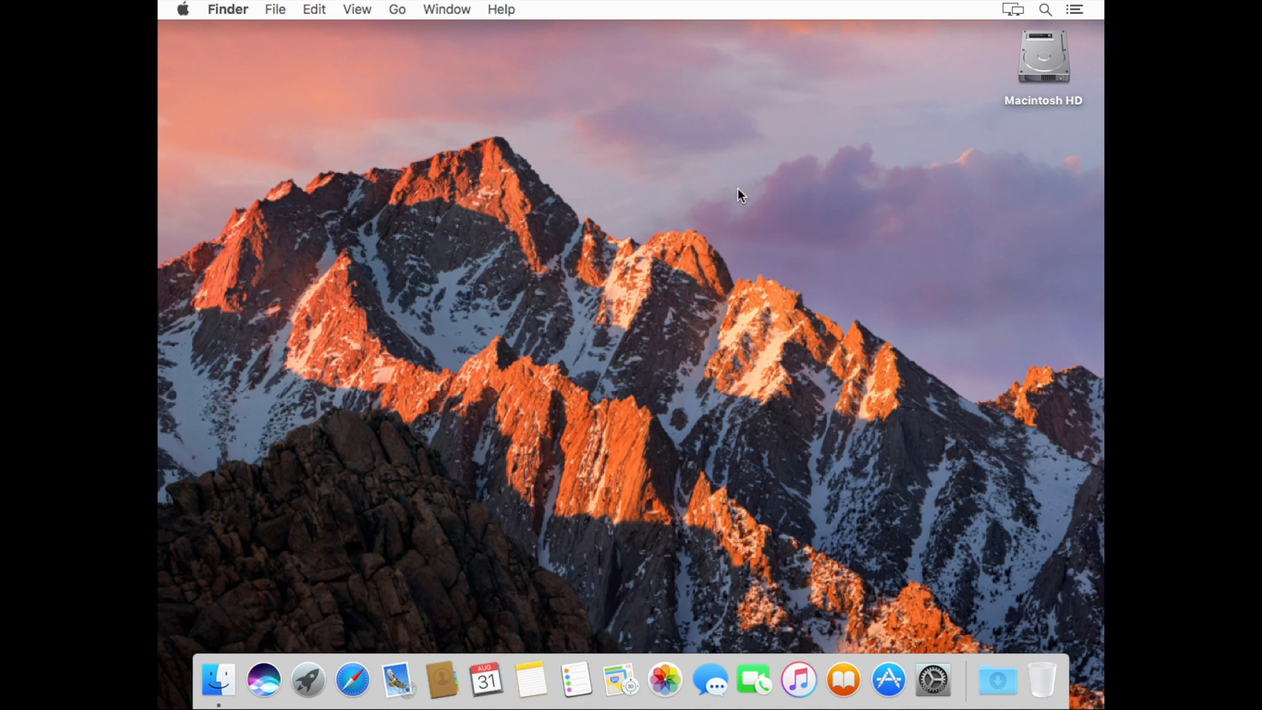
Launch Safari and load the golem.network website
click(353, 680)
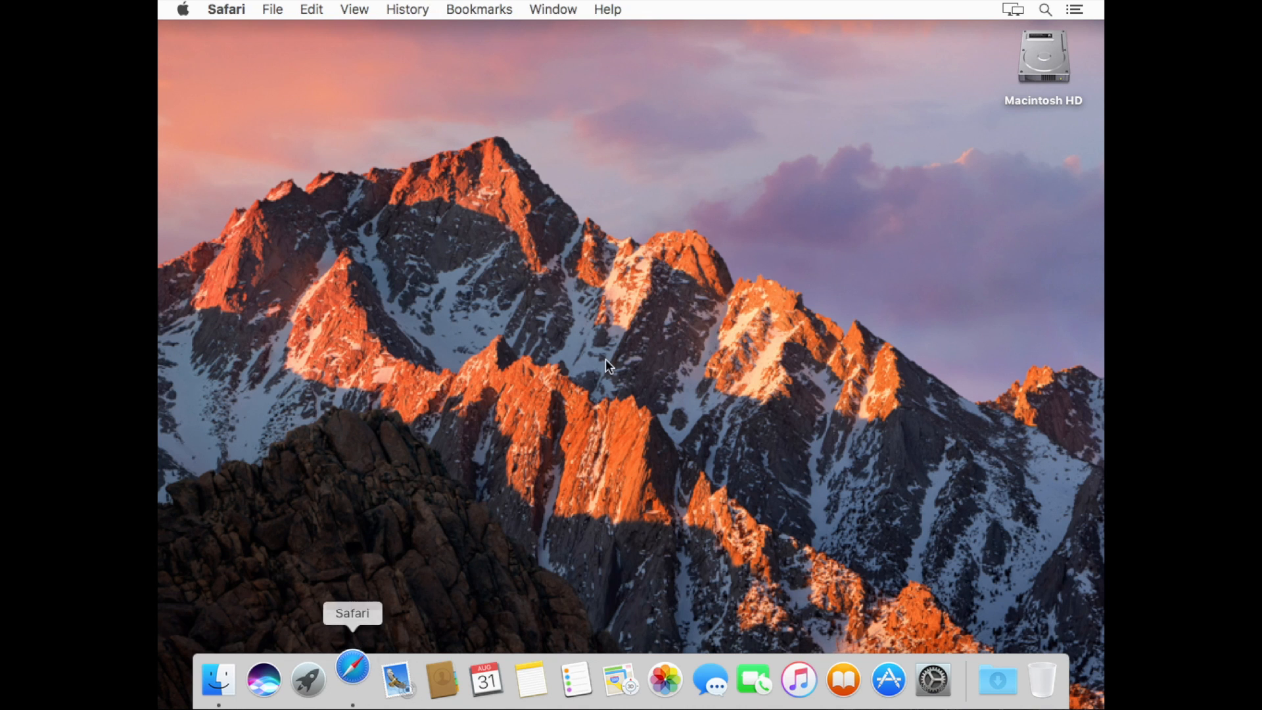
text(gole)
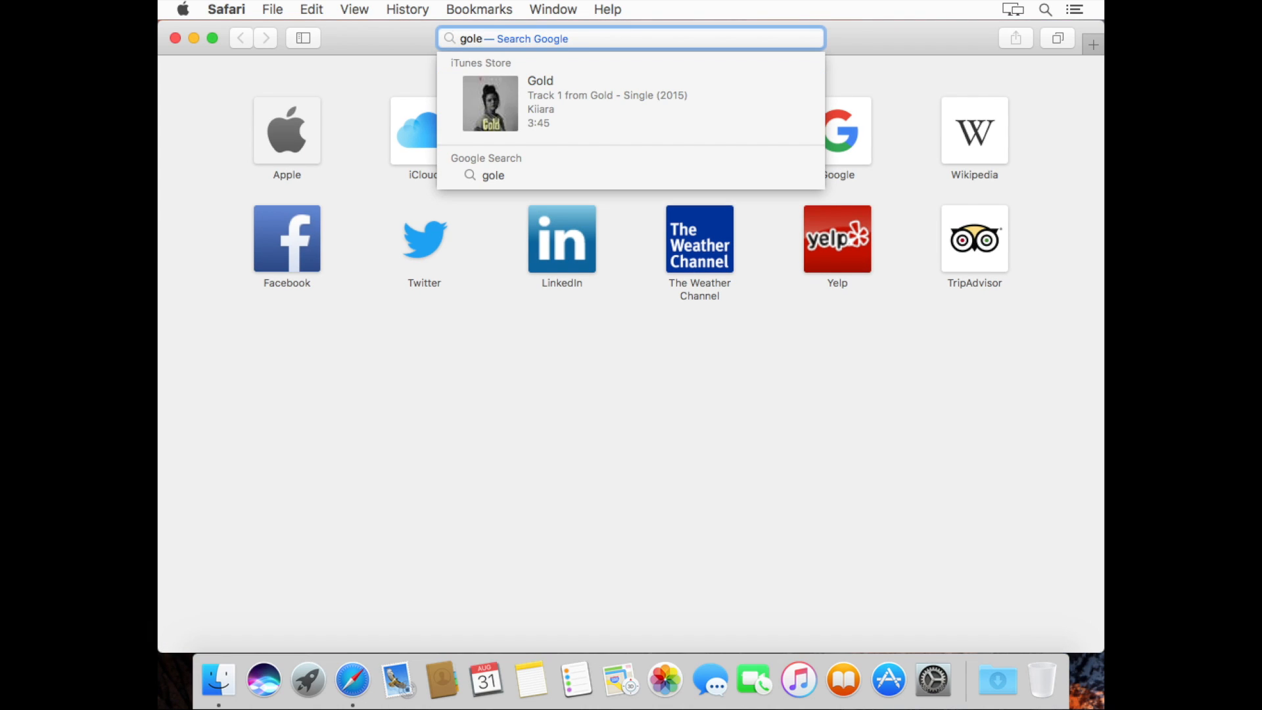
text(m.net)
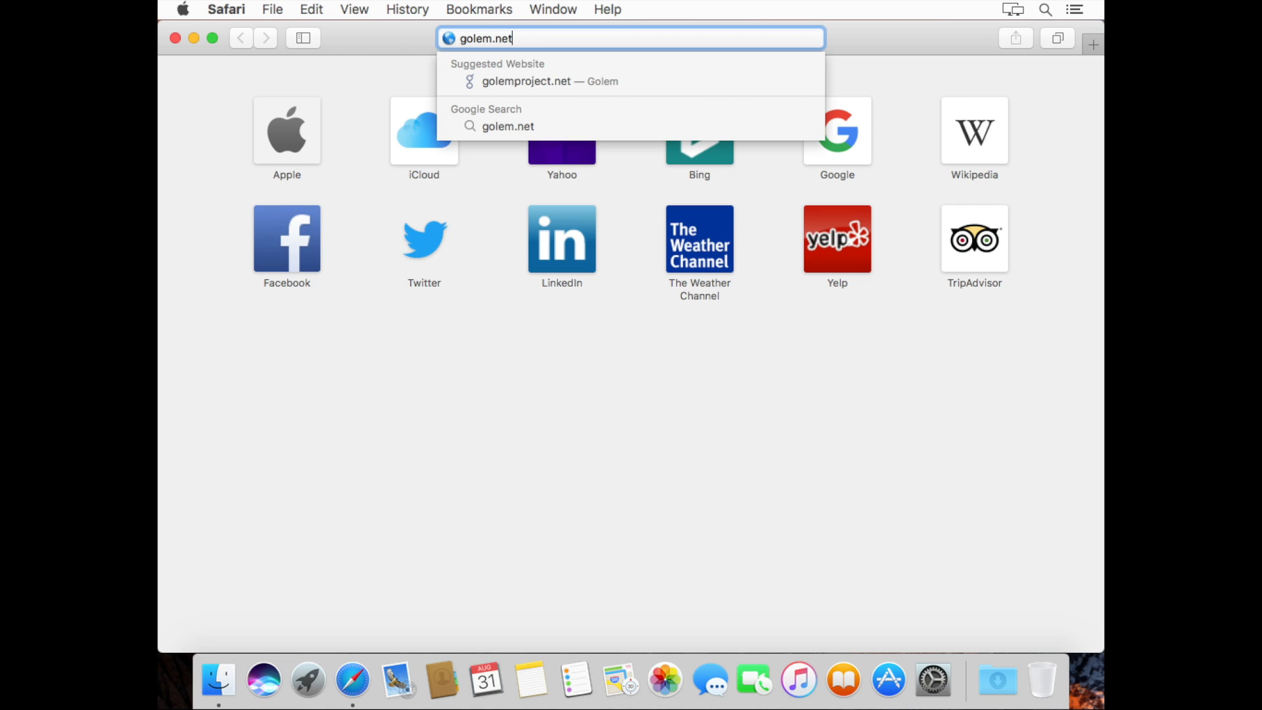
text(work)
key(Return)
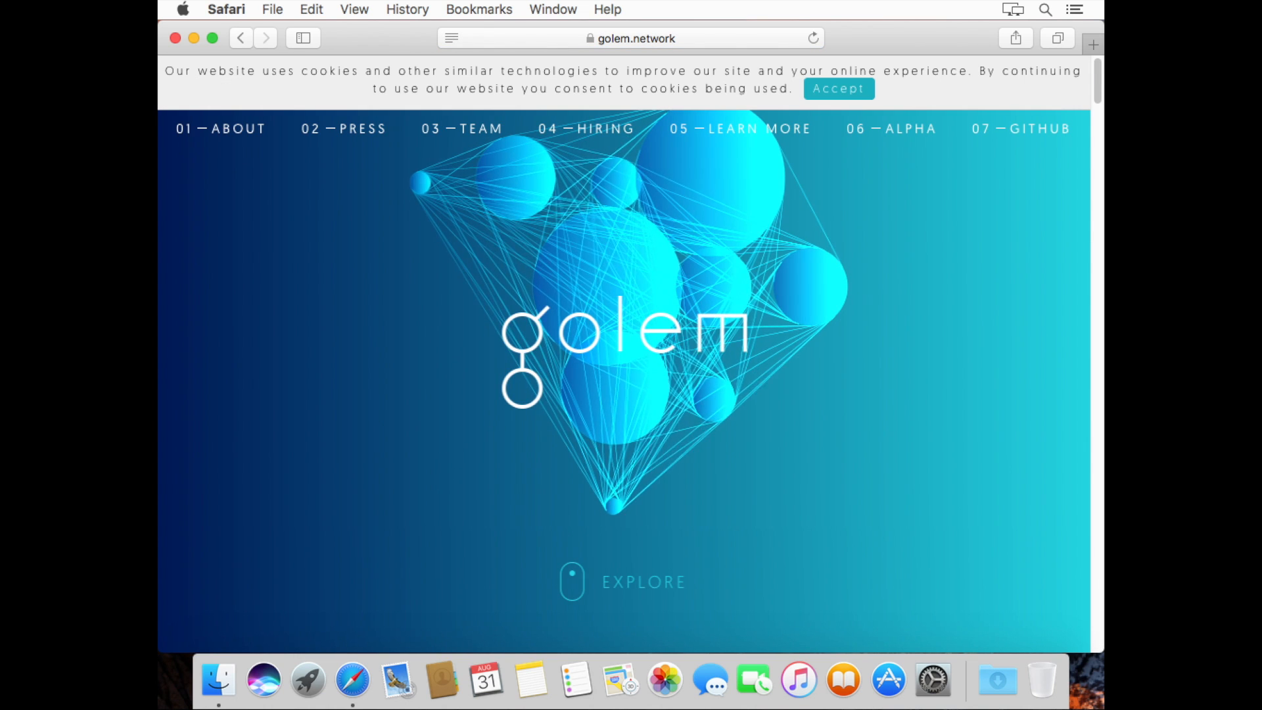
Accept cookies, go to the 06 — ALPHA section and follow its Further Instructions link
click(828, 91)
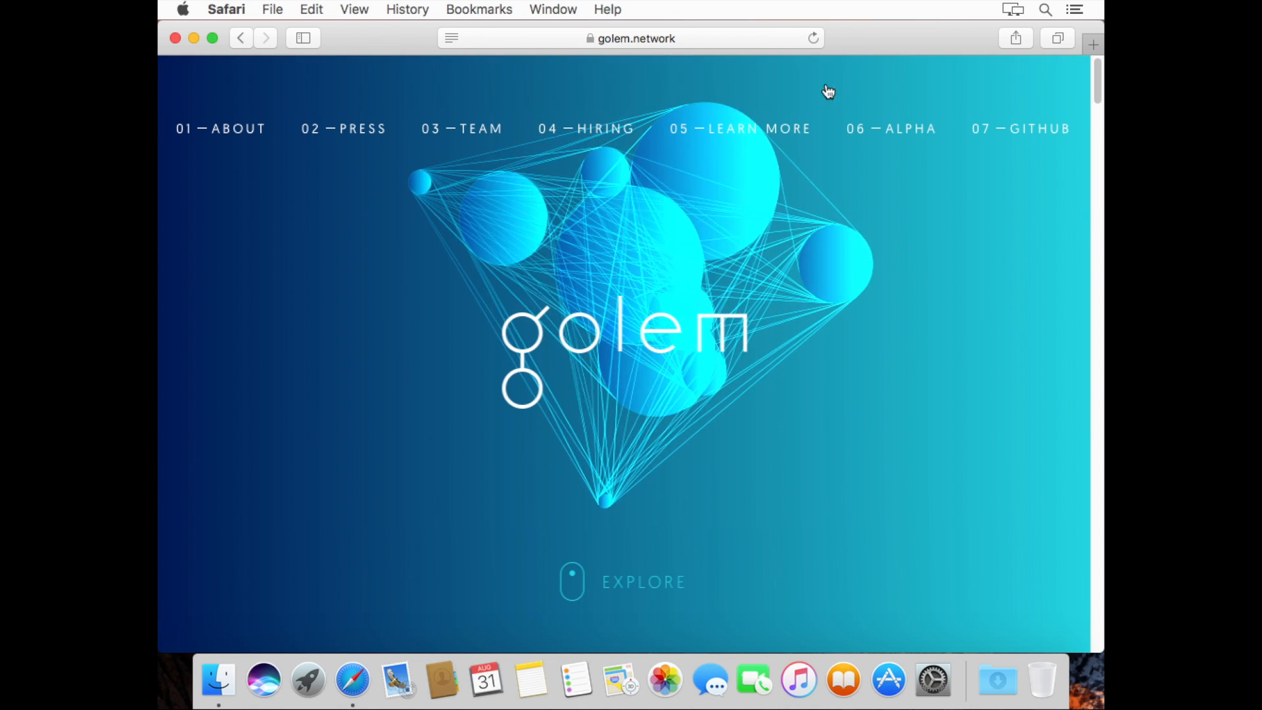
click(903, 127)
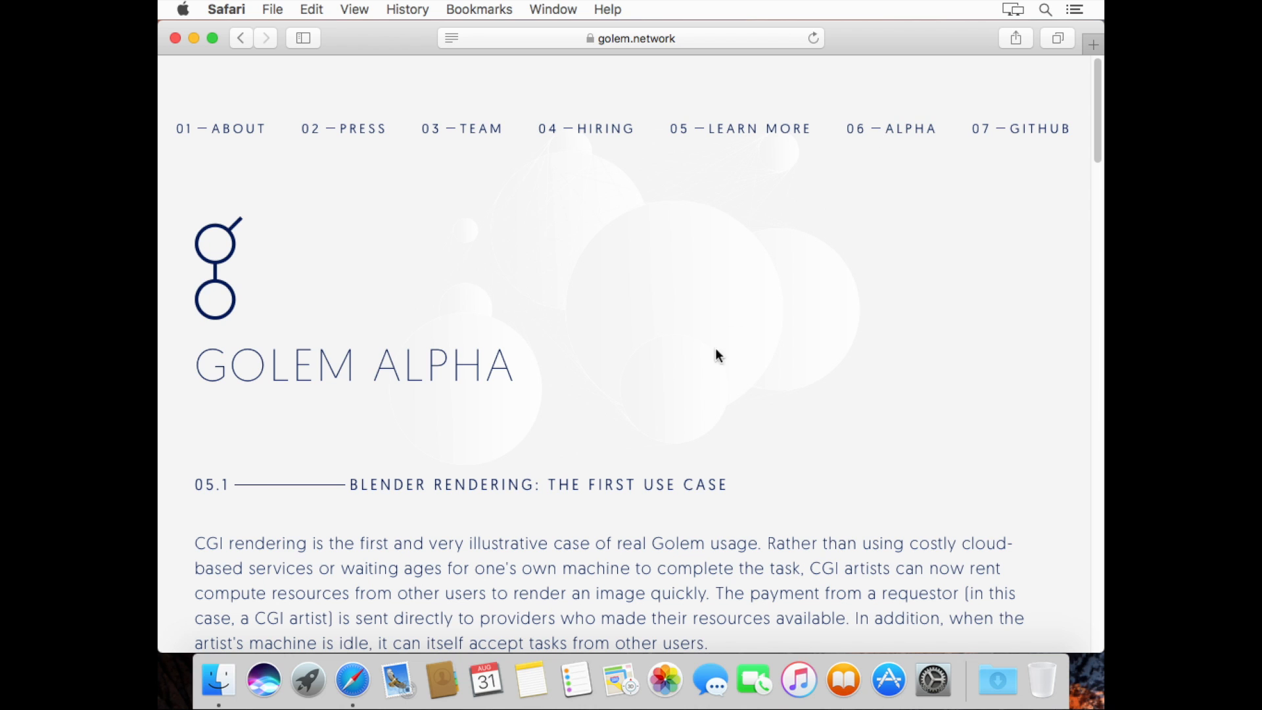
scroll(713, 372, down, 15)
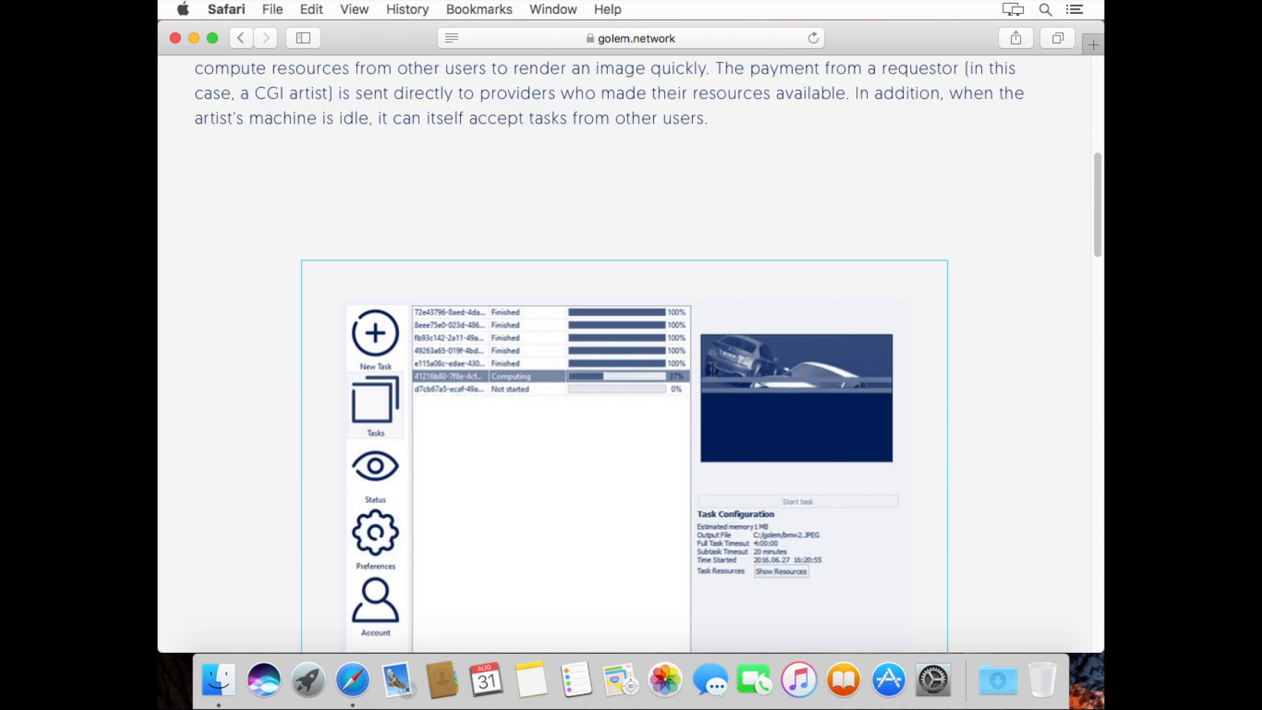
scroll(712, 375, down, 7)
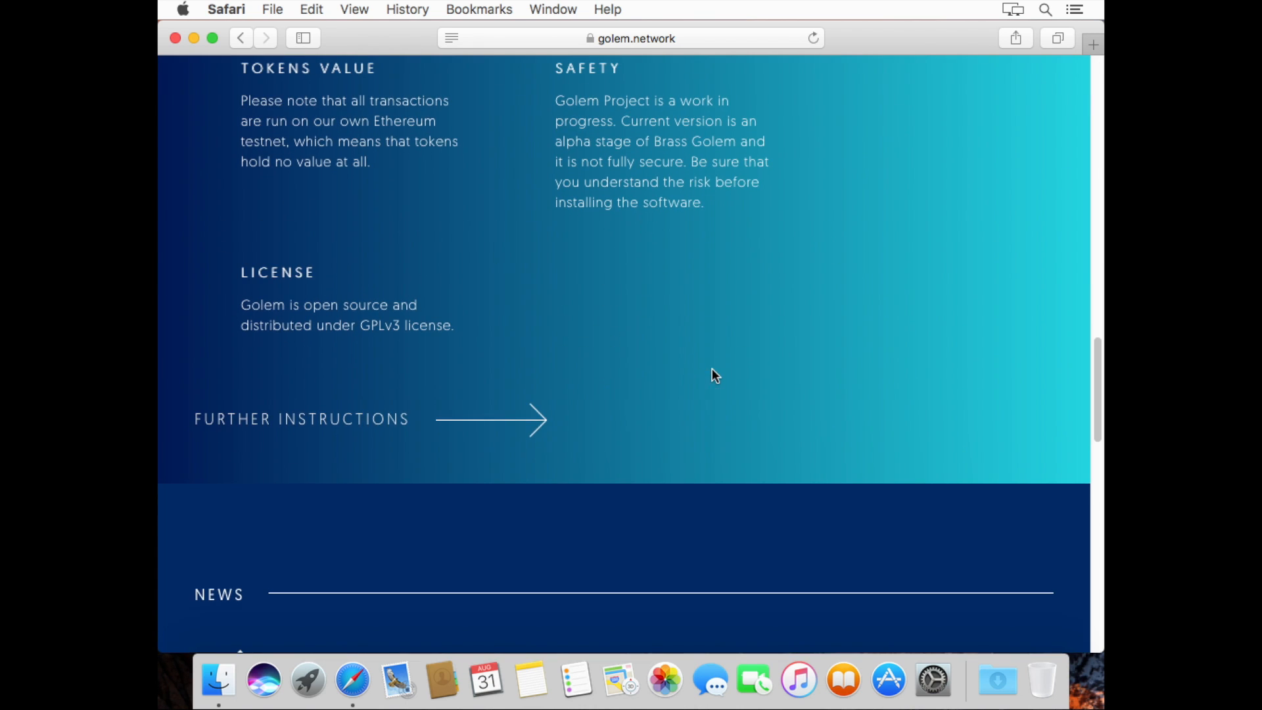
click(376, 416)
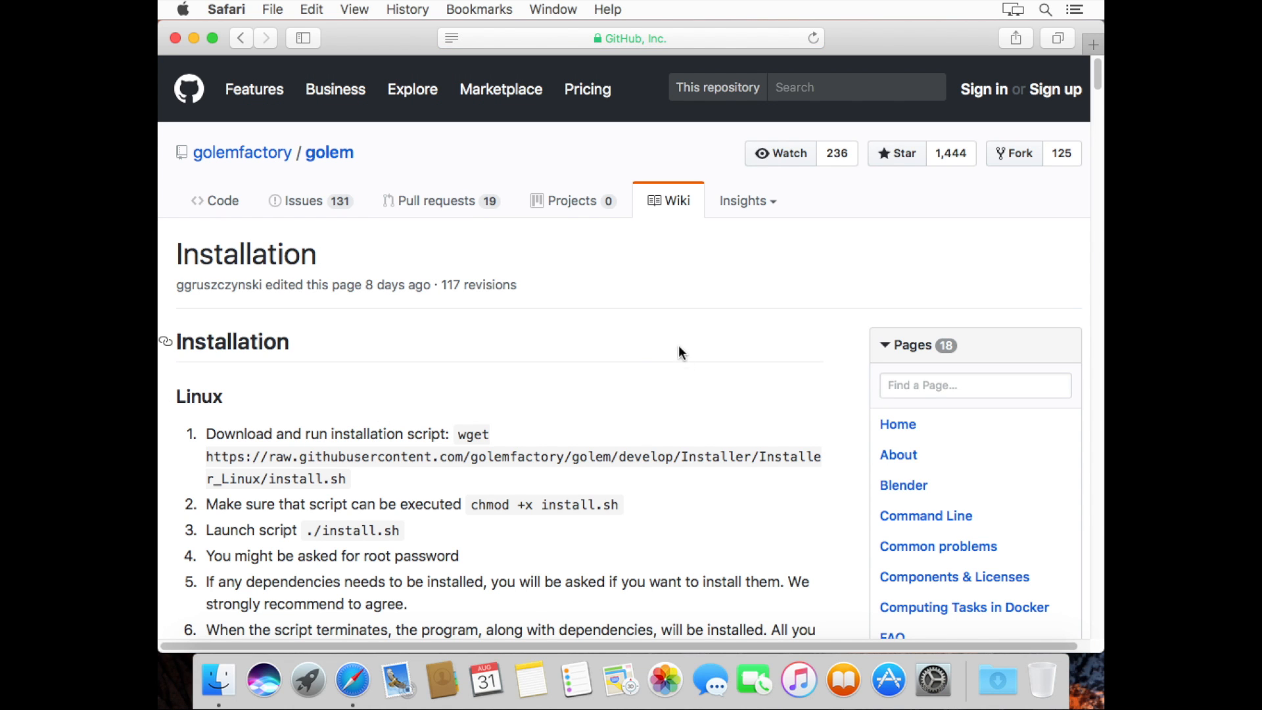
Scroll past the Linux and Windows steps to the macOS brew tap and brew cask install commands
scroll(688, 507, down, 1)
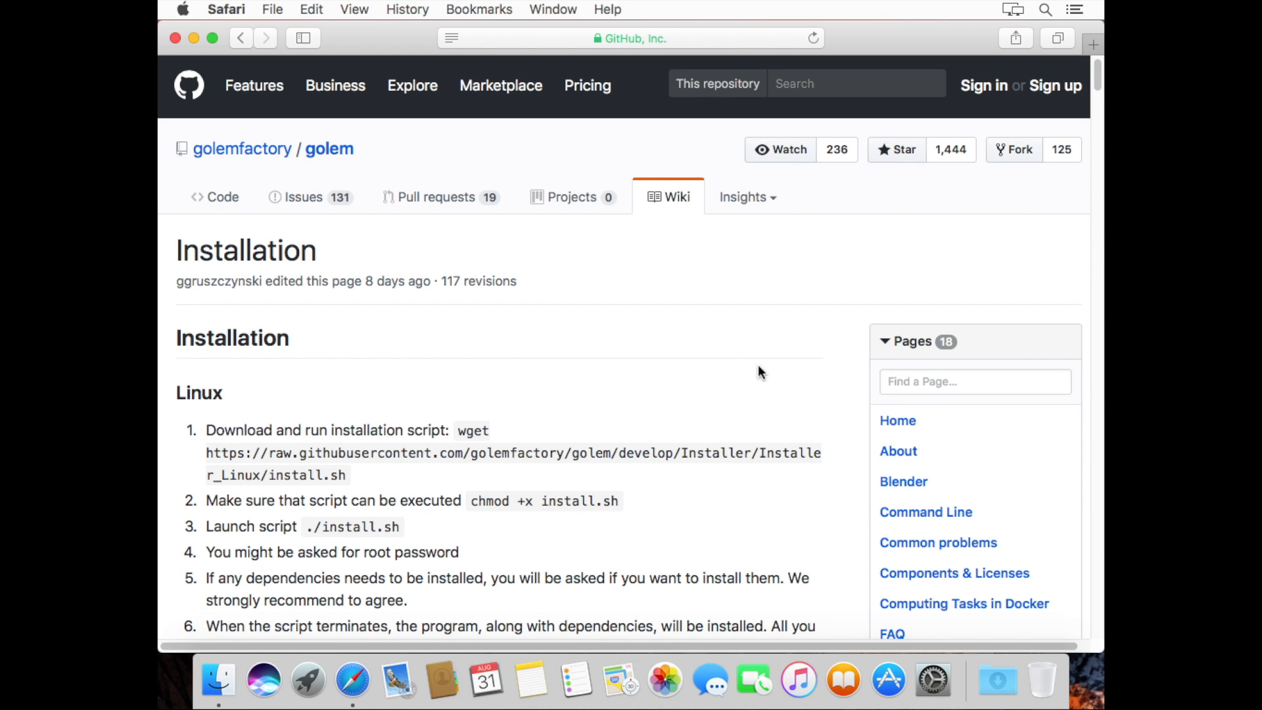
scroll(712, 526, down, 3)
scroll(712, 526, down, 15)
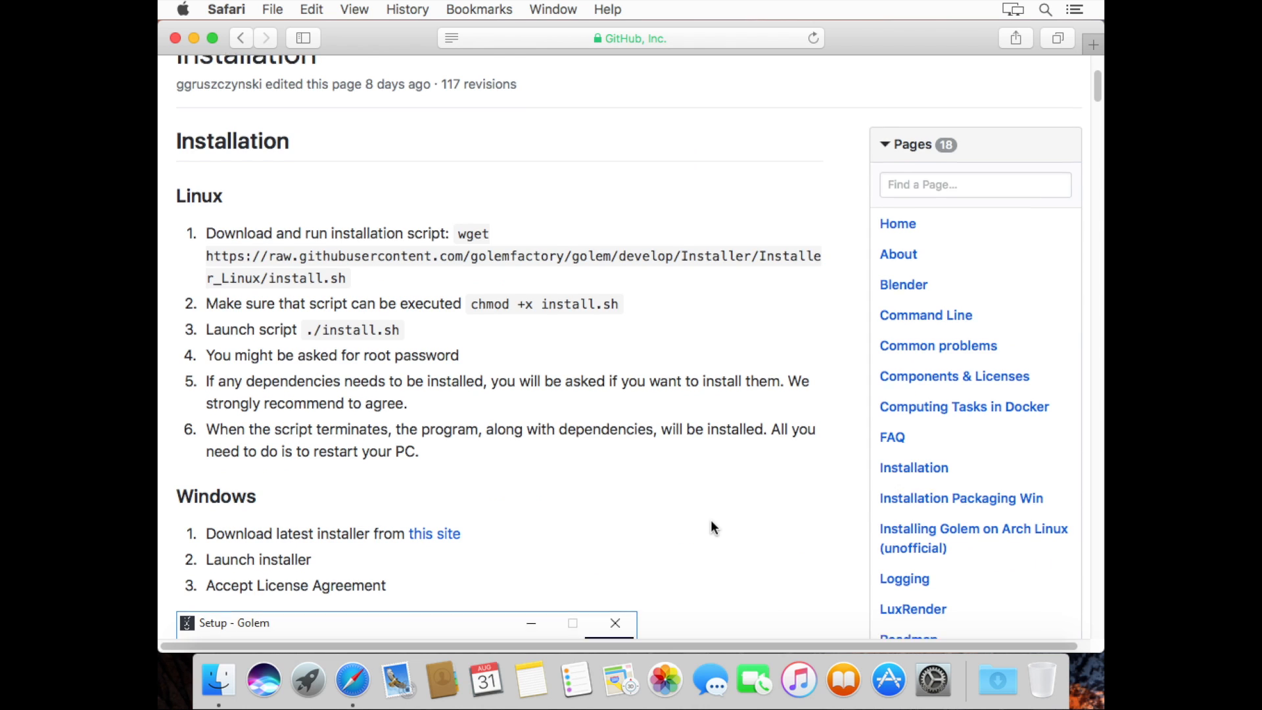
scroll(714, 526, down, 20)
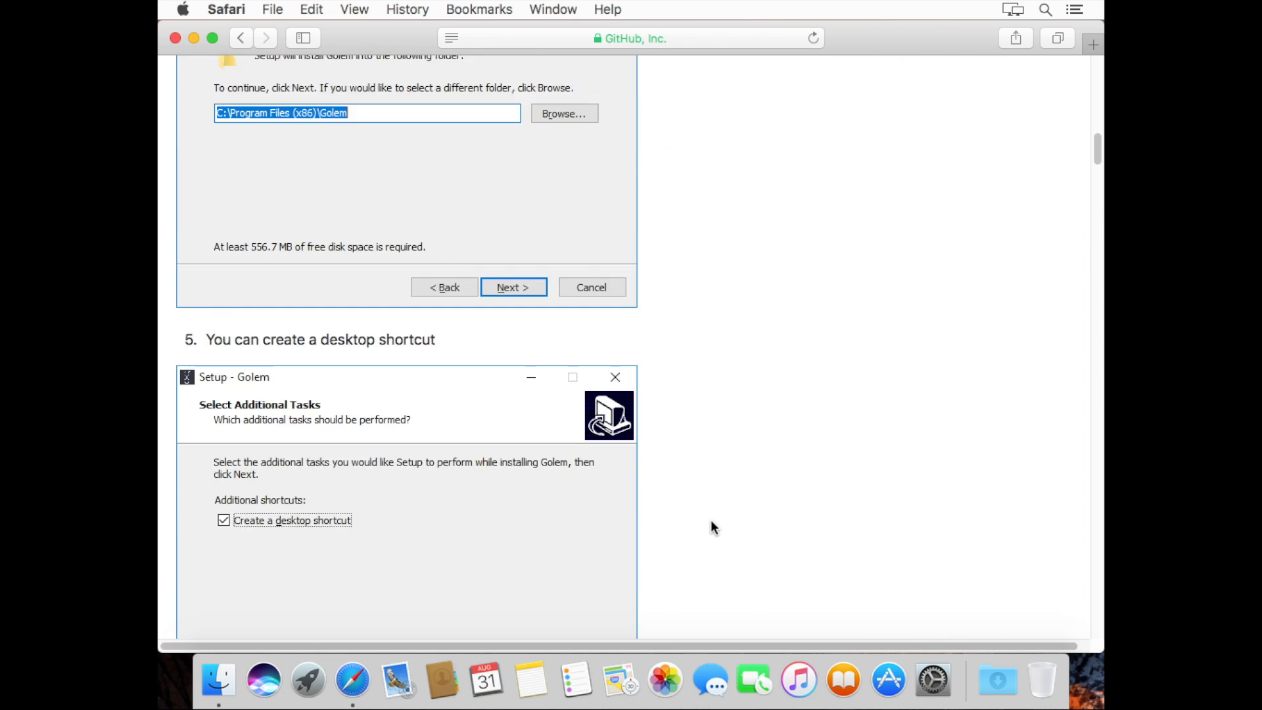
scroll(713, 526, down, 18)
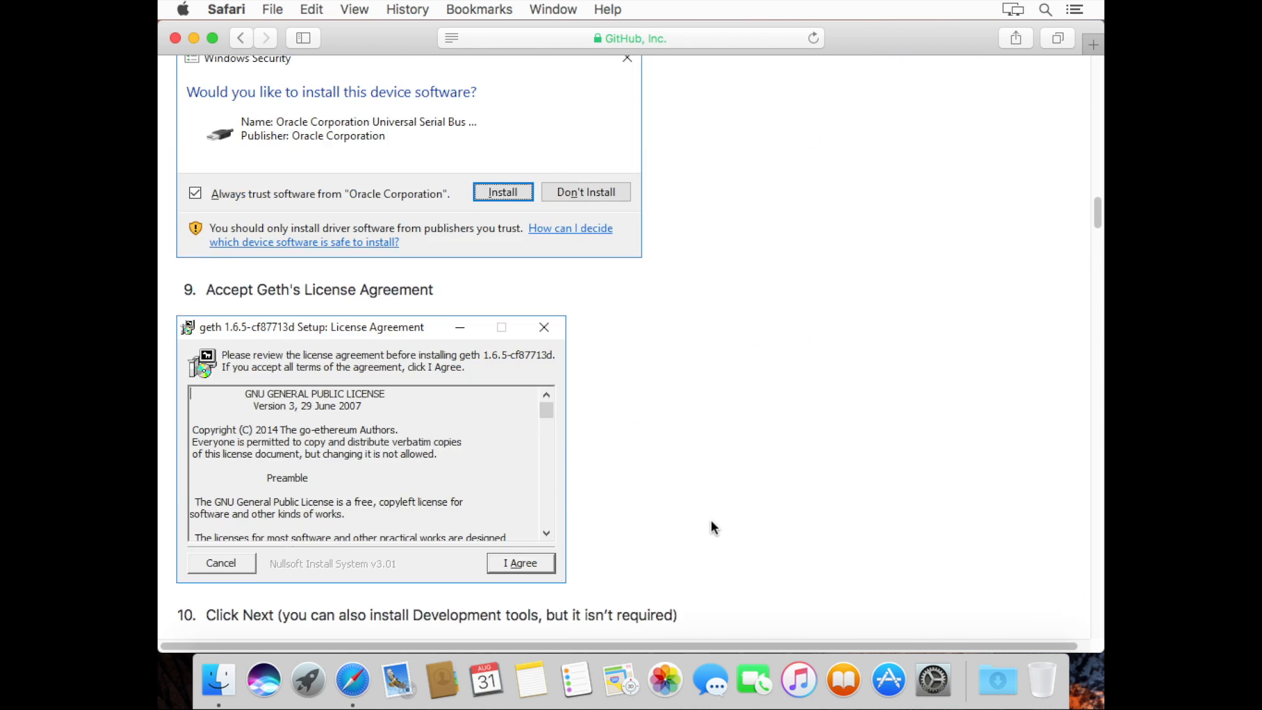
scroll(712, 526, down, 8)
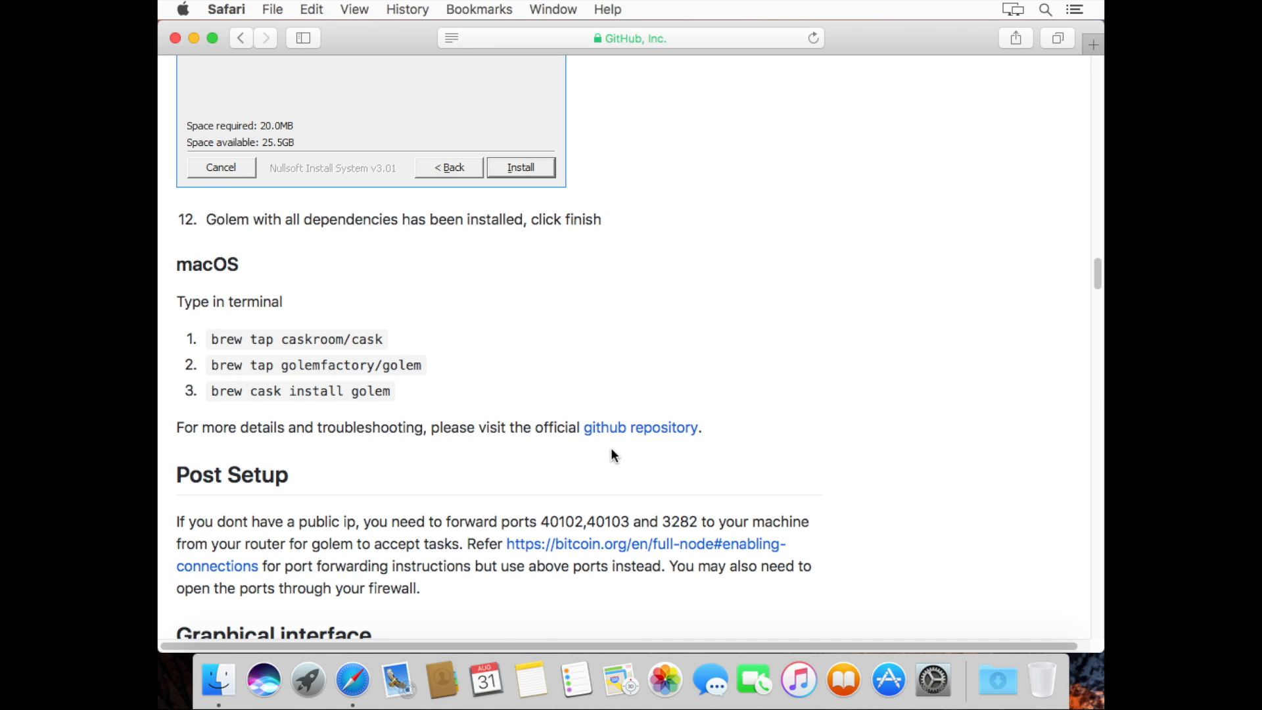
Open the homebrew-golem repository's README Installation block, then brew.sh in a new tab
click(655, 441)
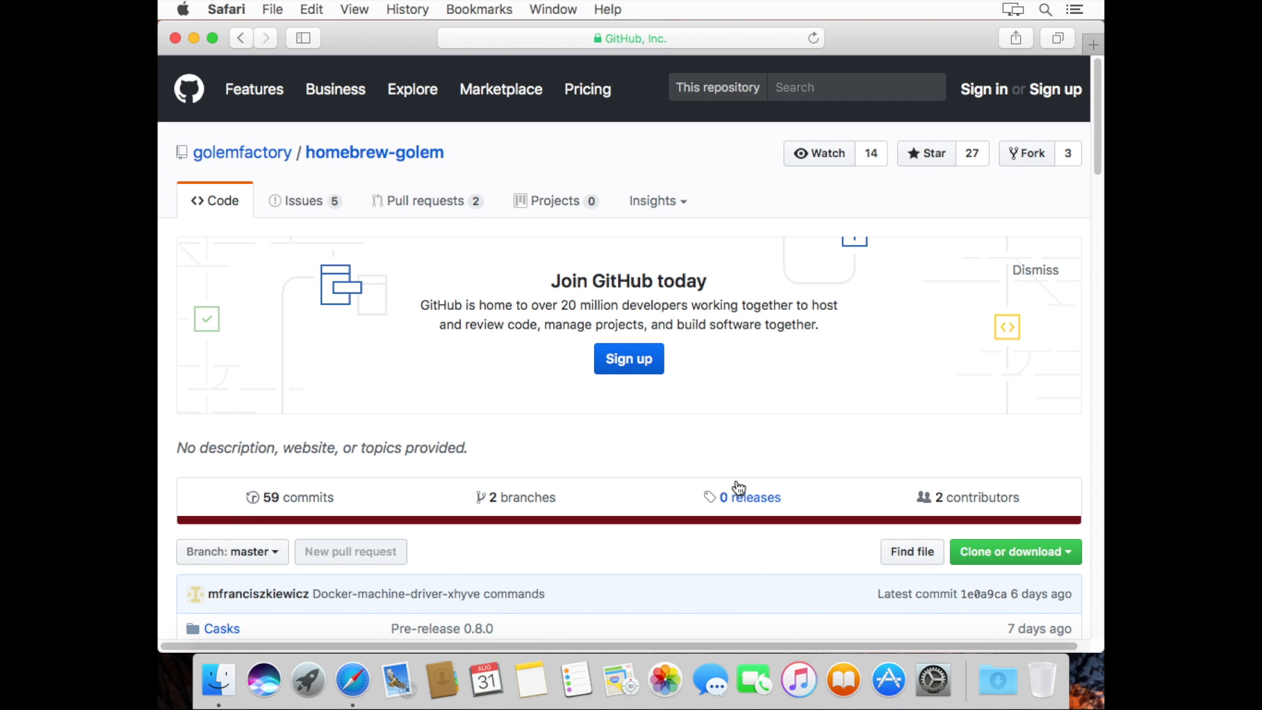
scroll(738, 488, down, 10)
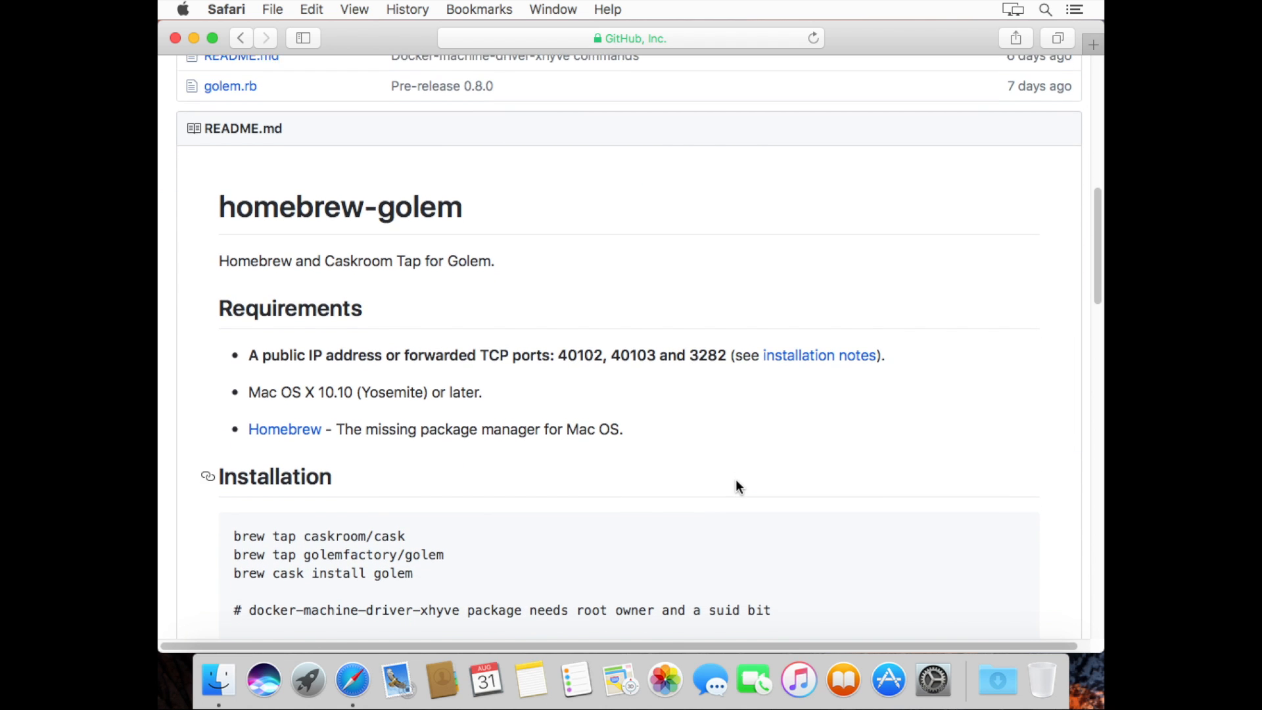
scroll(737, 486, down, 5)
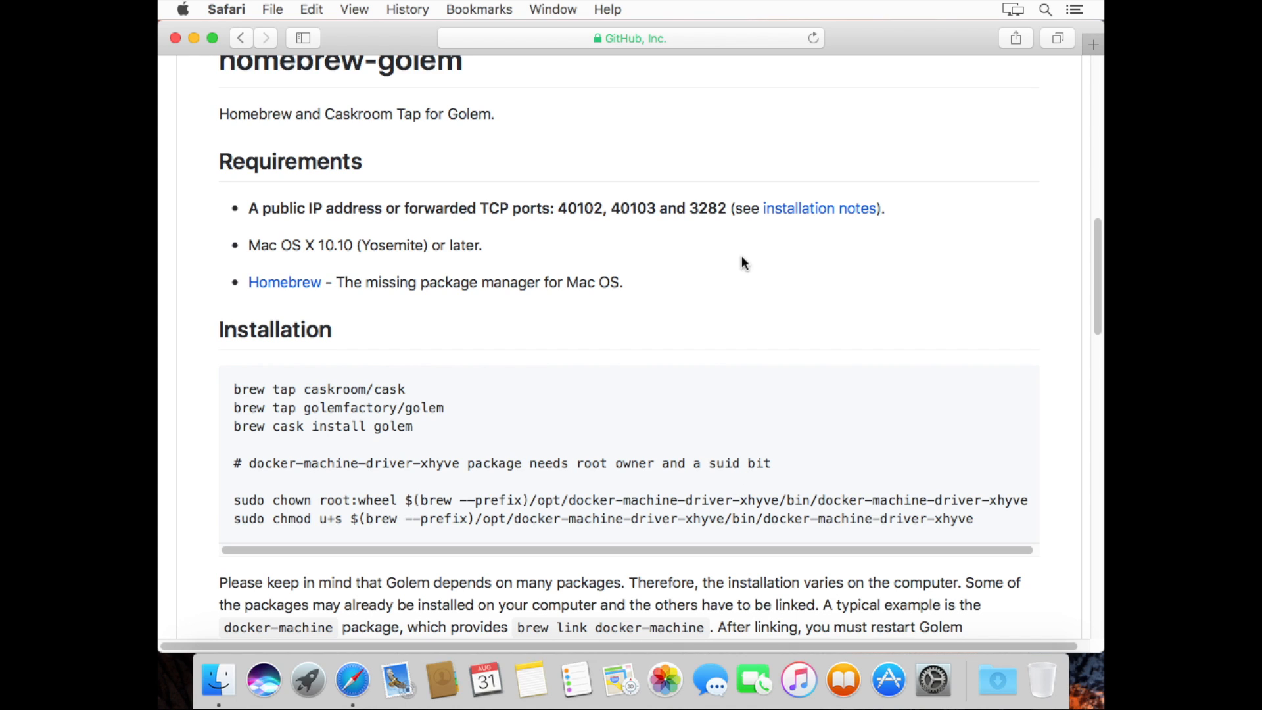
super+click(293, 282)
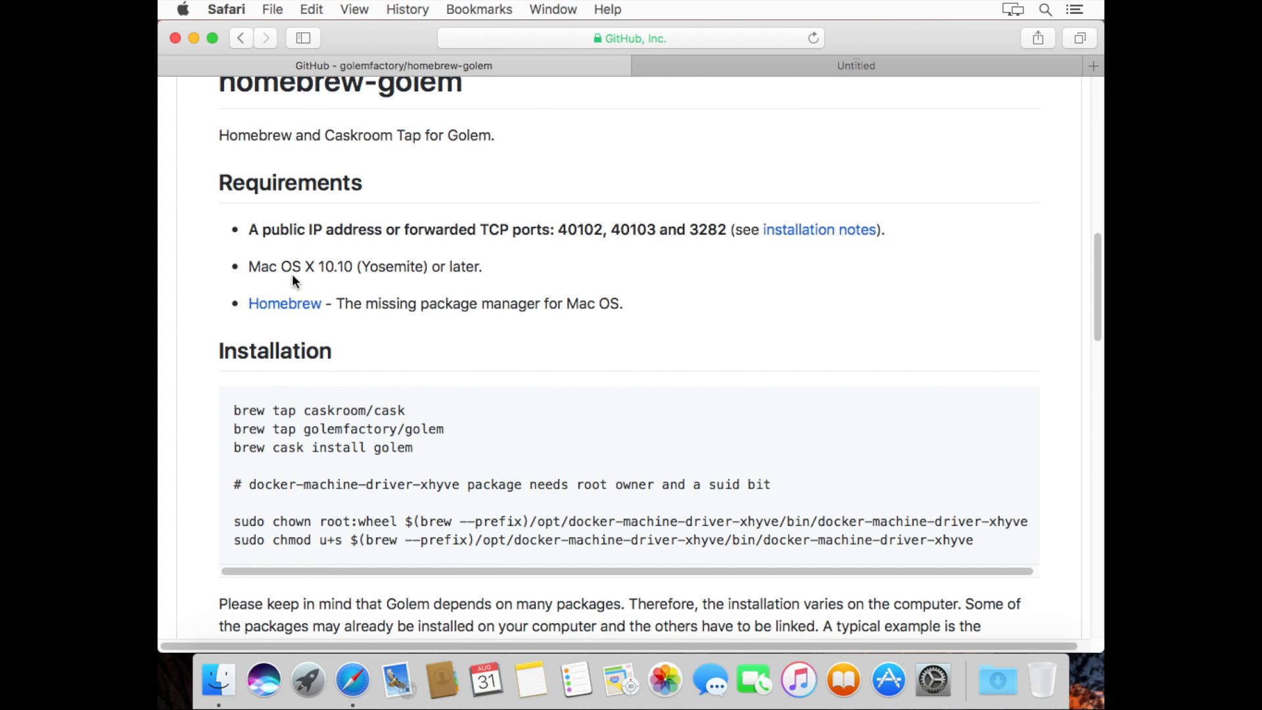
click(782, 60)
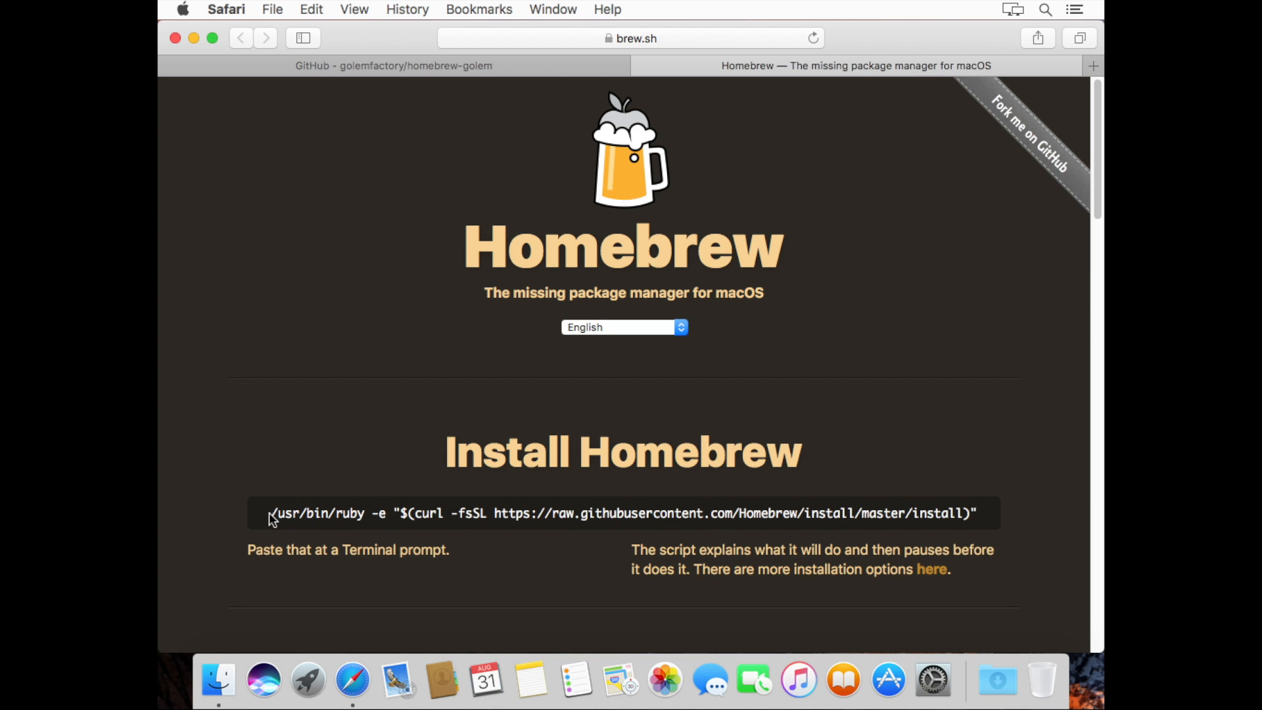
Select the /usr/bin/ruby Homebrew install command on brew.sh and launch Terminal via Spotlight
drag(272, 517, 988, 509)
key(super+c)
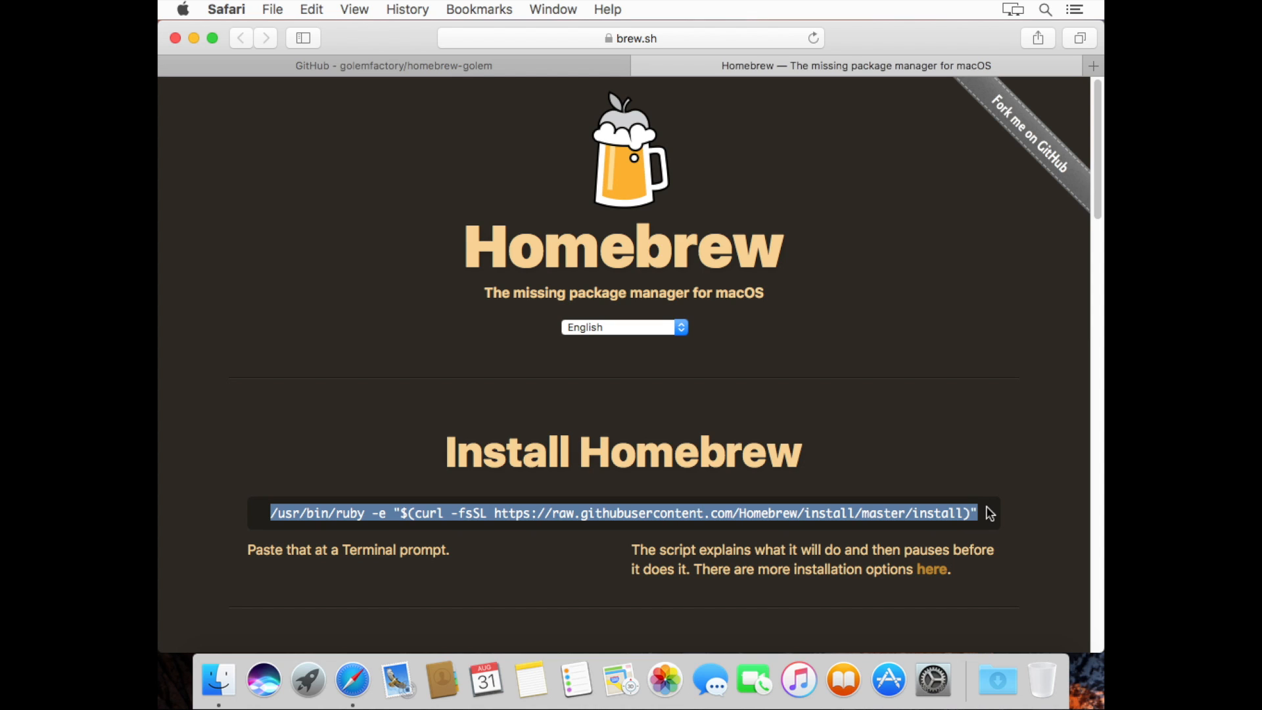
key(super+space)
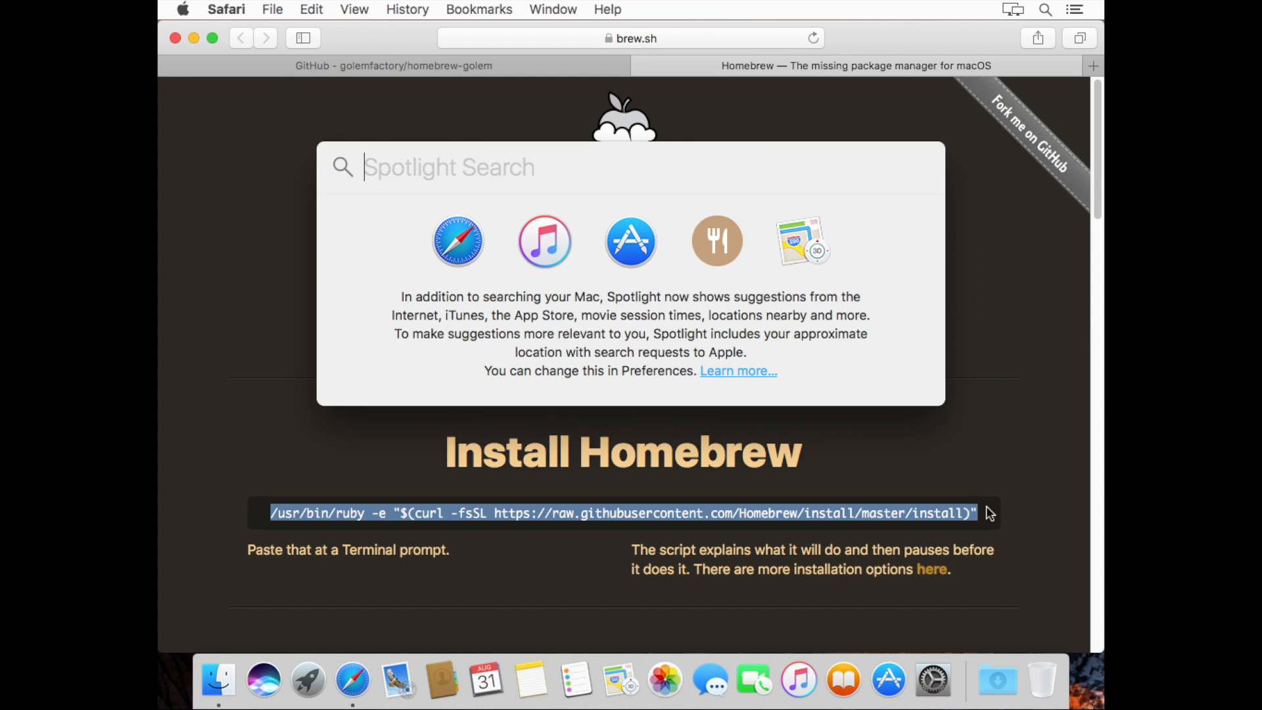
text(term)
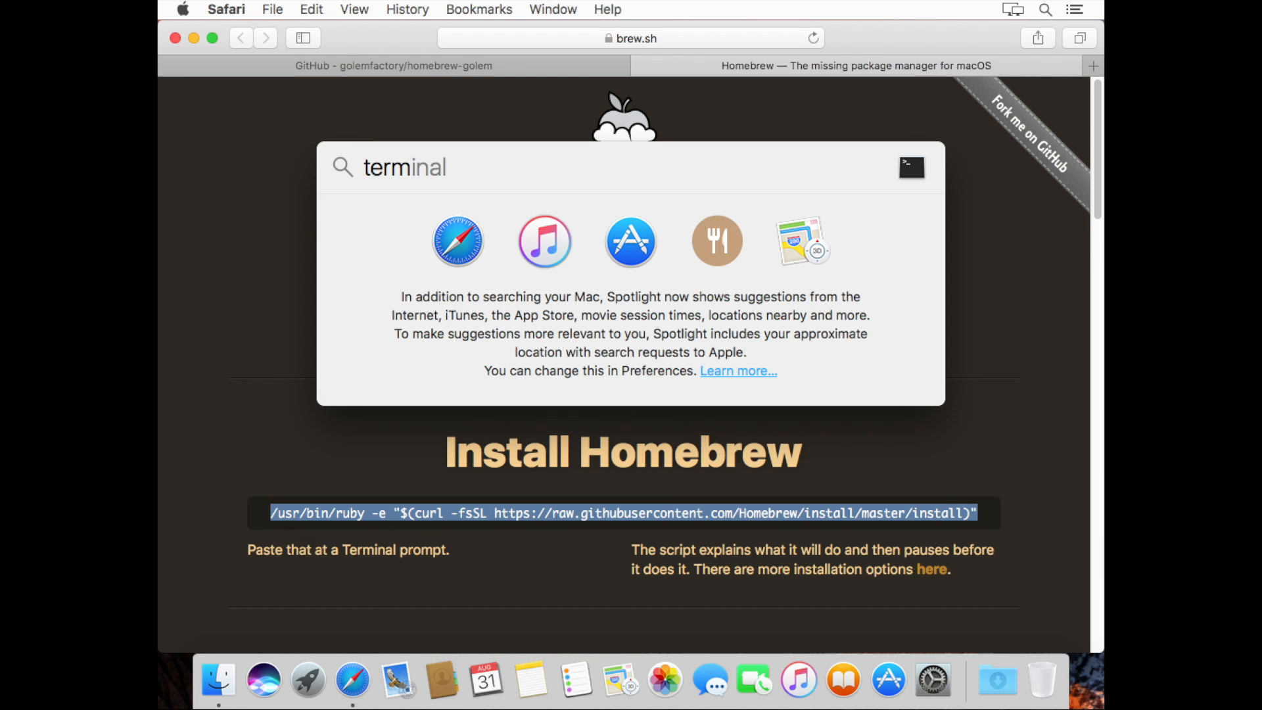
key(Return)
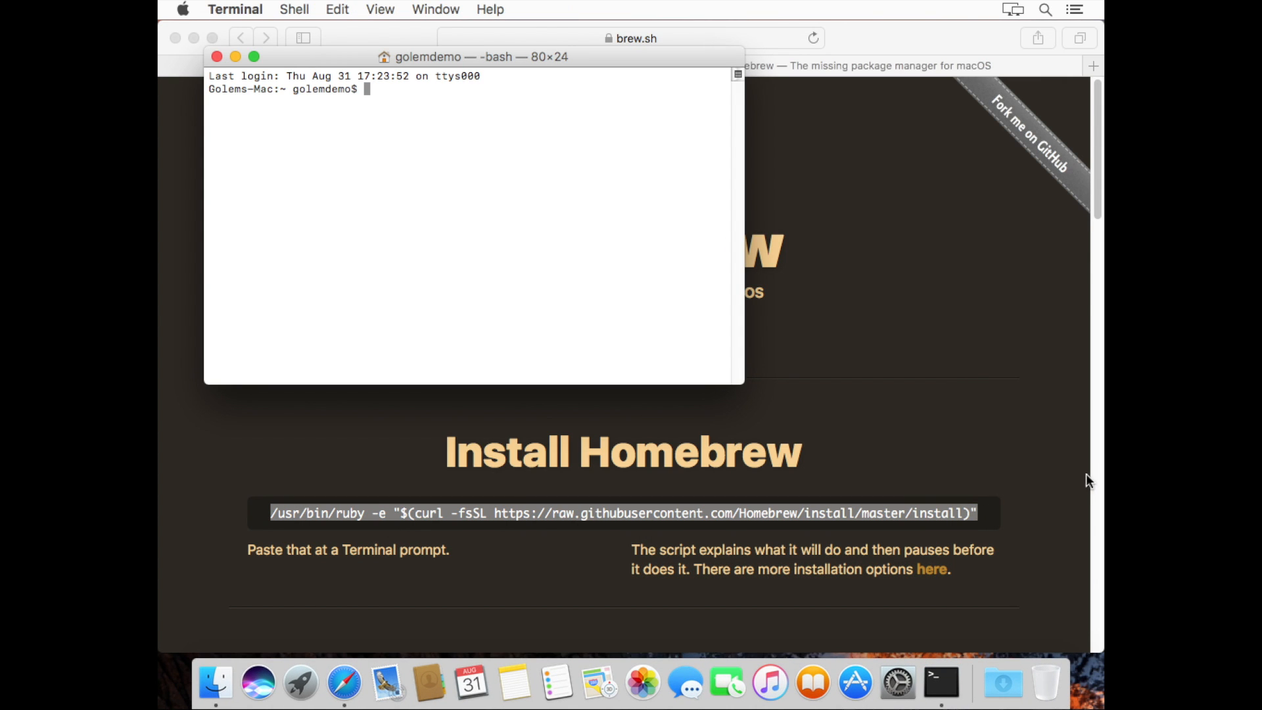
Enlarge Terminal, paste and run the Homebrew install script, continue, and enter the admin password
drag(744, 387, 1071, 620)
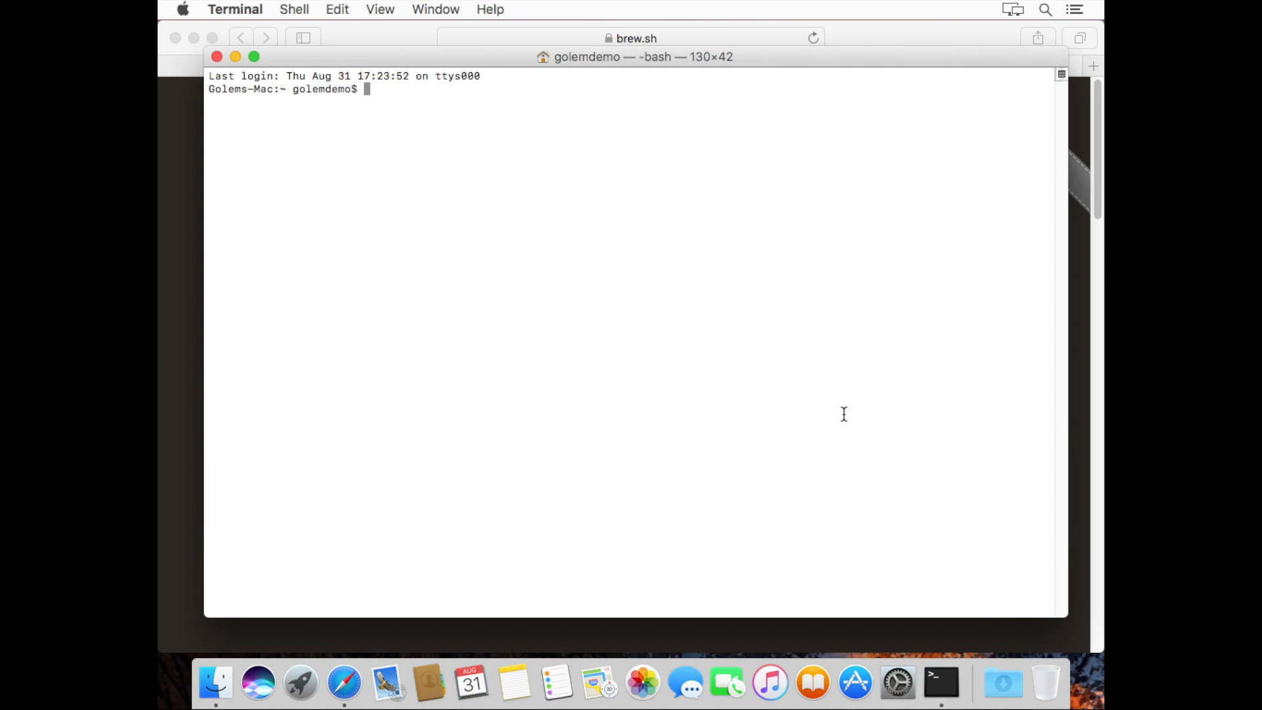
key(super+v)
key(Return)
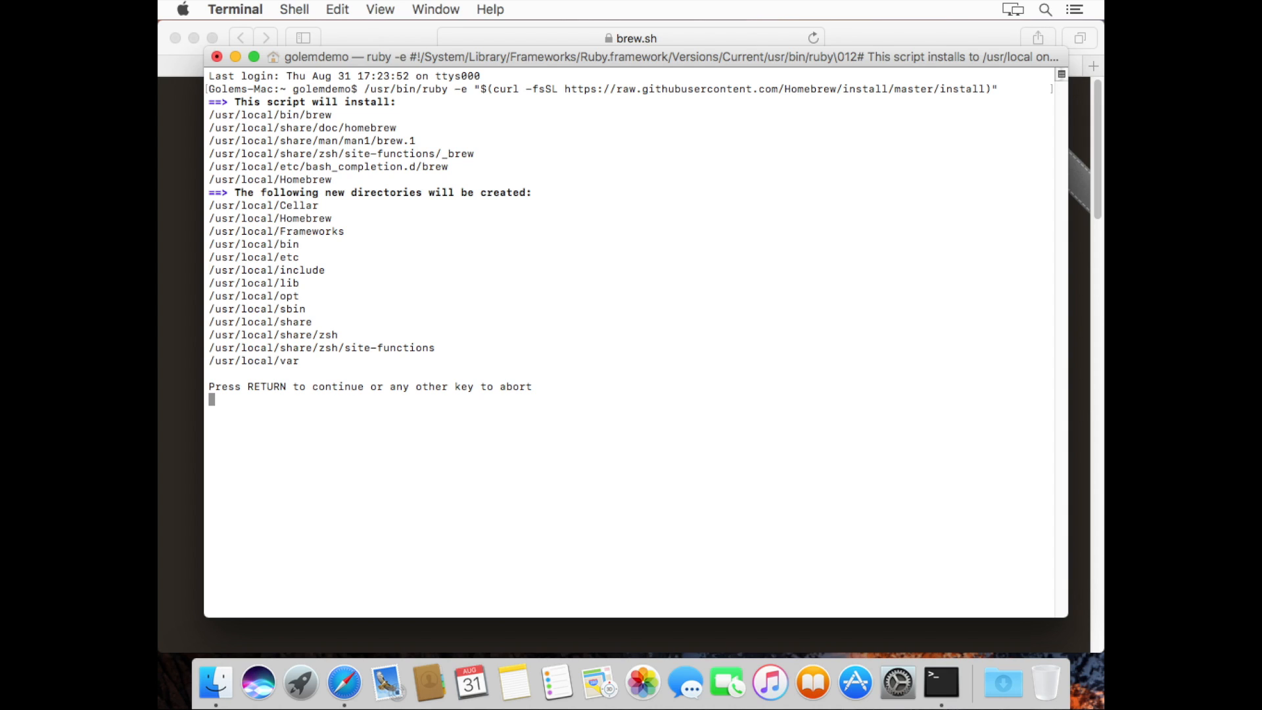
key(Return)
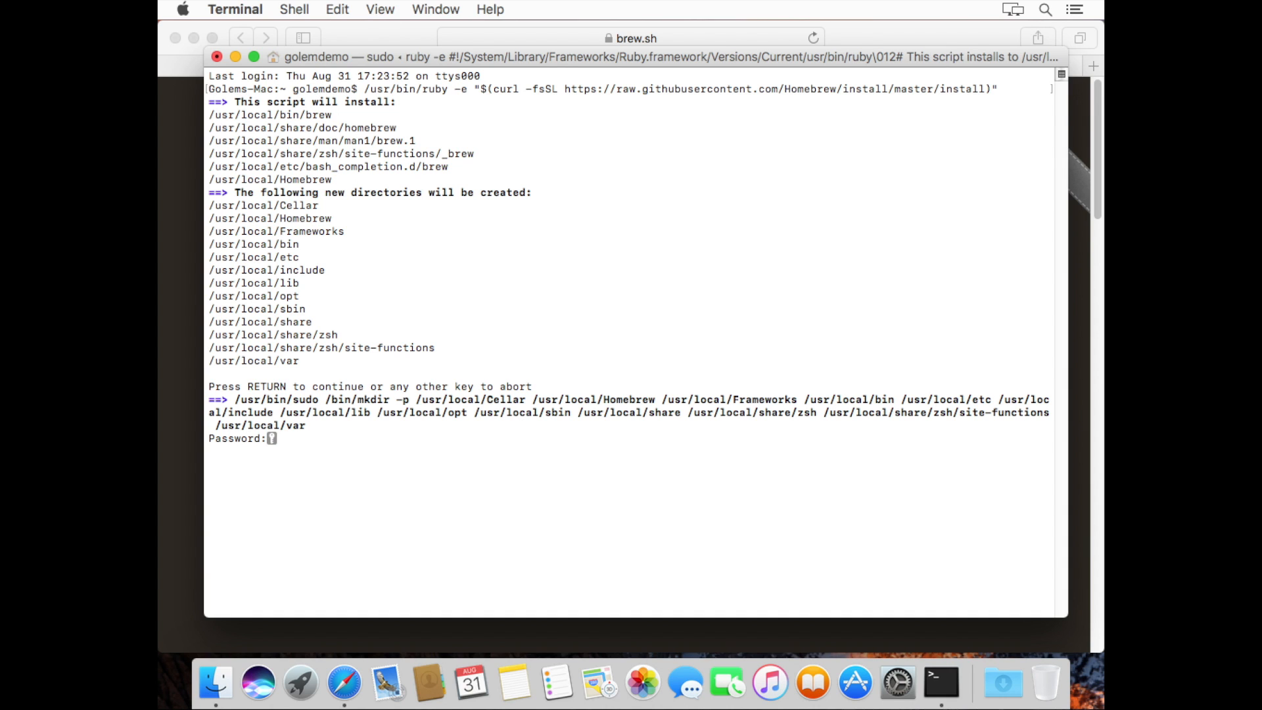
key(Return)
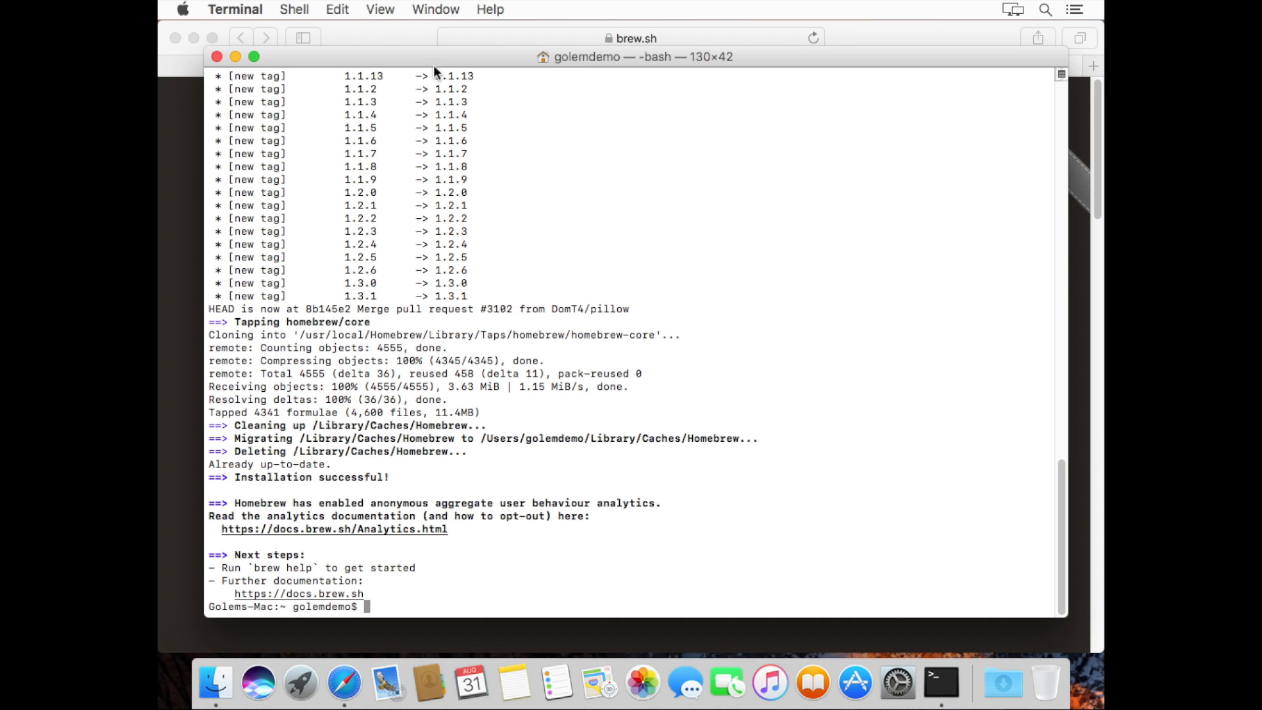
Close the brew.sh tab and run 'brew tap caskroom/cask' in Terminal
click(389, 33)
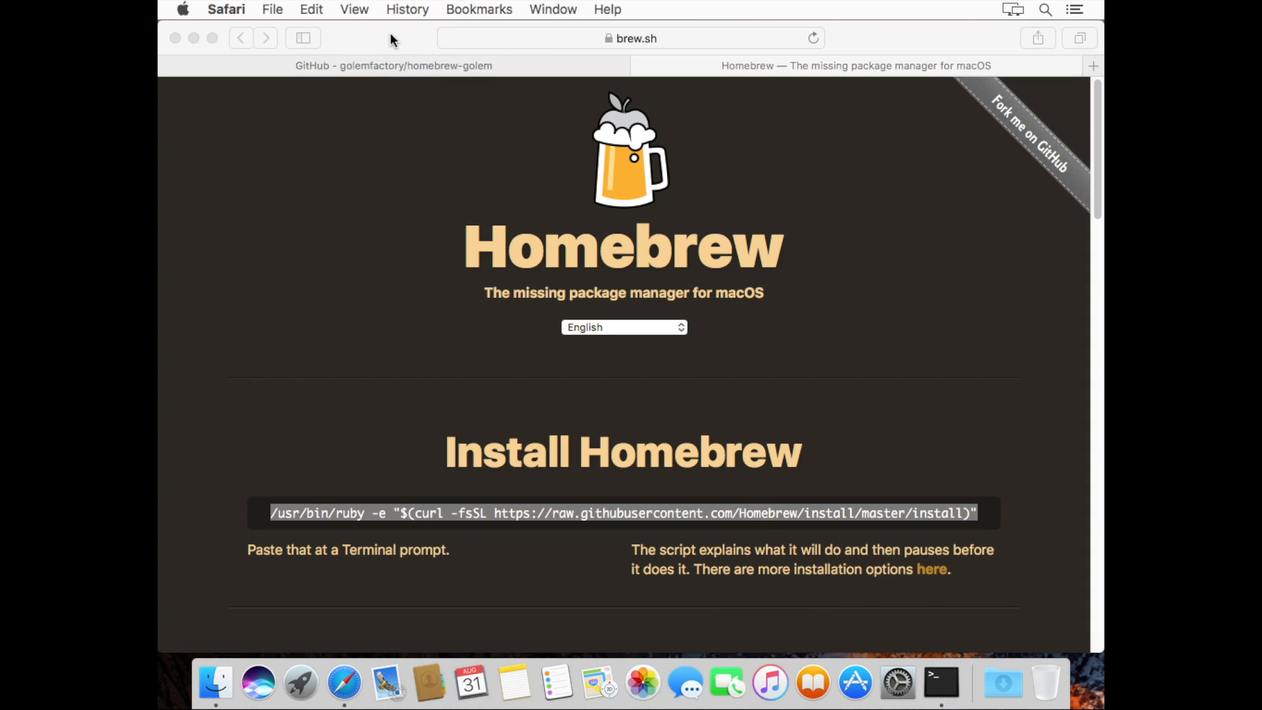
click(643, 66)
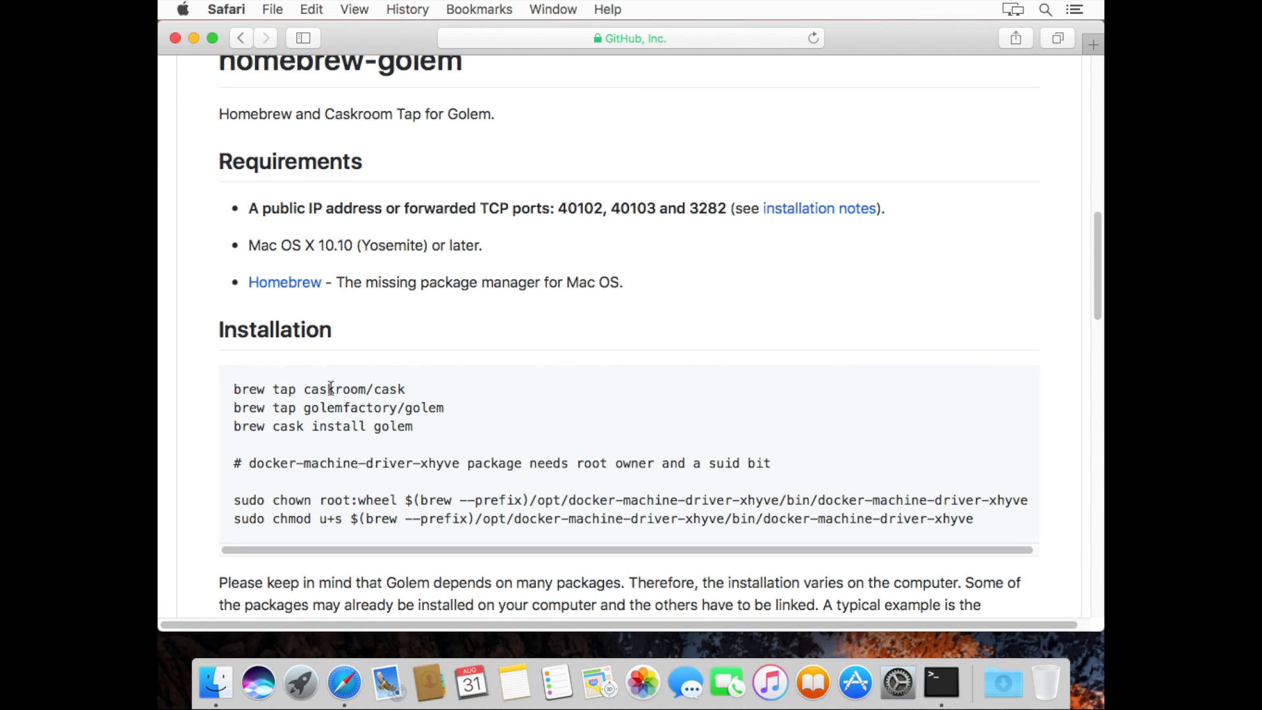
drag(235, 393, 406, 394)
key(super+c)
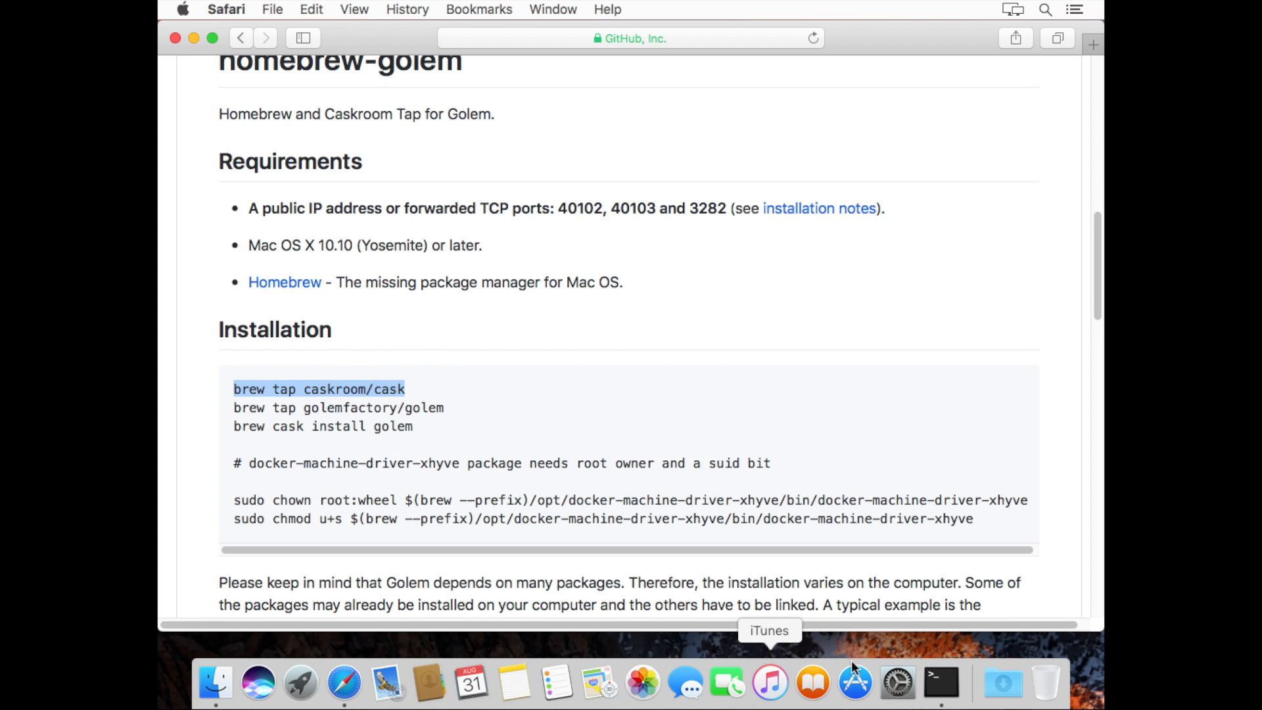
click(941, 682)
key(super+v)
key(Return)
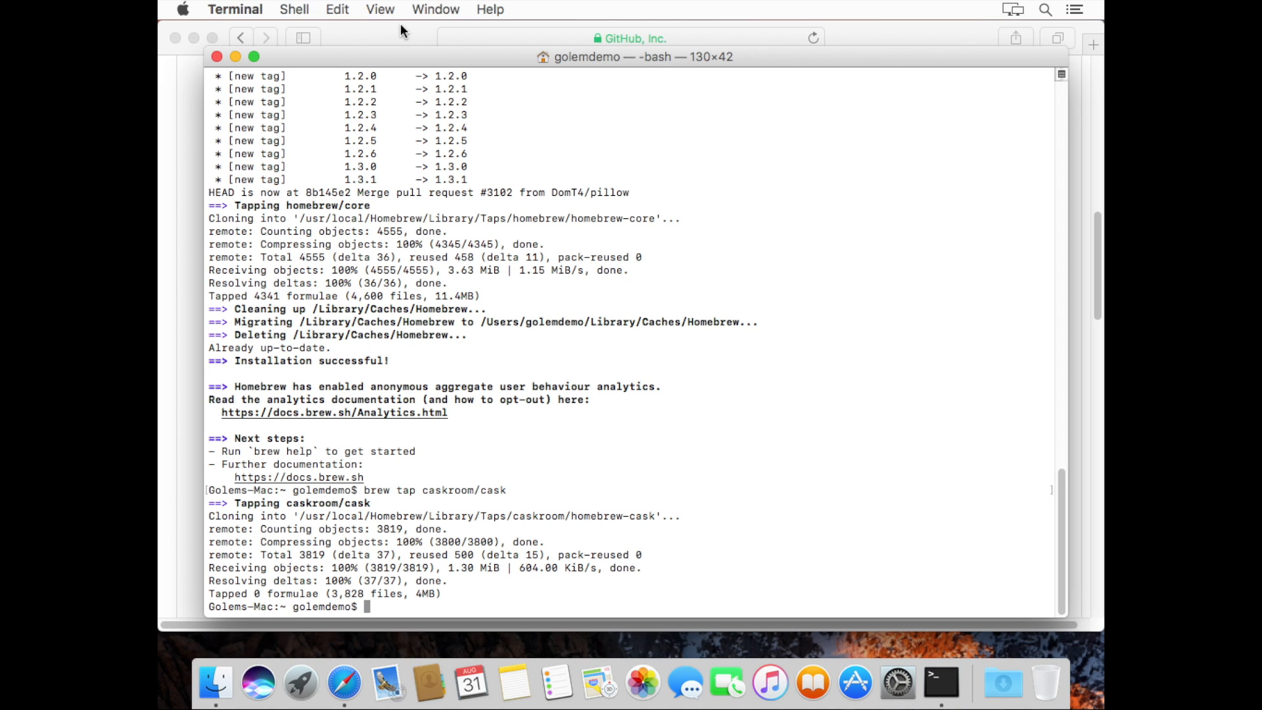
Run 'brew tap golemfactory/golem' in Terminal, then return to the homebrew-golem instructions
key(super+Tab)
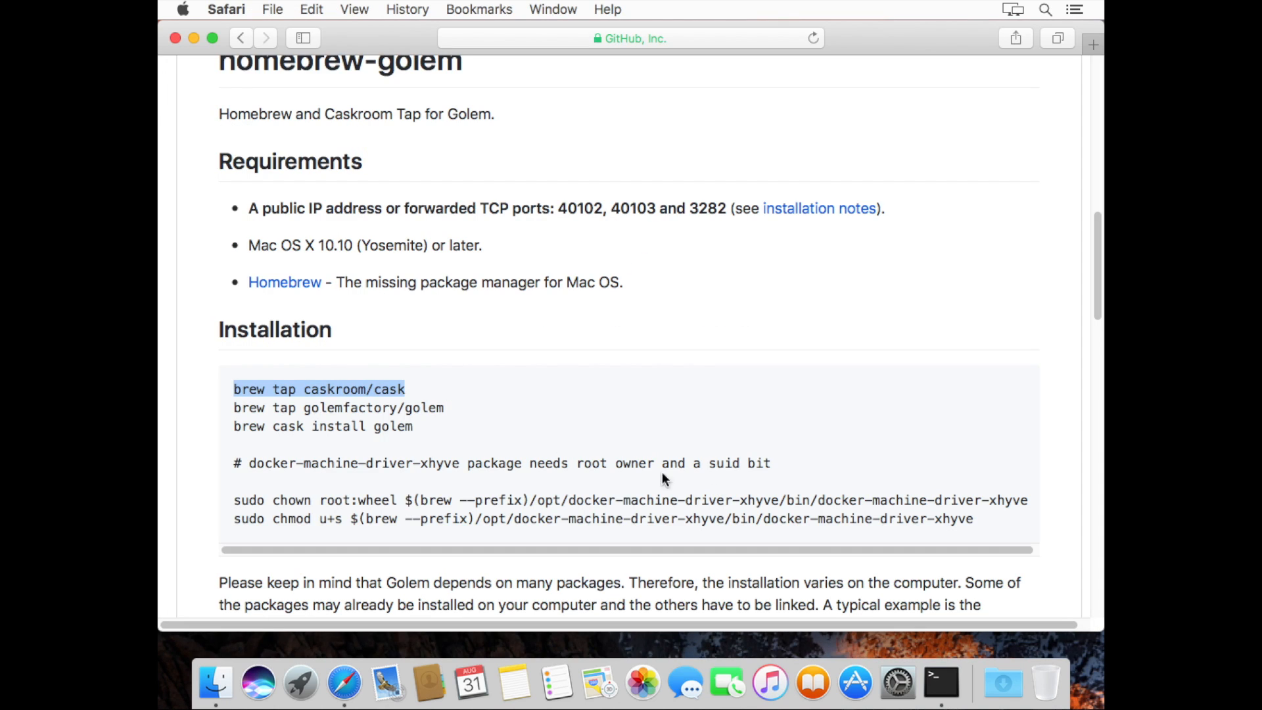
drag(235, 407, 457, 410)
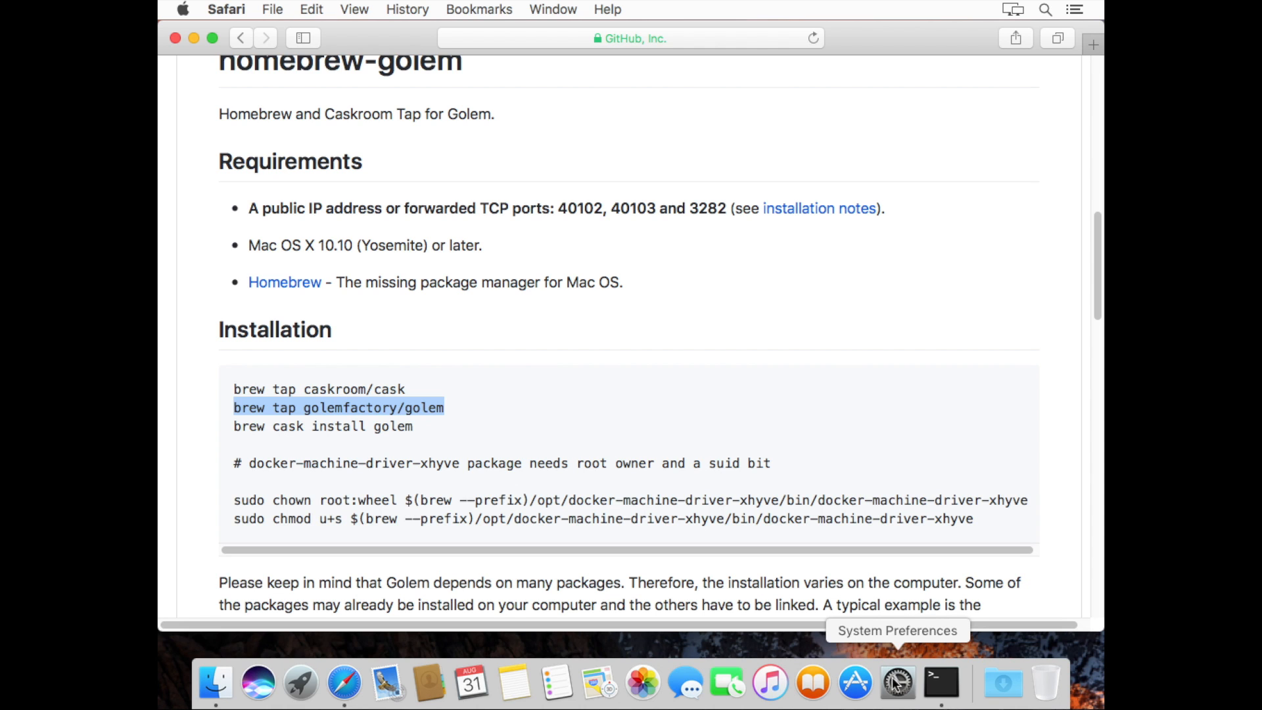
click(932, 683)
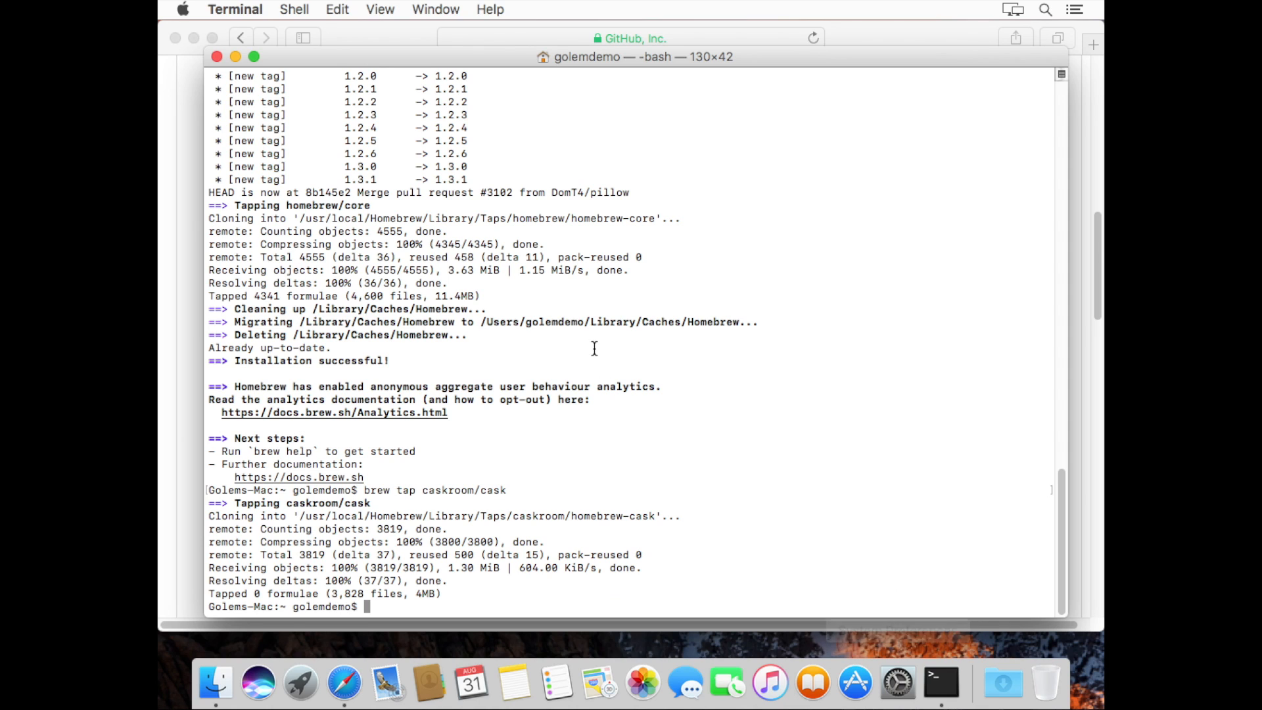
key(super+v)
key(Return)
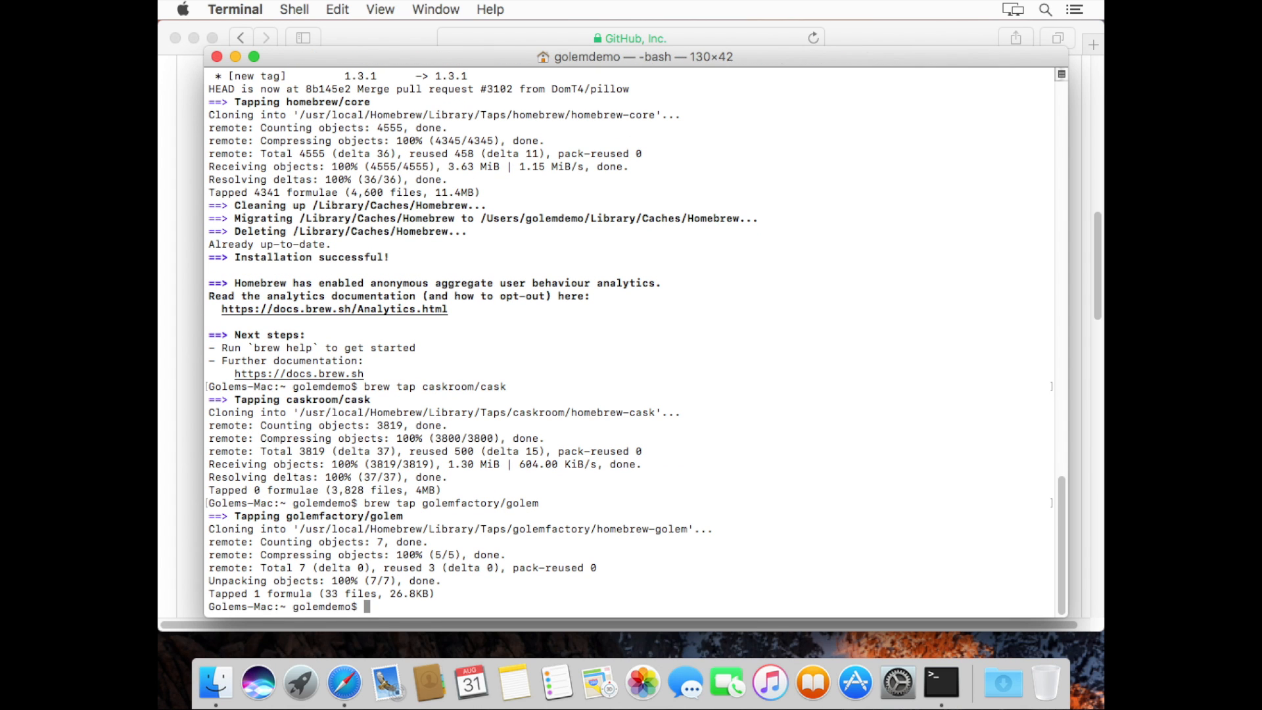
click(389, 37)
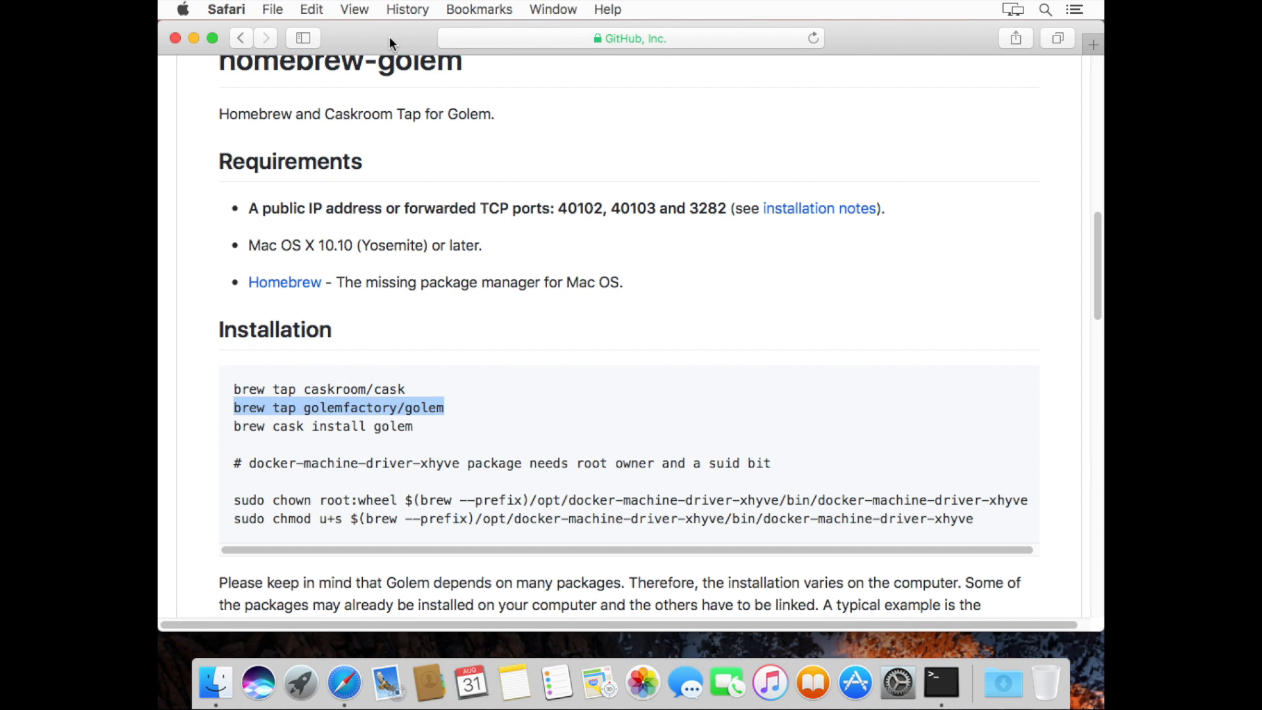
Copy 'brew cask install golem' into Terminal, run it and enter the admin password
click(238, 427)
drag(238, 428, 428, 434)
key(super+c)
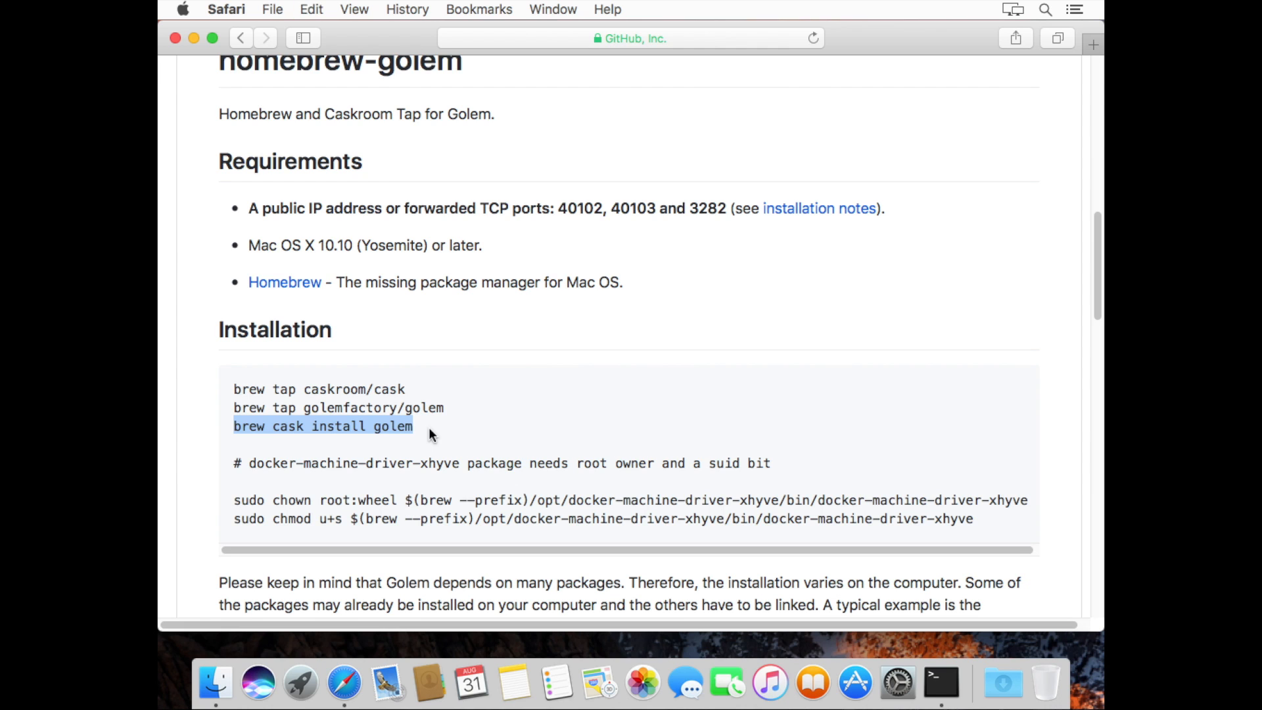
click(936, 682)
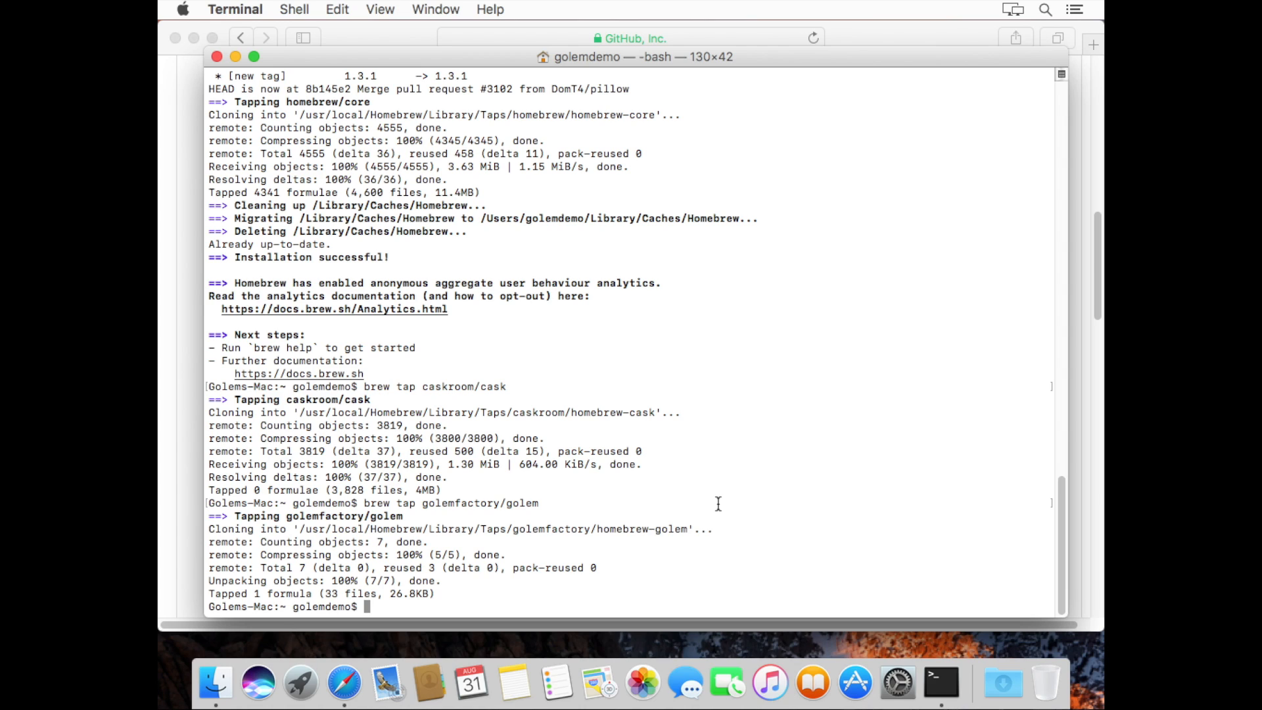
key(super+v)
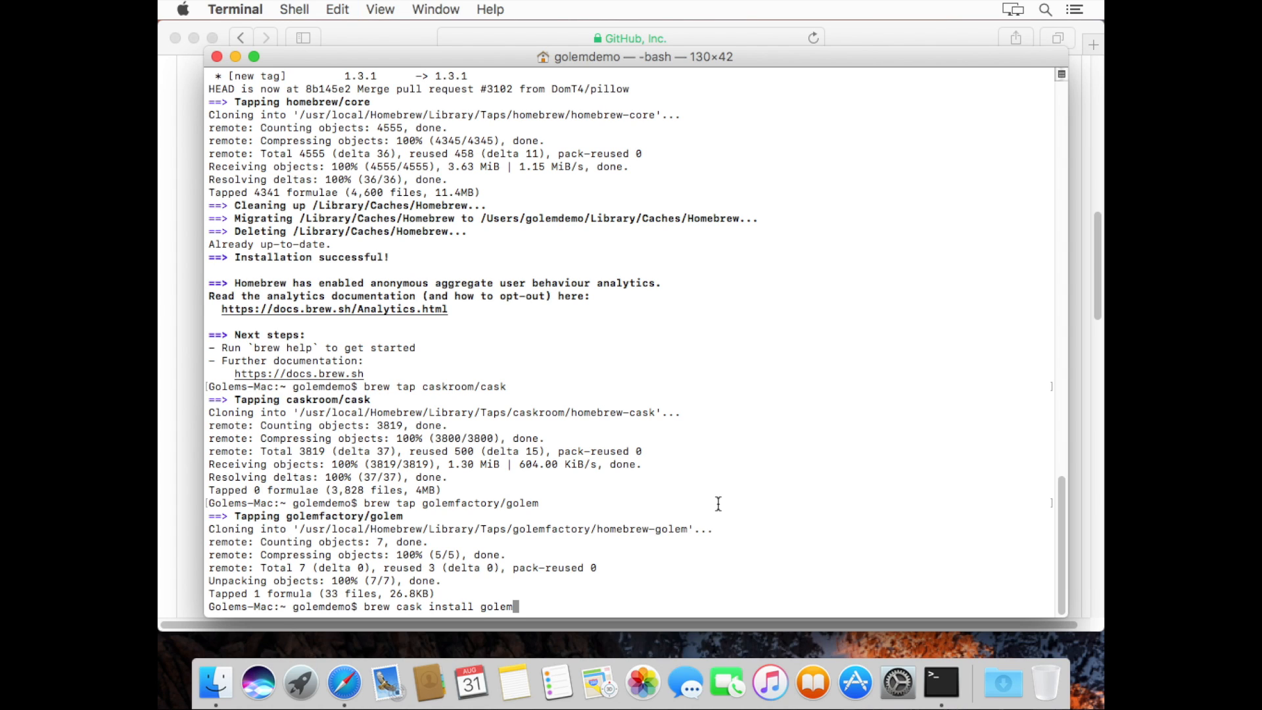
key(Return)
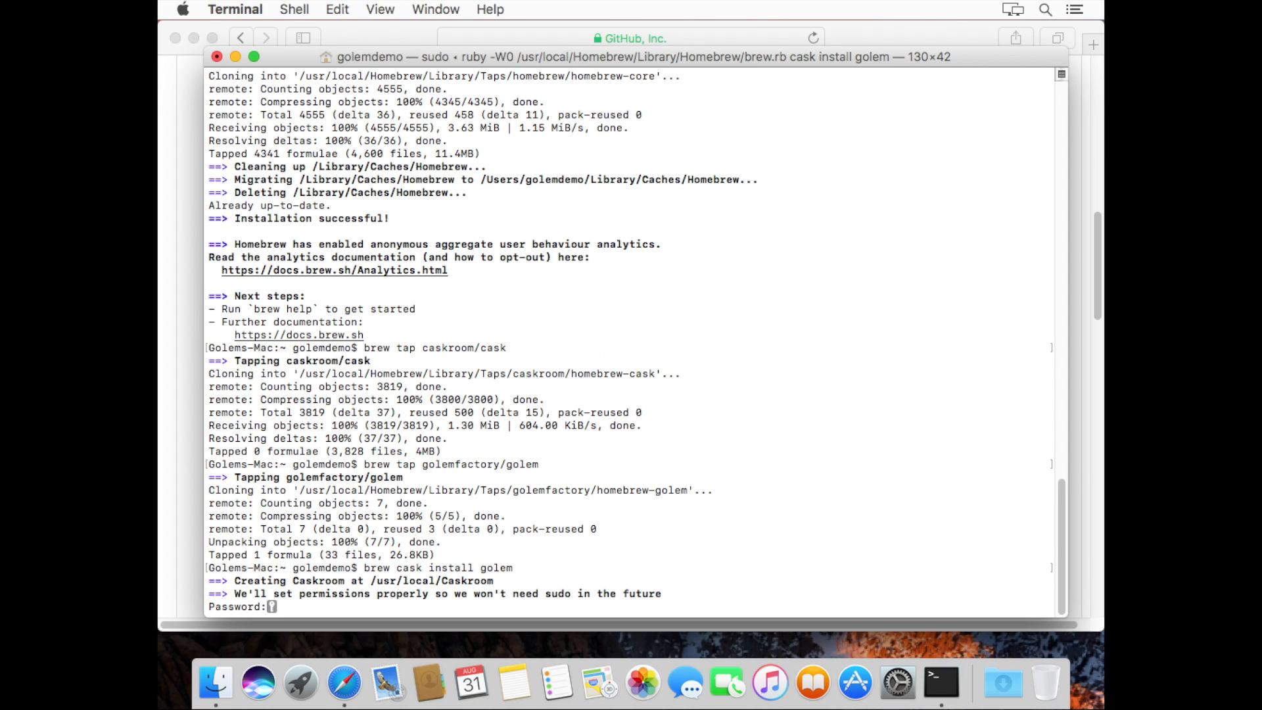
key(Return)
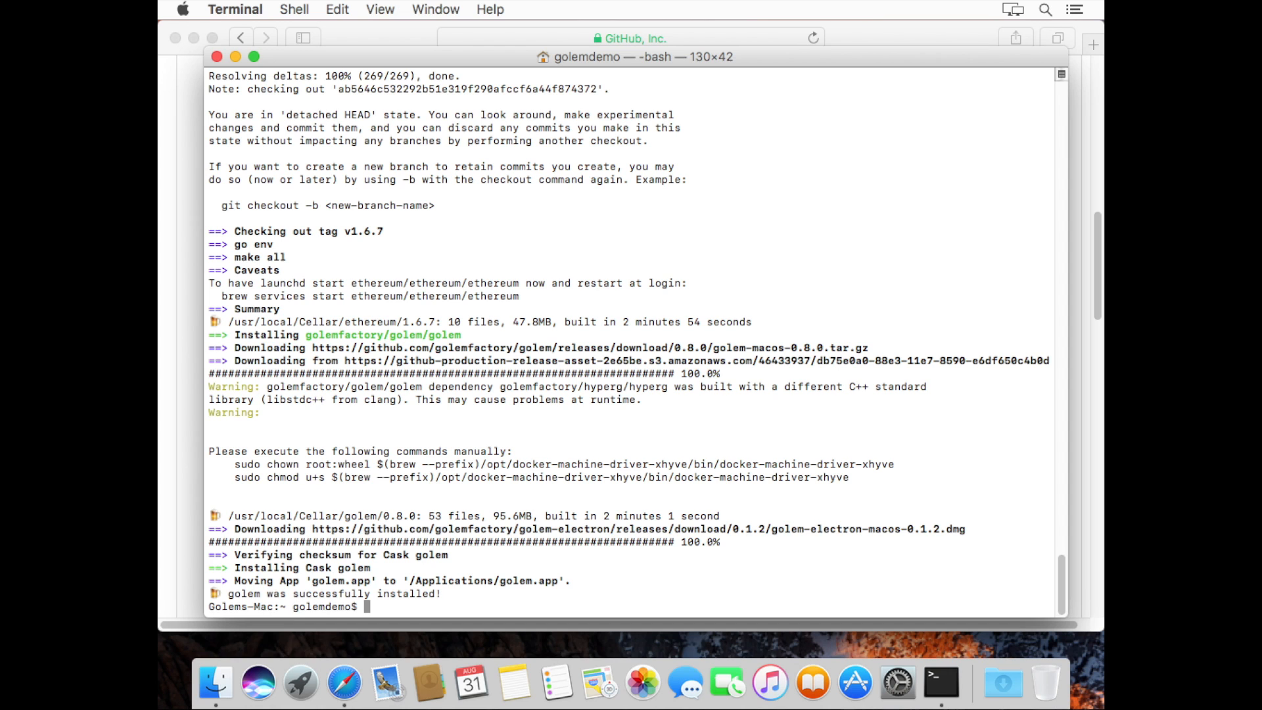
Log out of the shell with exit and quit Terminal
text(exit)
key(Return)
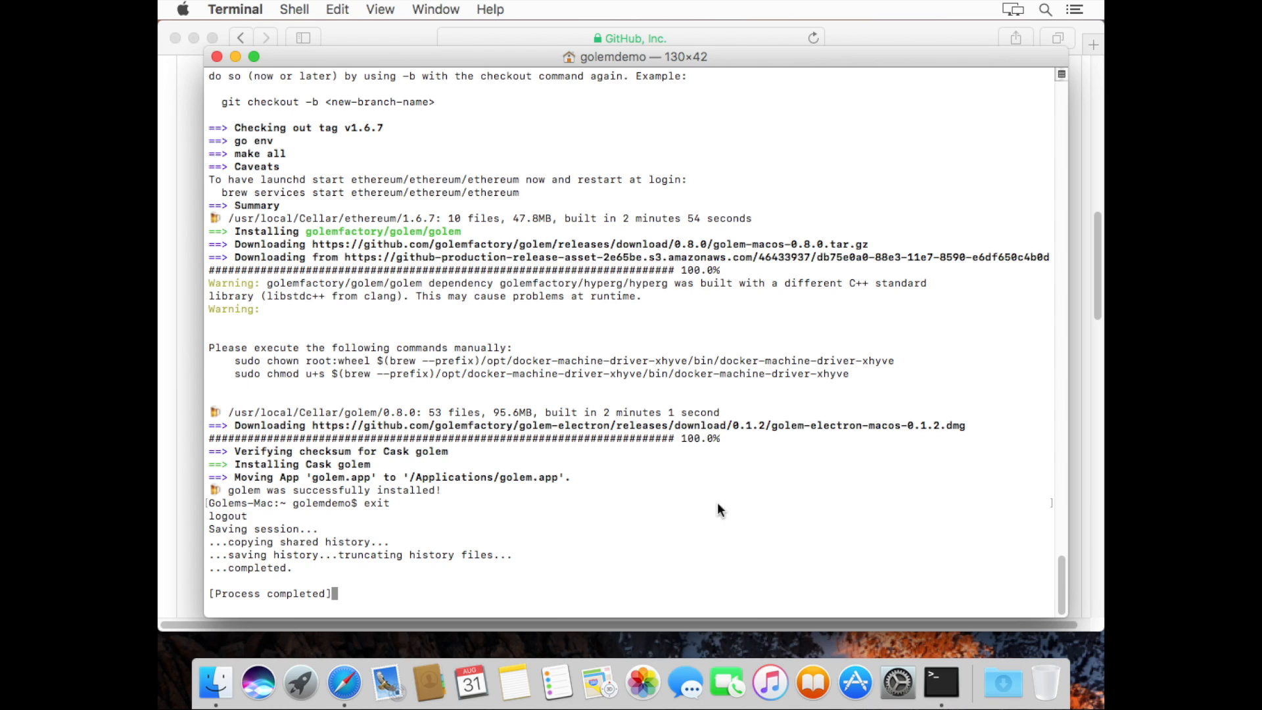
key(super+q)
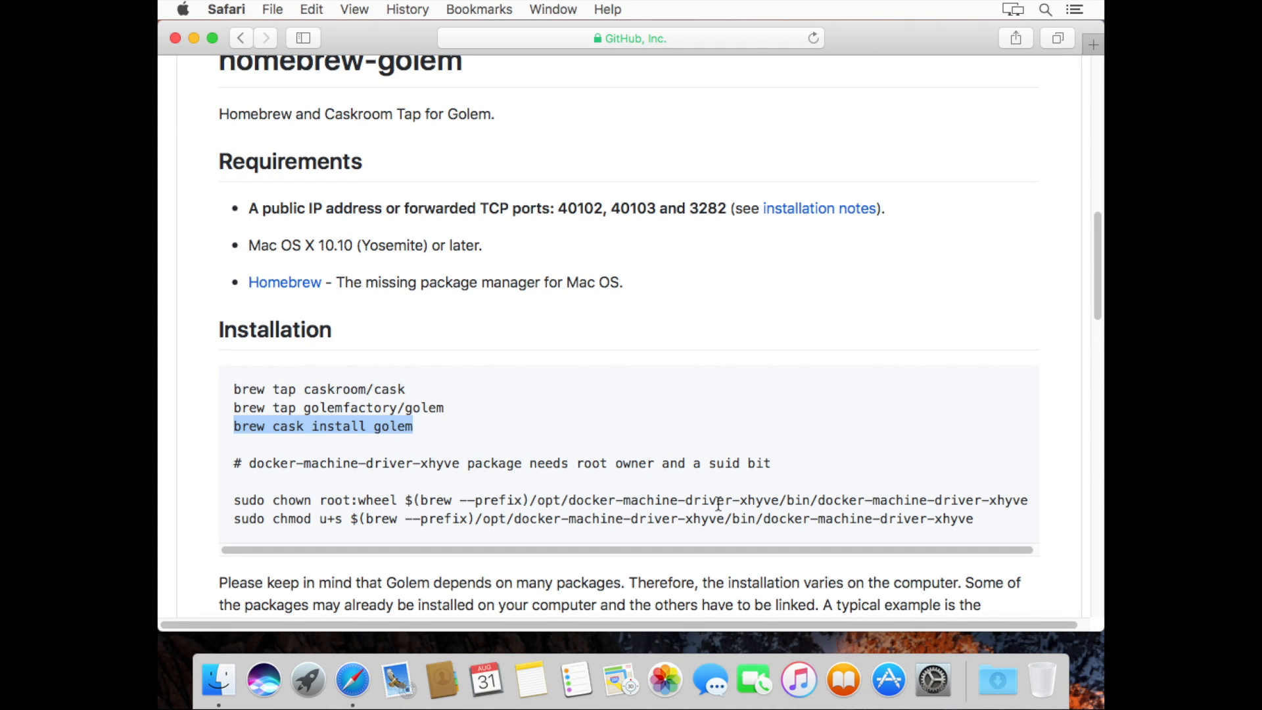
Confirm golem 0.1.2 appears in Spotlight, then select the sudo chown line in Safari
key(super+space)
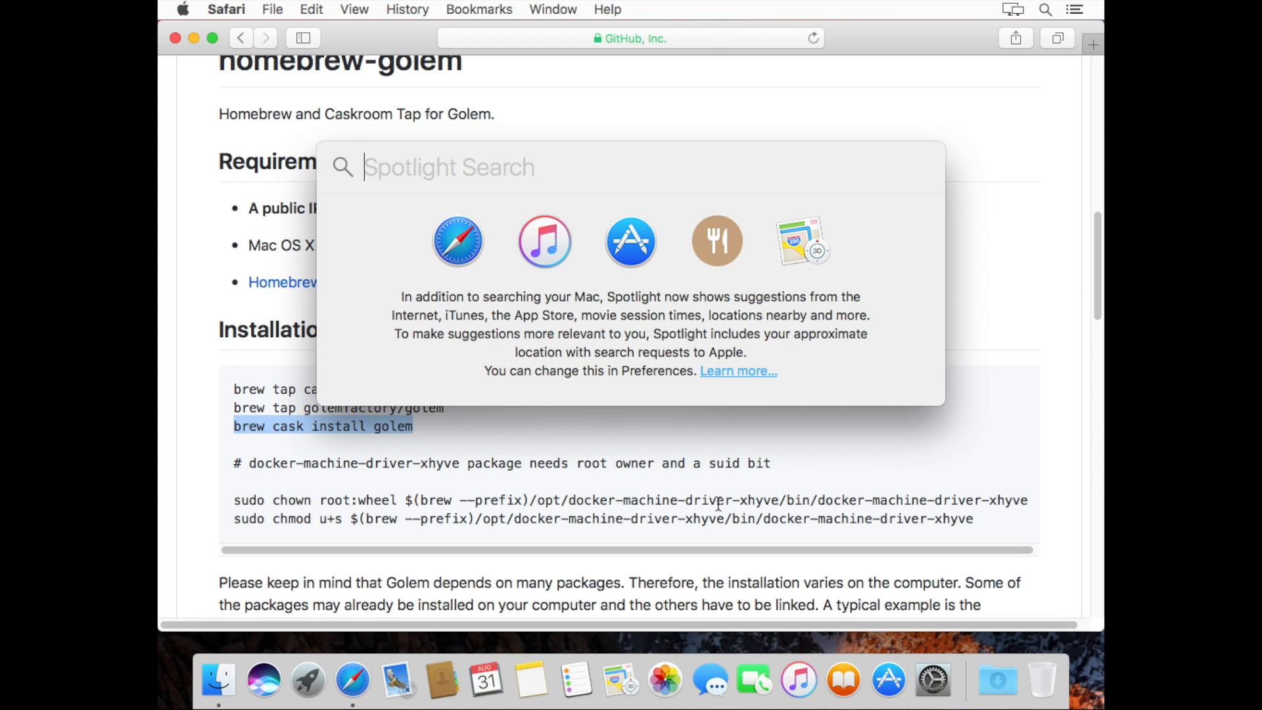
text(golem)
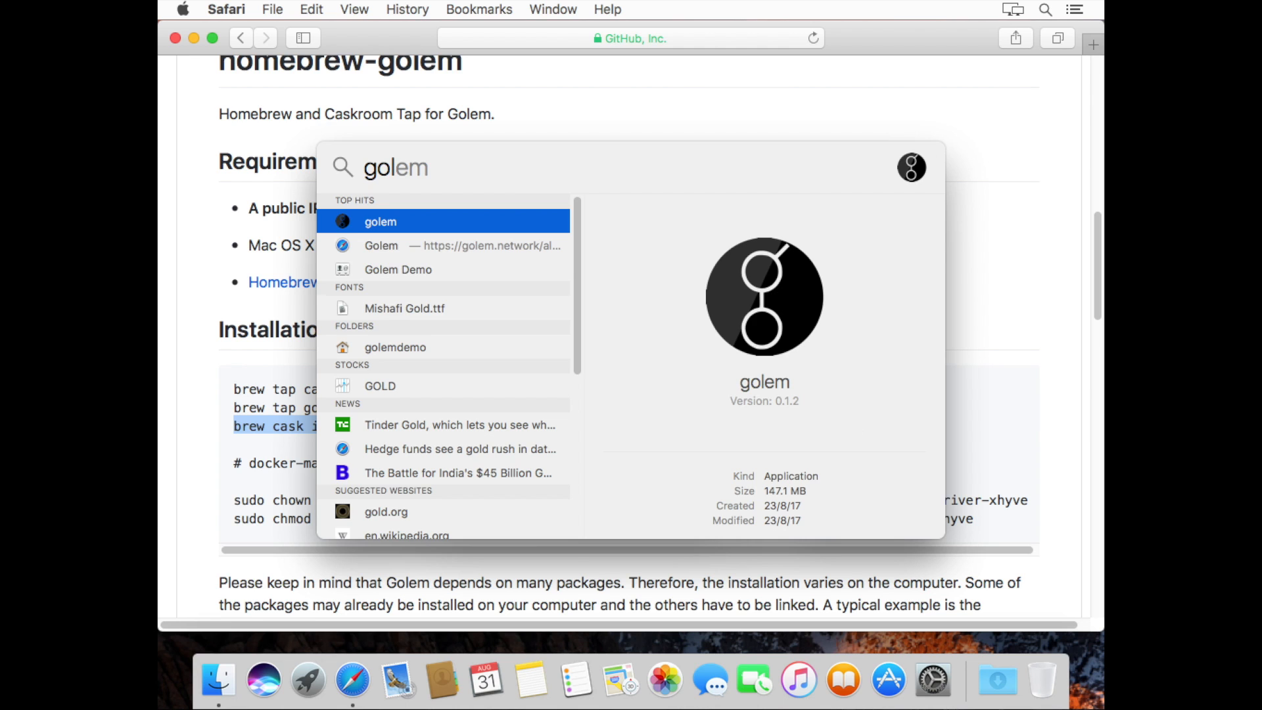
key(Escape)
key(Escape)
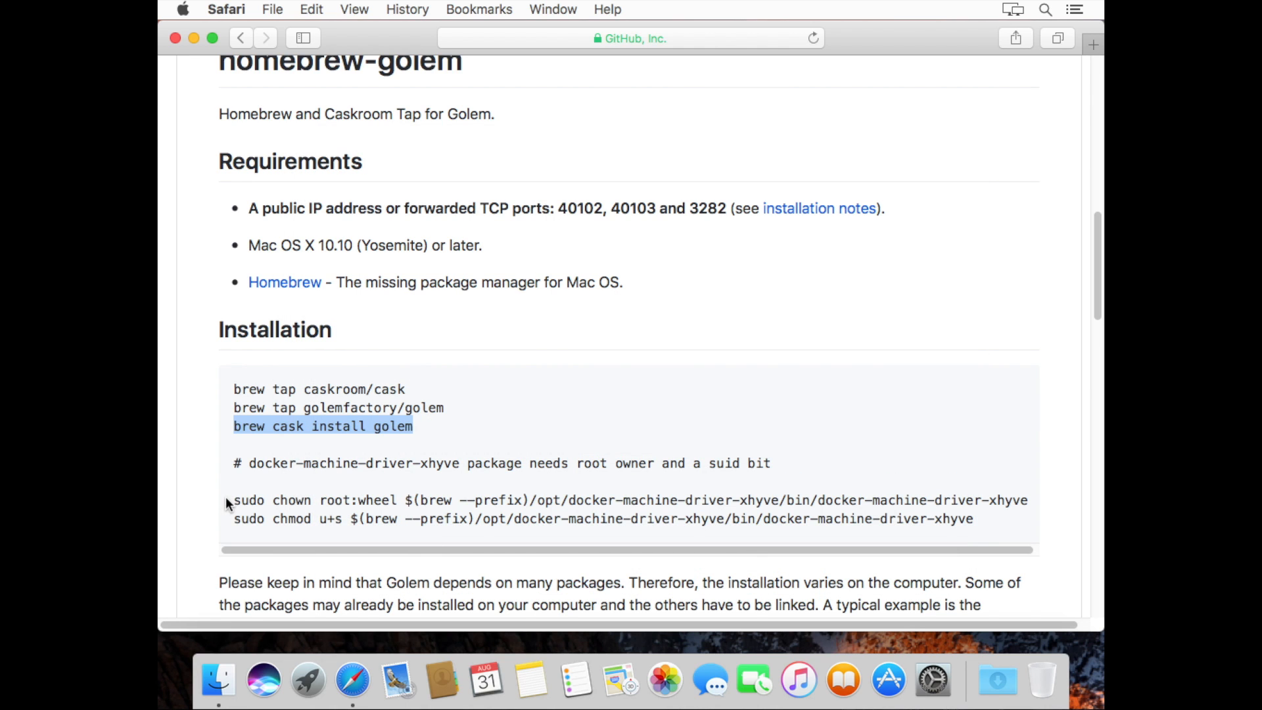
drag(234, 501, 1023, 500)
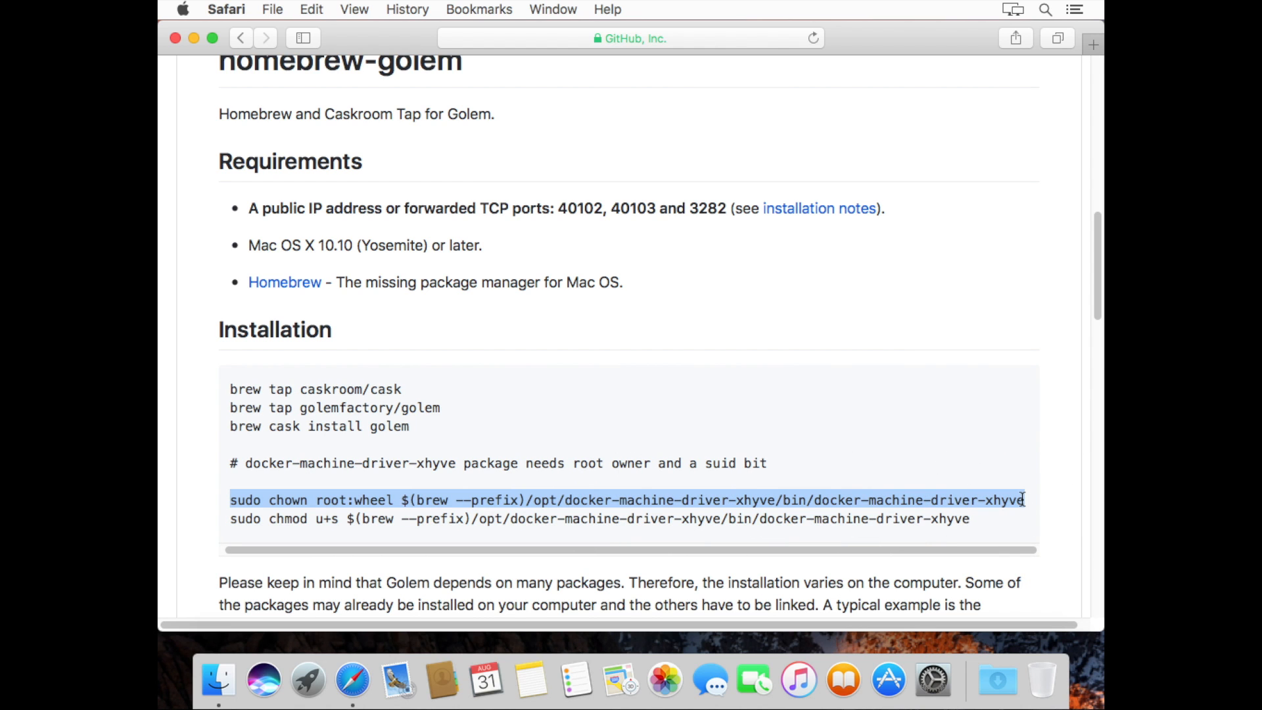
Open Terminal, resize it to 128×37, and run sudo chown root:wheel on docker-machine-driver-xhyve
key(super+space)
text(ter)
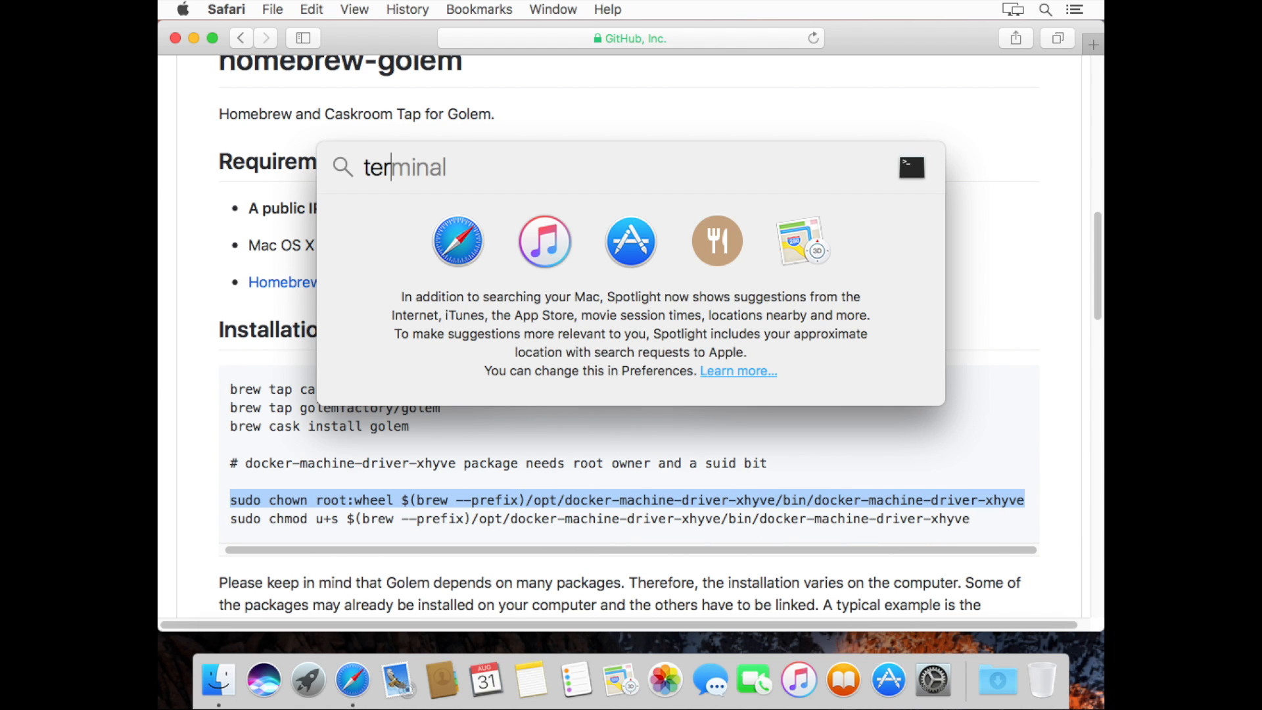
key(Return)
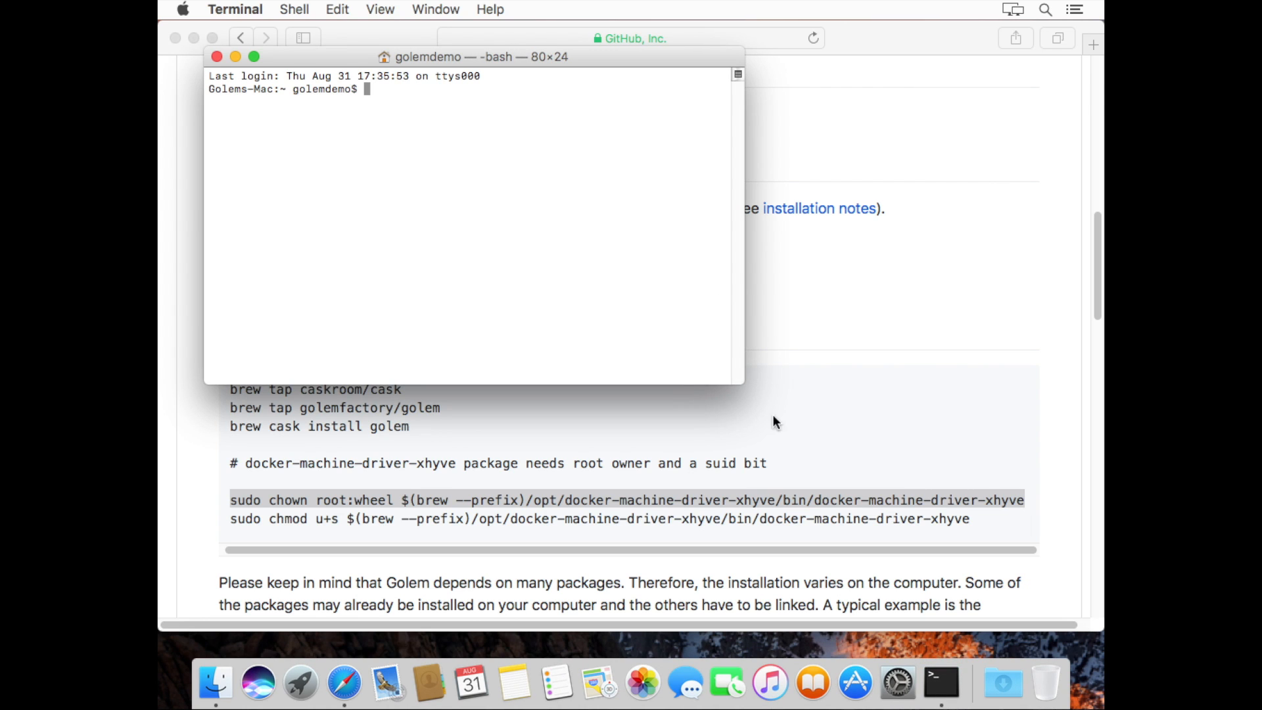
click(740, 384)
drag(741, 386, 1054, 554)
key(super+v)
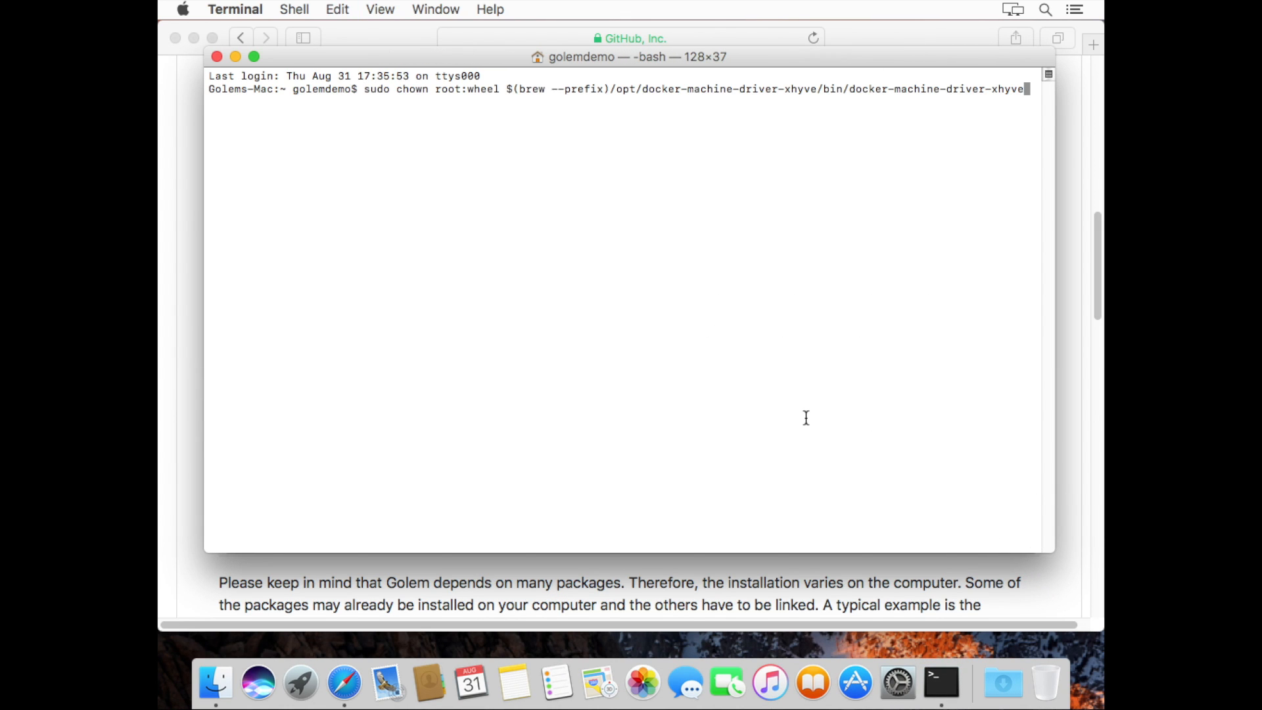
key(Return)
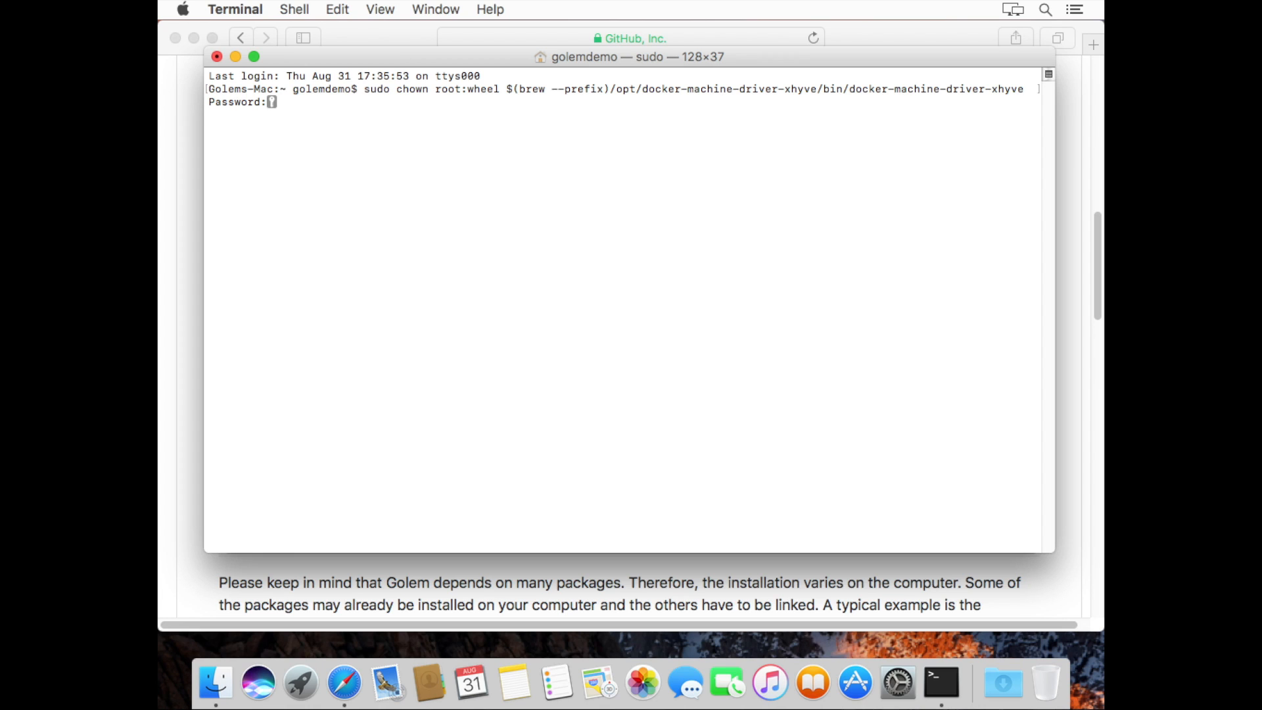
key(Return)
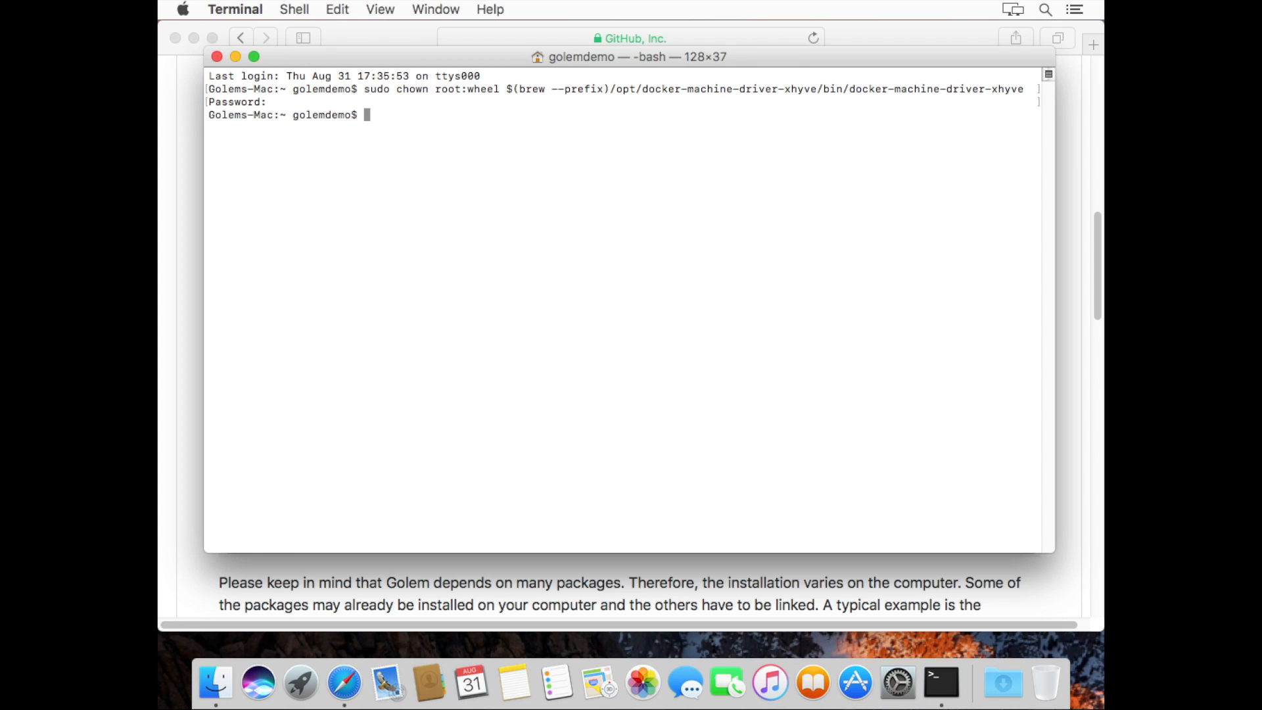
Run sudo chmod u+s on docker-machine-driver-xhyve, then exit the shell and quit Terminal
click(180, 298)
drag(230, 520, 980, 513)
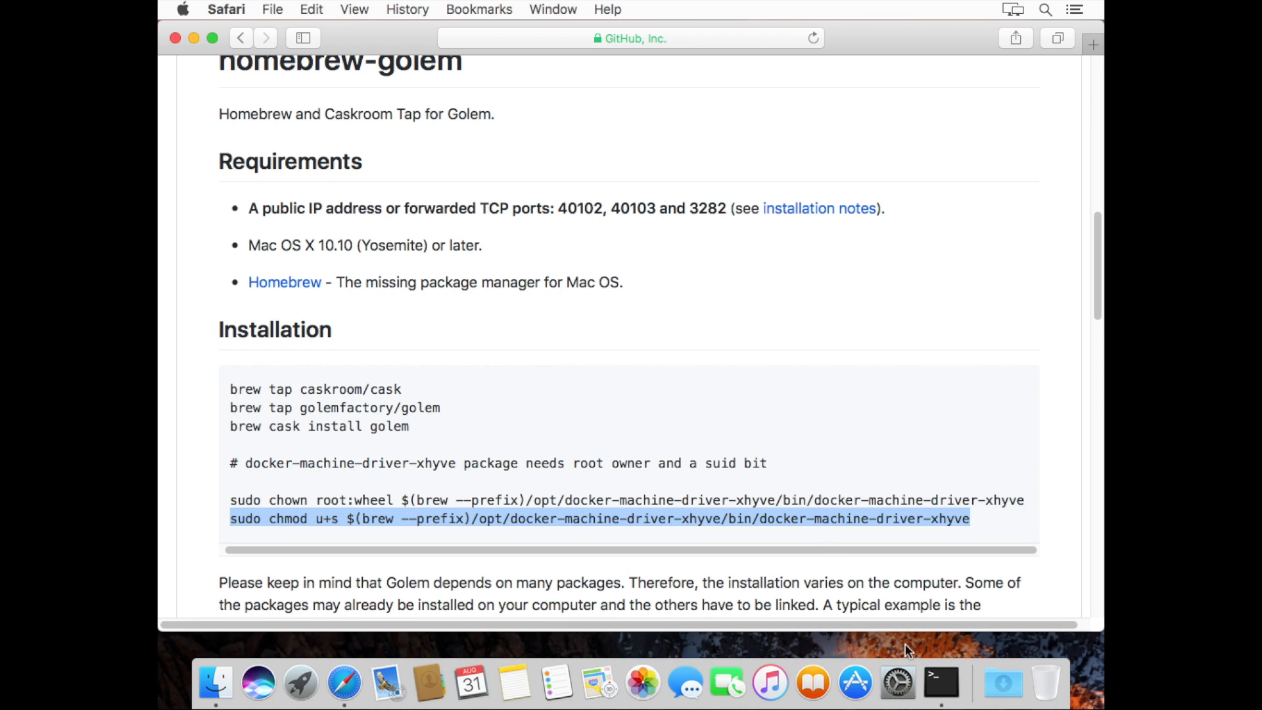
click(941, 683)
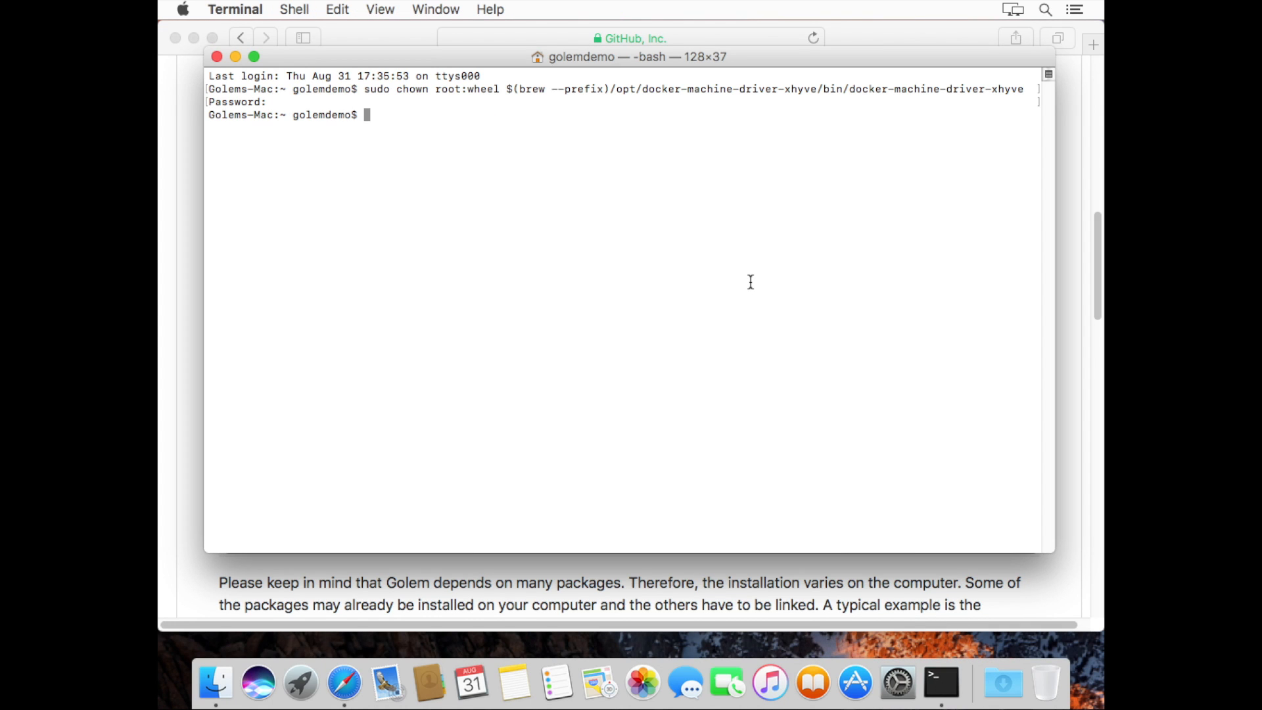
key(super+v)
key(Return)
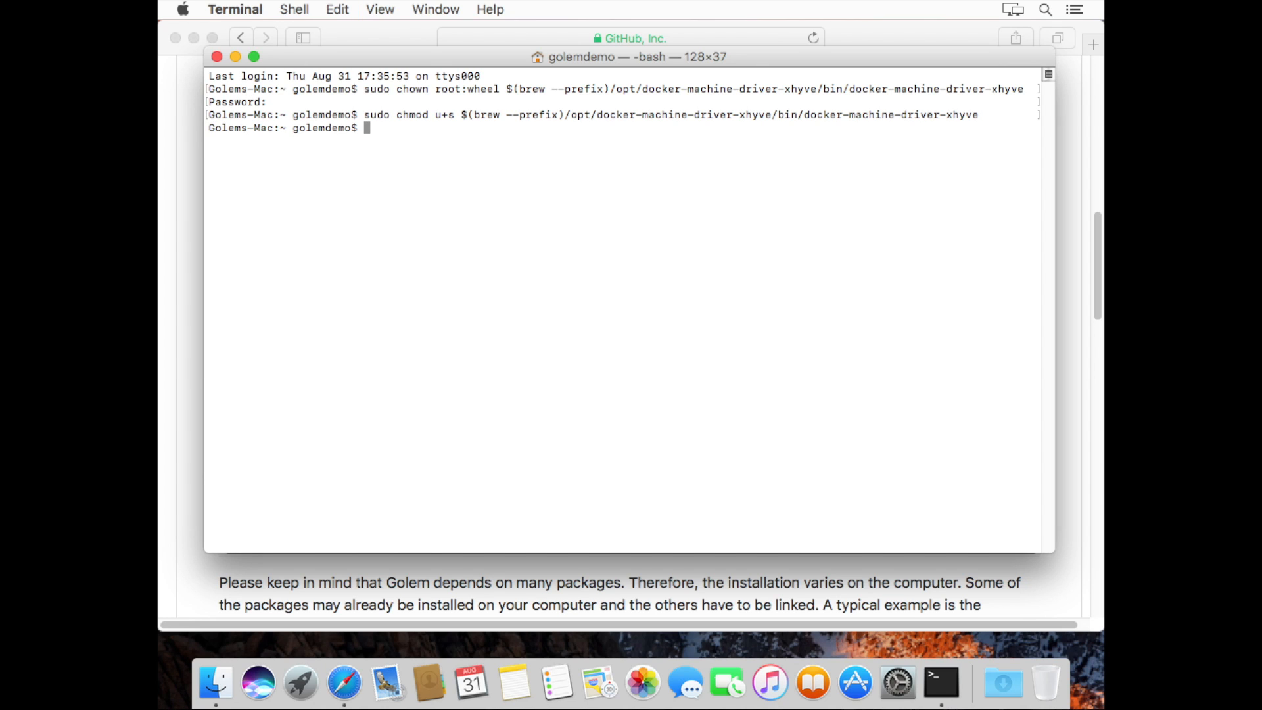
text(exit)
key(Return)
key(super+q)
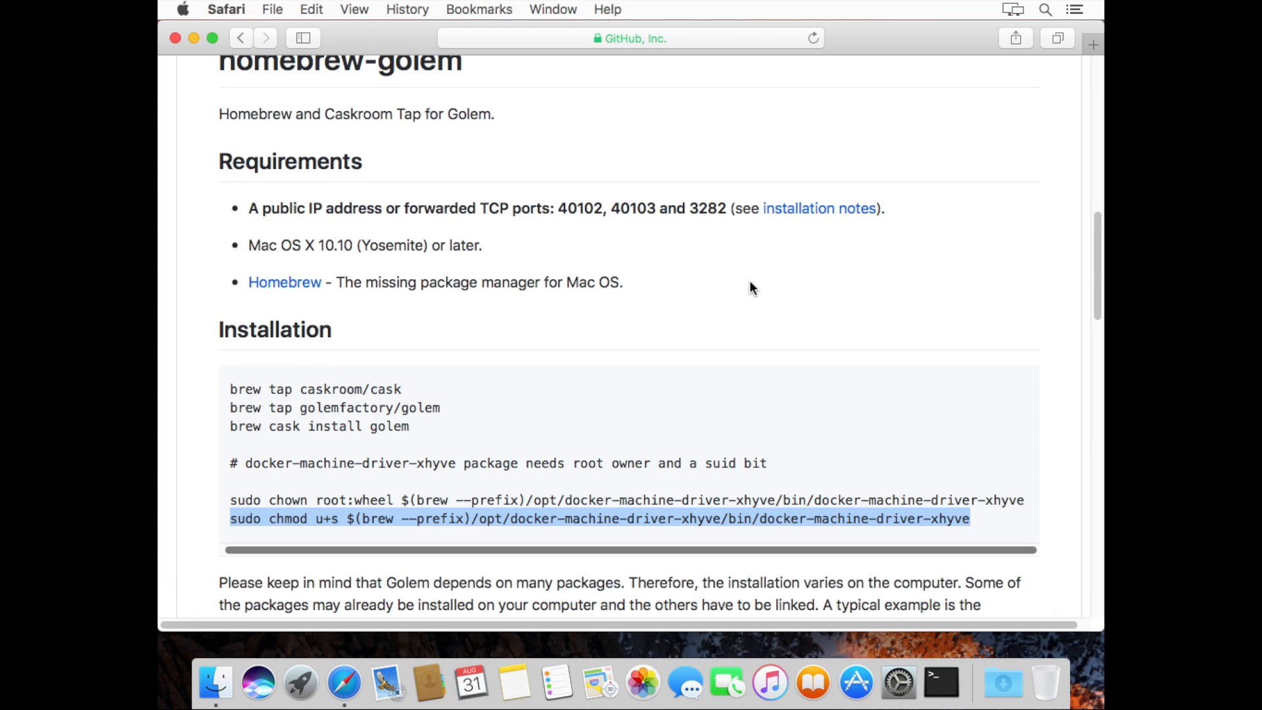
Minimize Safari, launch golem from Spotlight, and move its Brass Golem welcome window right
click(916, 439)
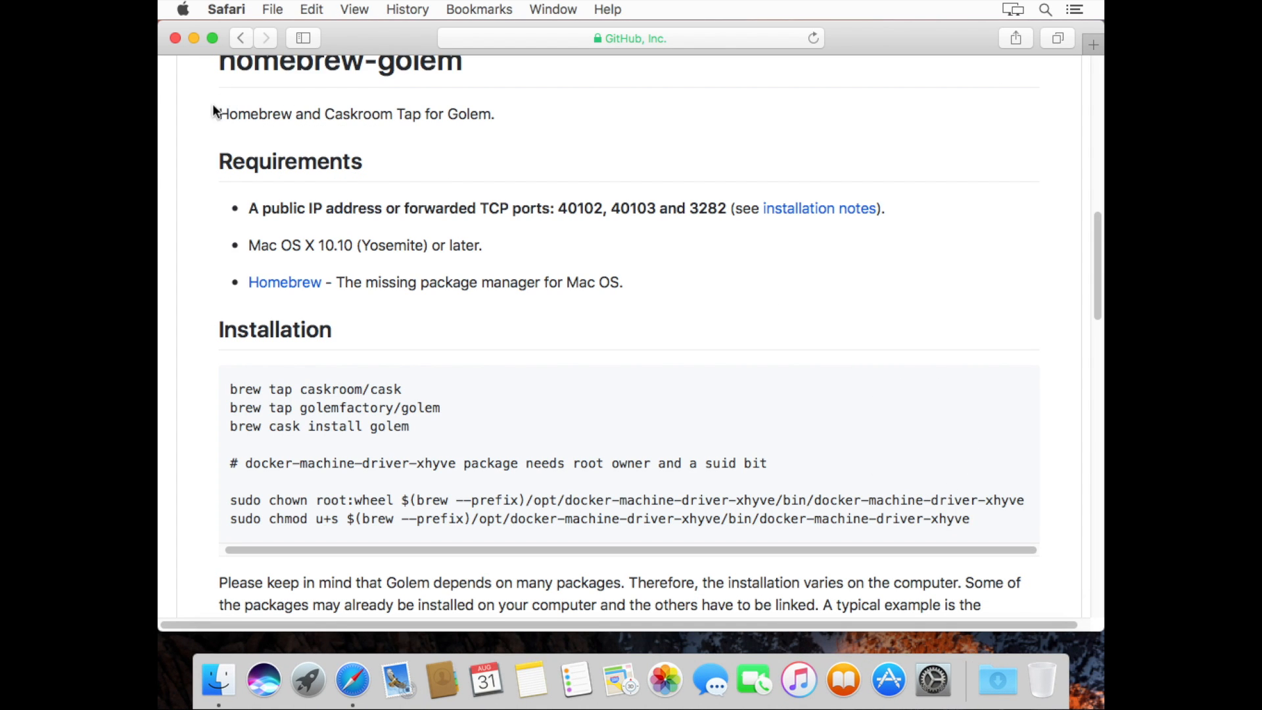
click(193, 37)
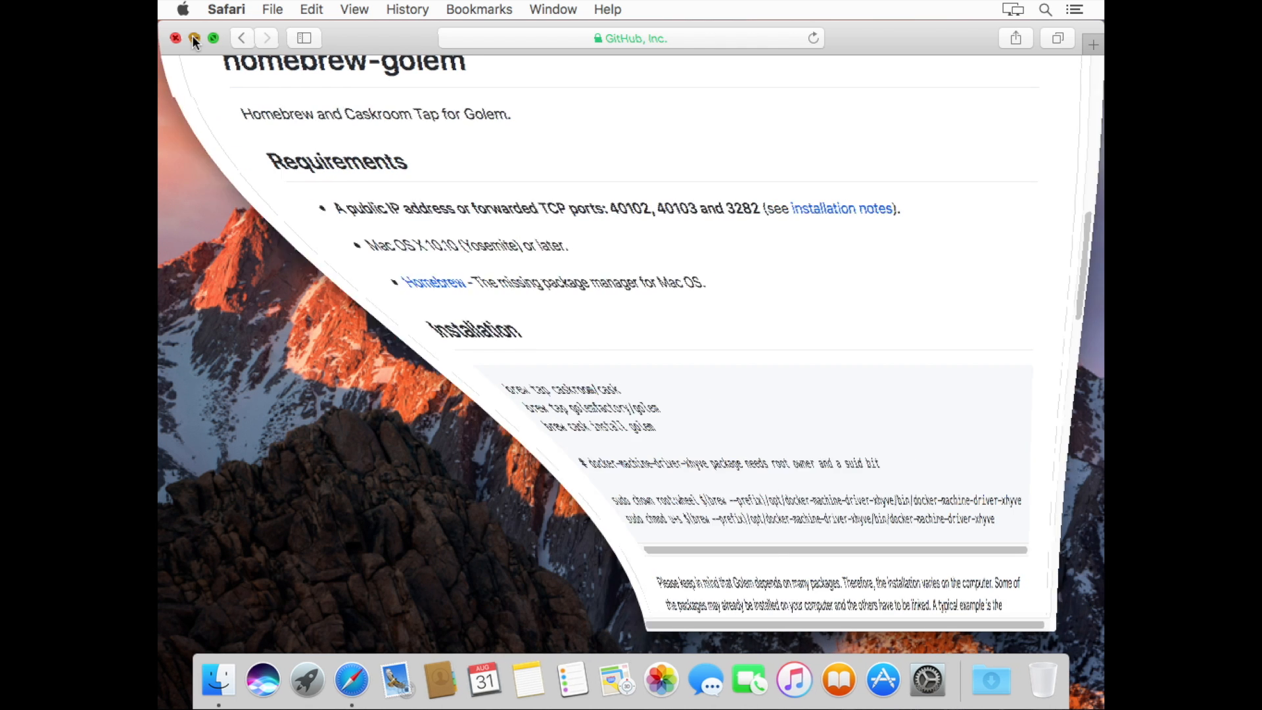
key(super+space)
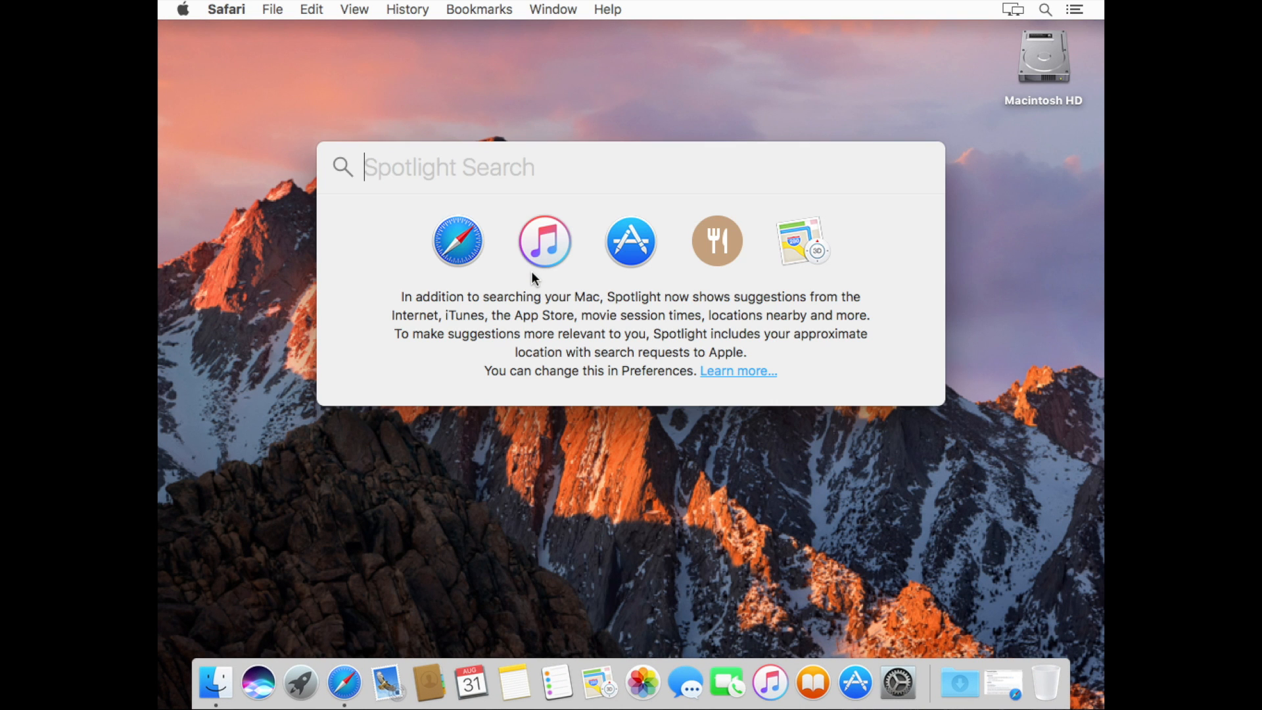
text(golem)
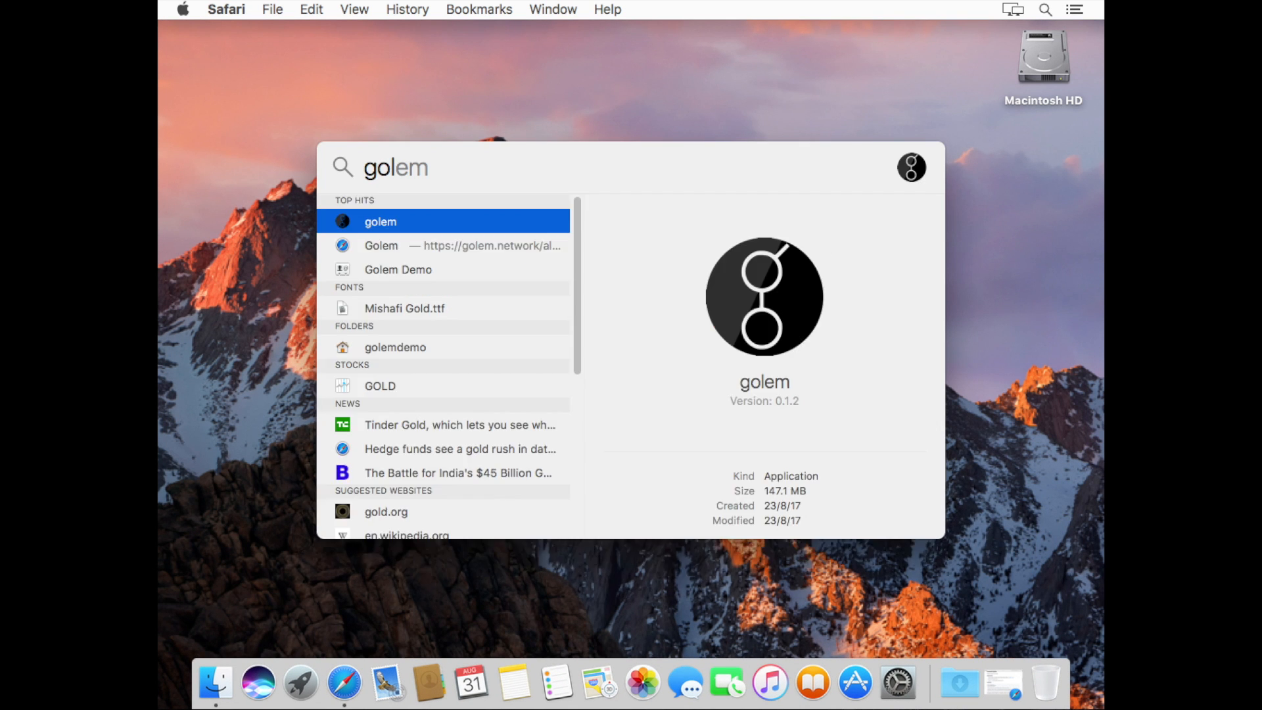
key(Return)
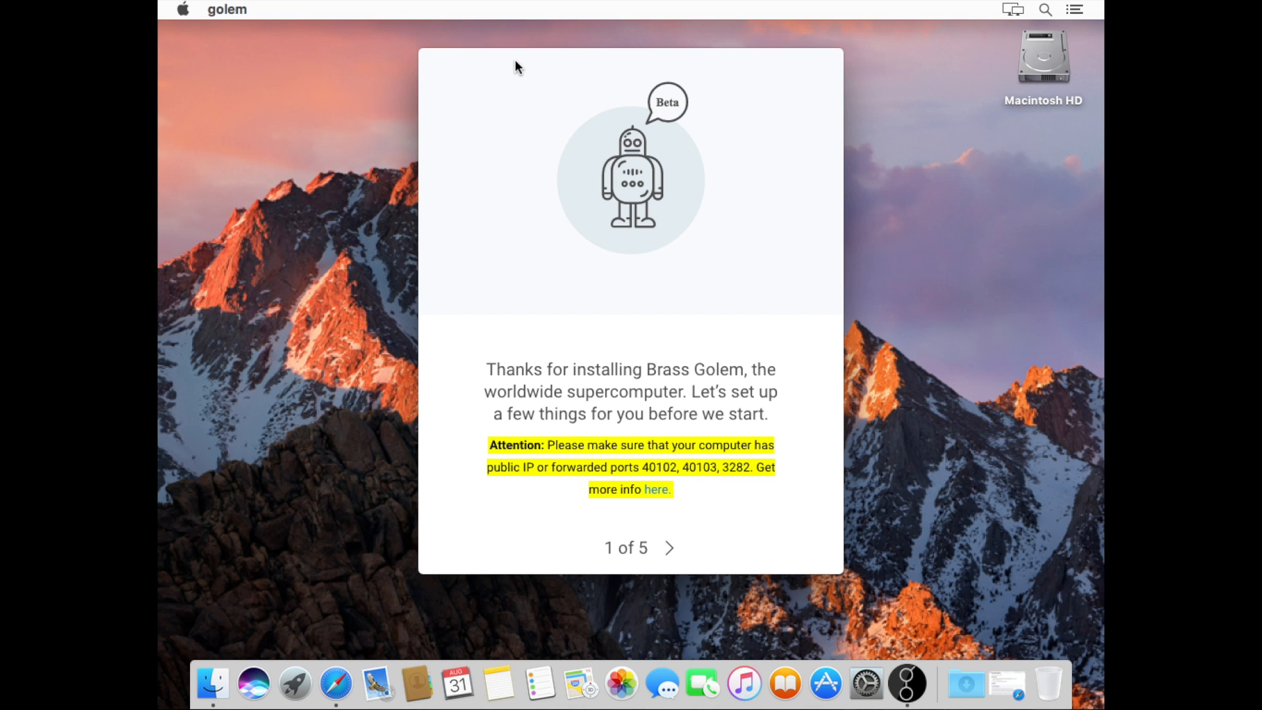
drag(516, 61, 767, 39)
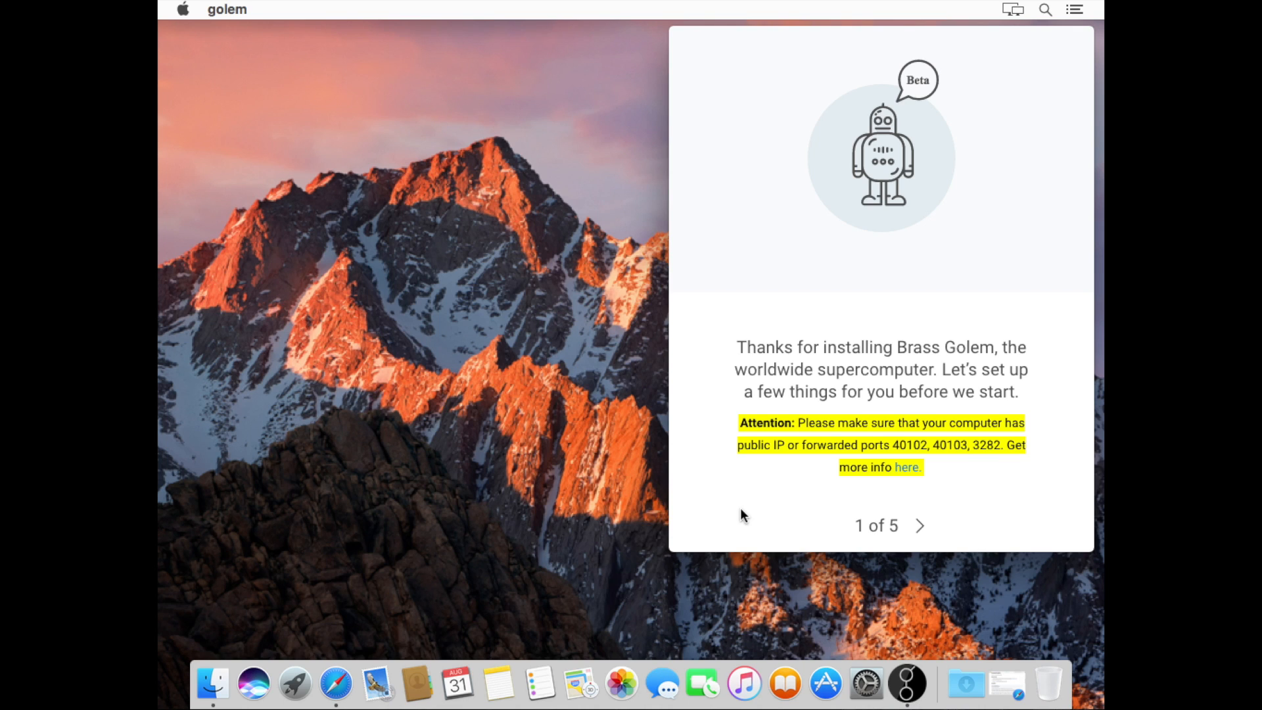
Follow the port-forwarding 'here.' link and read the Bitcoin enabling connections Port Forwarding section
click(910, 468)
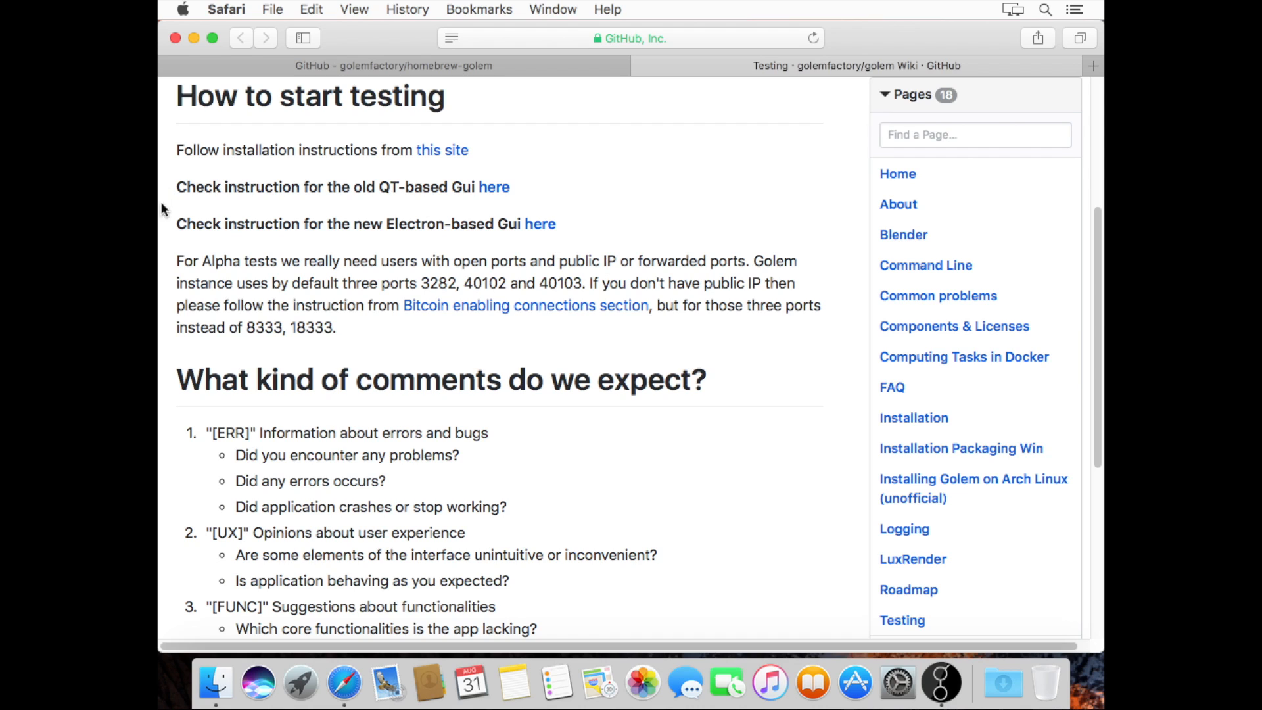
click(520, 311)
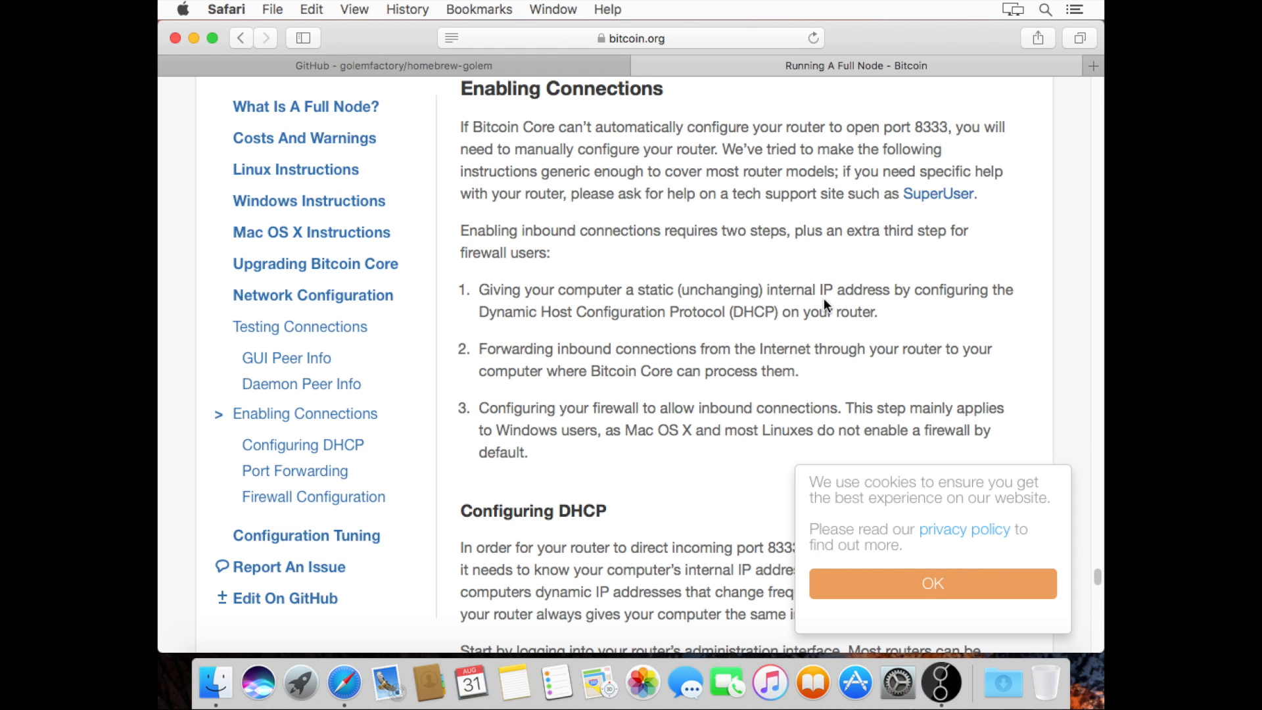
scroll(705, 397, down, 5)
scroll(705, 397, down, 20)
scroll(706, 403, down, 15)
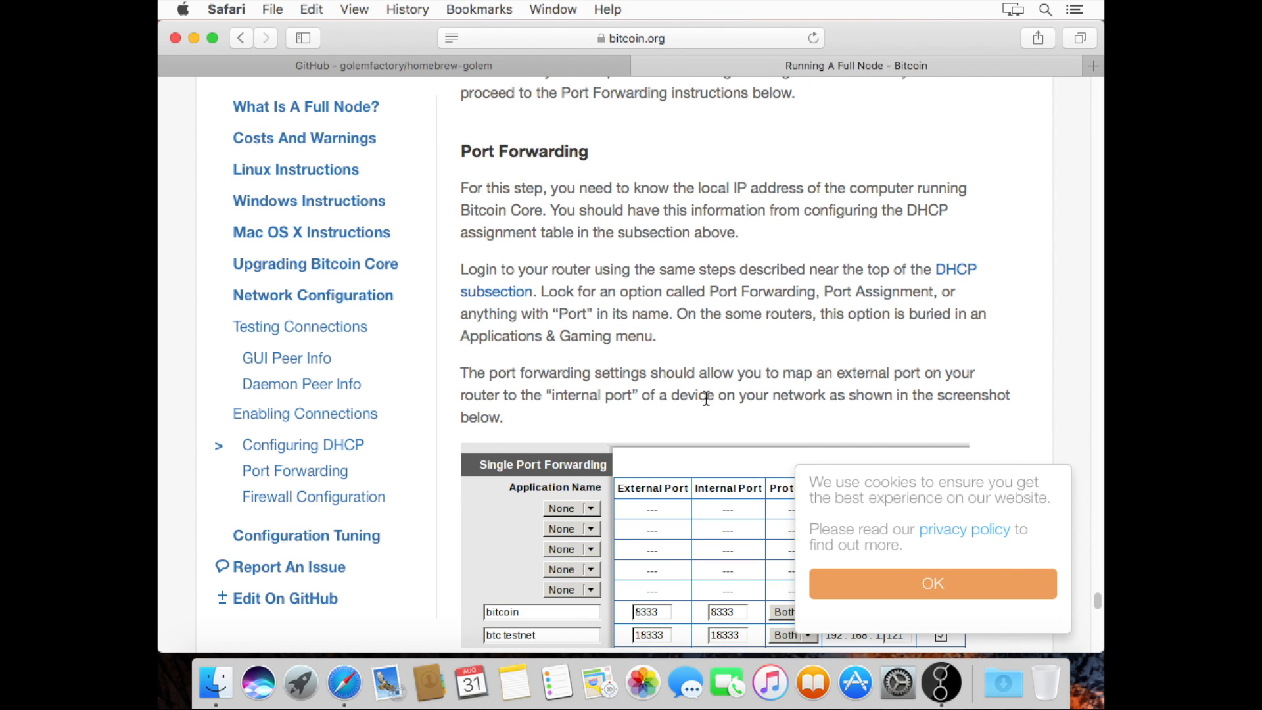
Dismiss the cookie notice and return to the Golem wiki Testing page
click(970, 592)
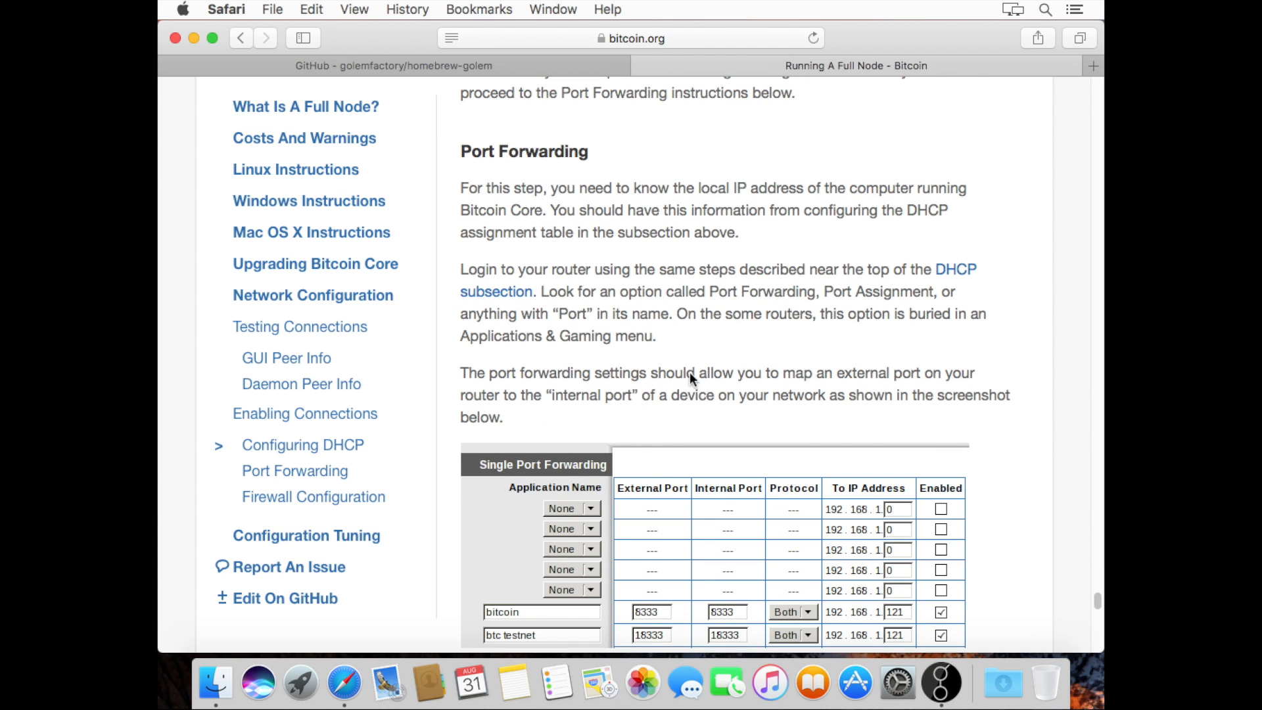
scroll(877, 492, down, 1)
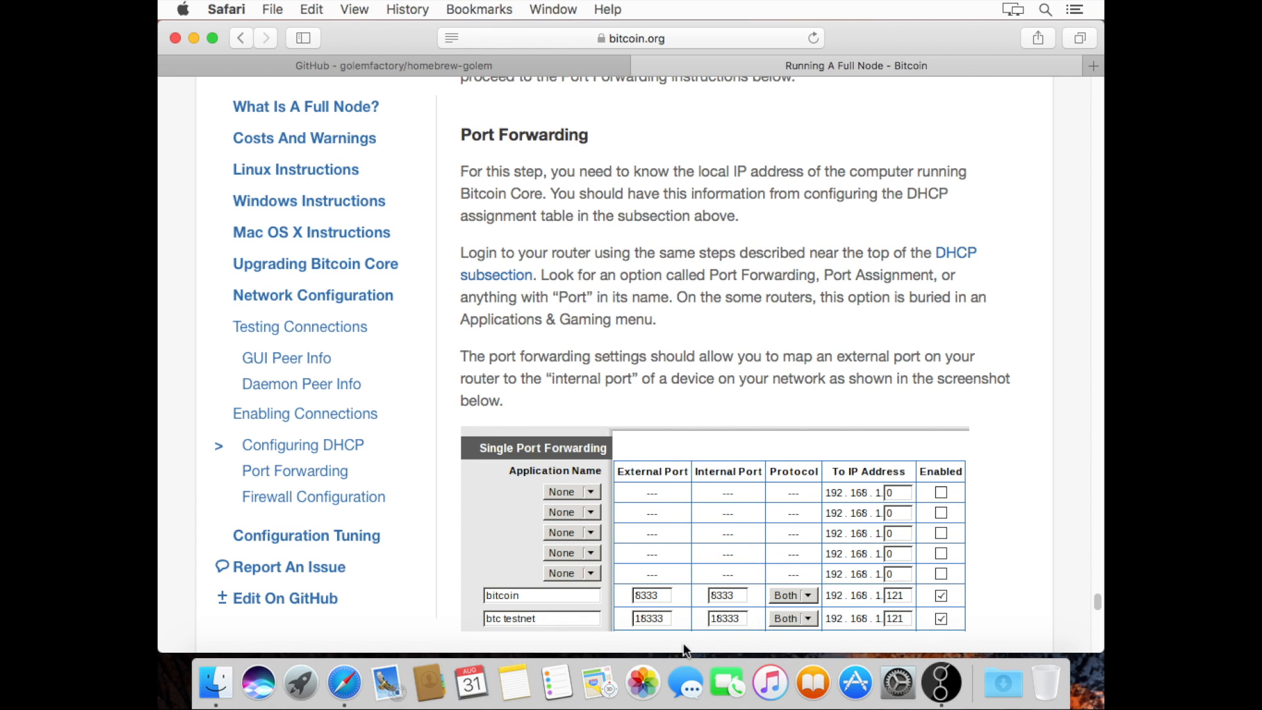
scroll(782, 529, down, 1)
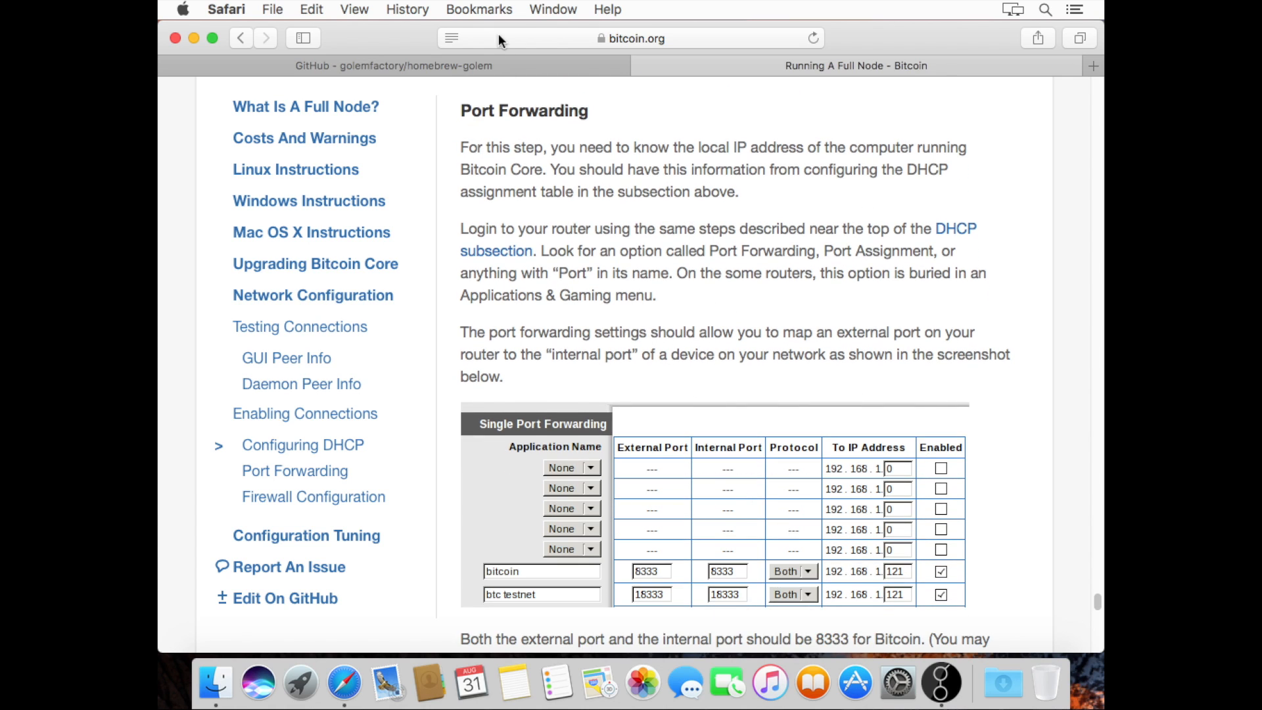
click(232, 39)
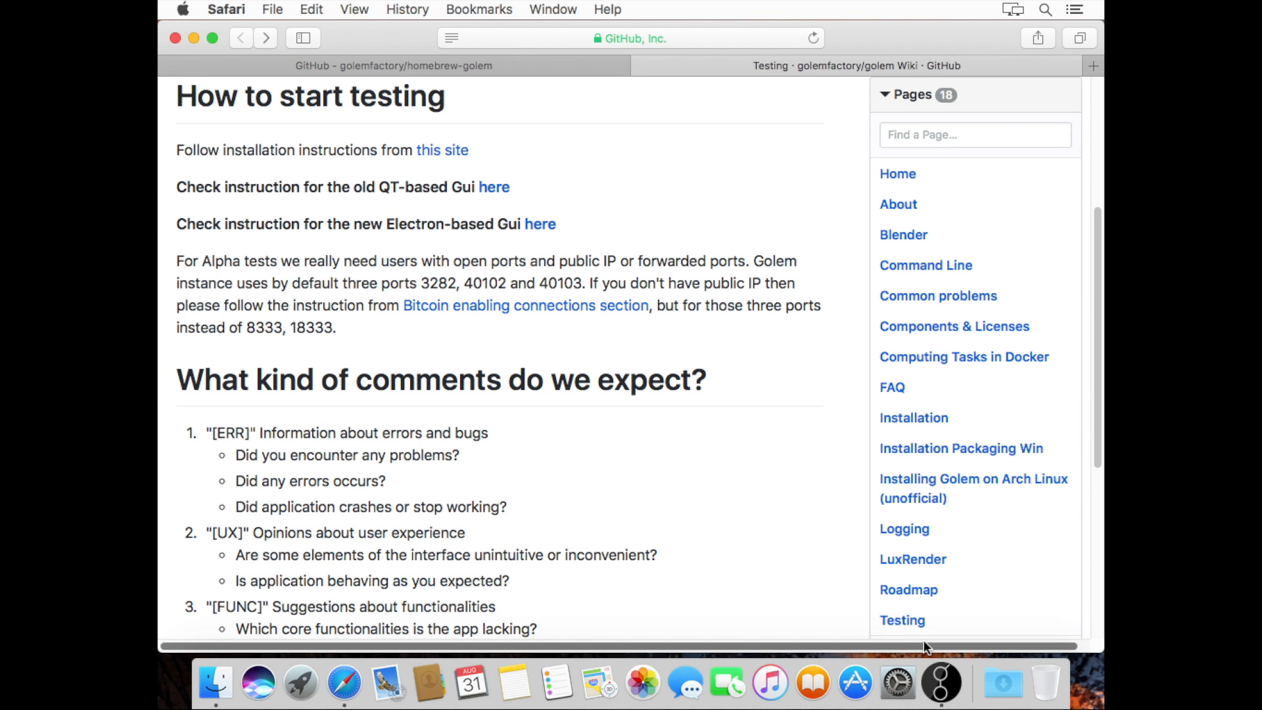
click(226, 10)
click(789, 209)
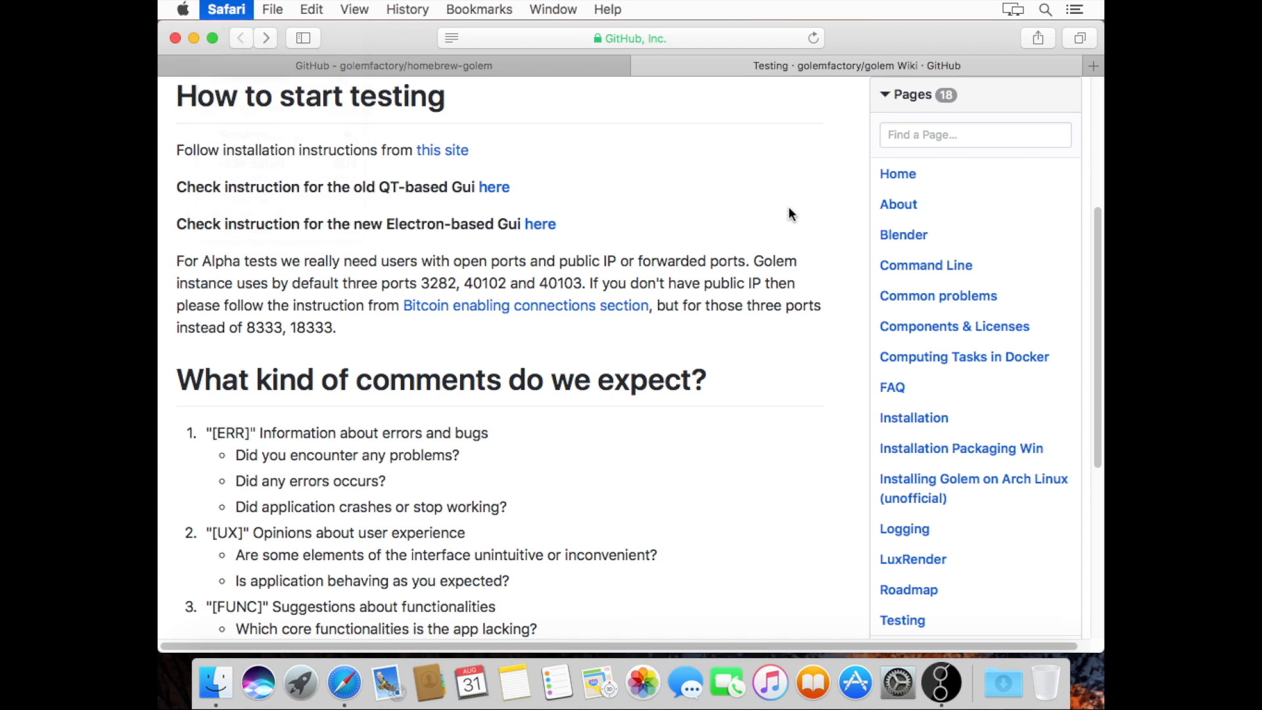
Load canyouseeme.org in a new tab and check whether port 3282 is reachable
click(1093, 65)
text(canyo)
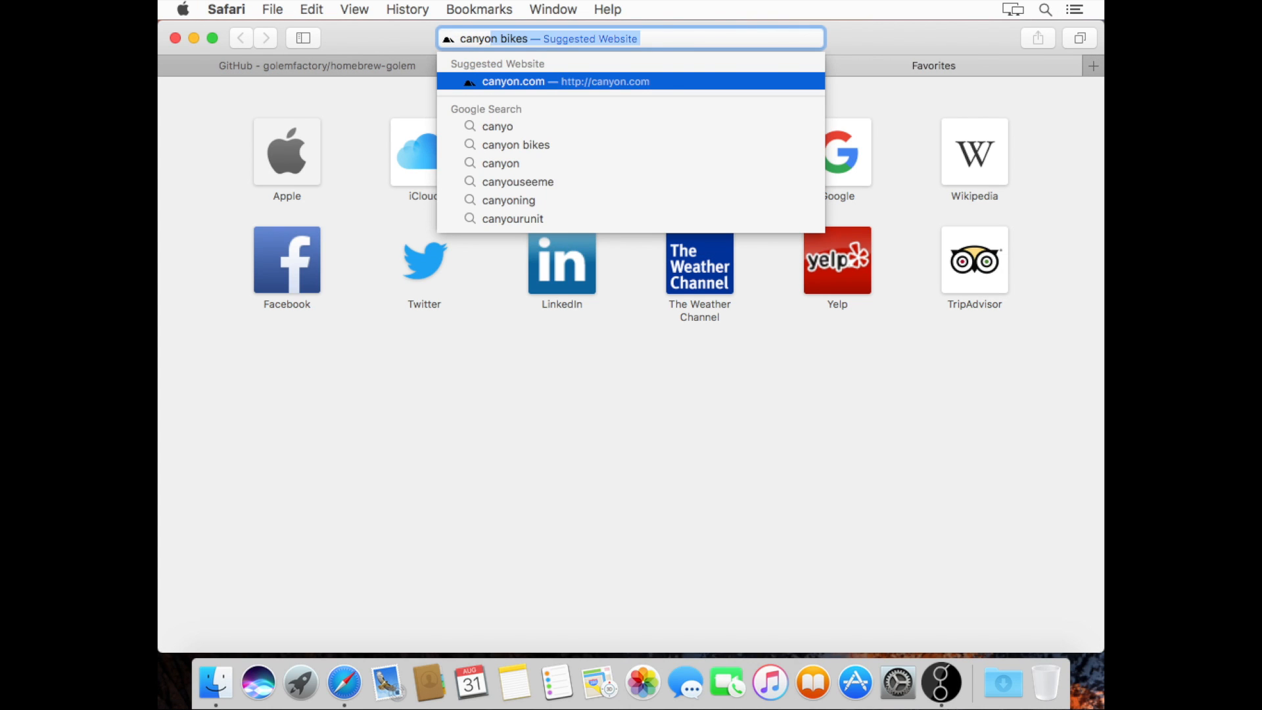
text(useeme.org)
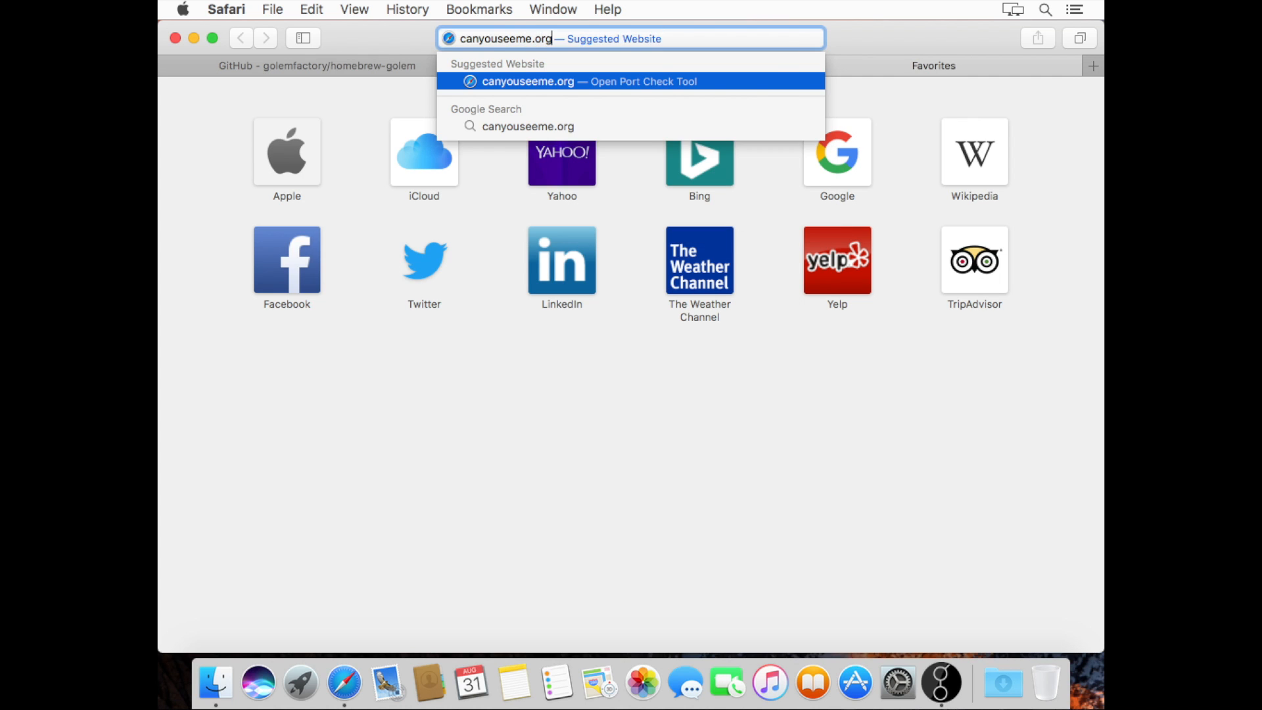
key(Return)
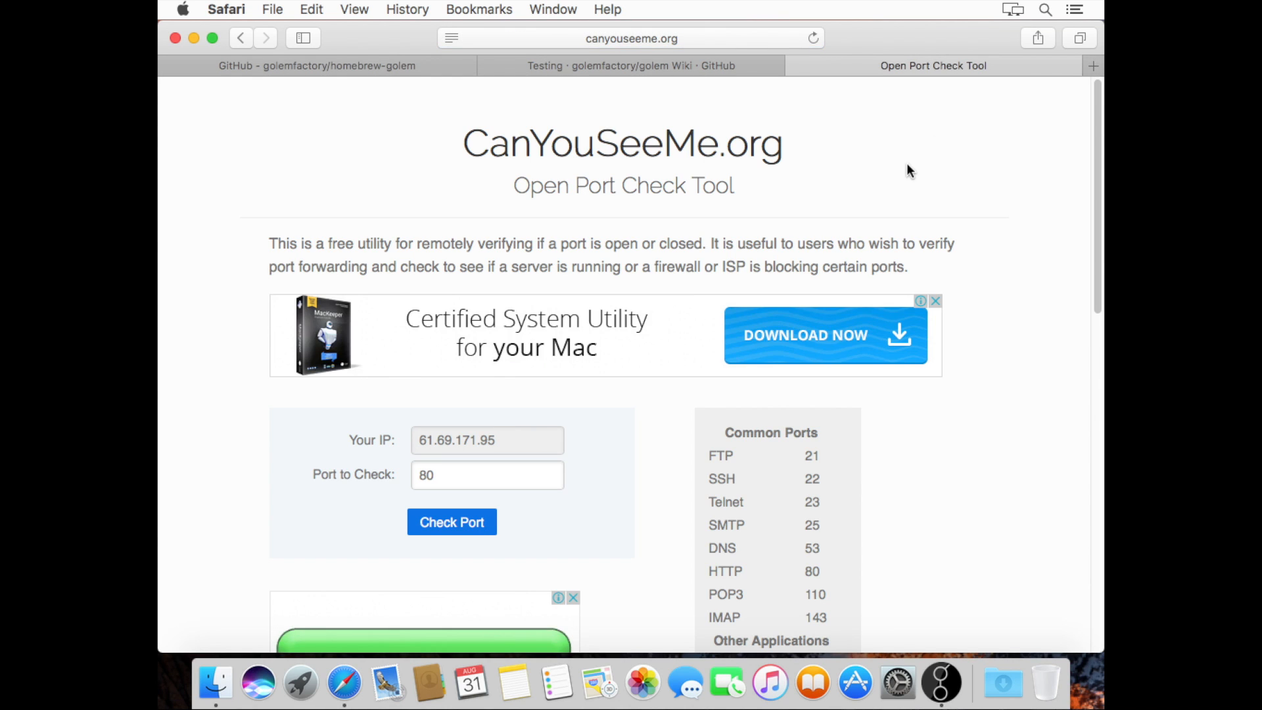
click(472, 473)
key(BackSpace)
key(BackSpace)
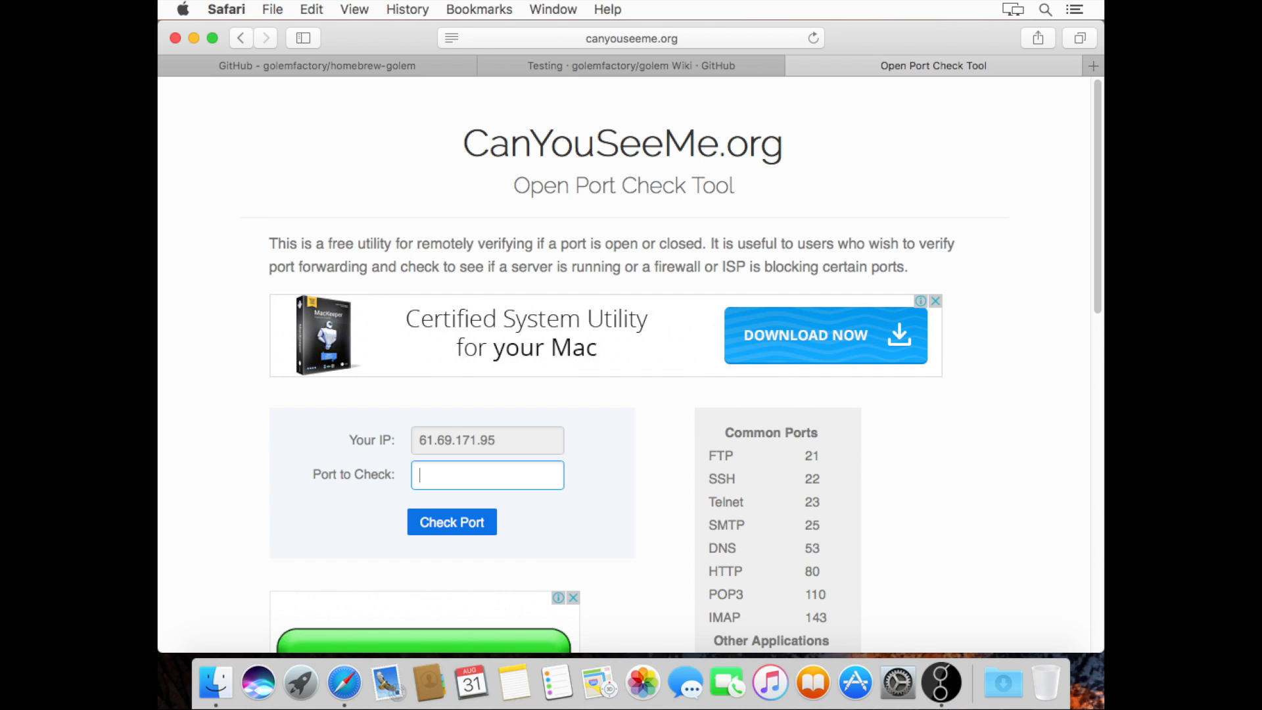
text(3282)
click(441, 523)
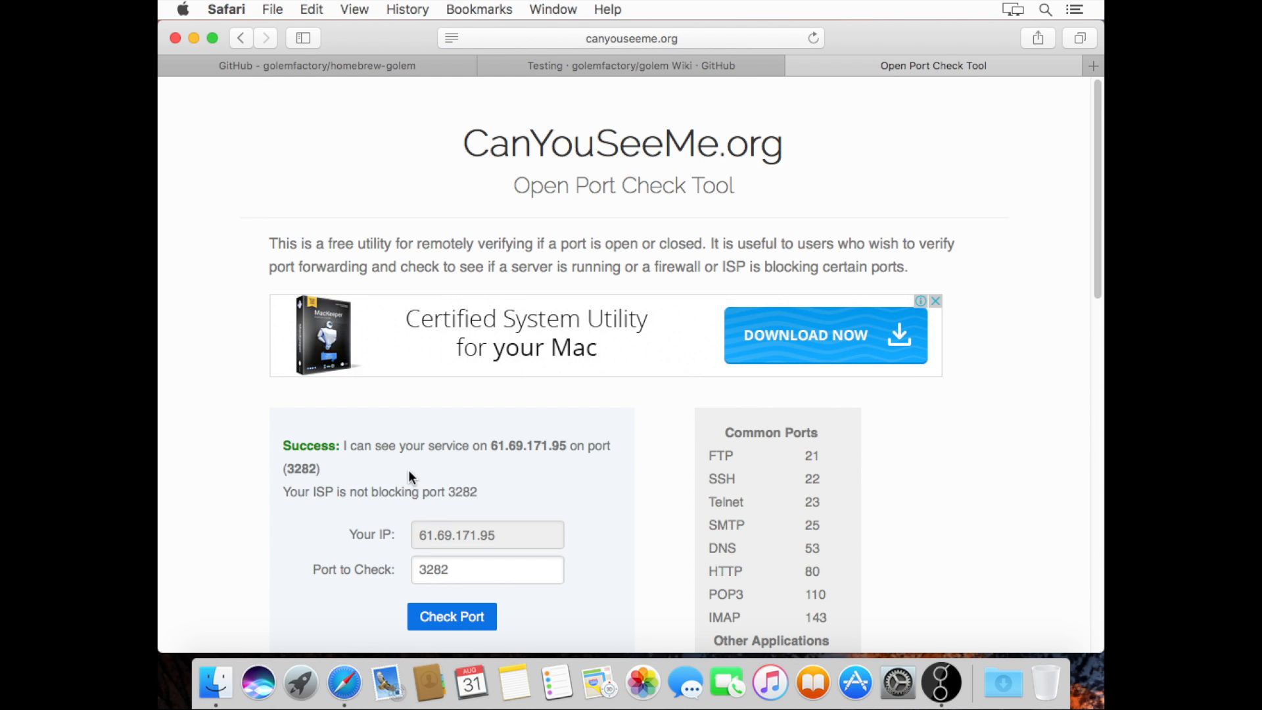
Change the port to 3281 and check it
click(472, 563)
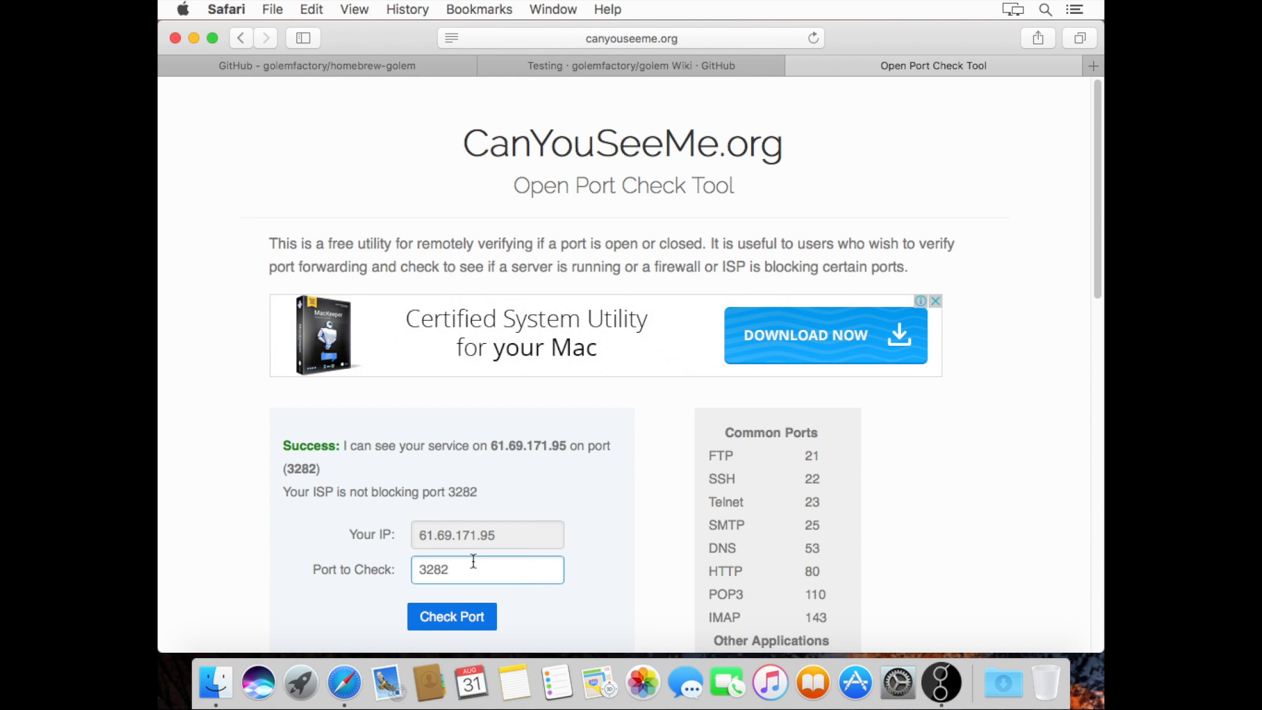
key(BackSpace)
text(1)
click(457, 612)
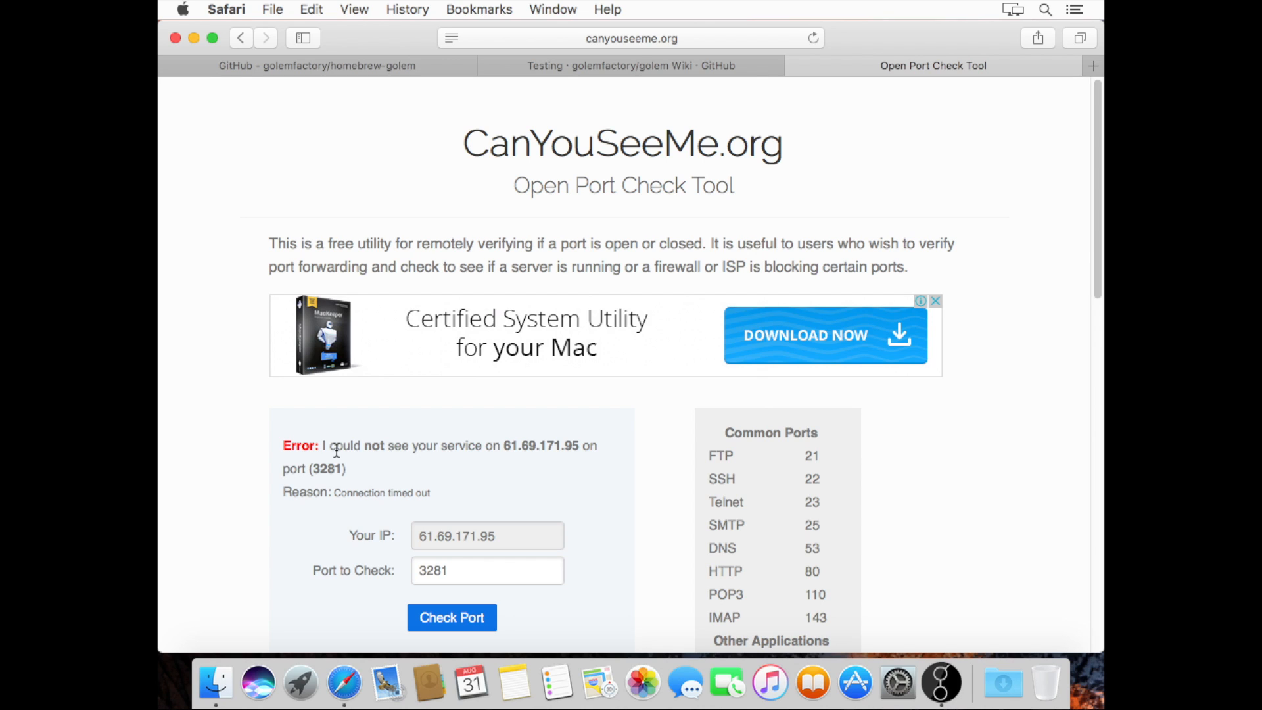
Check ports 40102 and 40103, then close the port-check tab
click(462, 570)
double_click(461, 570)
text(4)
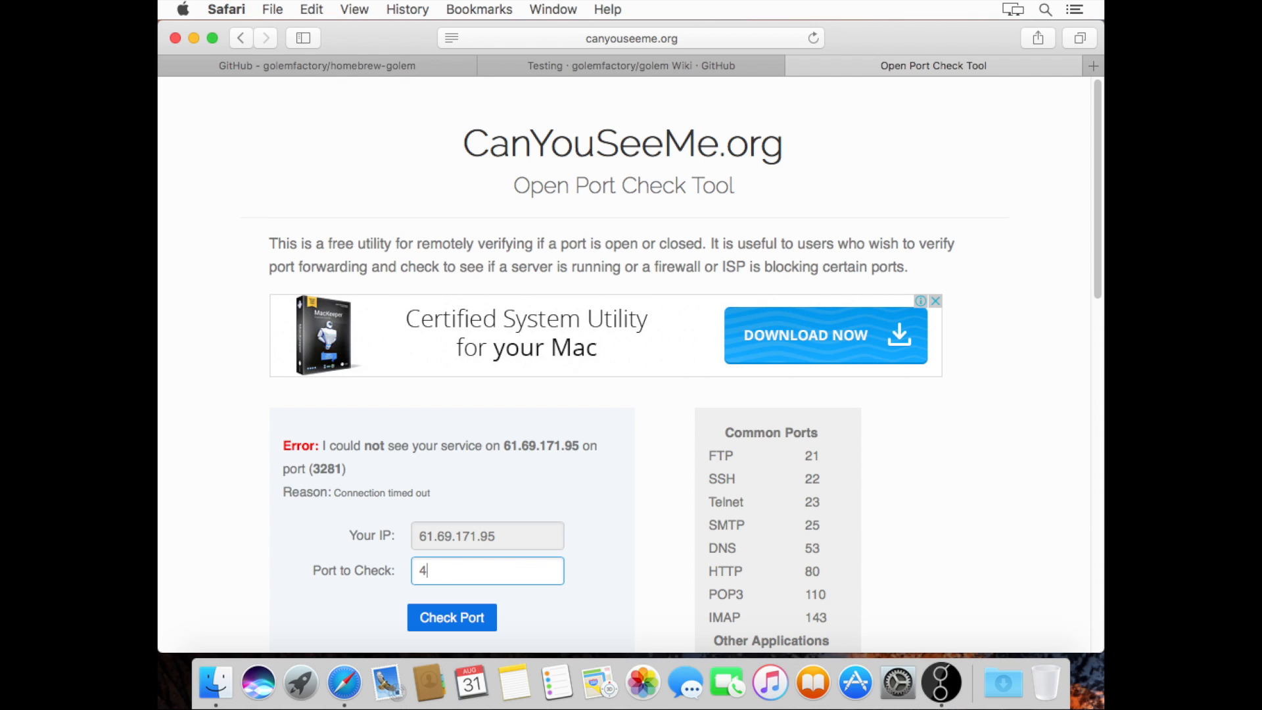
text(0102)
click(447, 619)
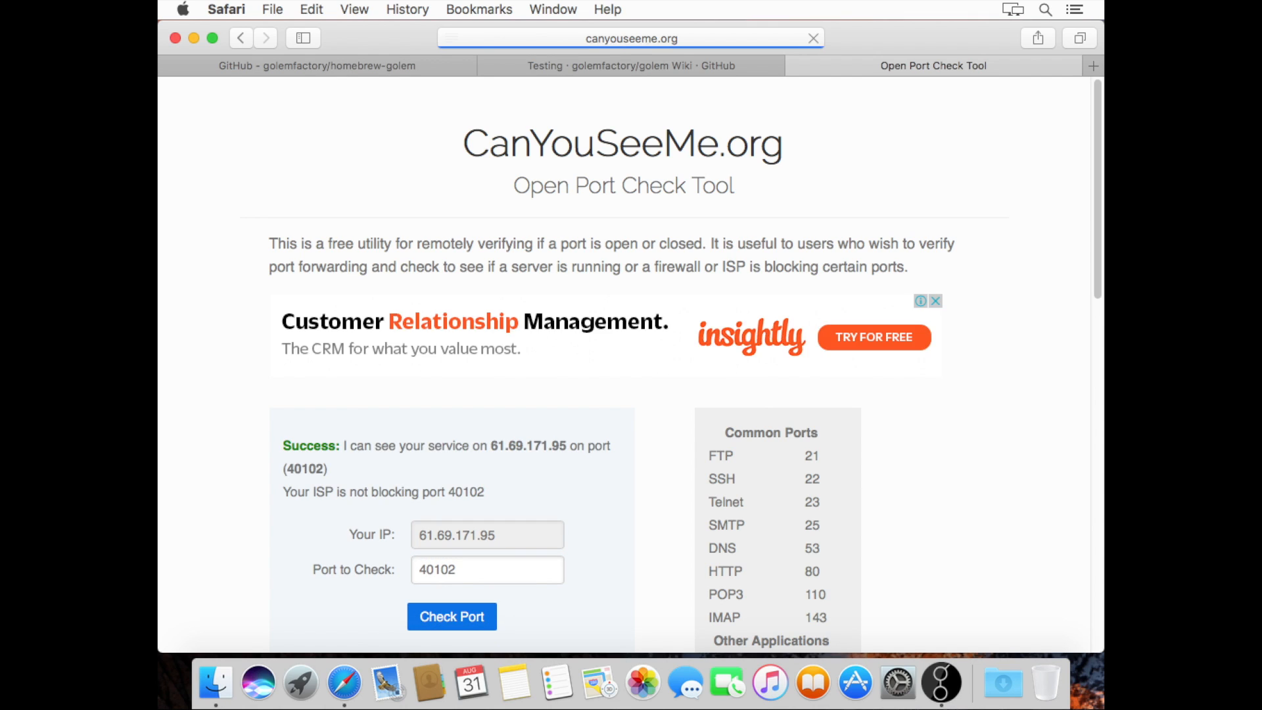
click(464, 575)
key(BackSpace)
text(3)
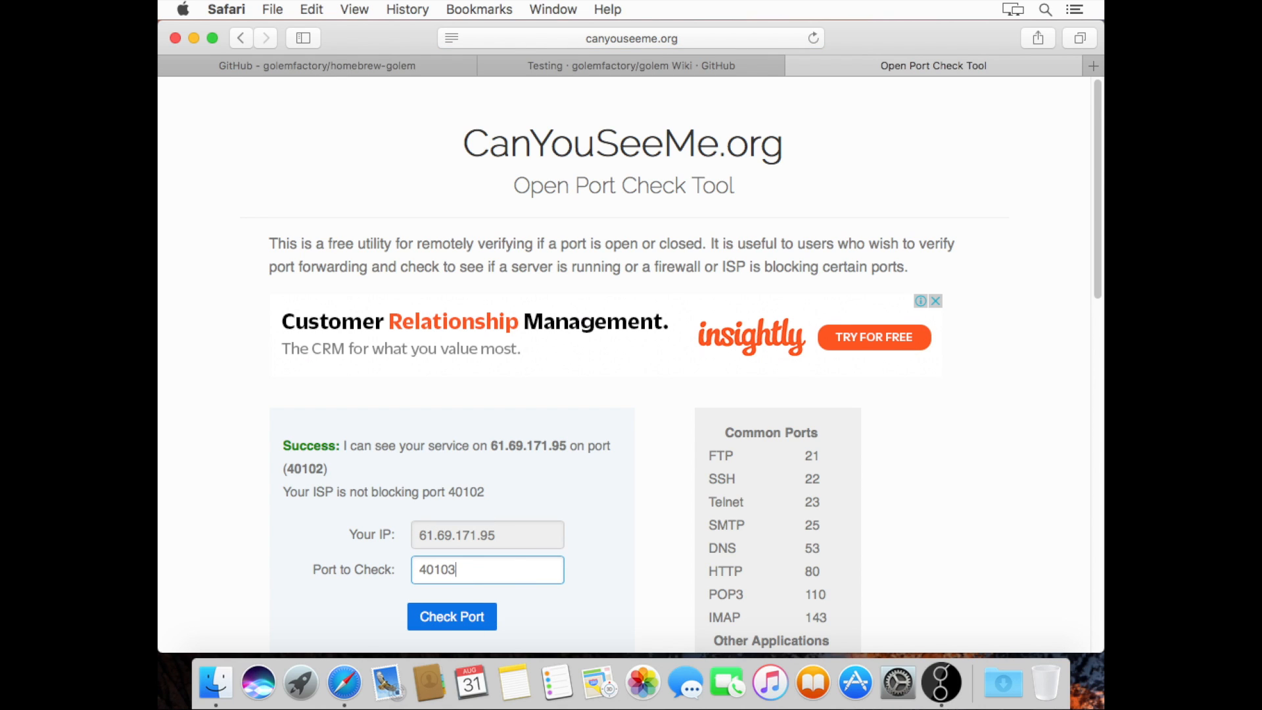
click(451, 614)
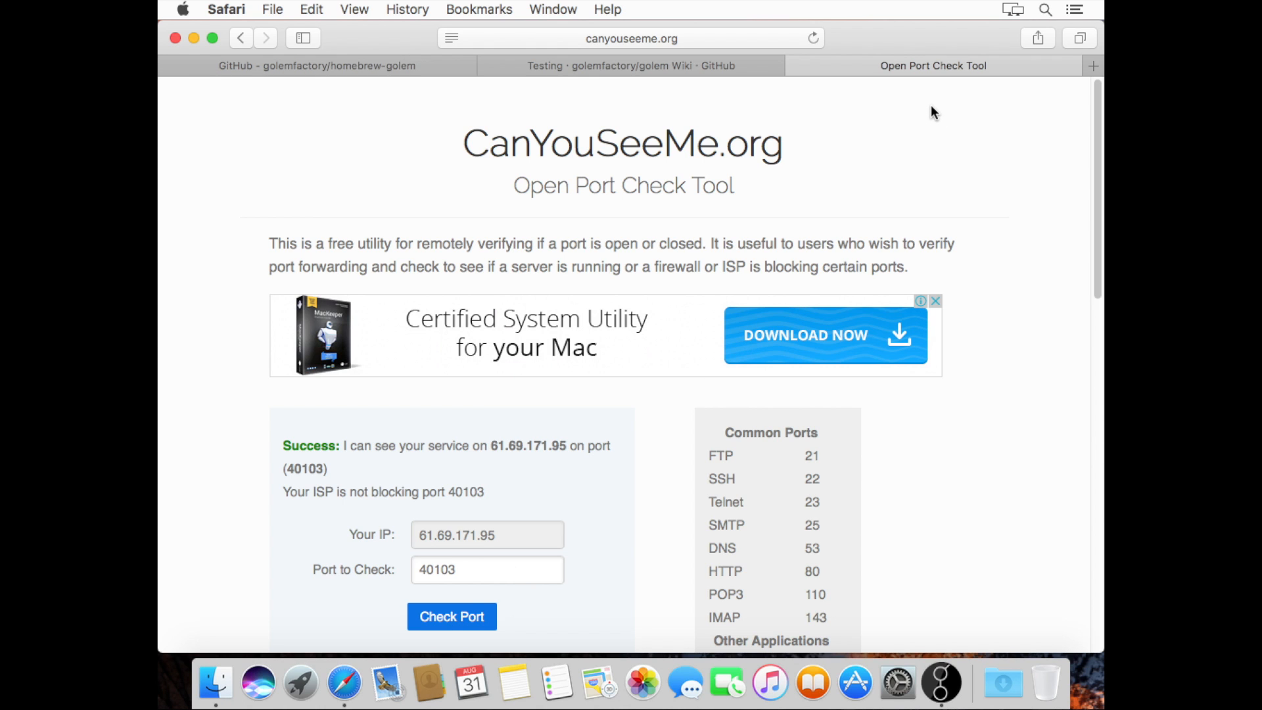
click(797, 66)
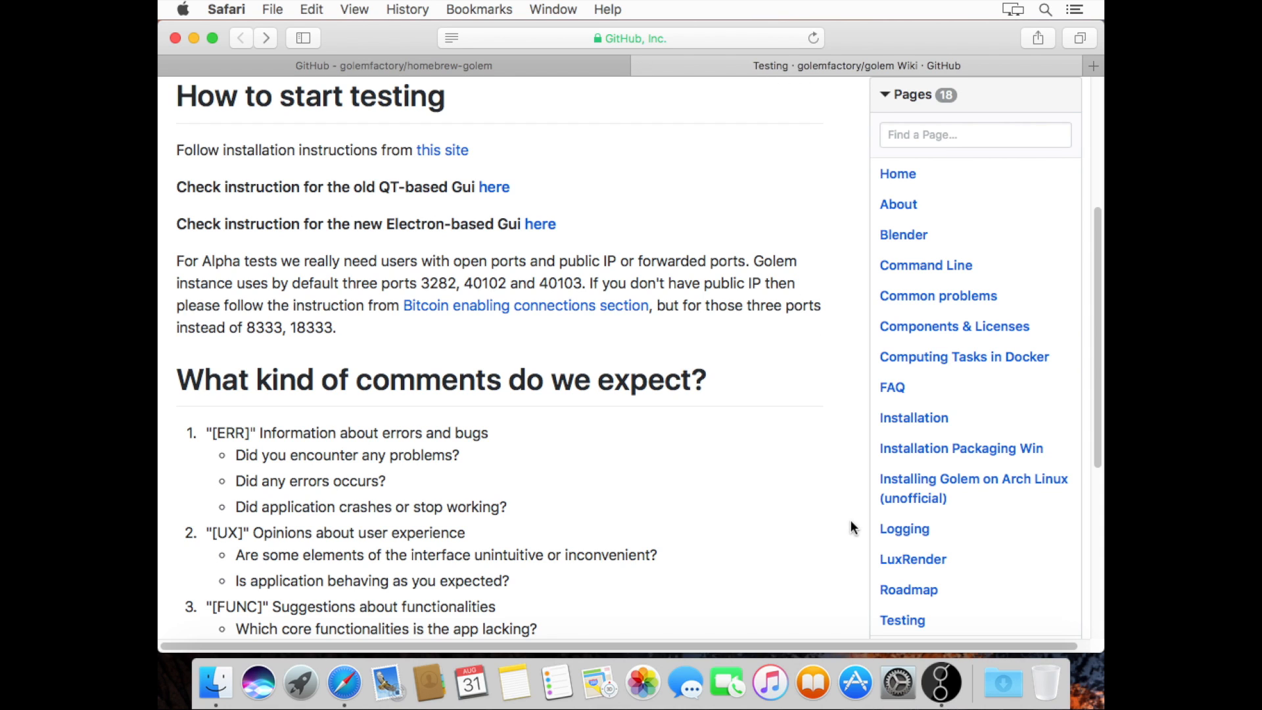
Minimize the browser and bring the Golem welcome window to the front
click(939, 684)
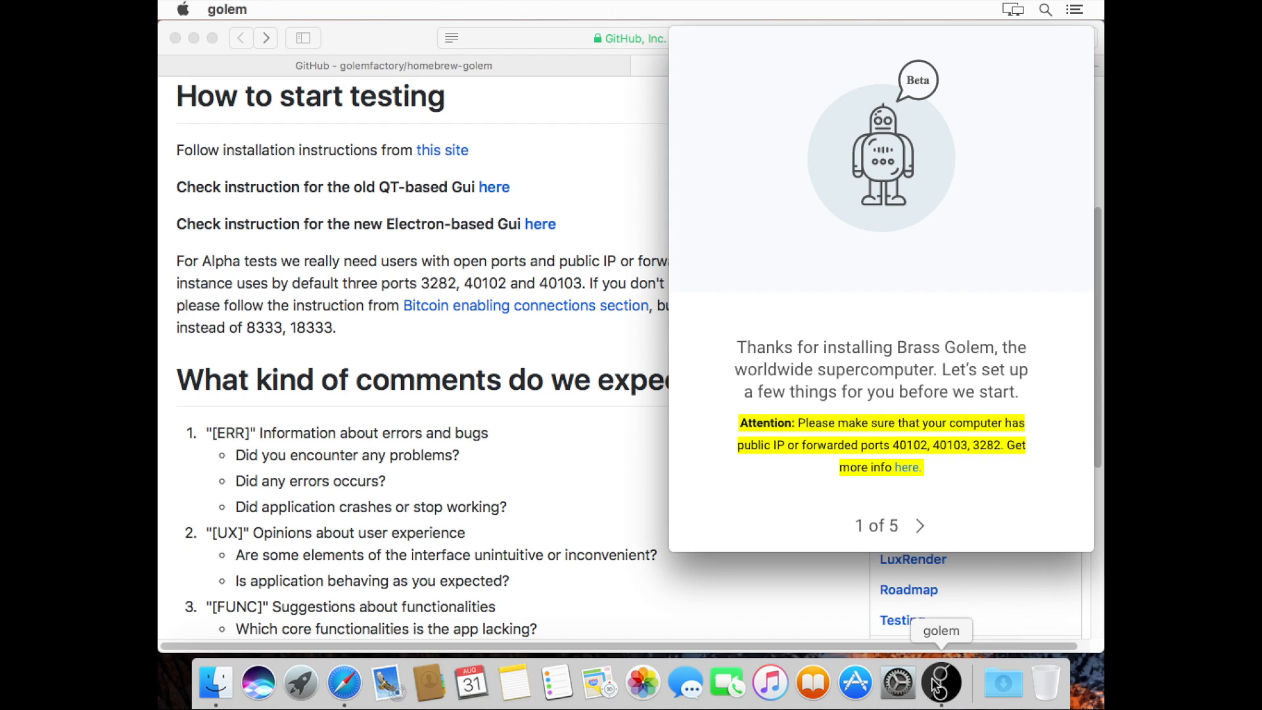
click(195, 46)
click(195, 34)
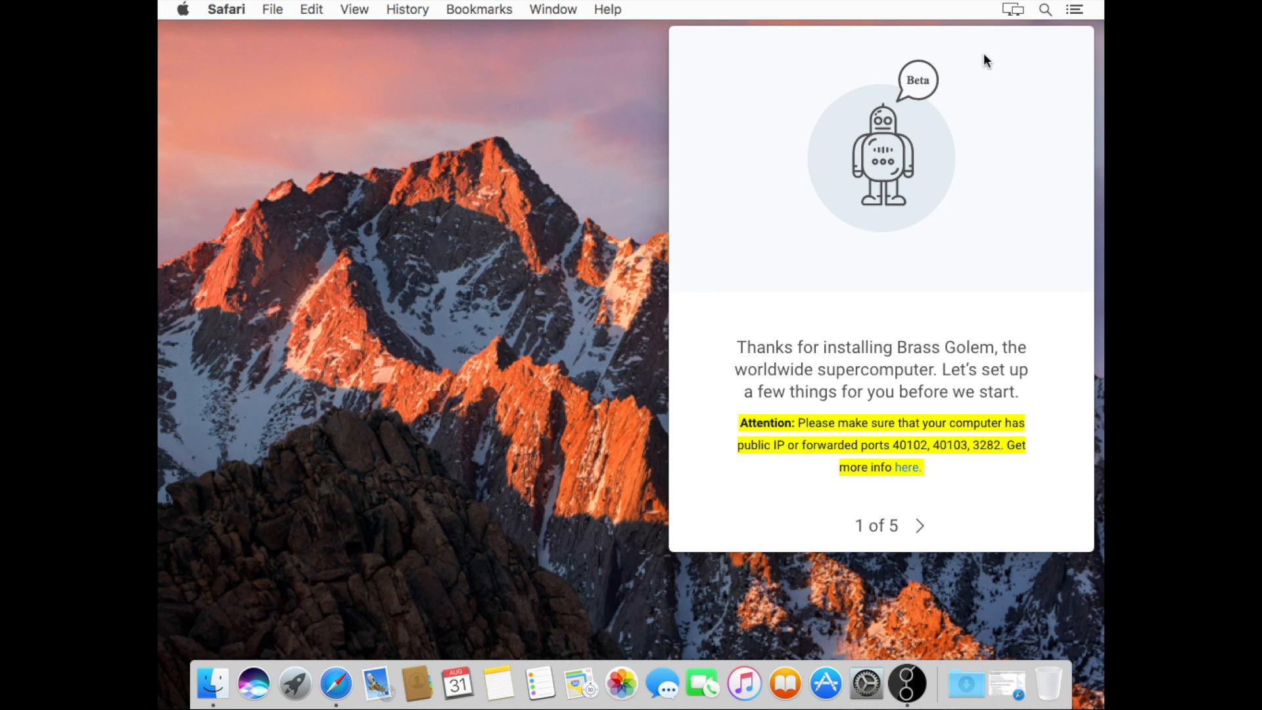
click(984, 61)
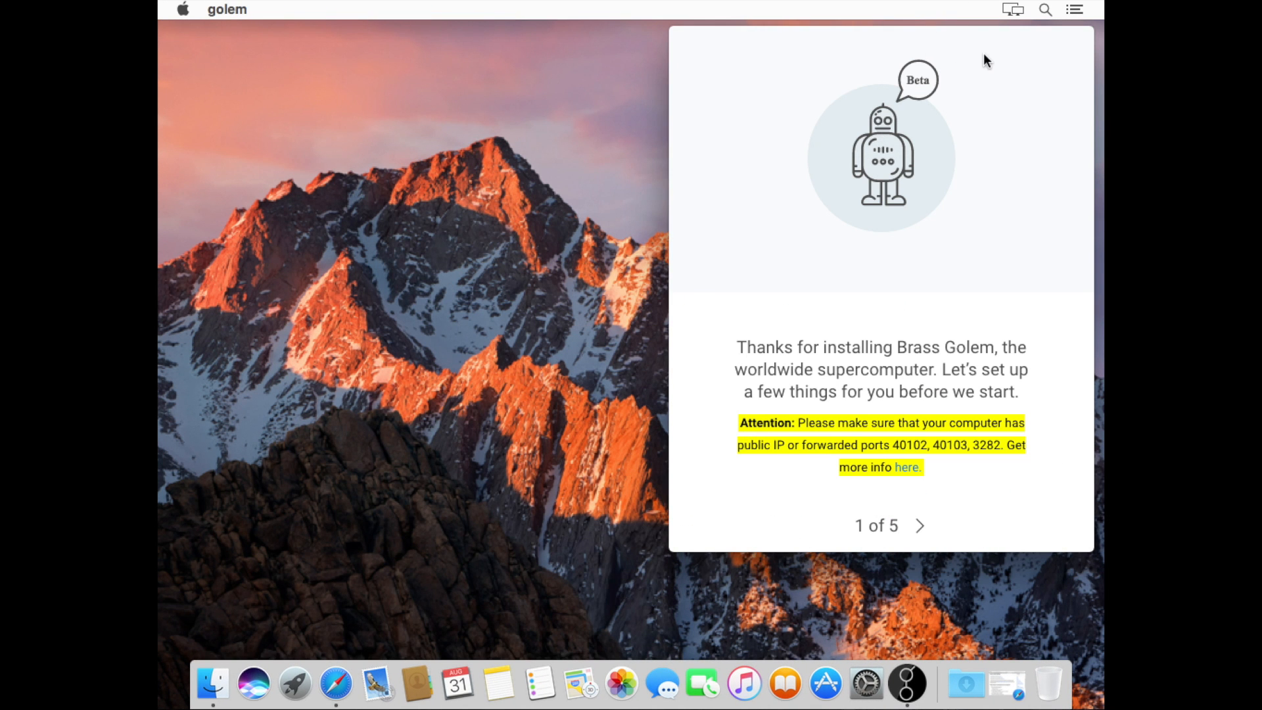
Name the node 'Golem macOS Demo' and advance the tour to step 4 of 5 on Tasks
click(919, 526)
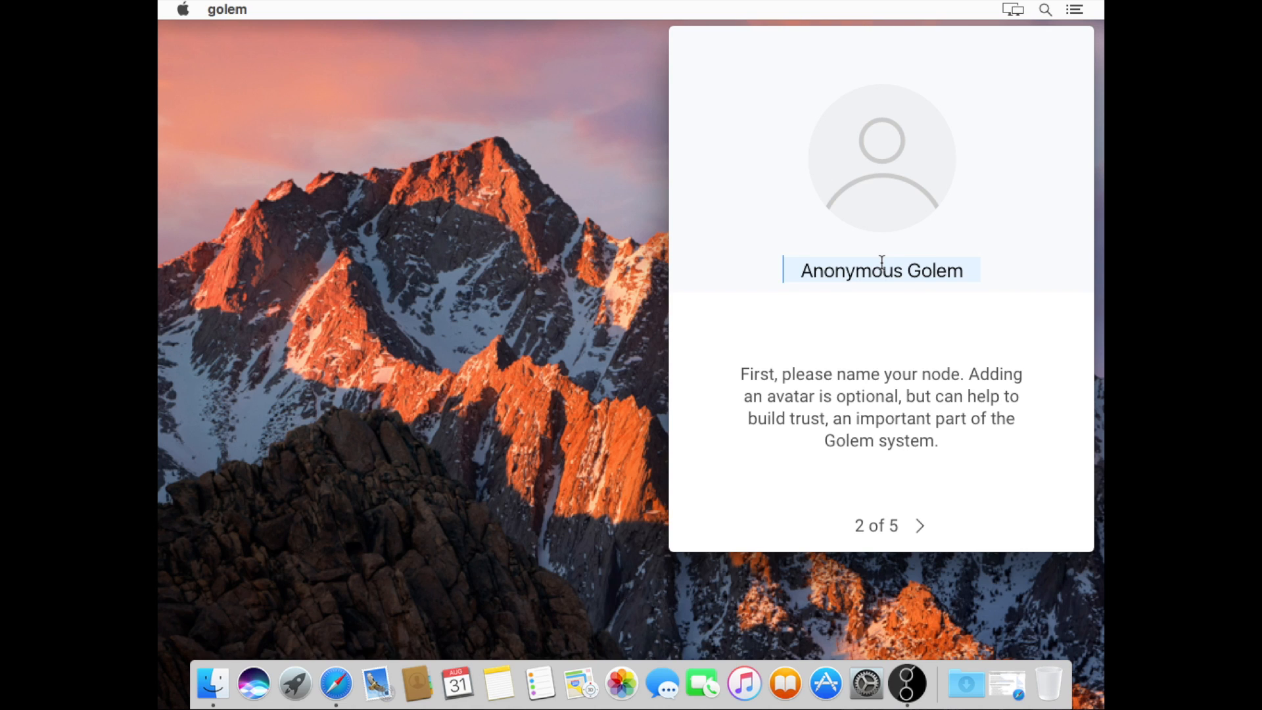
text(Go)
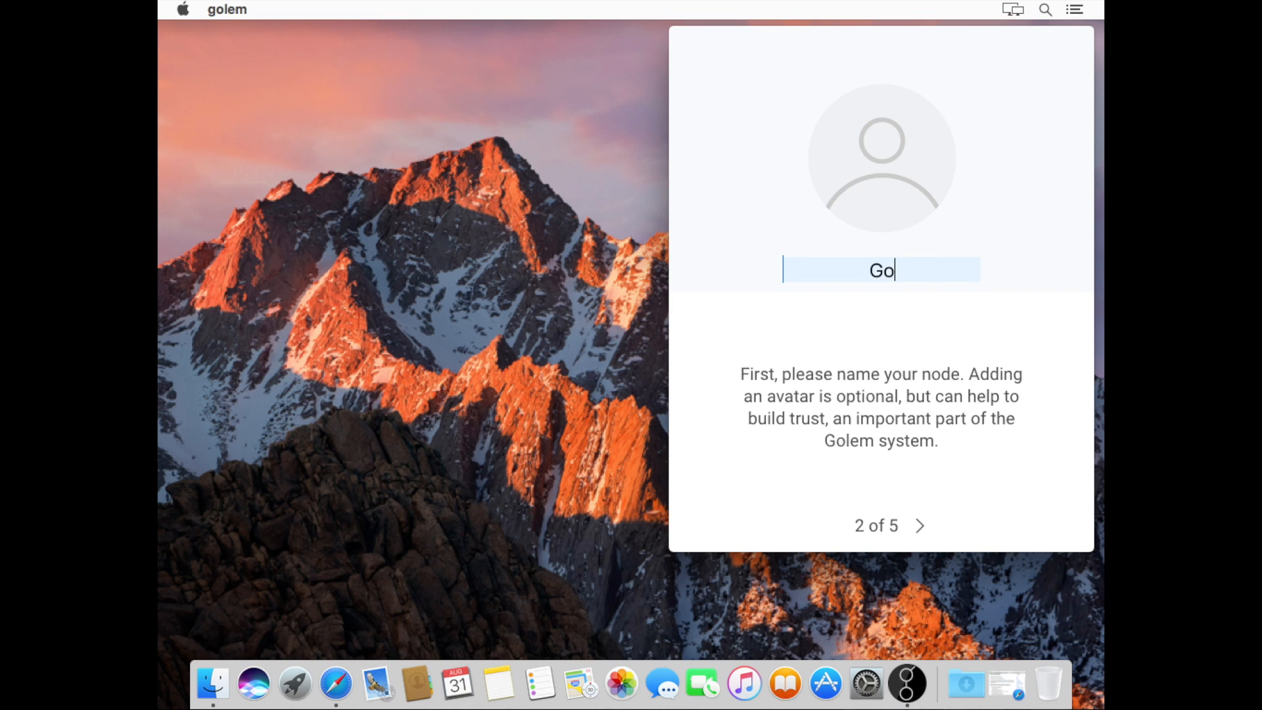
text(lem mac)
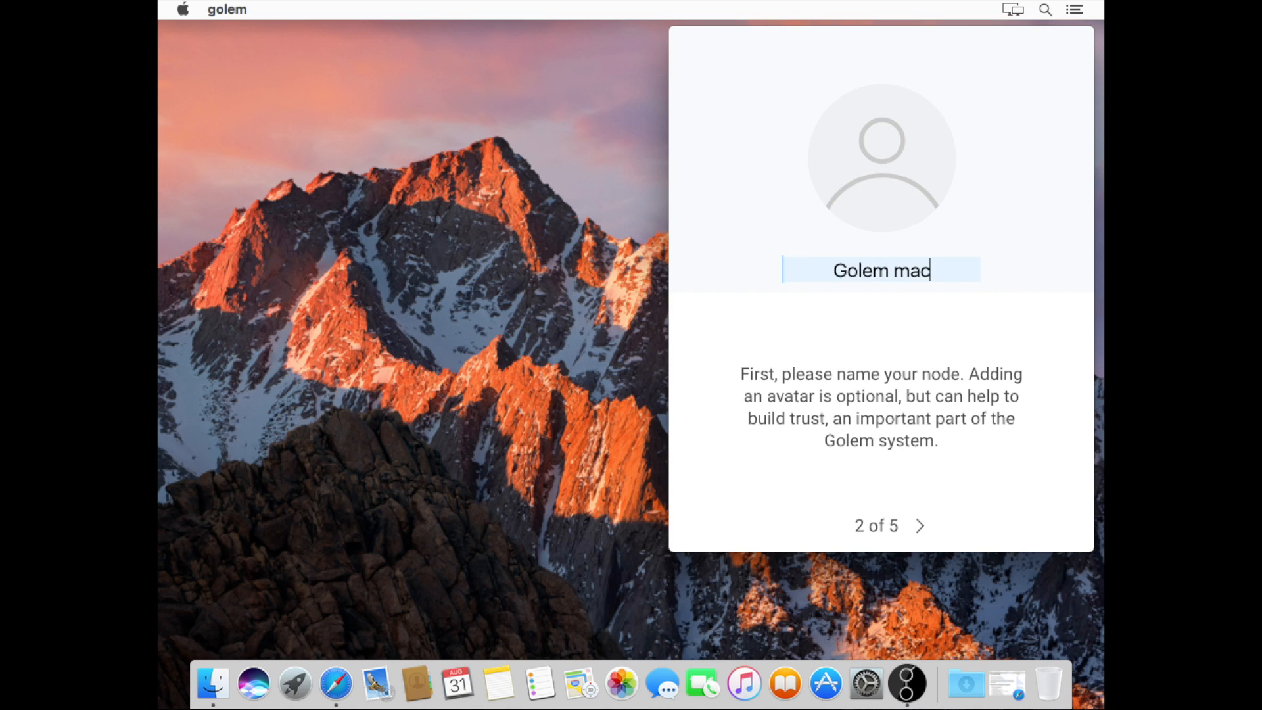
text(OS D)
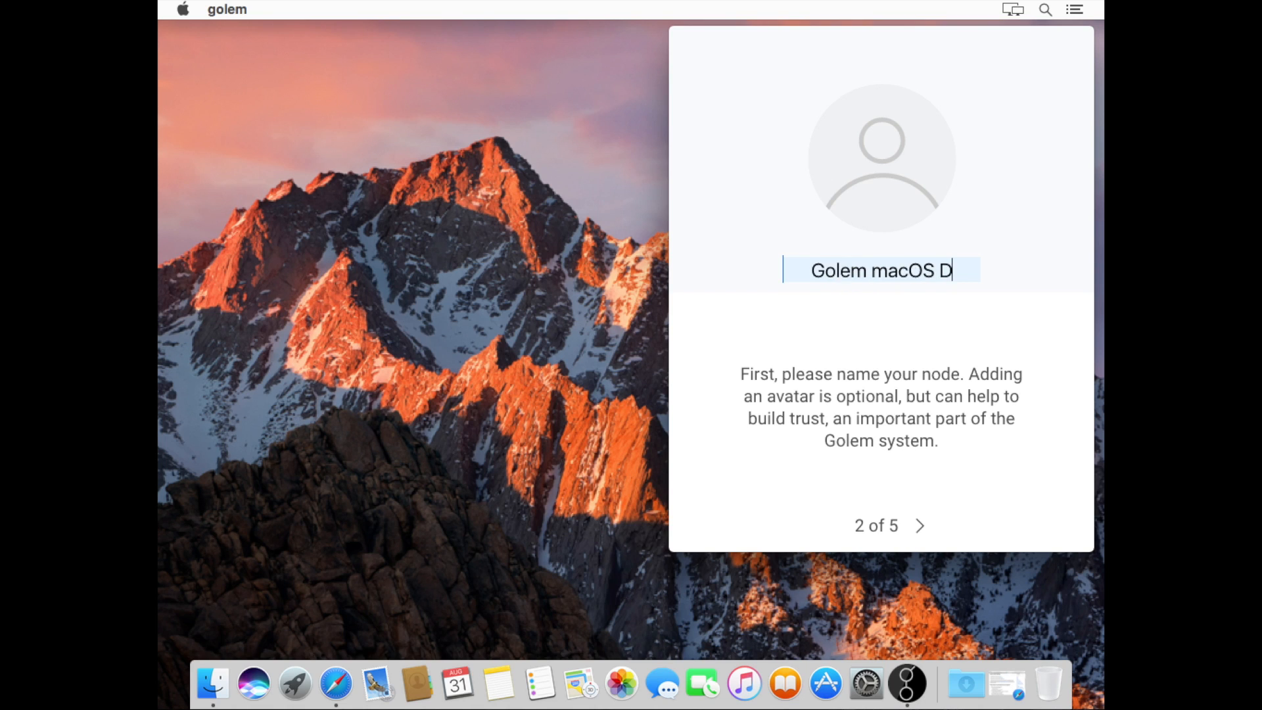
text(emo)
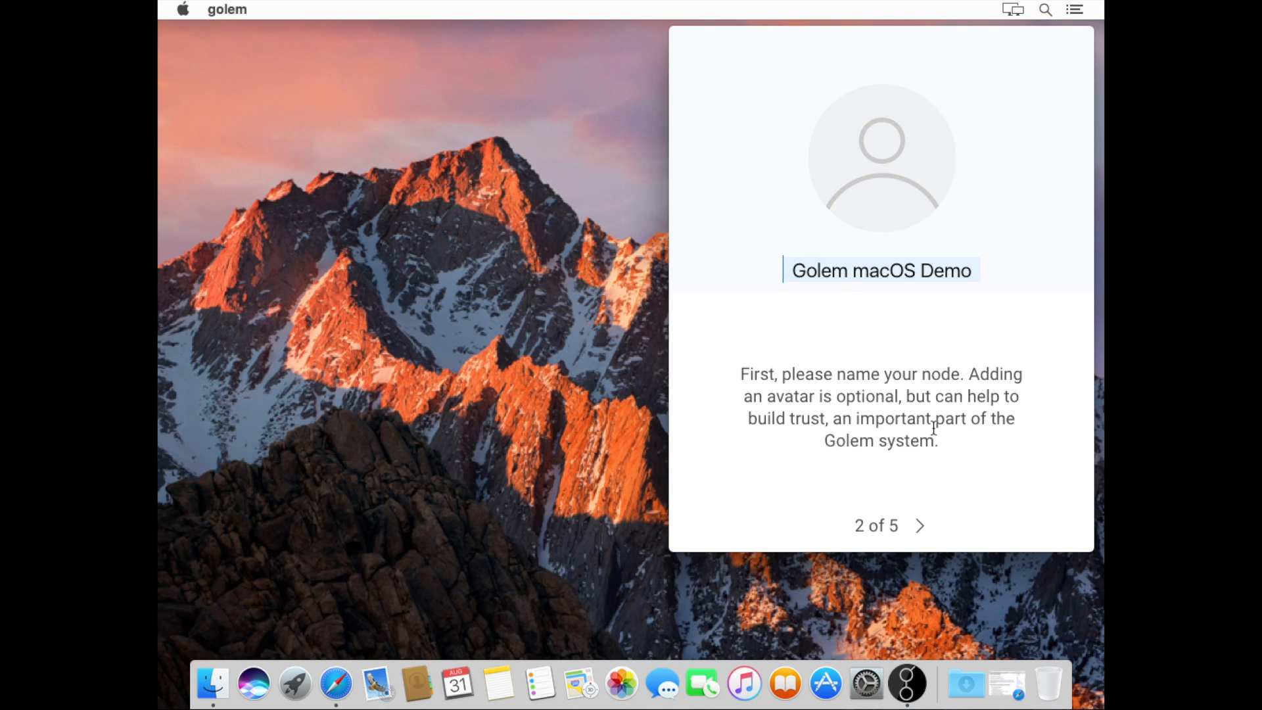
click(924, 526)
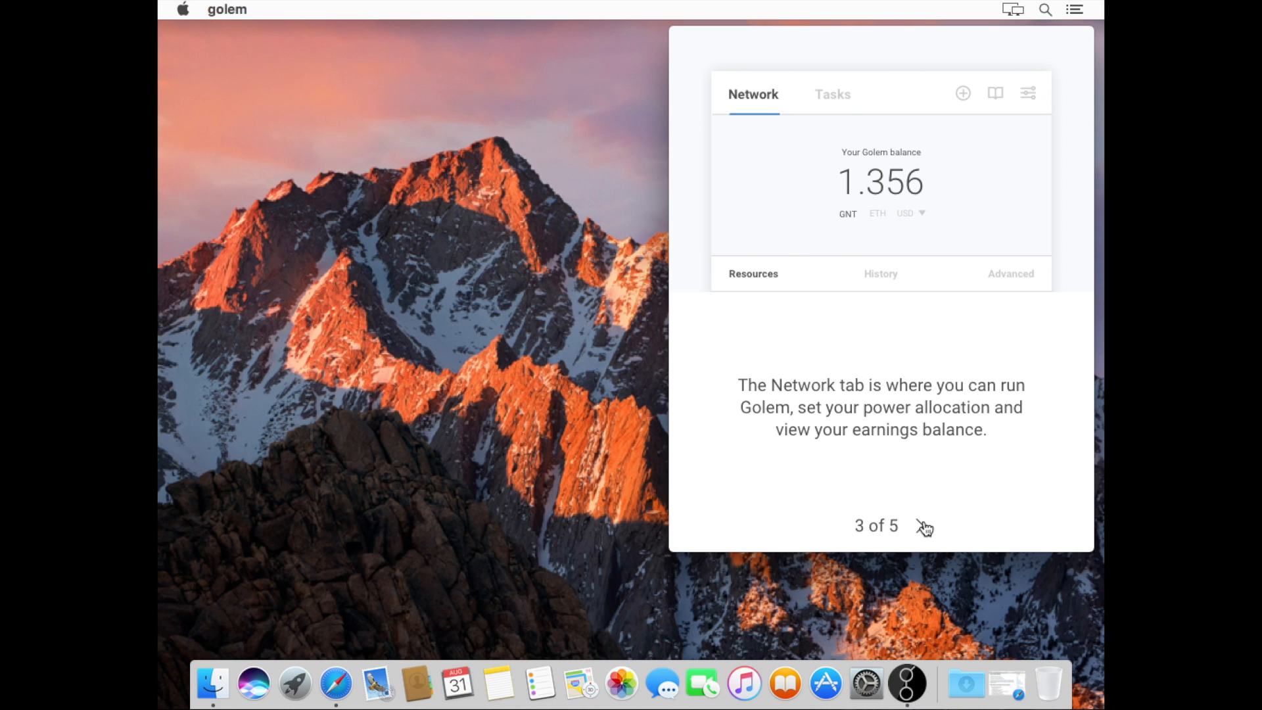
click(921, 526)
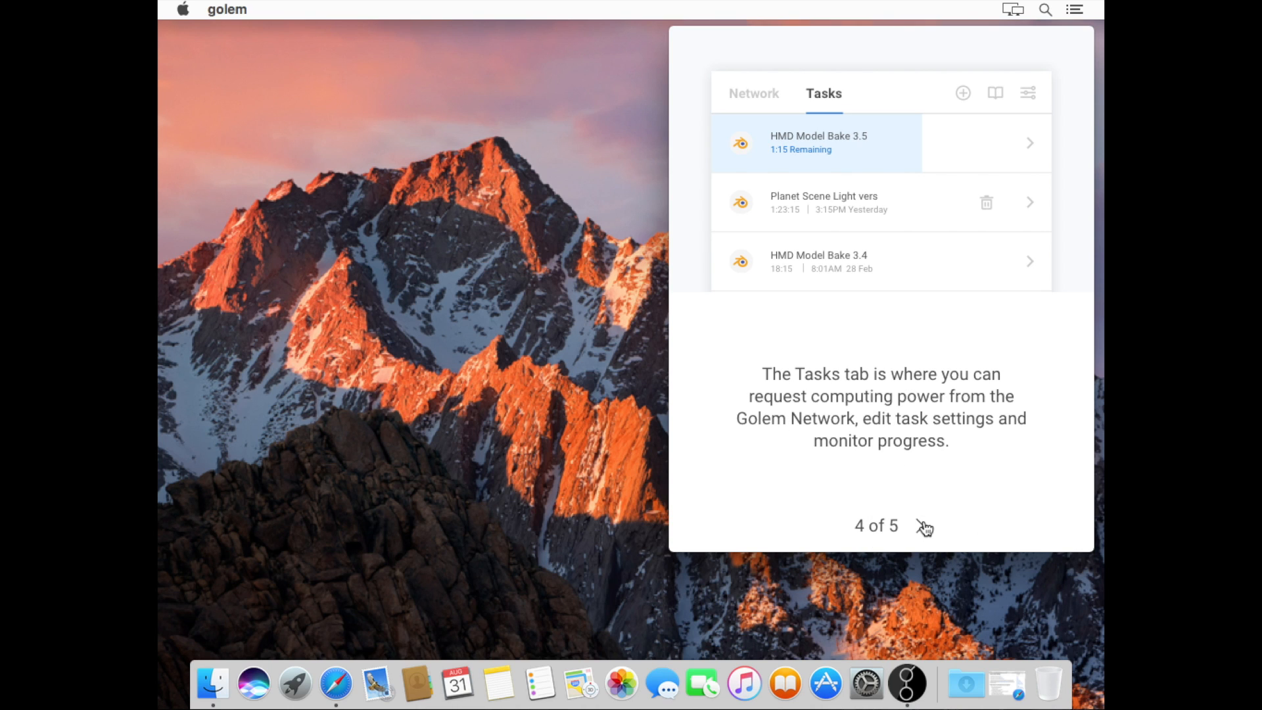
click(924, 527)
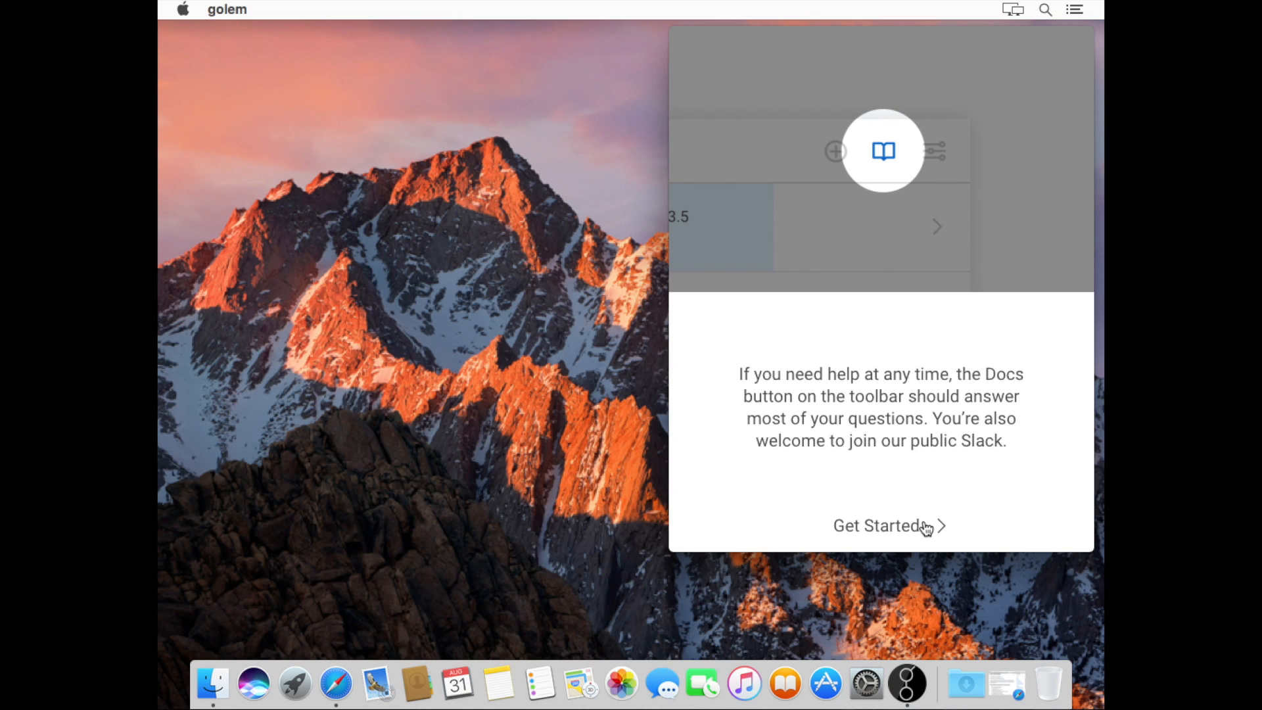
Finish onboarding with Get Started, then browse the Network and Tasks views, ending on Network
click(927, 528)
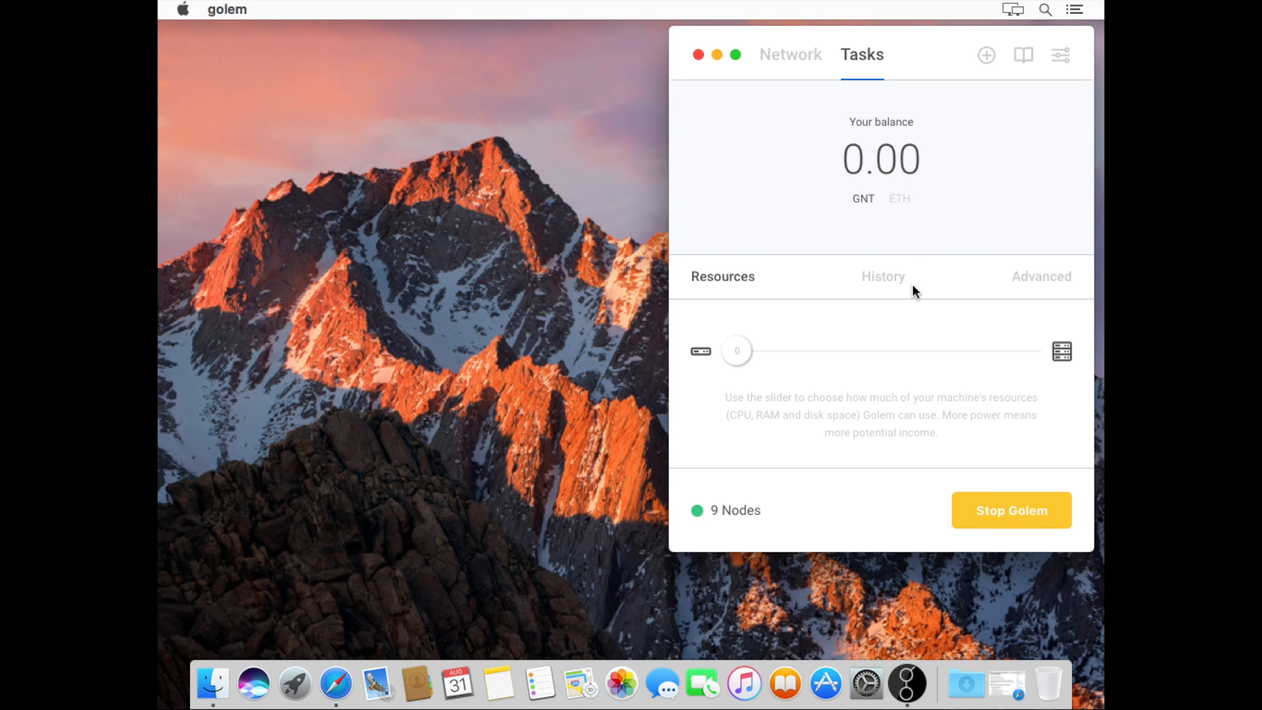
click(794, 61)
click(853, 63)
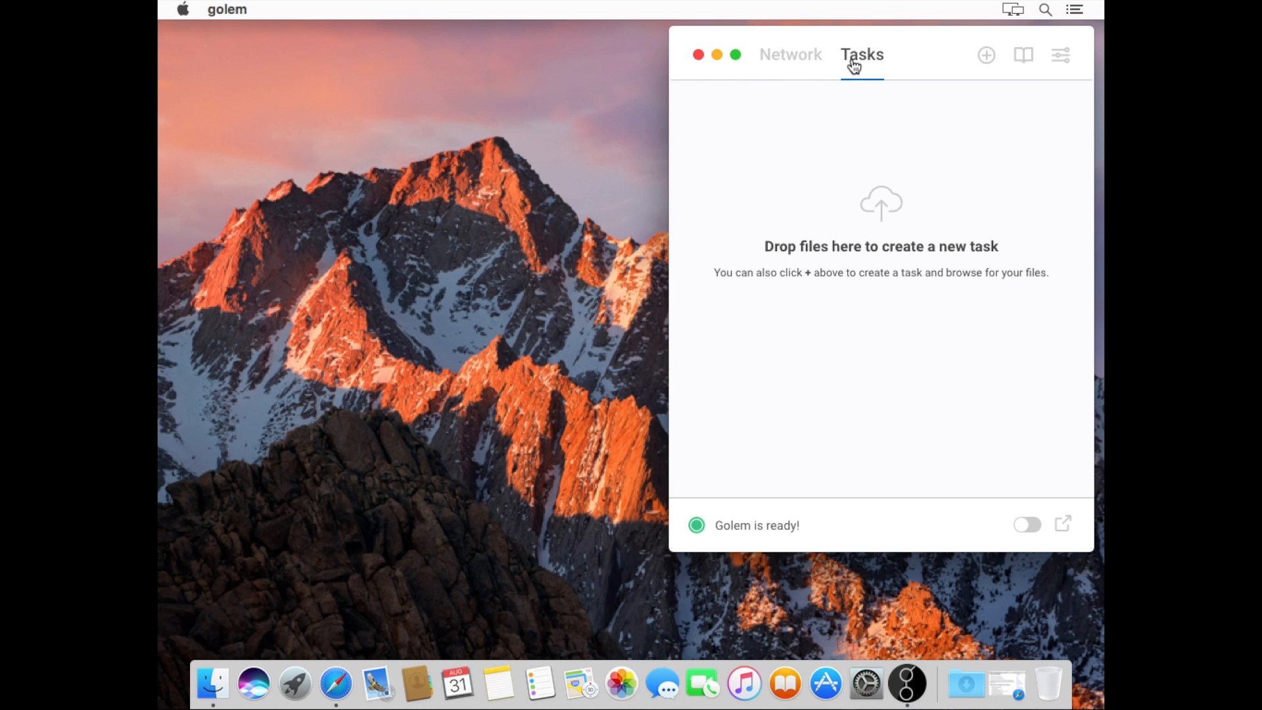
click(812, 58)
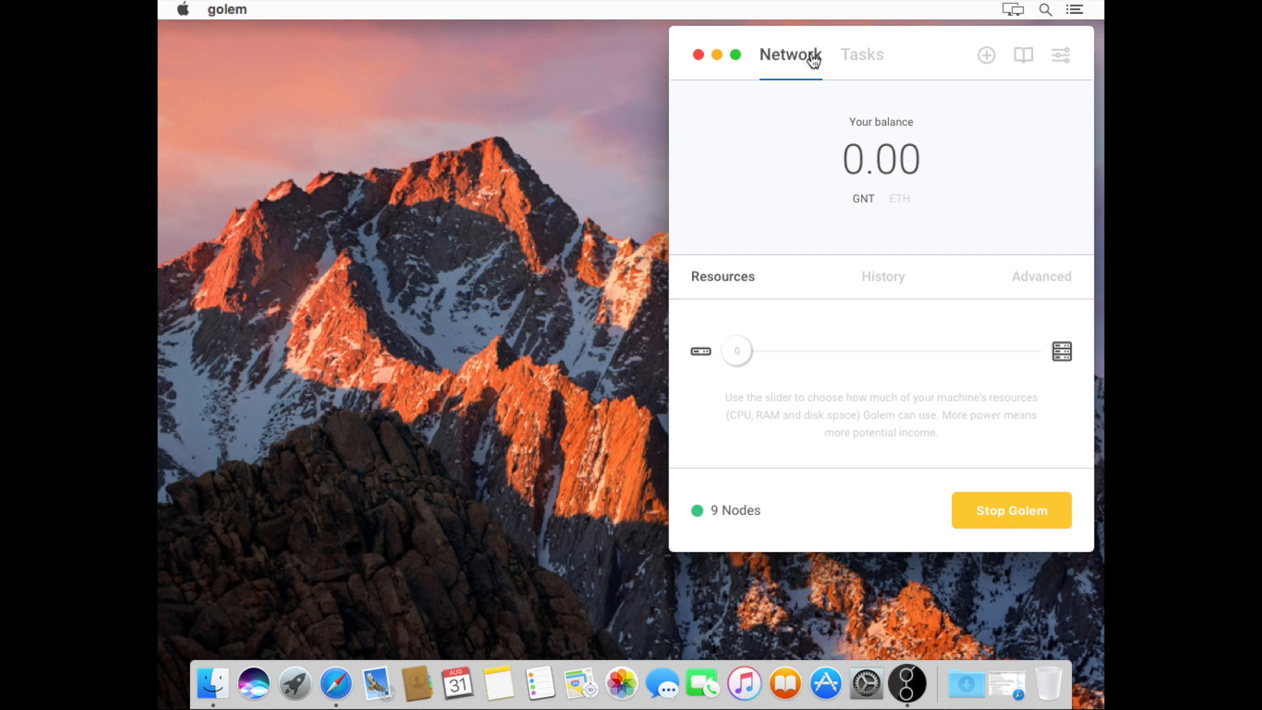
Open a new Finder window and go to the ~/Library/ folder via Go to Folder
click(506, 203)
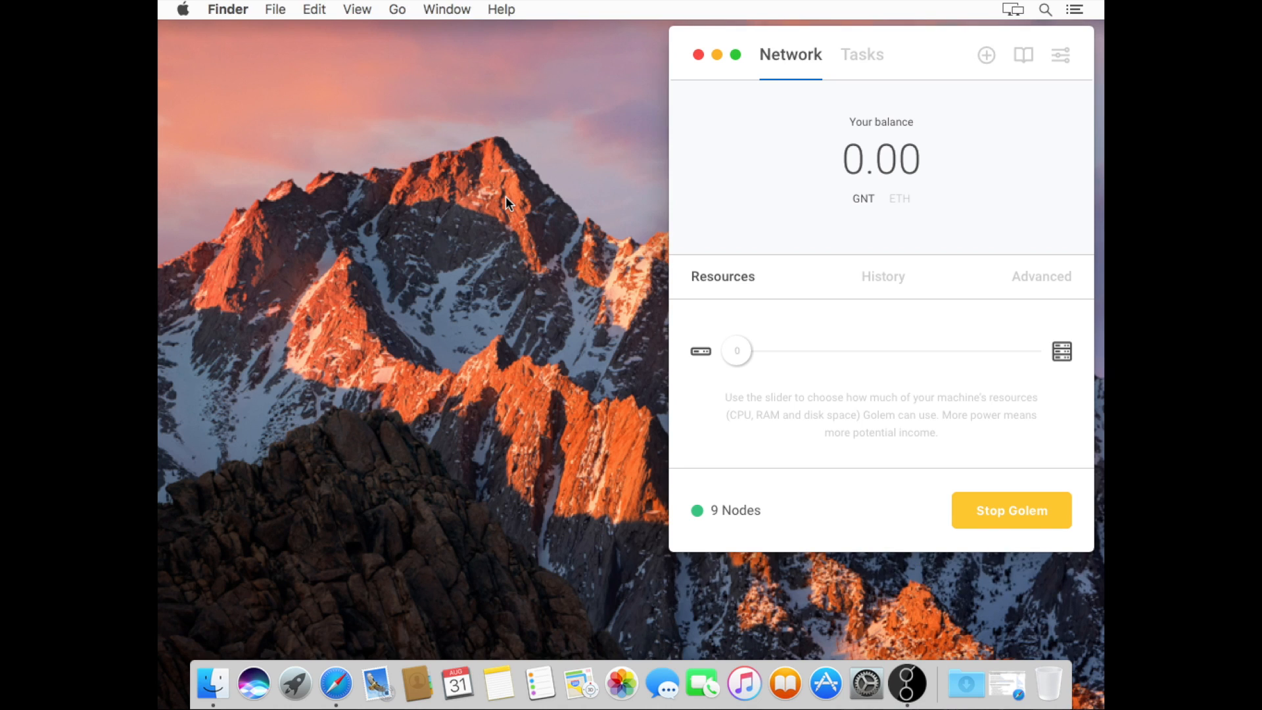
key(super+n)
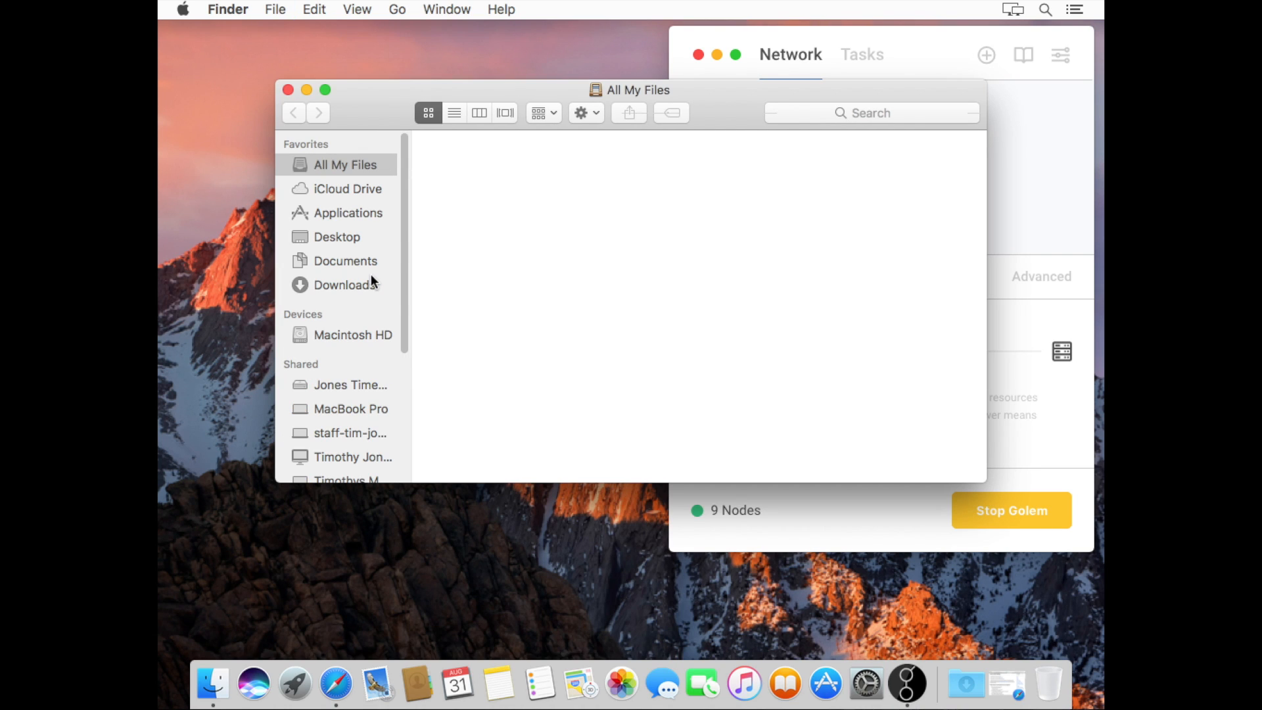
key(super+shift+g)
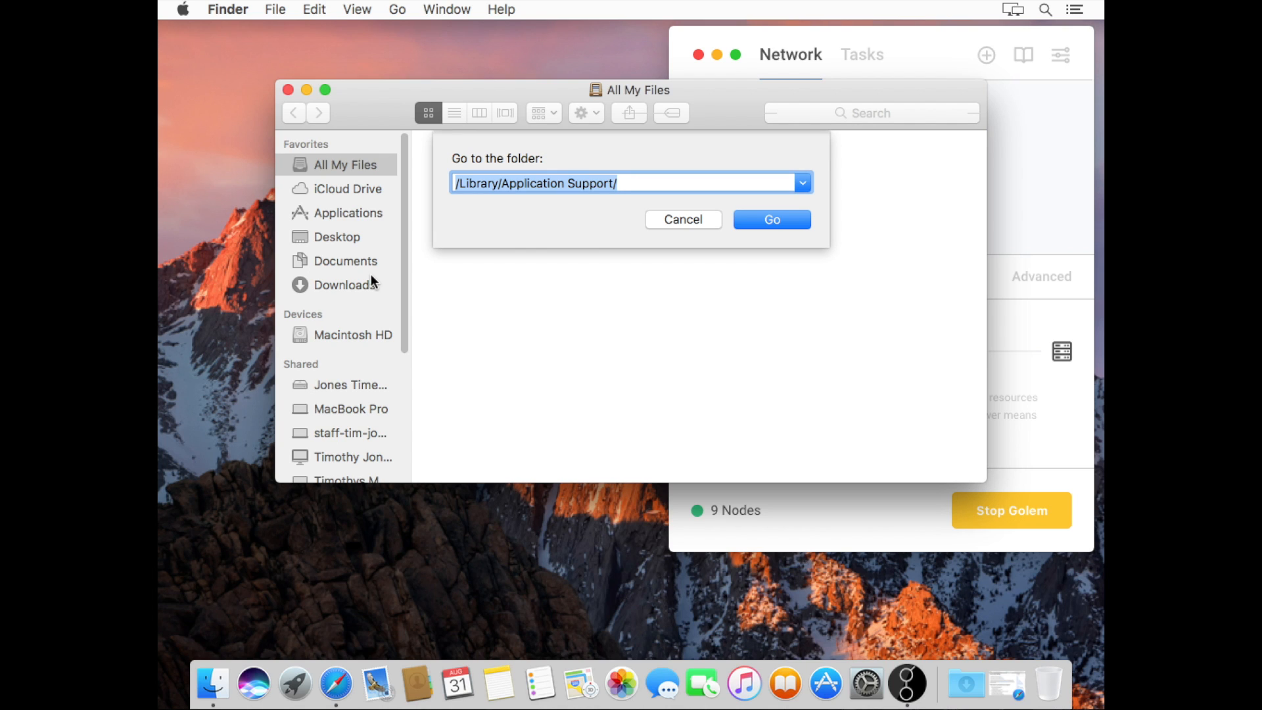
text(~/)
key(BackSpace)
text(Li)
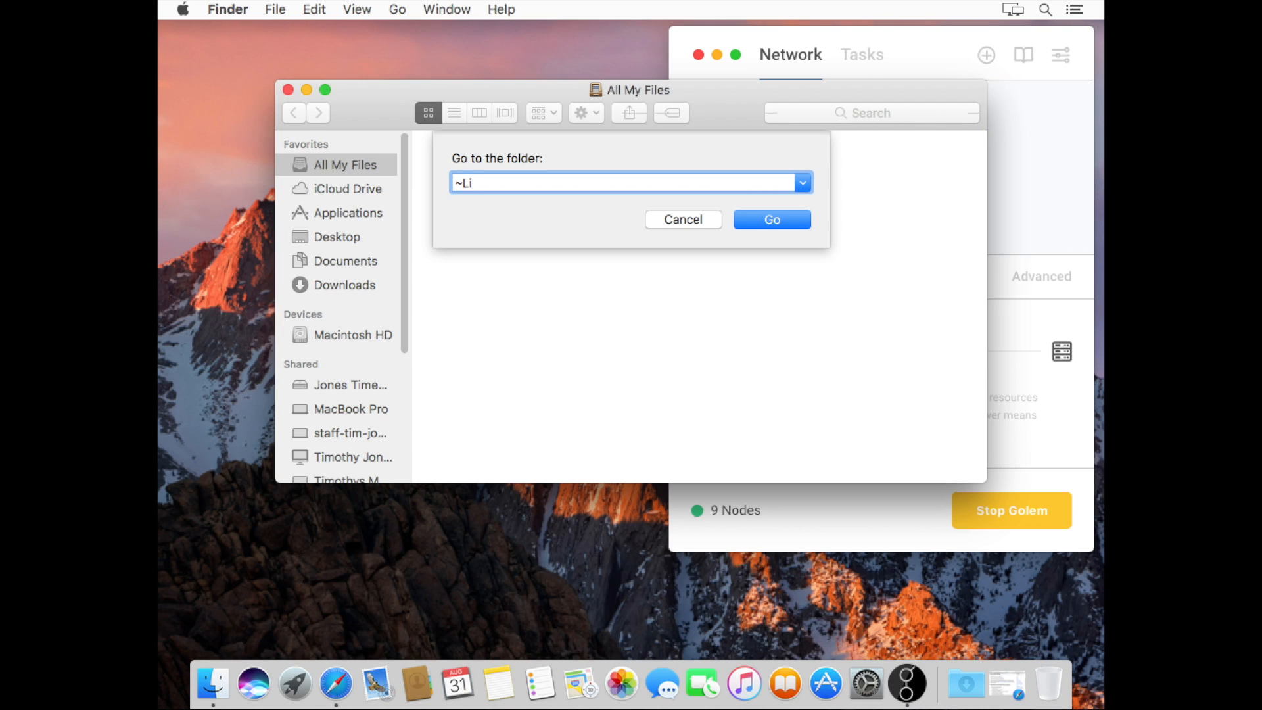
key(BackSpace)
key(BackSpace)
text(/Library/)
key(Return)
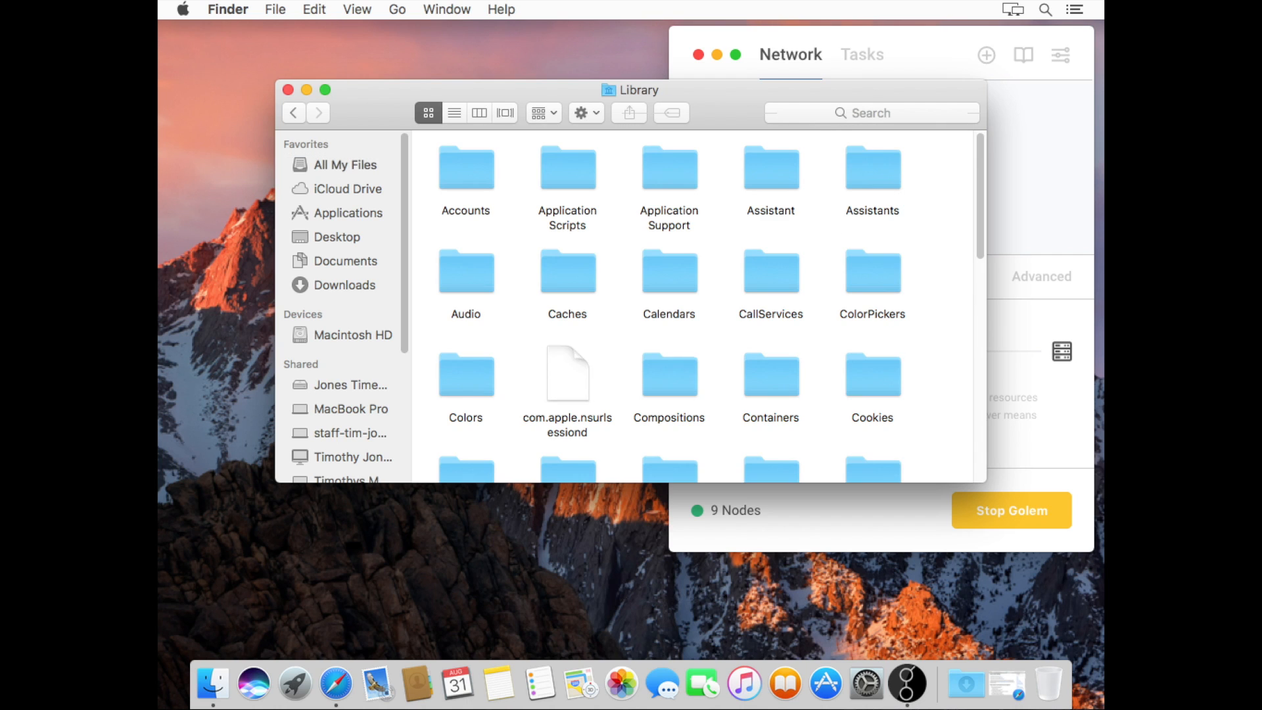
In column view, browse Application Support > golem > default > ethereum > rinkeby > geth > lightchaindata
click(480, 115)
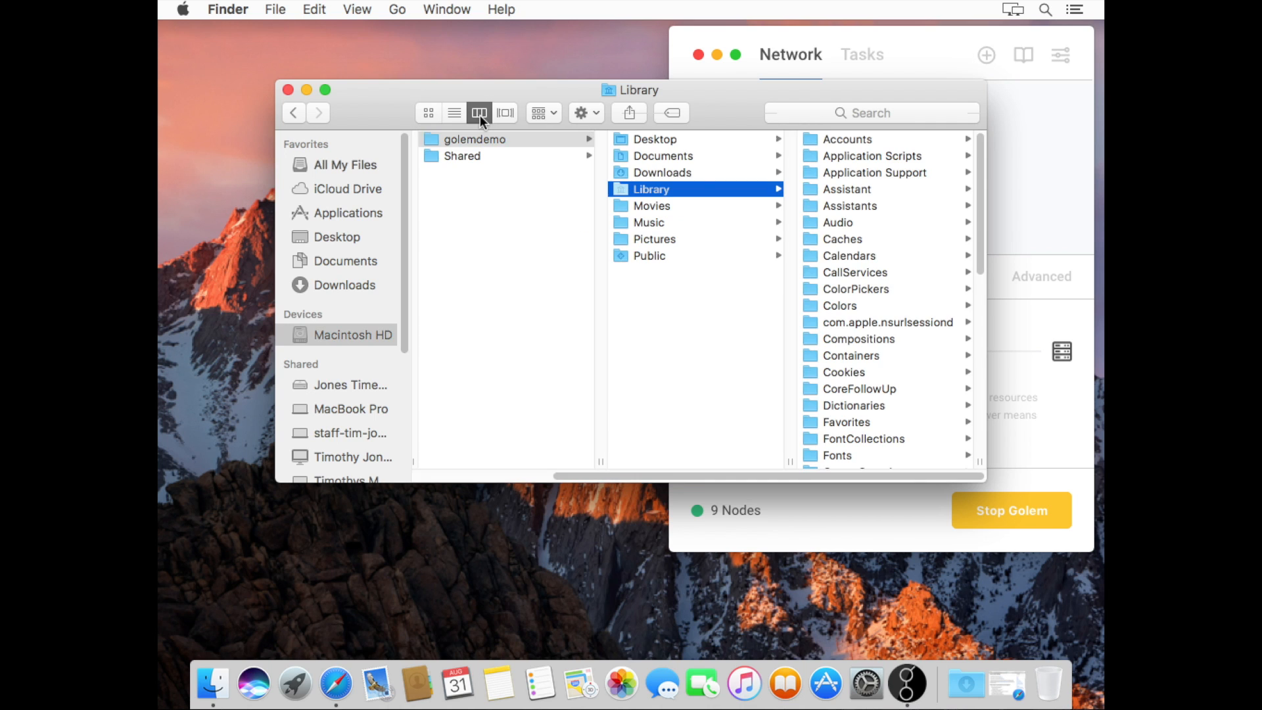
click(860, 172)
click(842, 341)
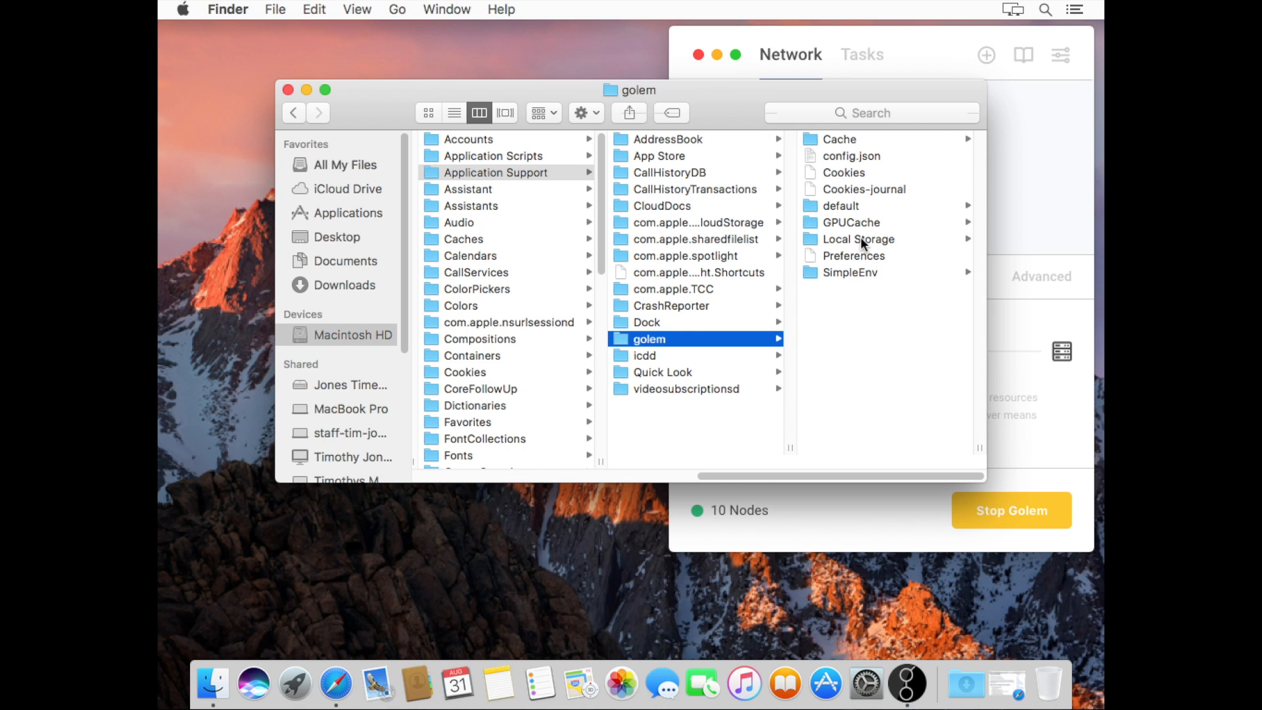
click(861, 235)
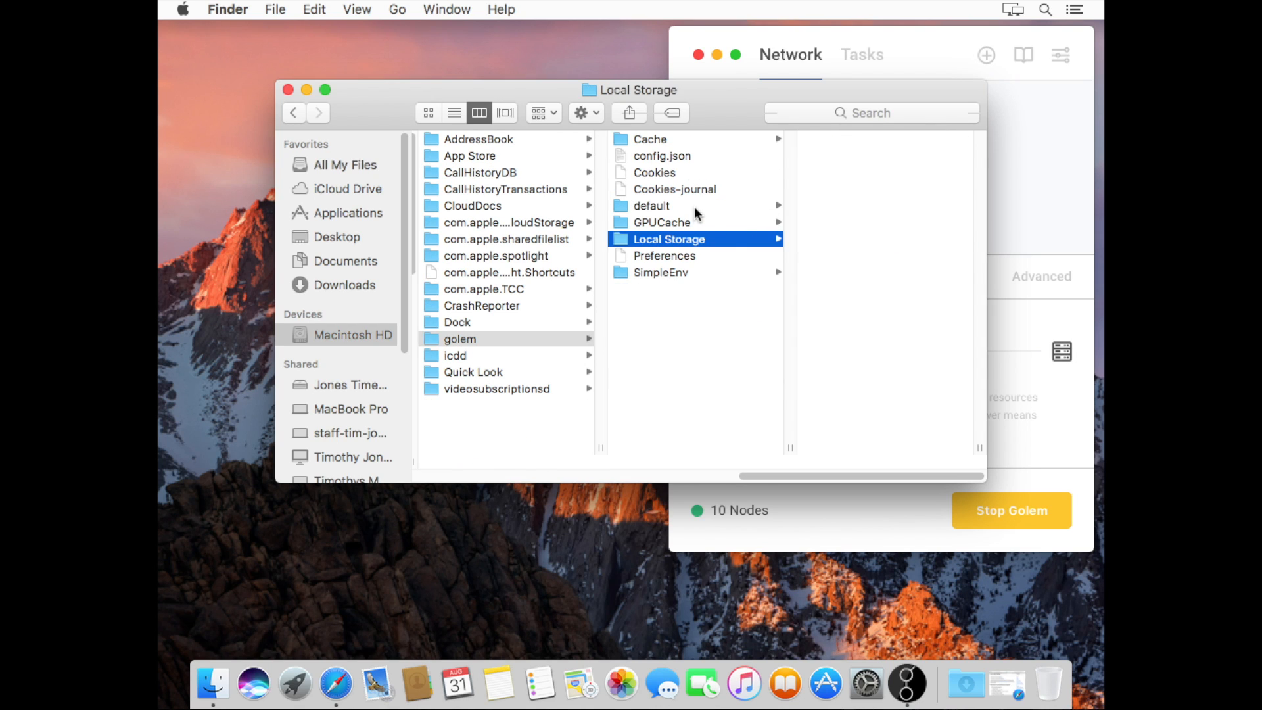
click(694, 206)
click(847, 206)
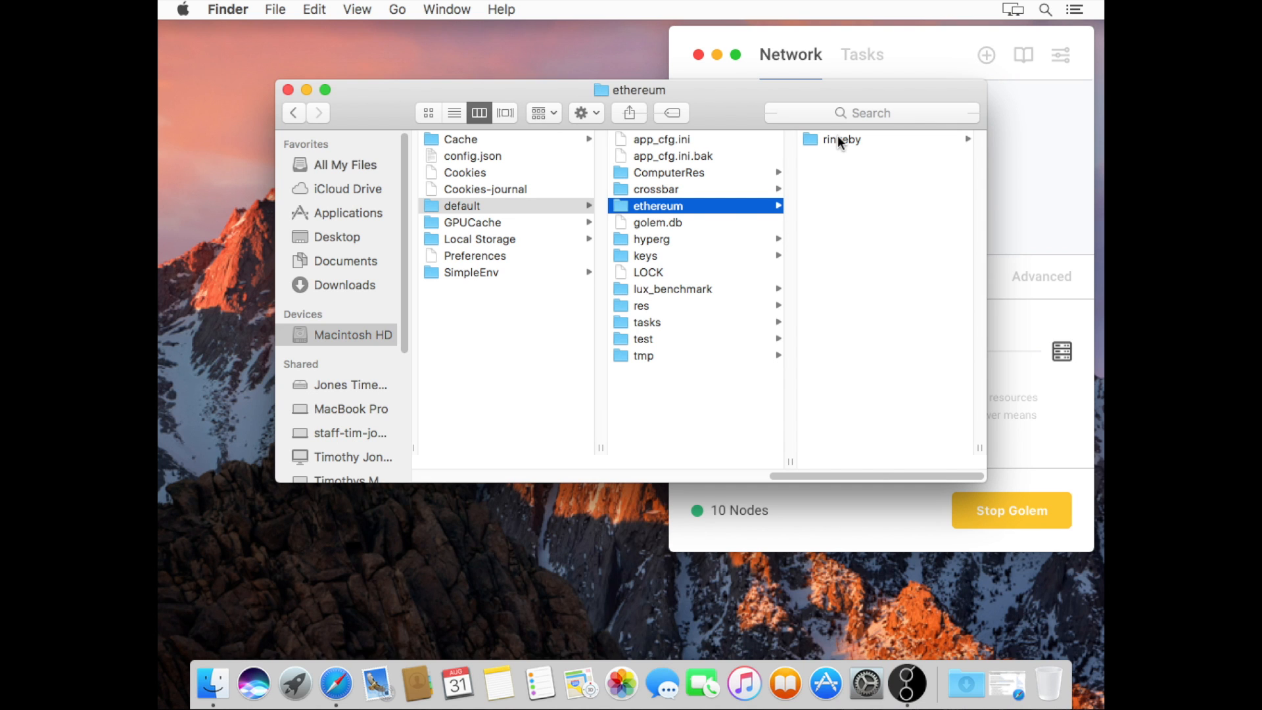
click(838, 136)
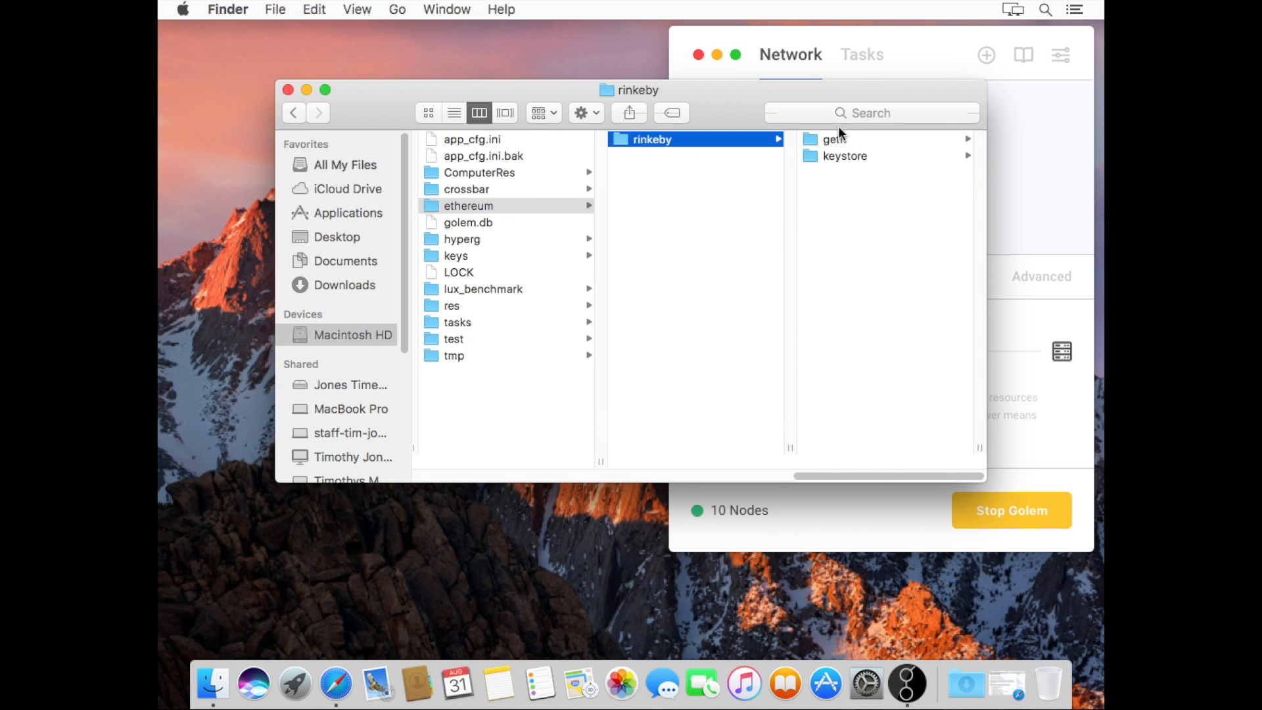
drag(835, 112, 770, 238)
click(775, 304)
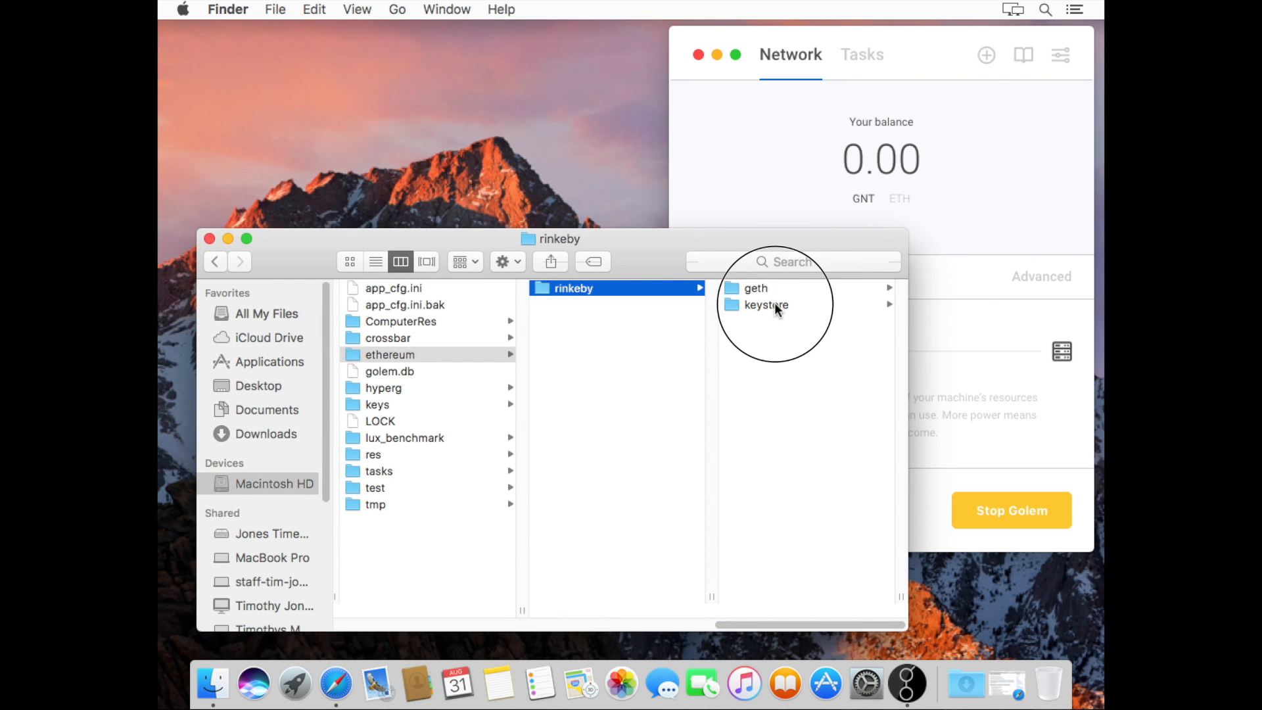
click(669, 288)
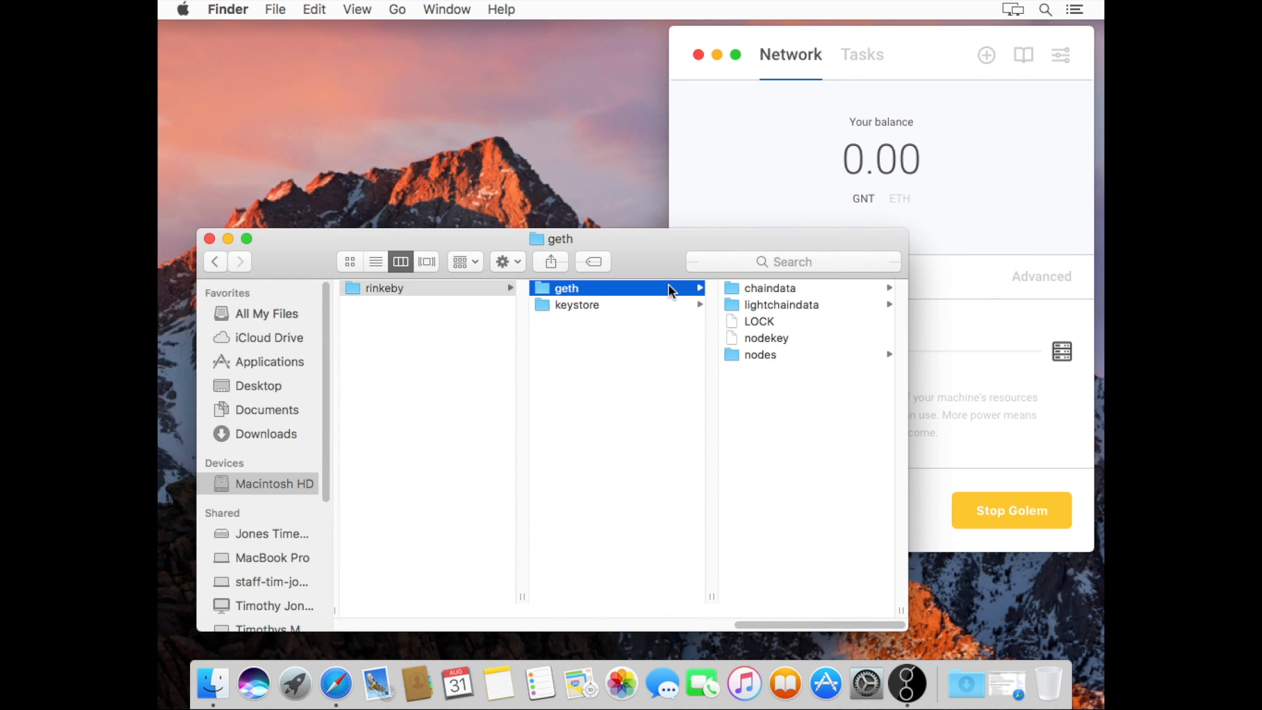
click(787, 304)
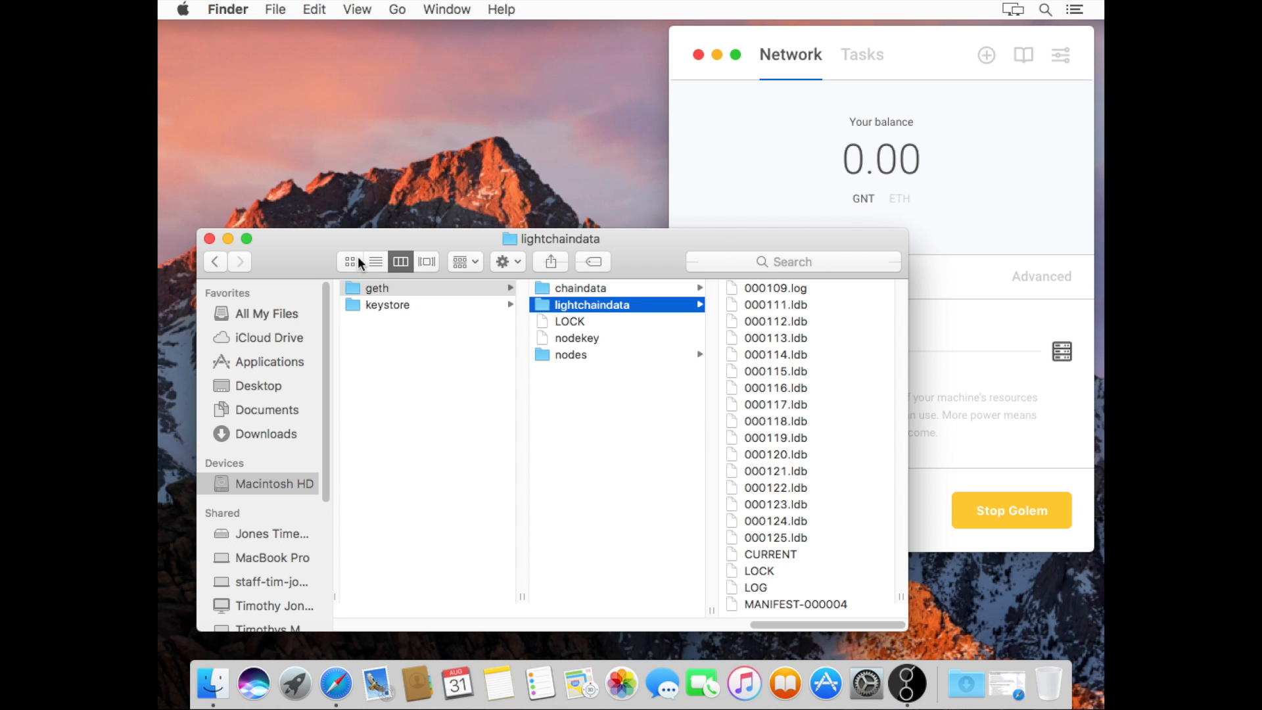
Show lightchaindata as a list, sorted by date modified and then by name
click(378, 260)
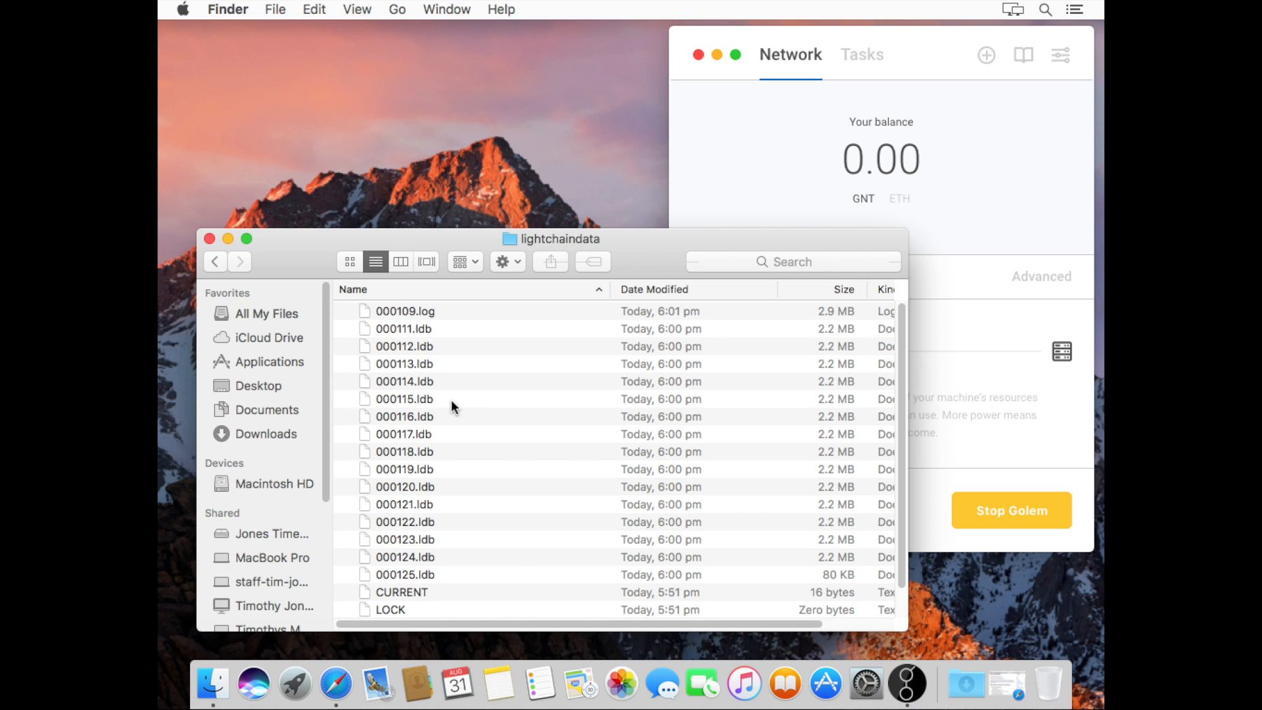
click(658, 293)
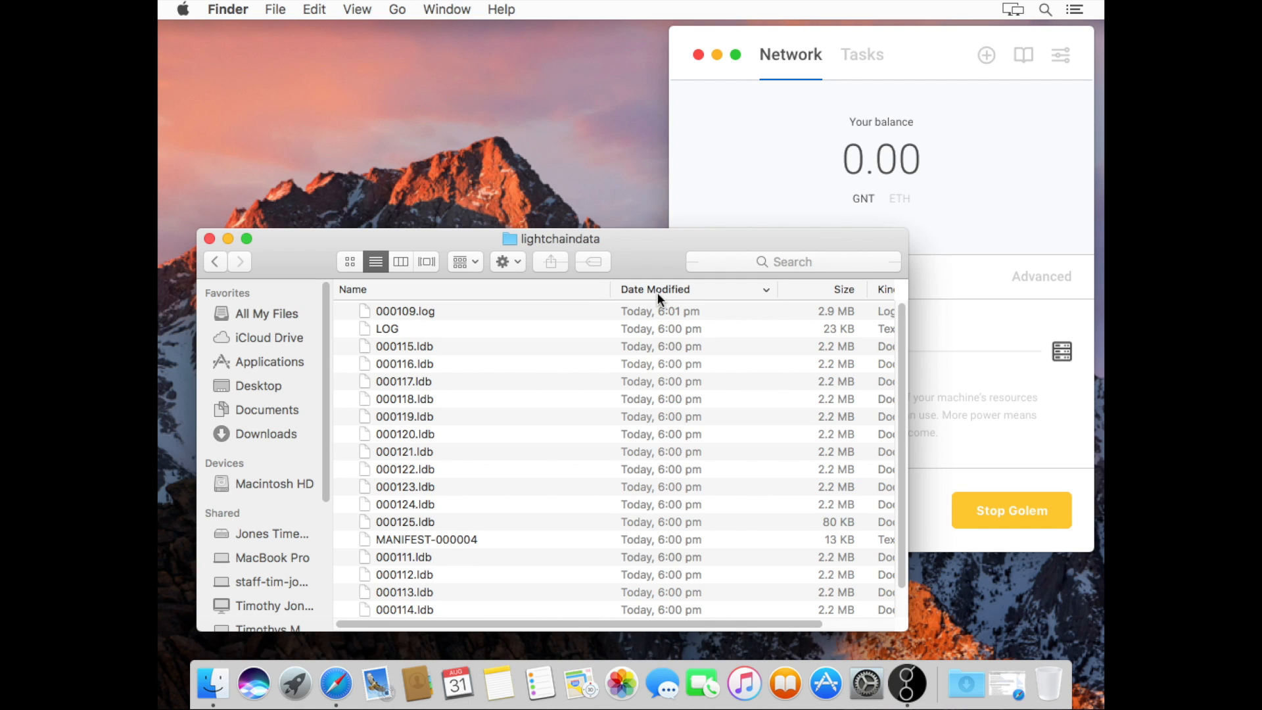
click(551, 291)
Reverse the name sort order of the lightchaindata file list
click(551, 289)
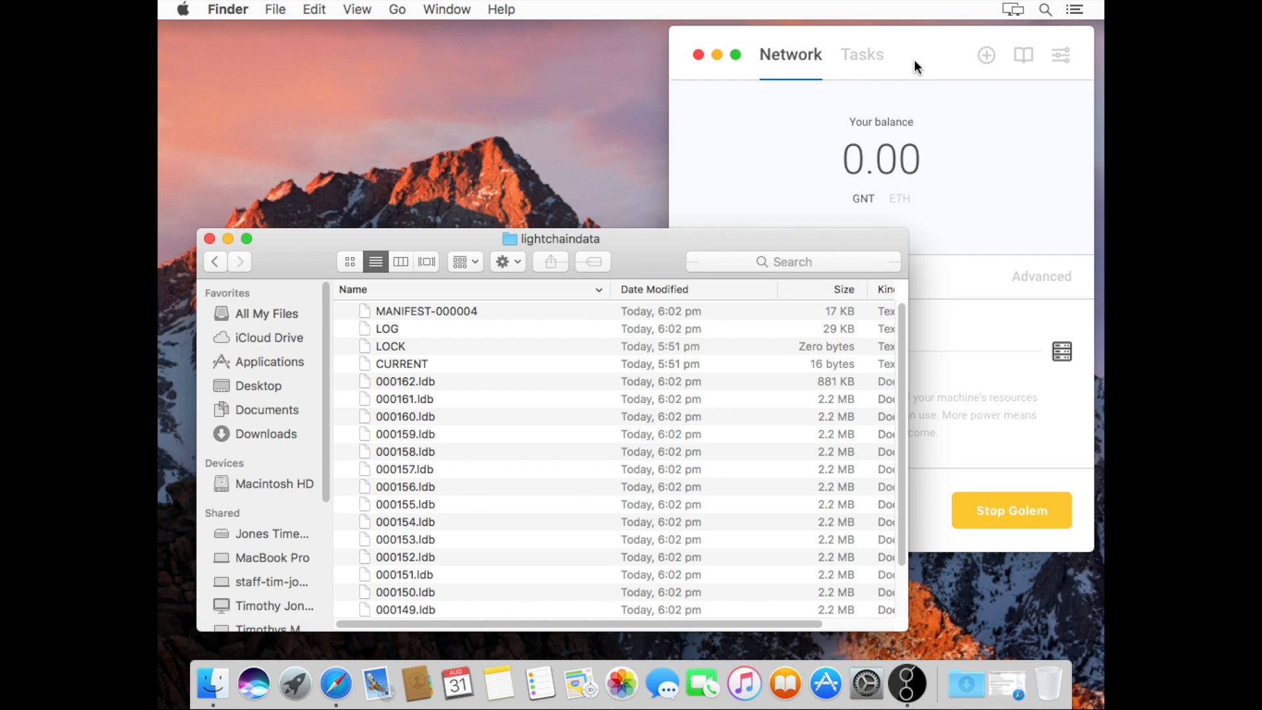
Bring the Golem window in front of Finder to see the 1000.00 GNT balance
click(931, 58)
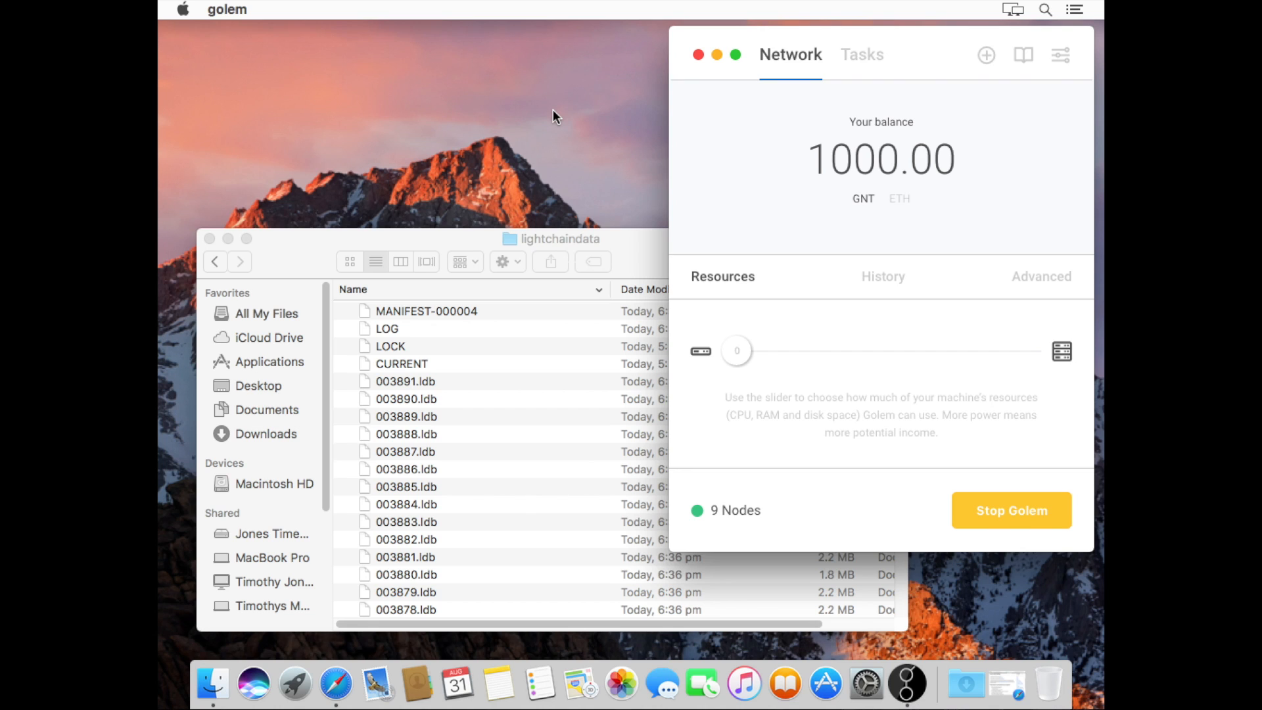
Toggle the balance to ETH and back to GNT, make the window taller, and open History
click(906, 201)
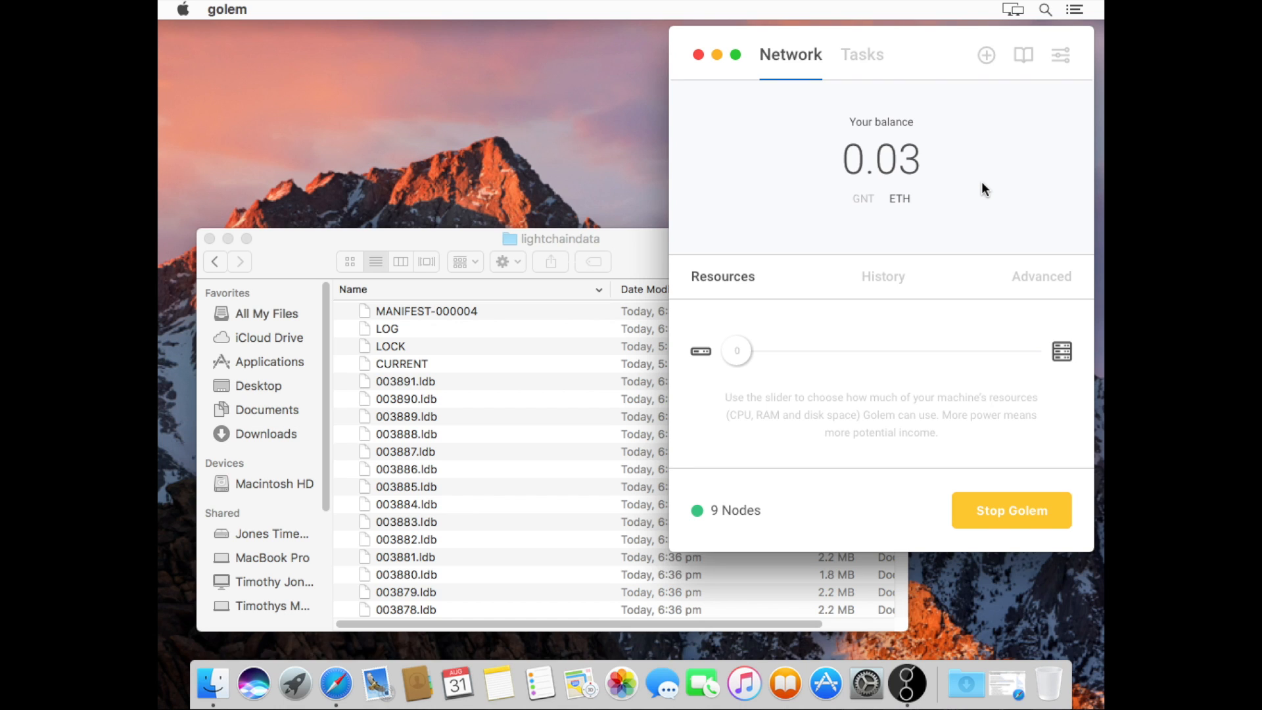
click(866, 211)
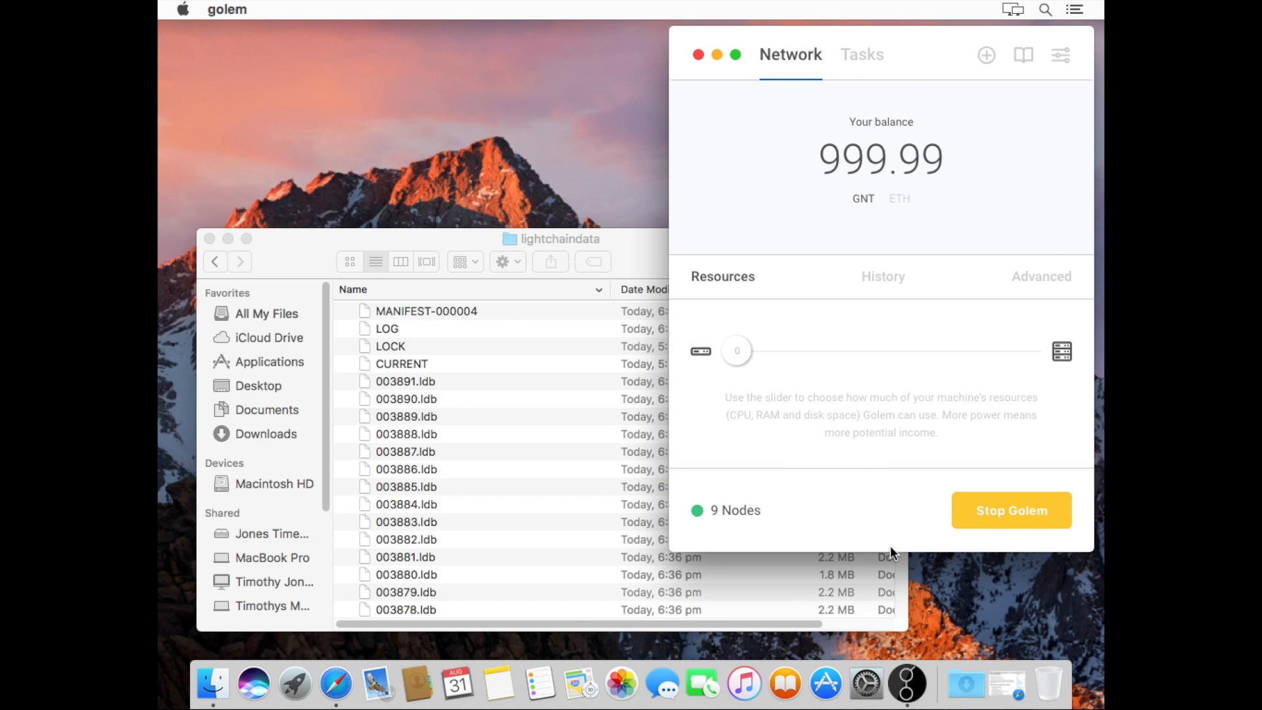
drag(892, 554, 896, 622)
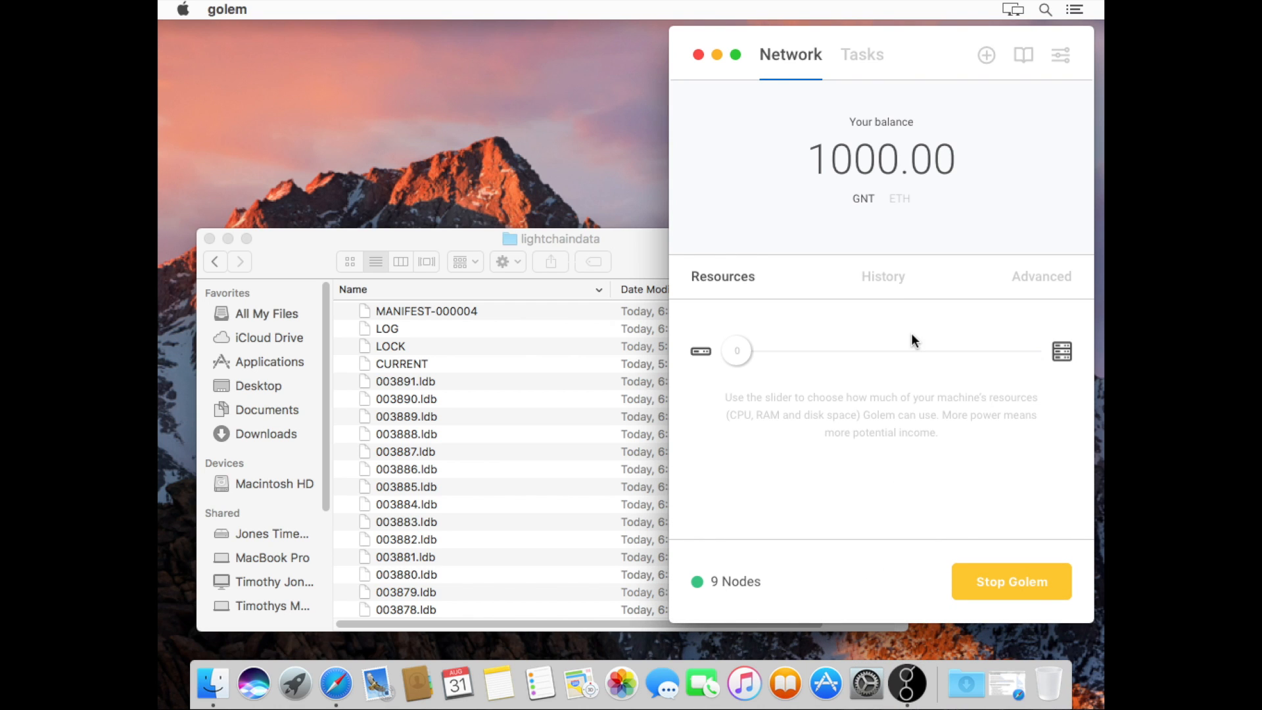
click(884, 280)
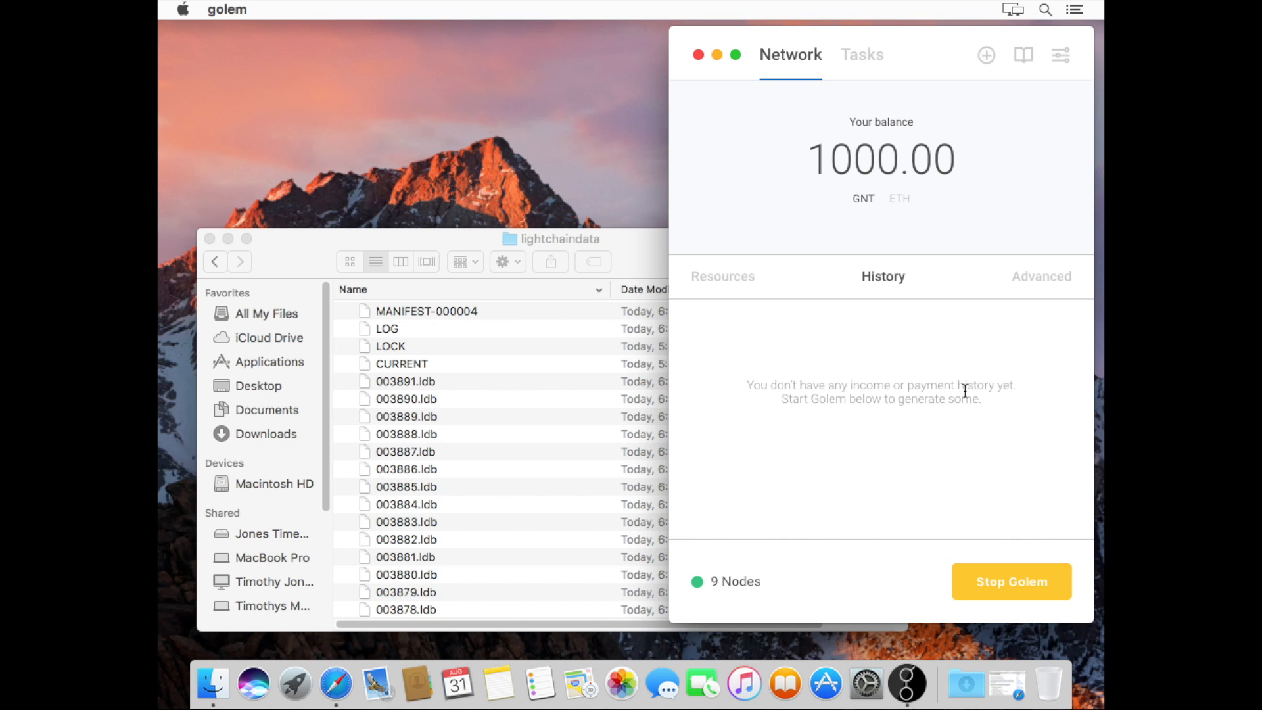
Switch to the Advanced tab to view the Custom preset's CPU, RAM and Disk settings
click(1040, 283)
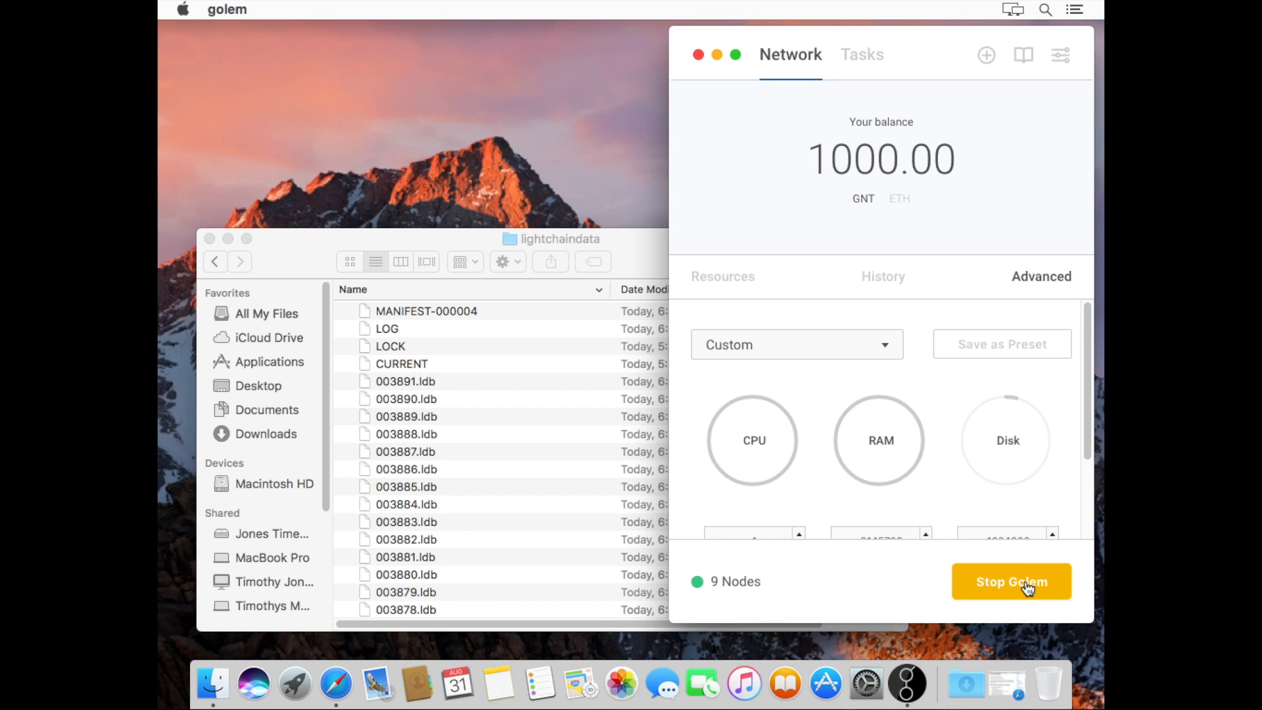
Close the lightchaindata window and stop Golem, revealing CPU 1, RAM 3145728 and Disk 1024000
click(209, 238)
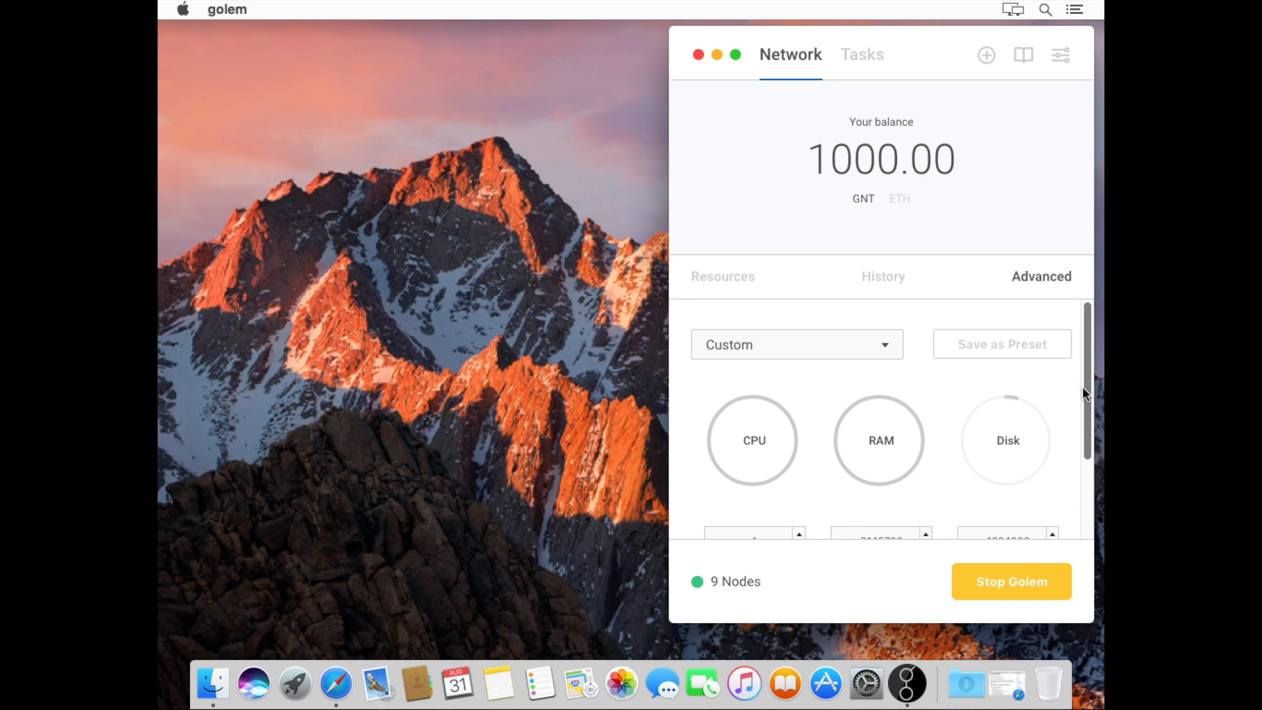
click(1012, 580)
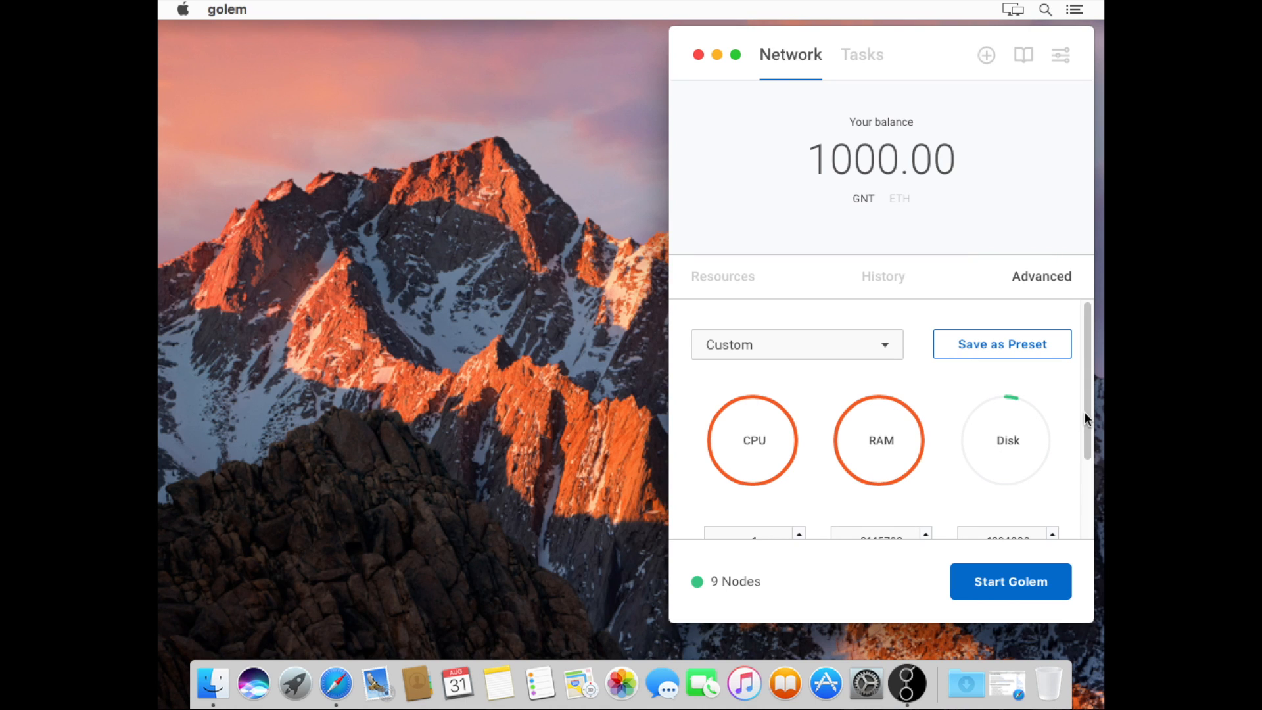
drag(1087, 411, 1088, 452)
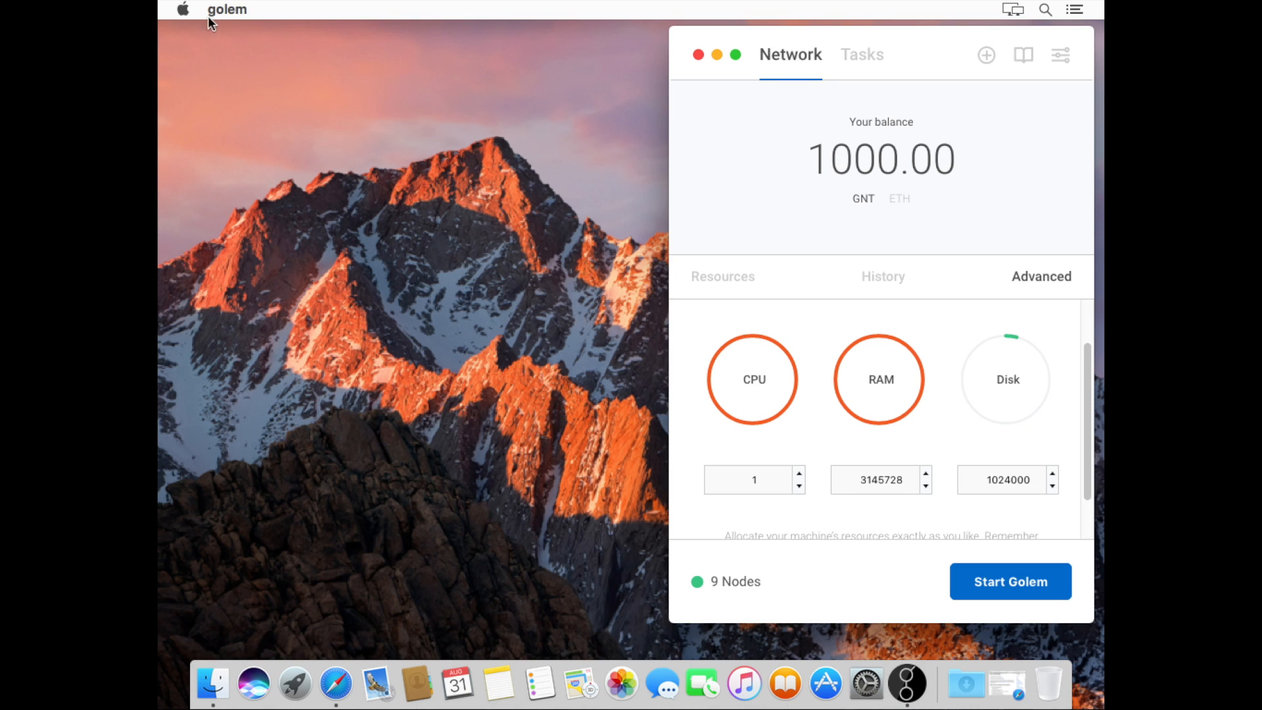
click(185, 11)
click(197, 31)
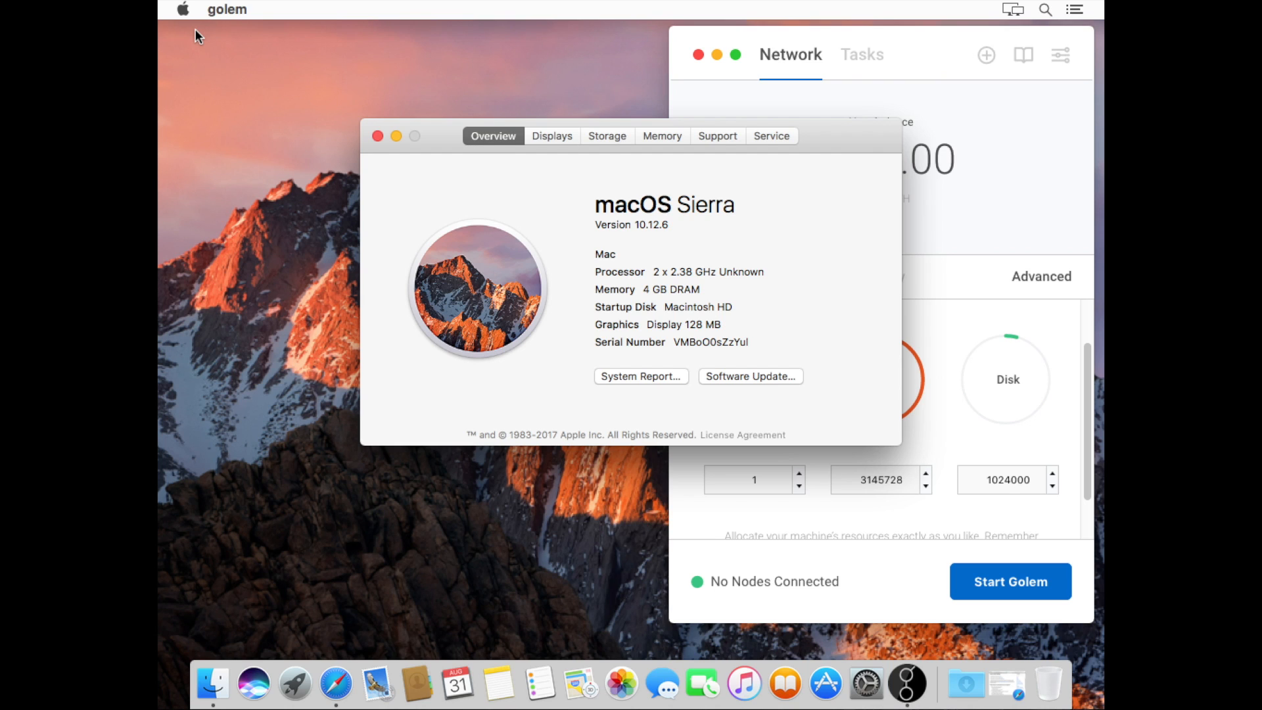
click(608, 141)
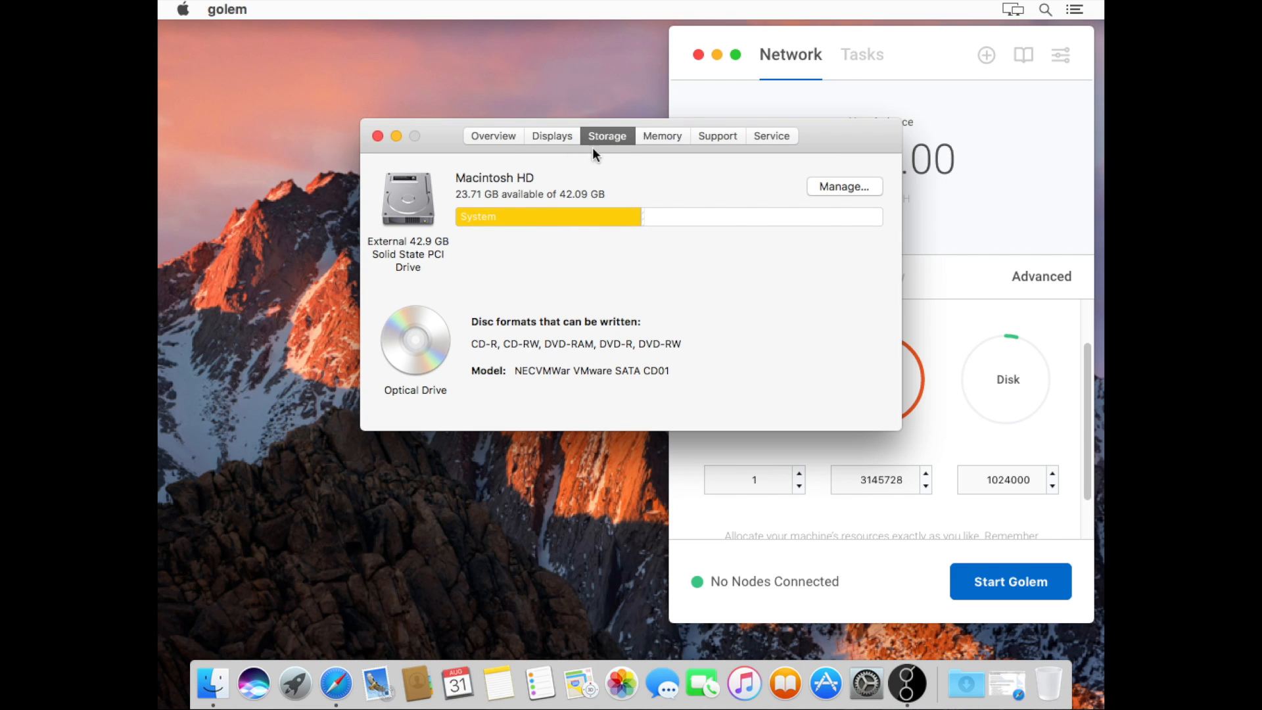
click(499, 140)
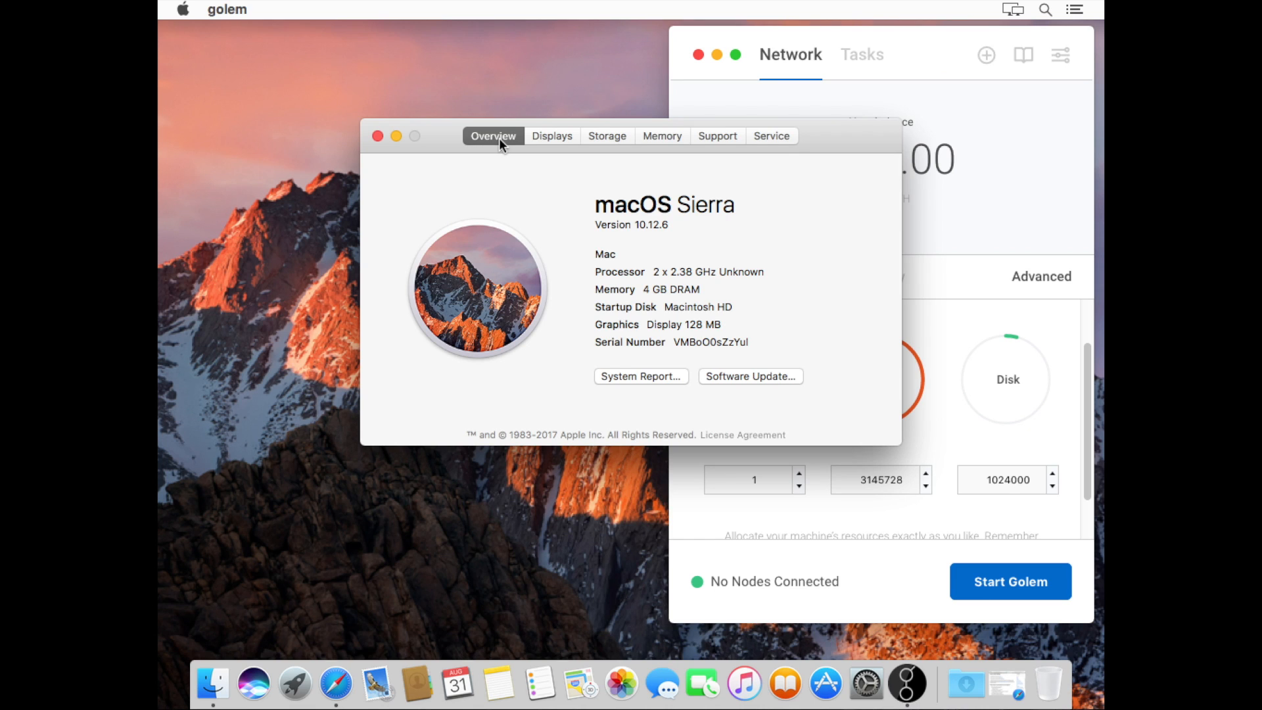
click(377, 136)
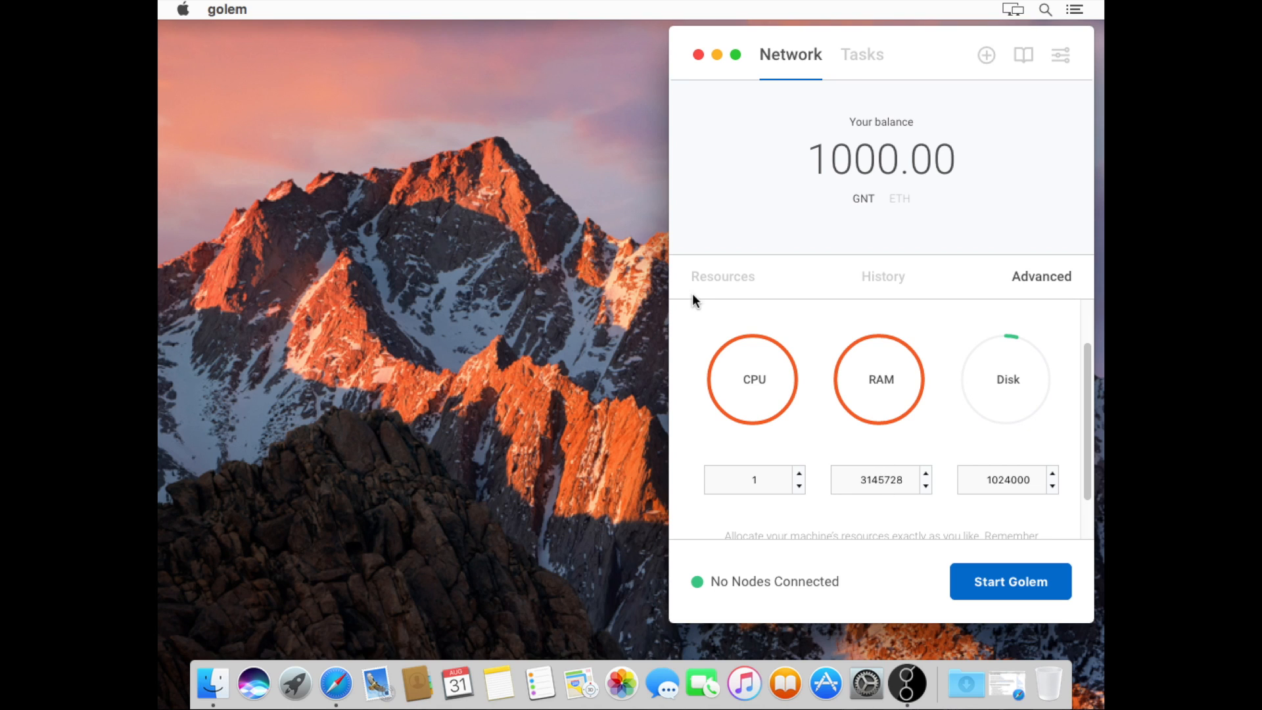
Change the RAM value to 2048000 and check the Mac's hardware overview
click(874, 484)
key(super+a)
text(204)
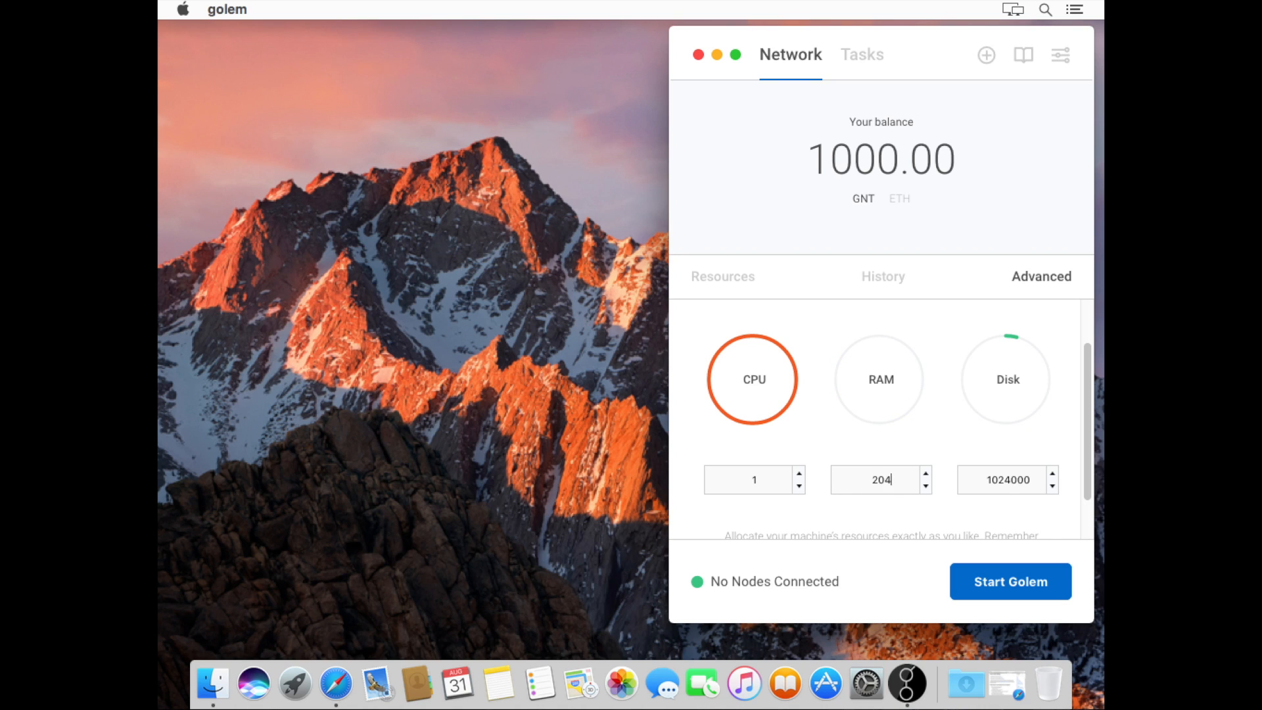
text(8000)
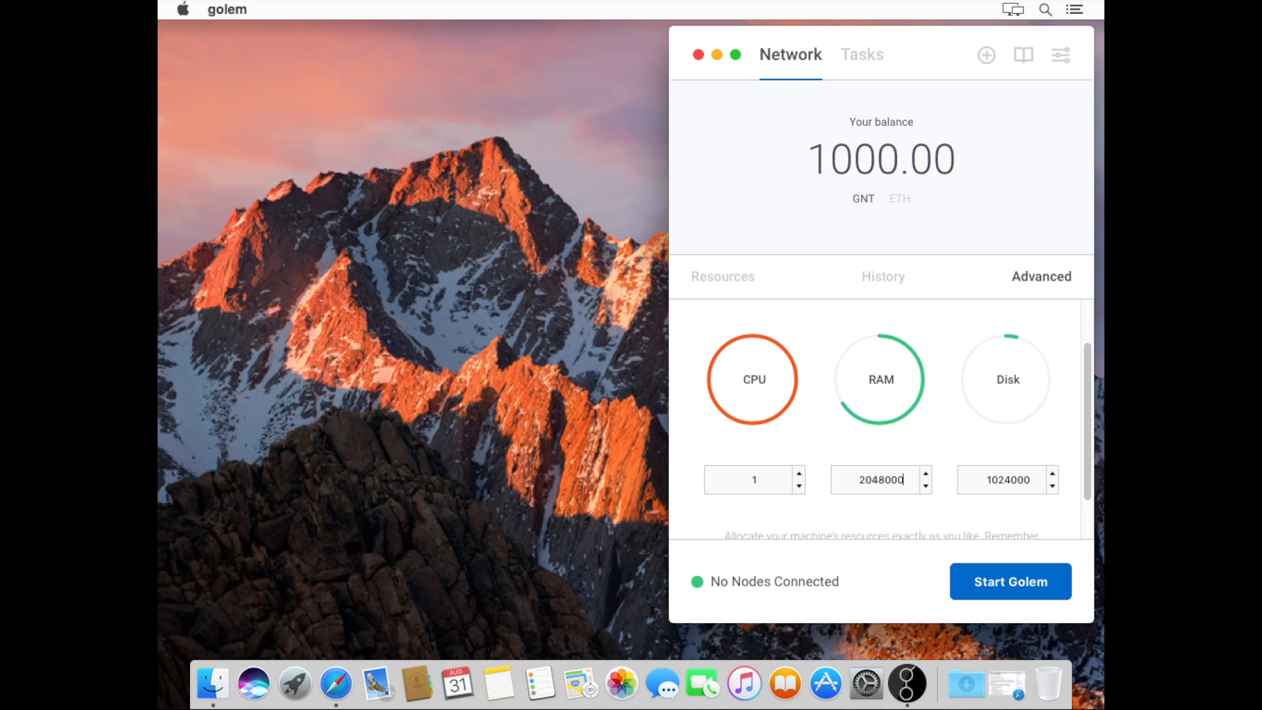
click(183, 9)
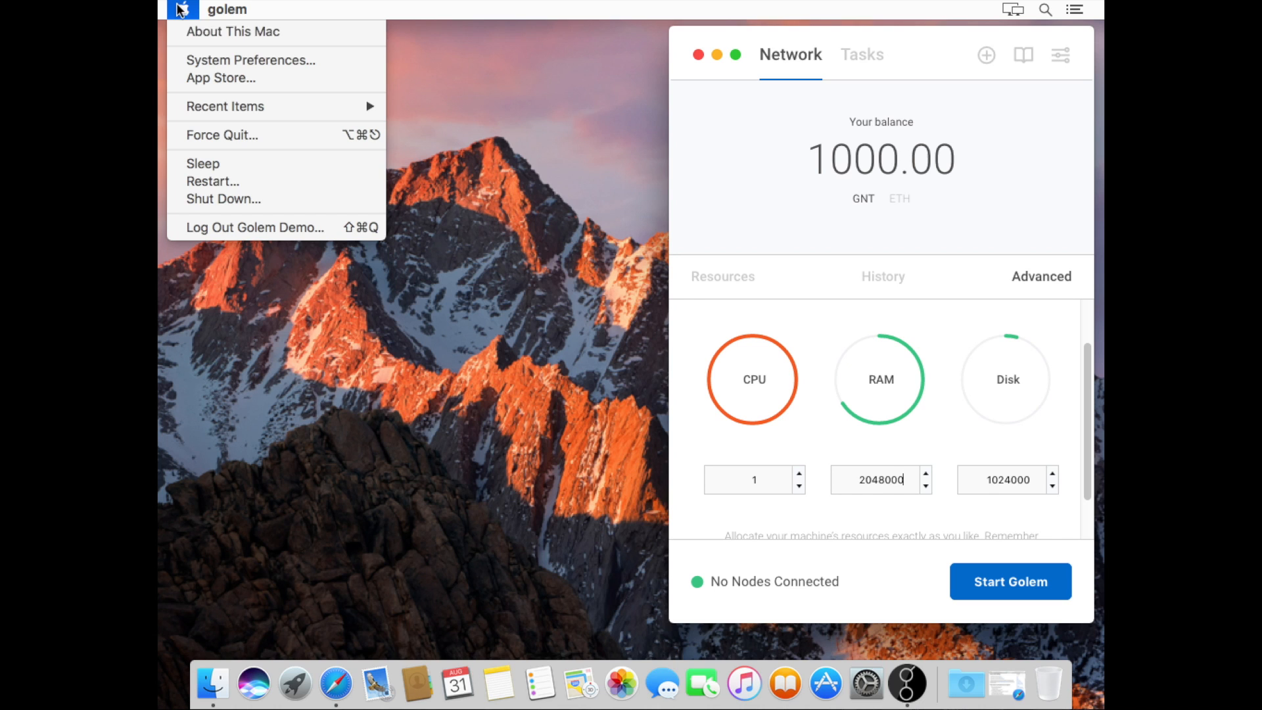
click(200, 41)
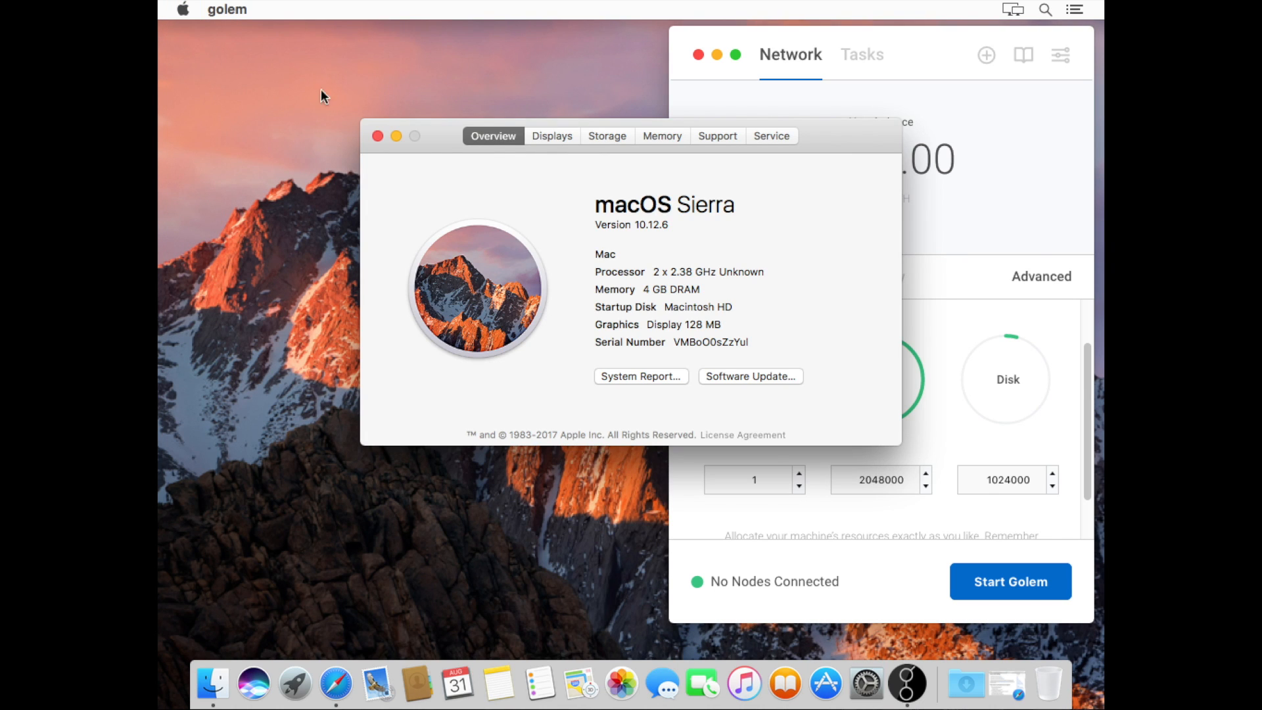
click(376, 135)
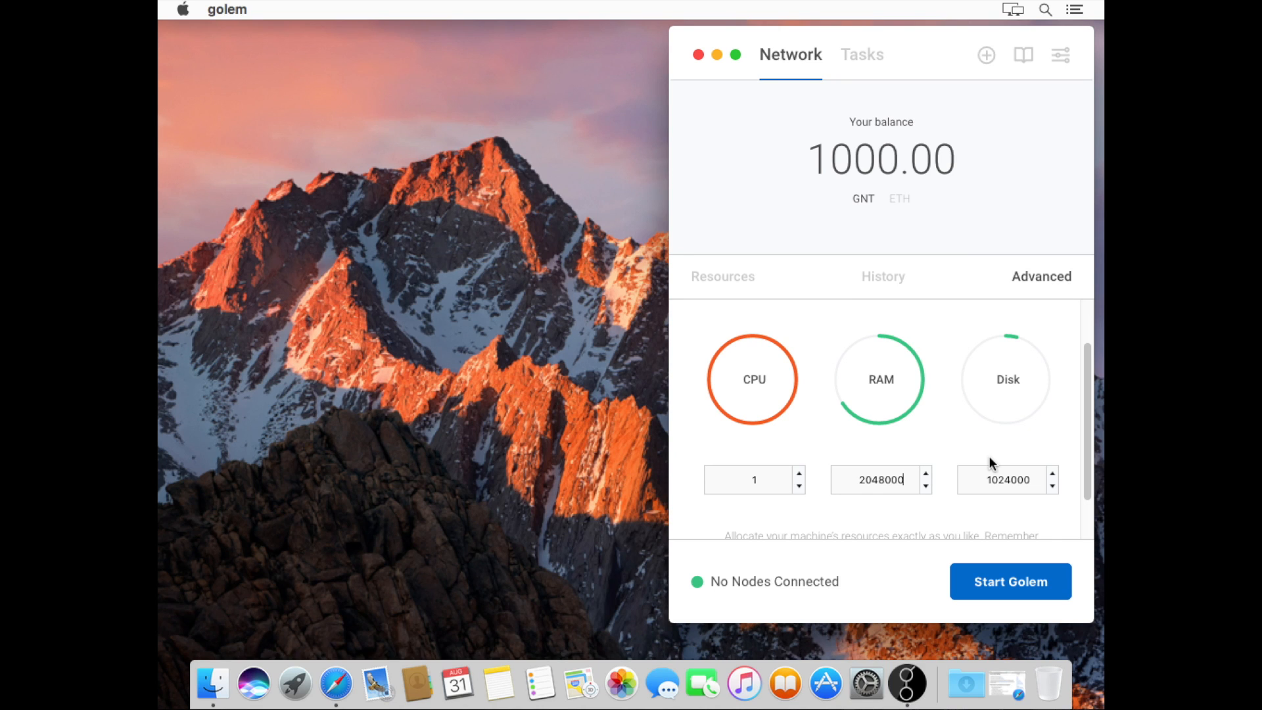
Change the Disk value to 10240000 and restart Golem with the new limits
click(1011, 476)
text(0)
scroll(952, 515, down, 1)
scroll(954, 519, down, 3)
click(1014, 588)
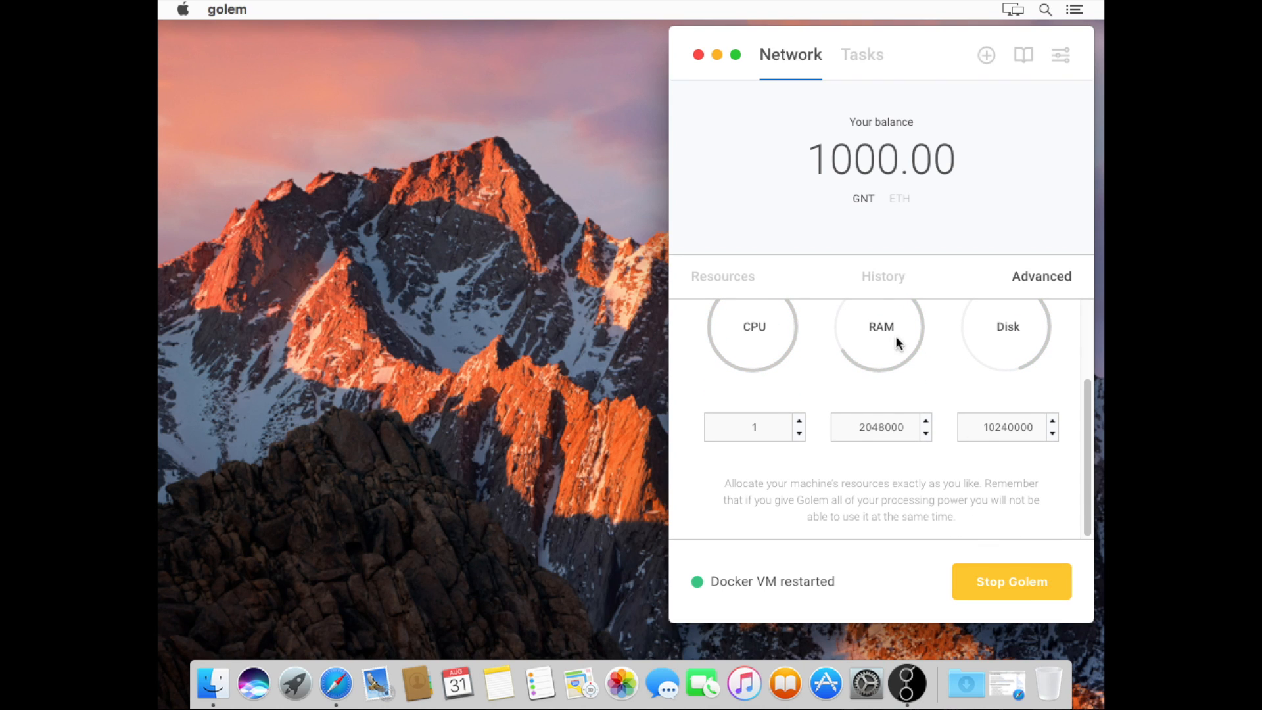
click(733, 276)
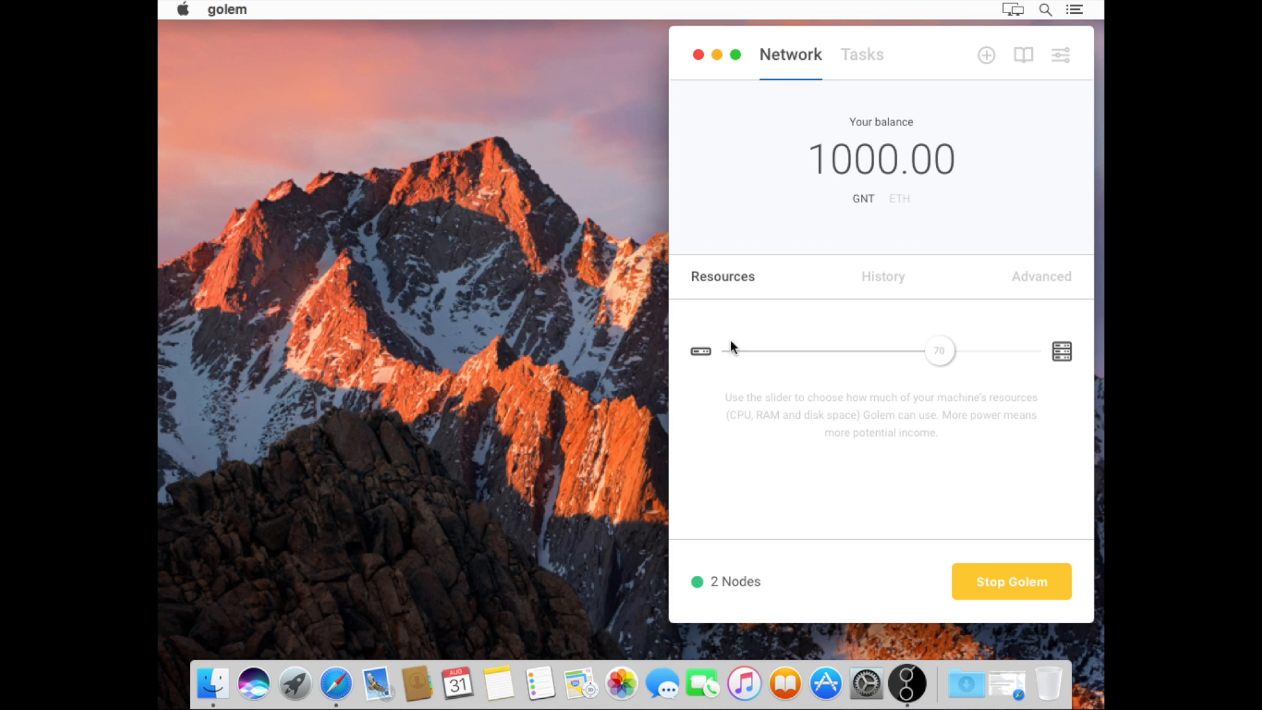
Stop Golem and try resource levels 88 and 19, checking the advanced values each time
click(992, 580)
drag(950, 355, 992, 352)
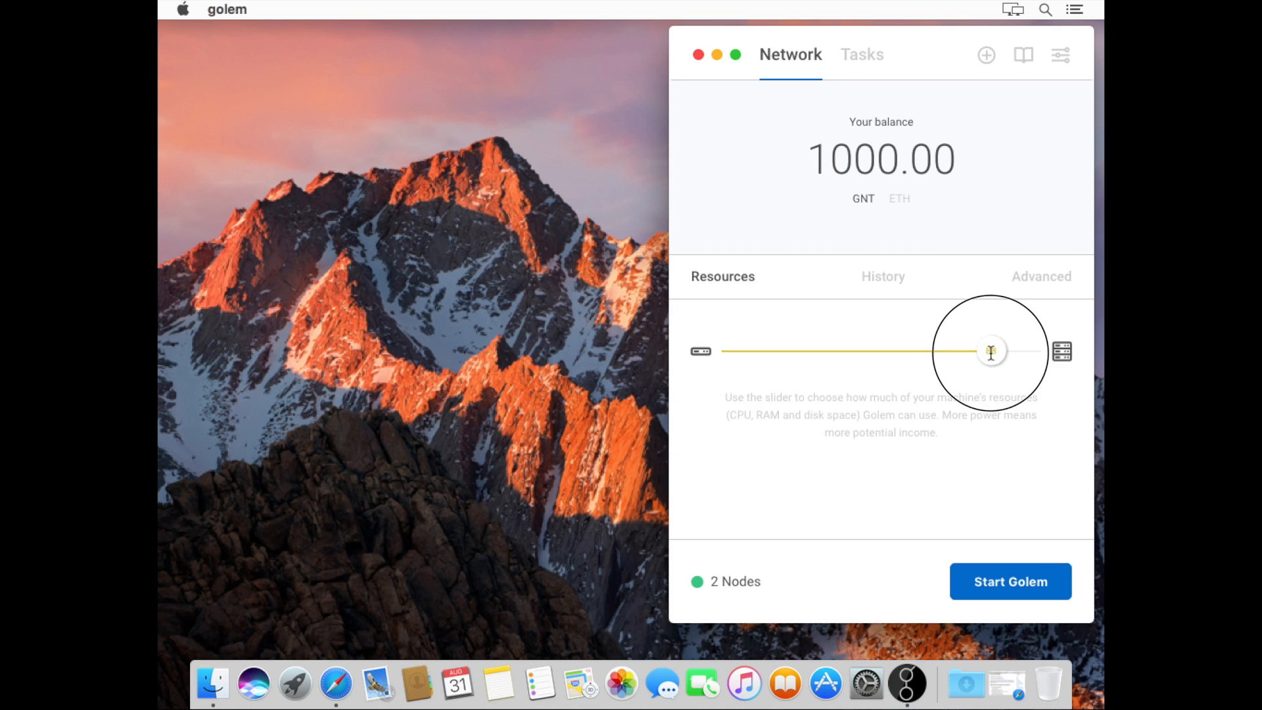
click(1037, 277)
click(747, 282)
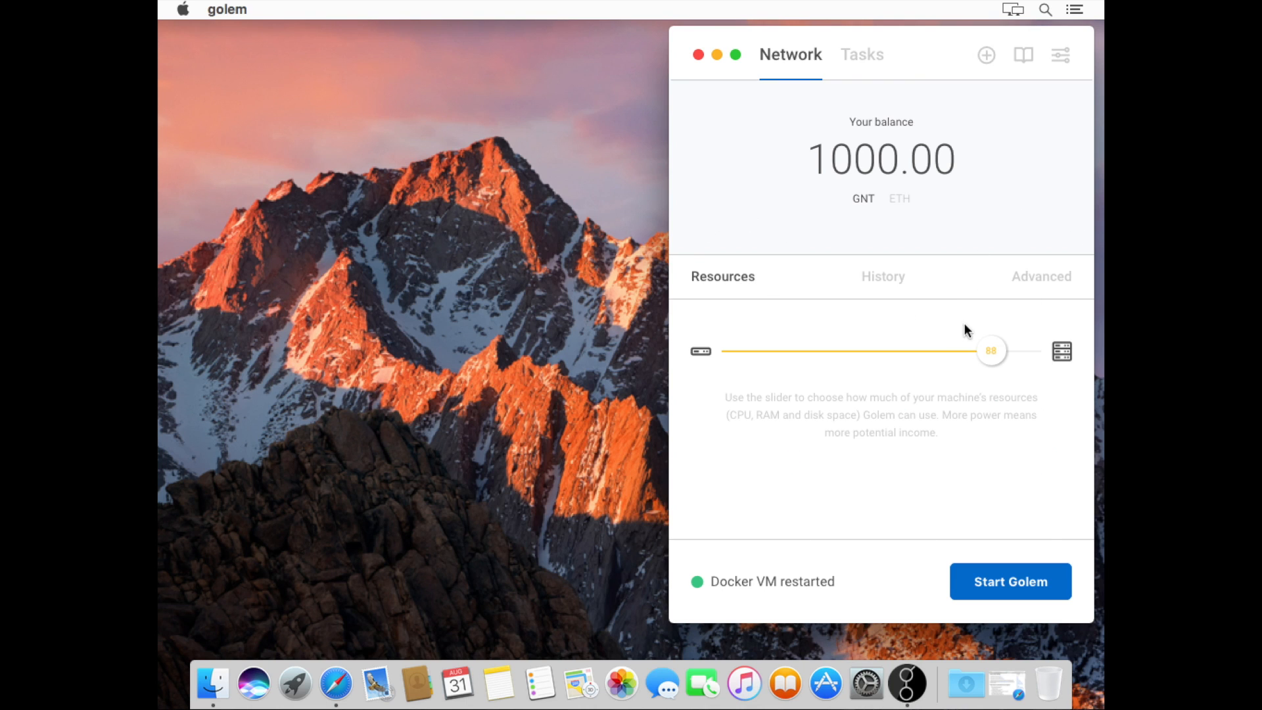
drag(998, 360, 793, 350)
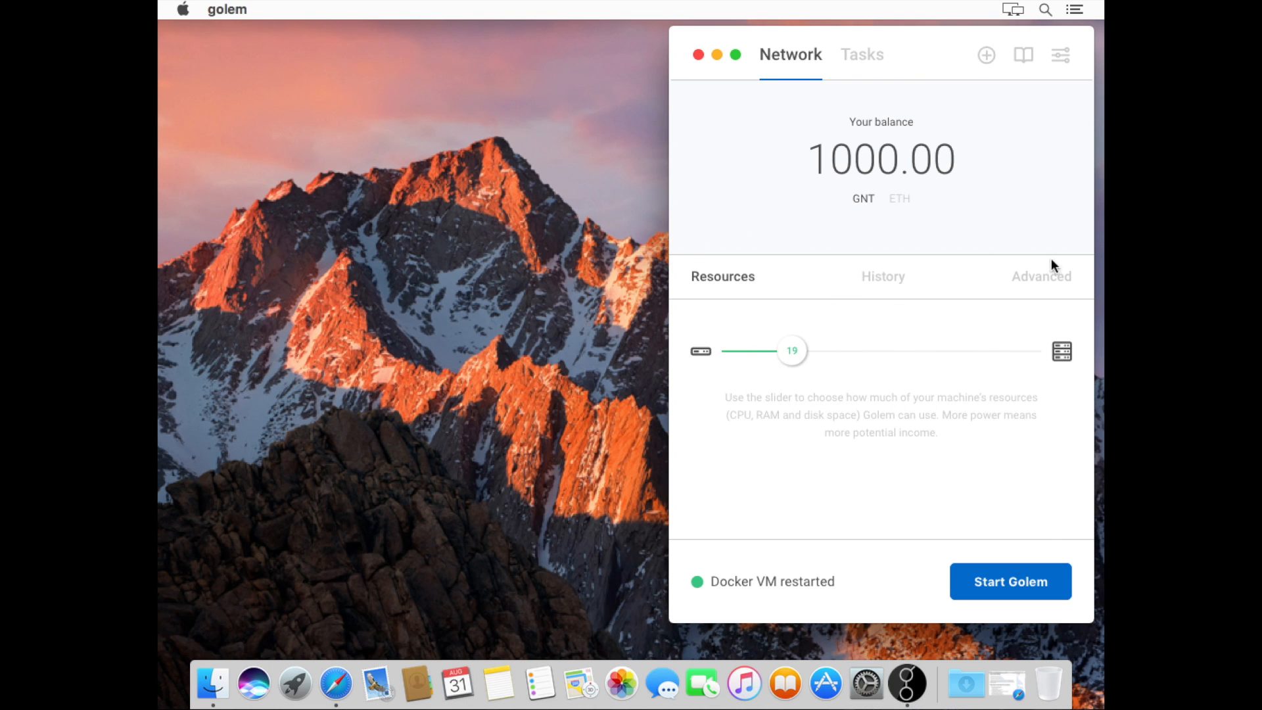
click(1047, 274)
click(723, 276)
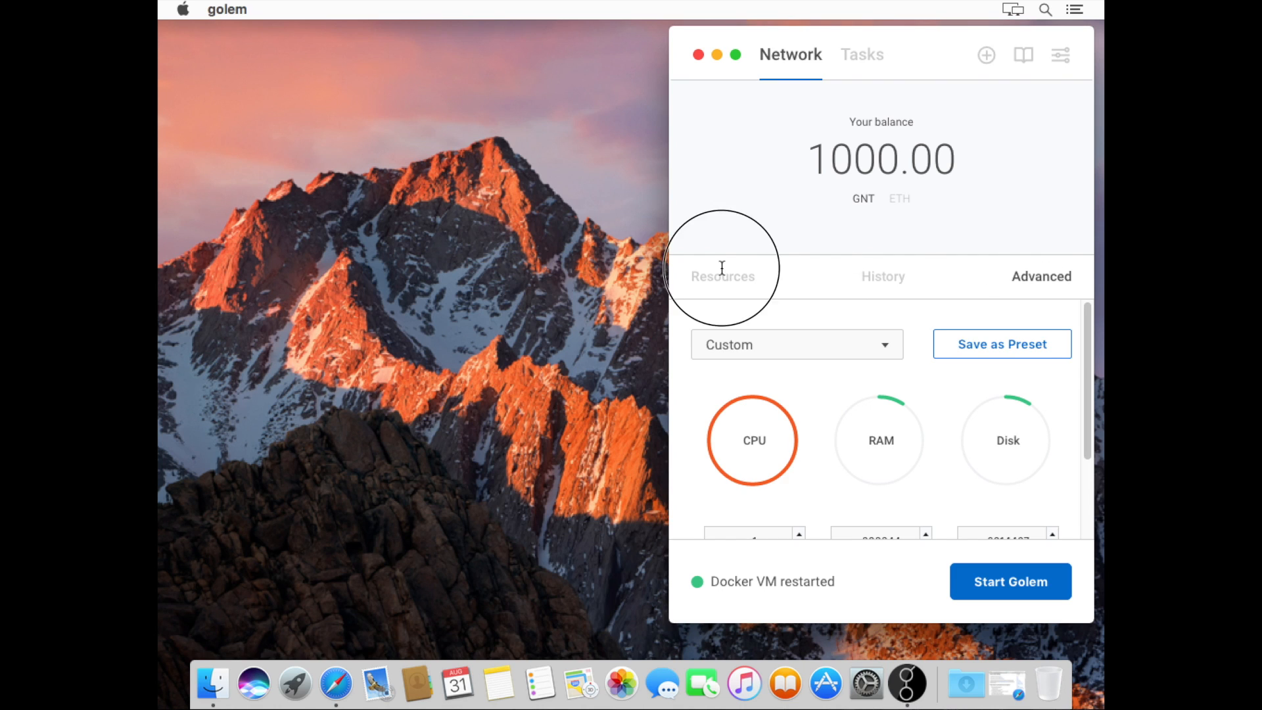
Re-enter RAM 2048000 and Disk 10240000 in Advanced and start Golem again
click(1021, 283)
drag(1084, 447, 1088, 495)
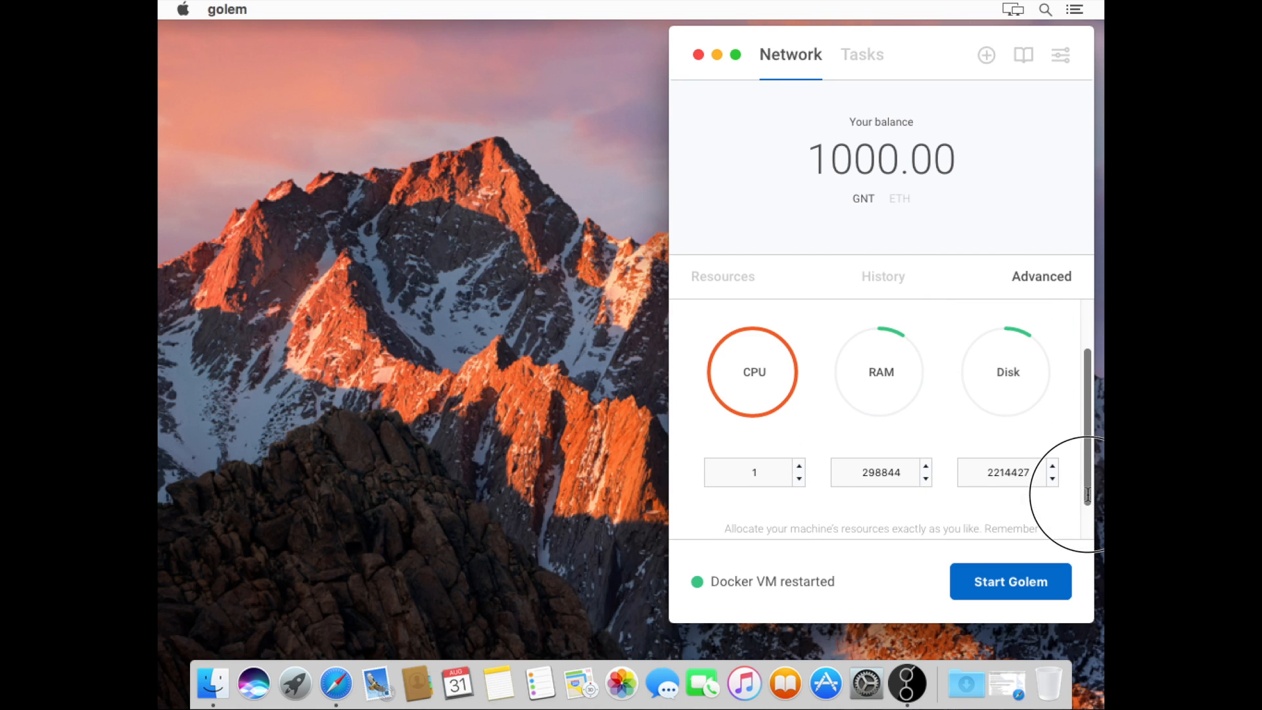
double_click(882, 472)
text(2058)
key(BackSpace)
key(BackSpace)
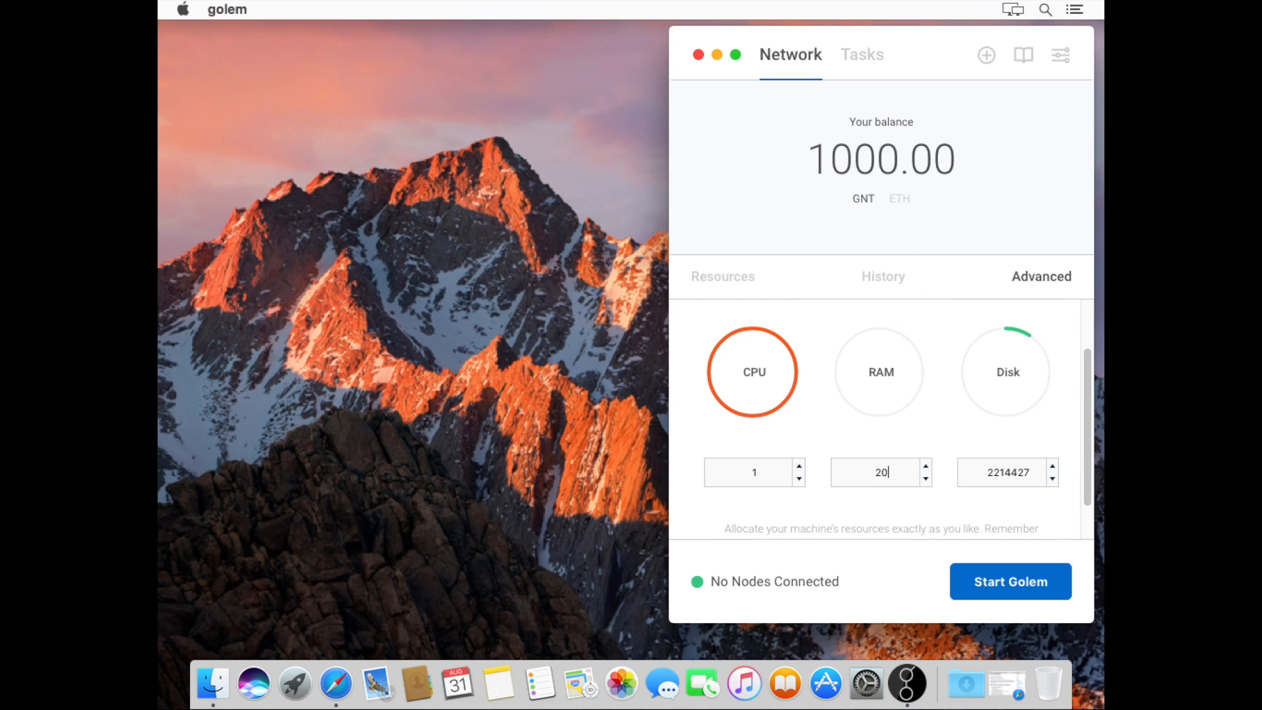
text(48000)
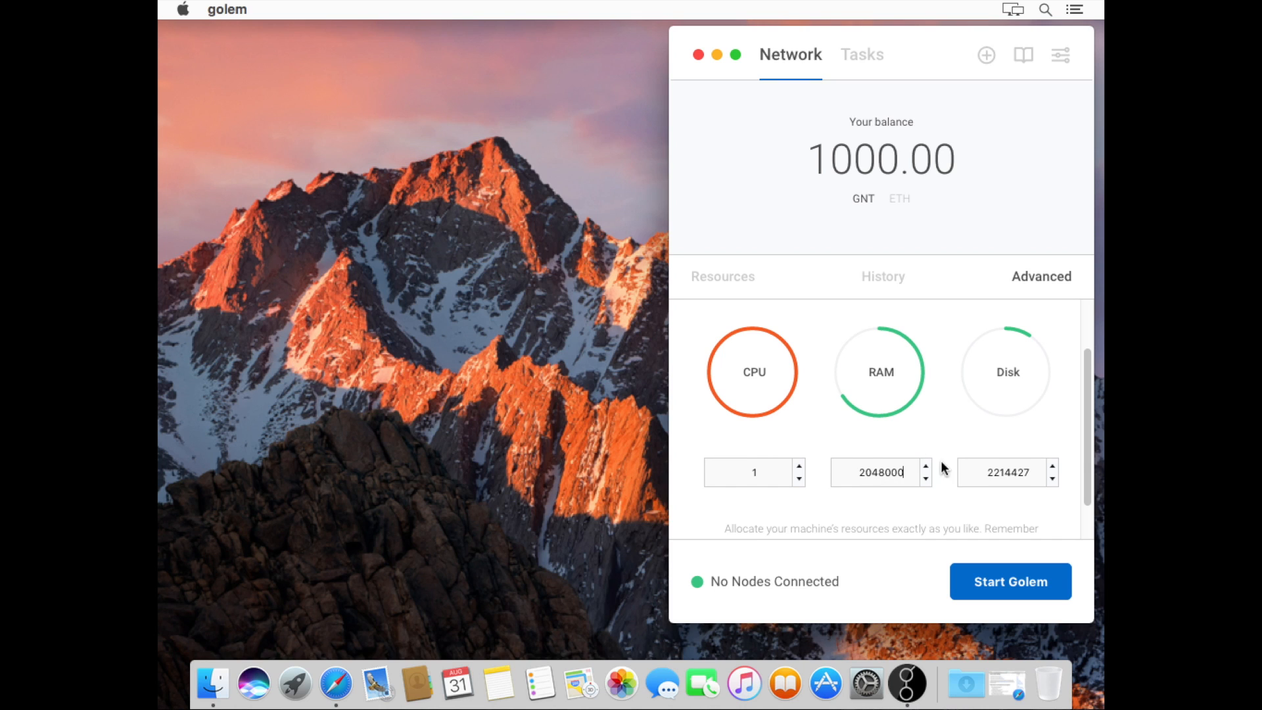
click(994, 466)
click(1020, 465)
key(super+a)
text(10240000)
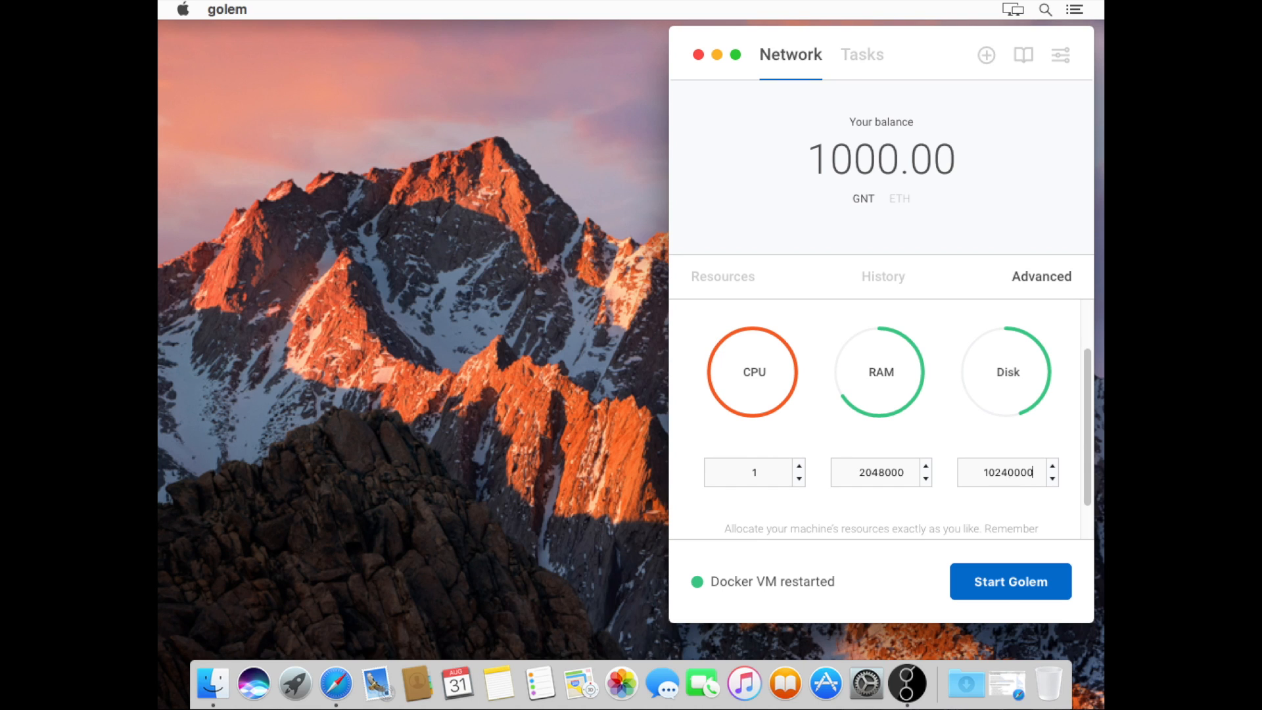
click(1009, 594)
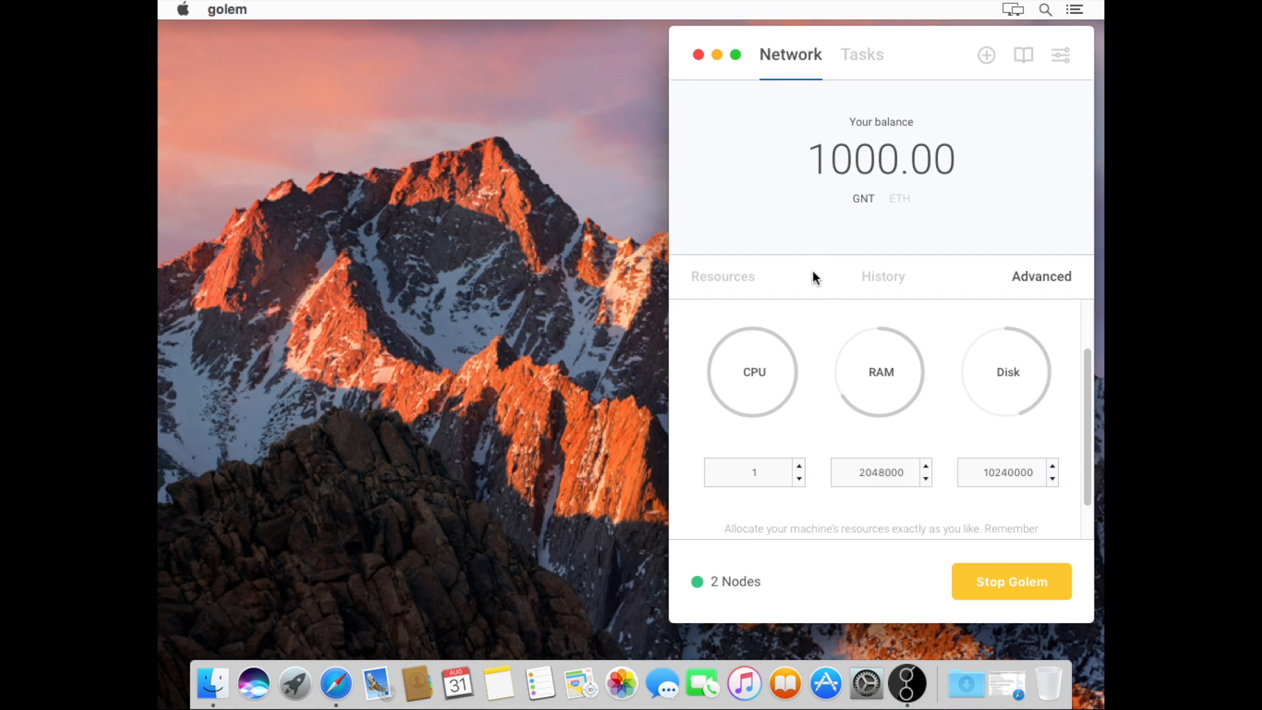
Look at the empty History list, then go back to the Resources slider at 70
click(868, 281)
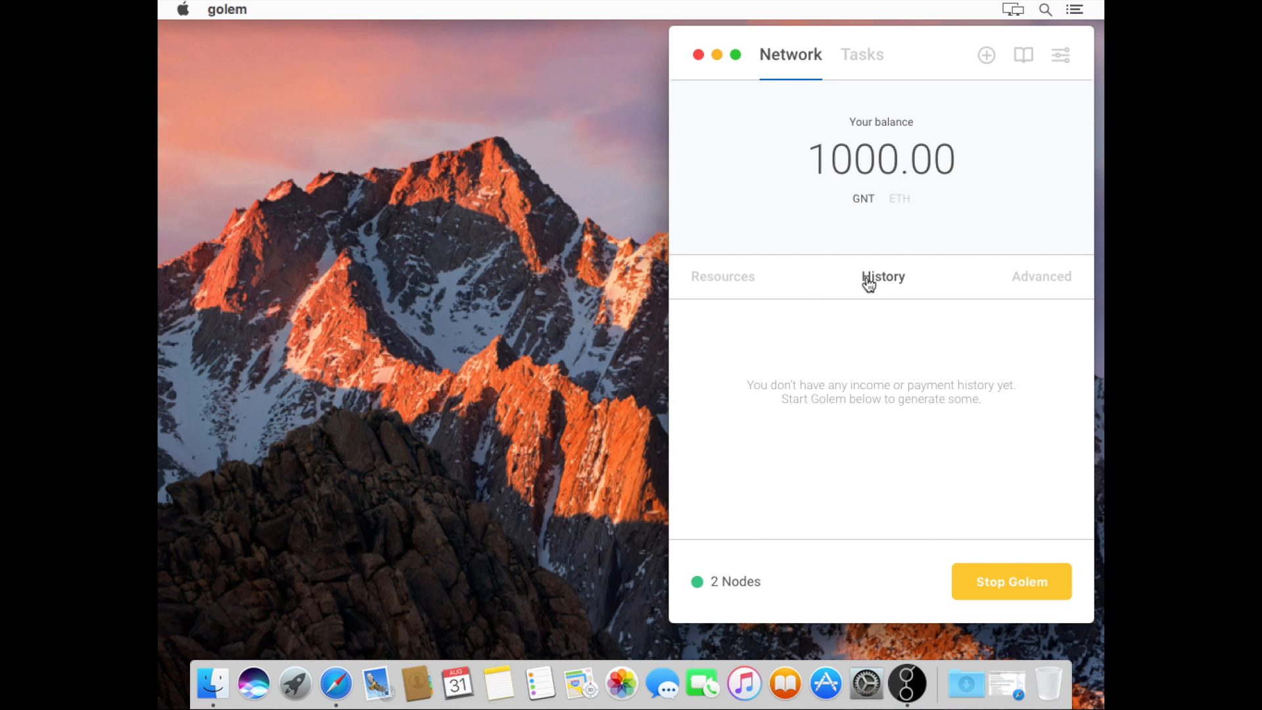
click(727, 281)
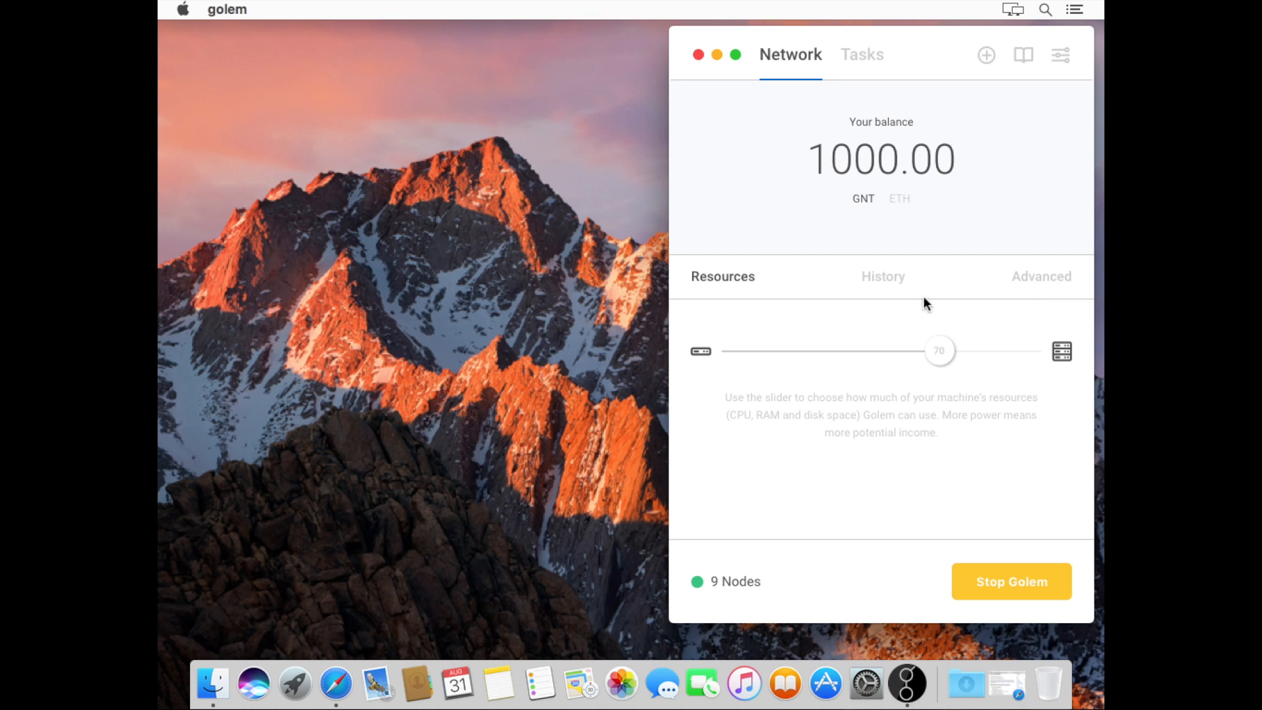
Open a new Safari tab and load golem.timjones.id.au
click(341, 684)
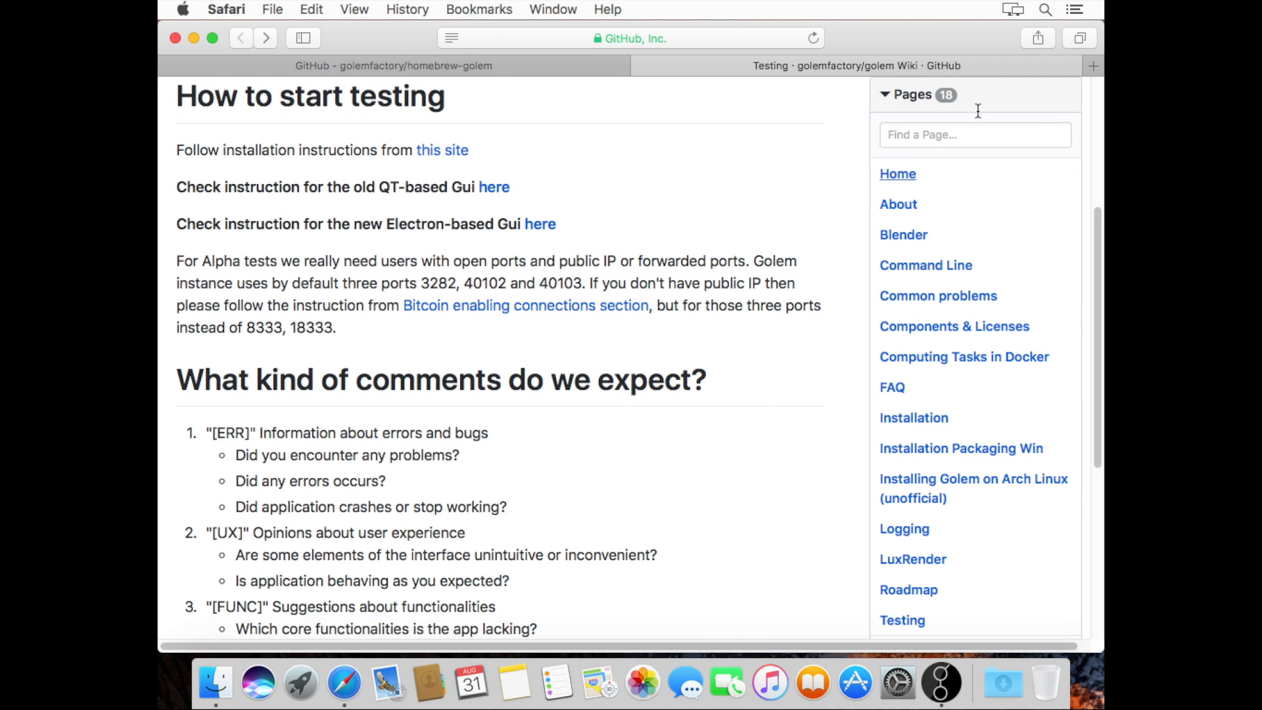
click(1095, 65)
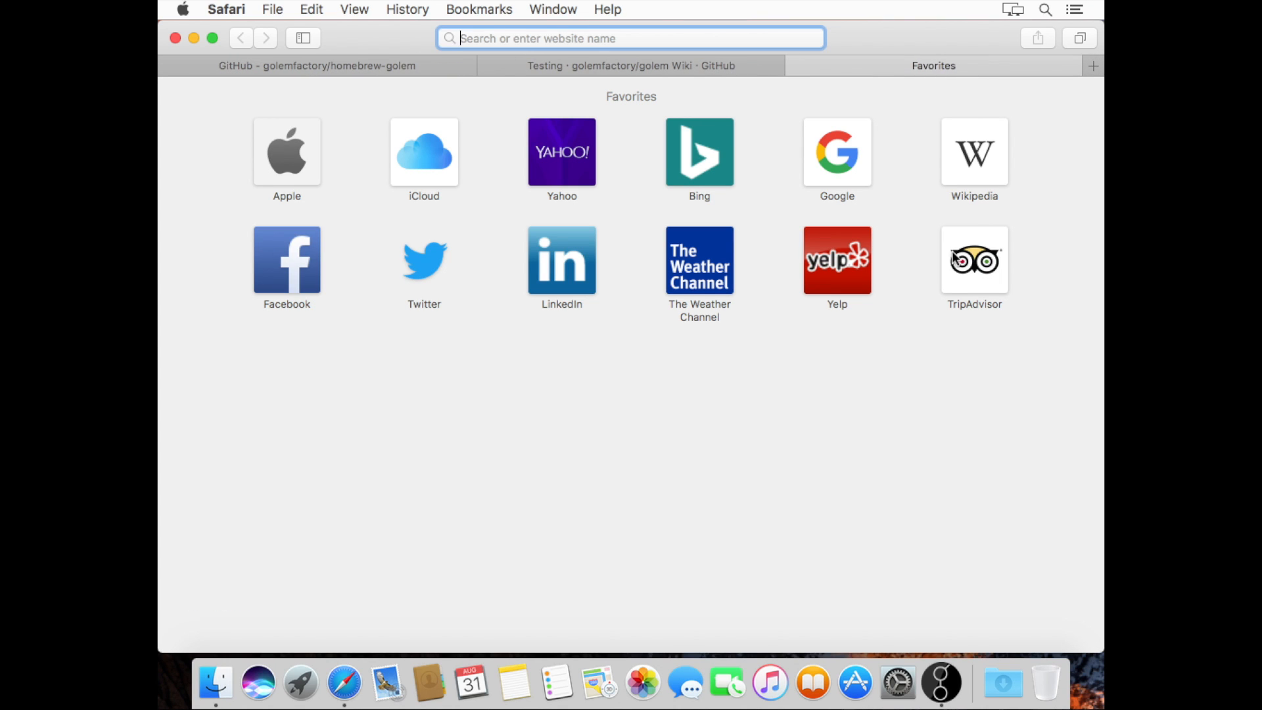
text(ti)
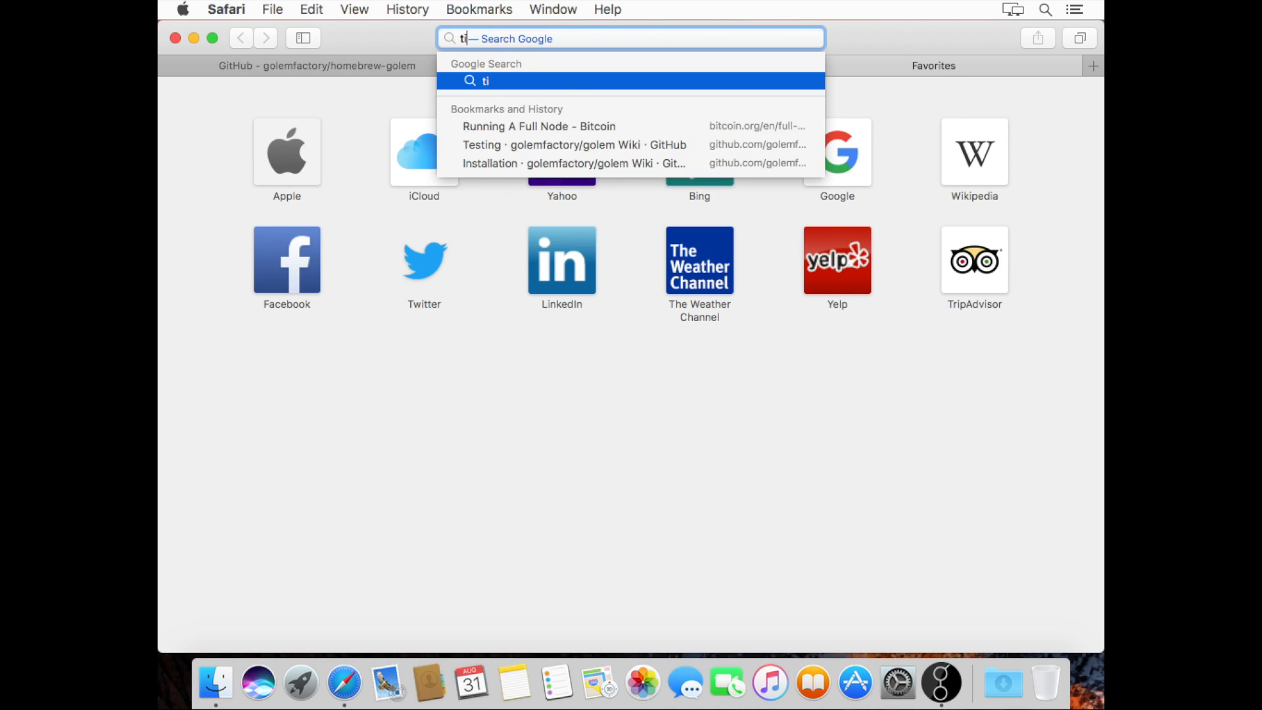
key(BackSpace)
key(BackSpace)
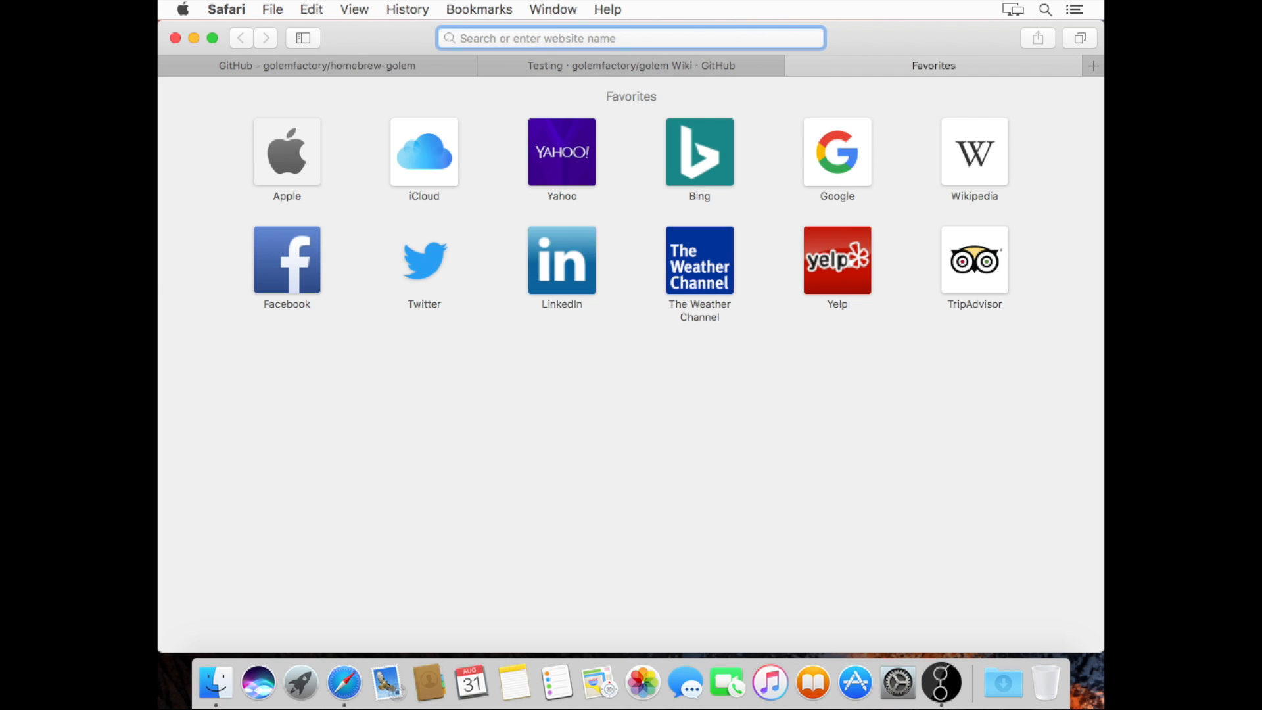
text(go)
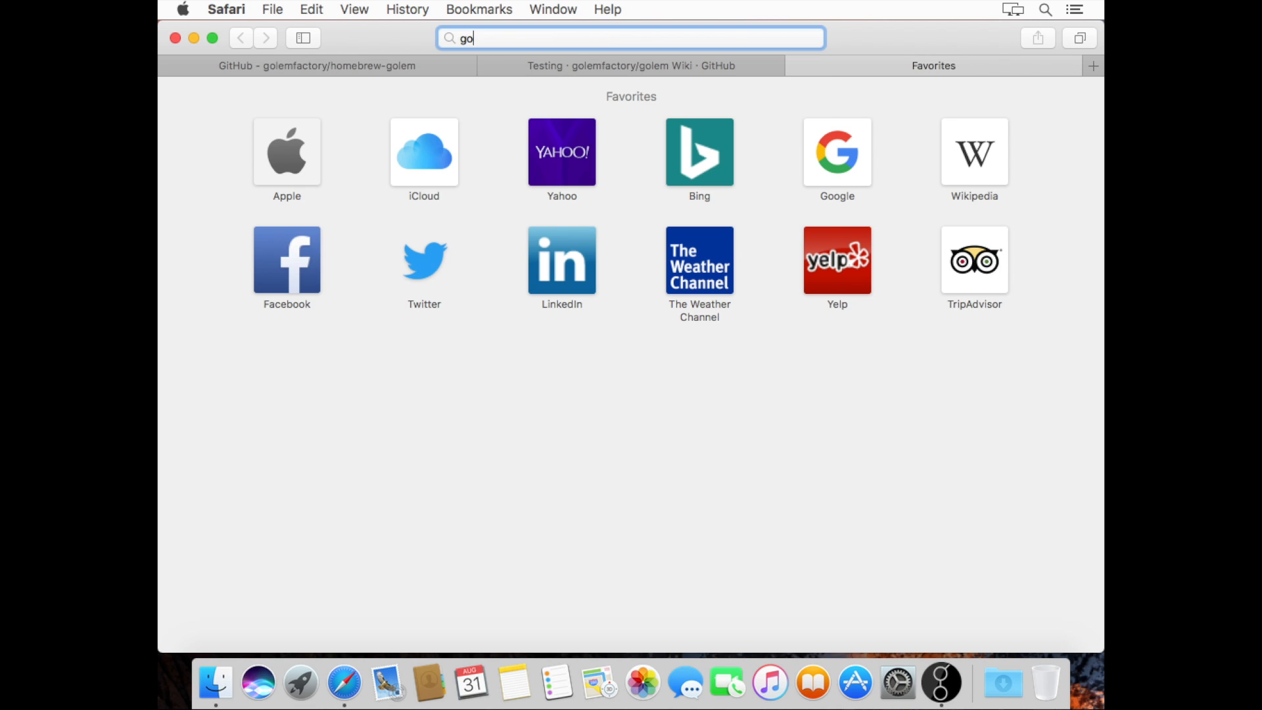
text(lem)
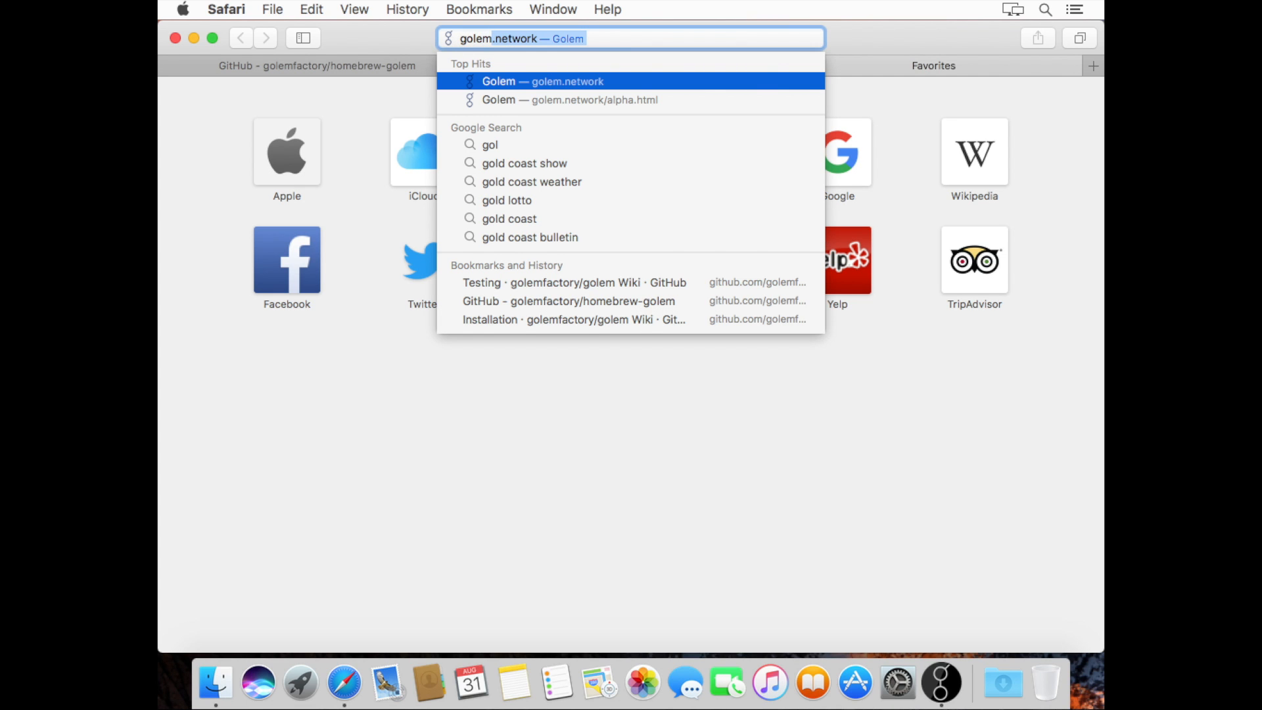
text(.timjone)
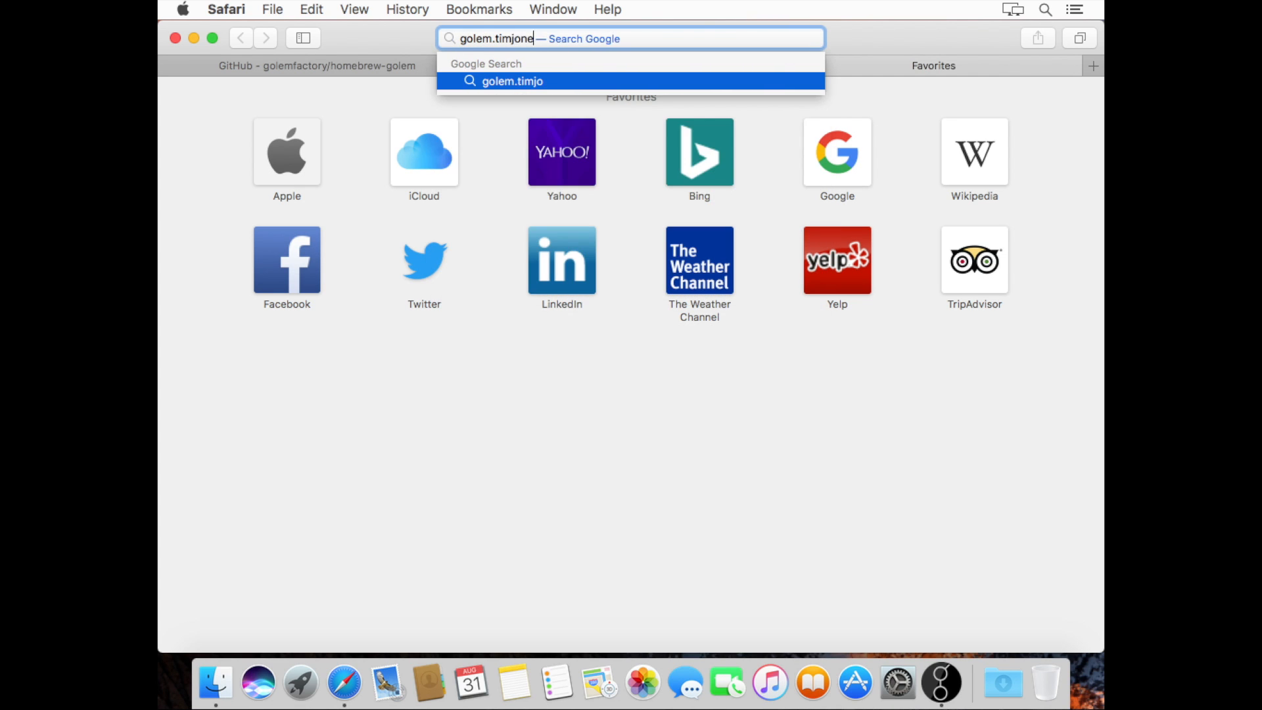
text(s.id.au)
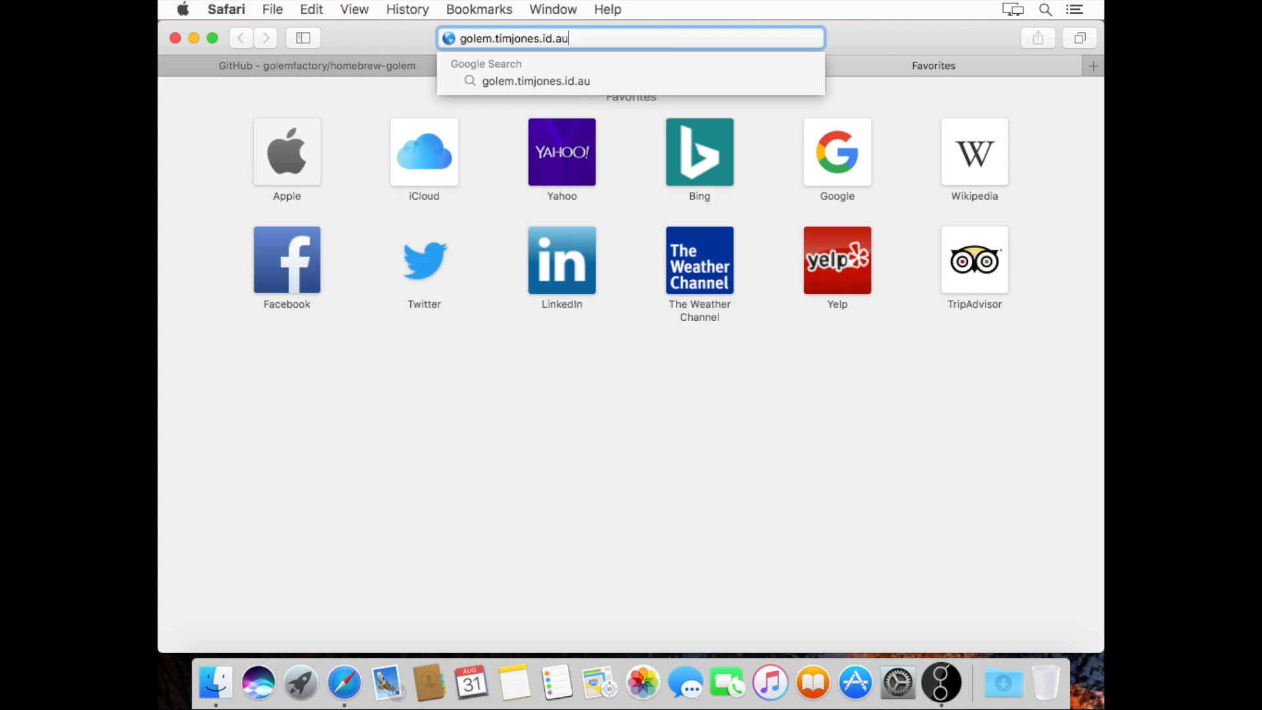
key(Return)
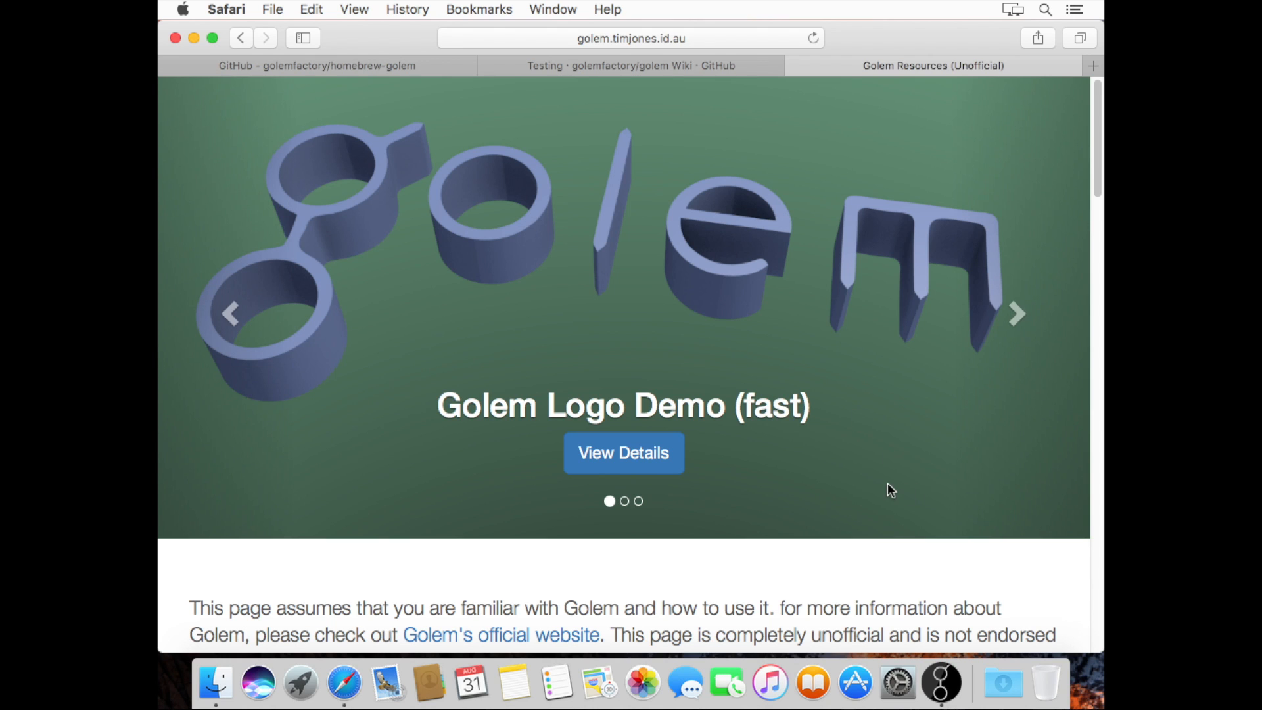
Scroll the Golem Resources page down to the footer and back up to Golem Logo Demo (fast)
scroll(888, 486, down, 10)
scroll(887, 486, down, 8)
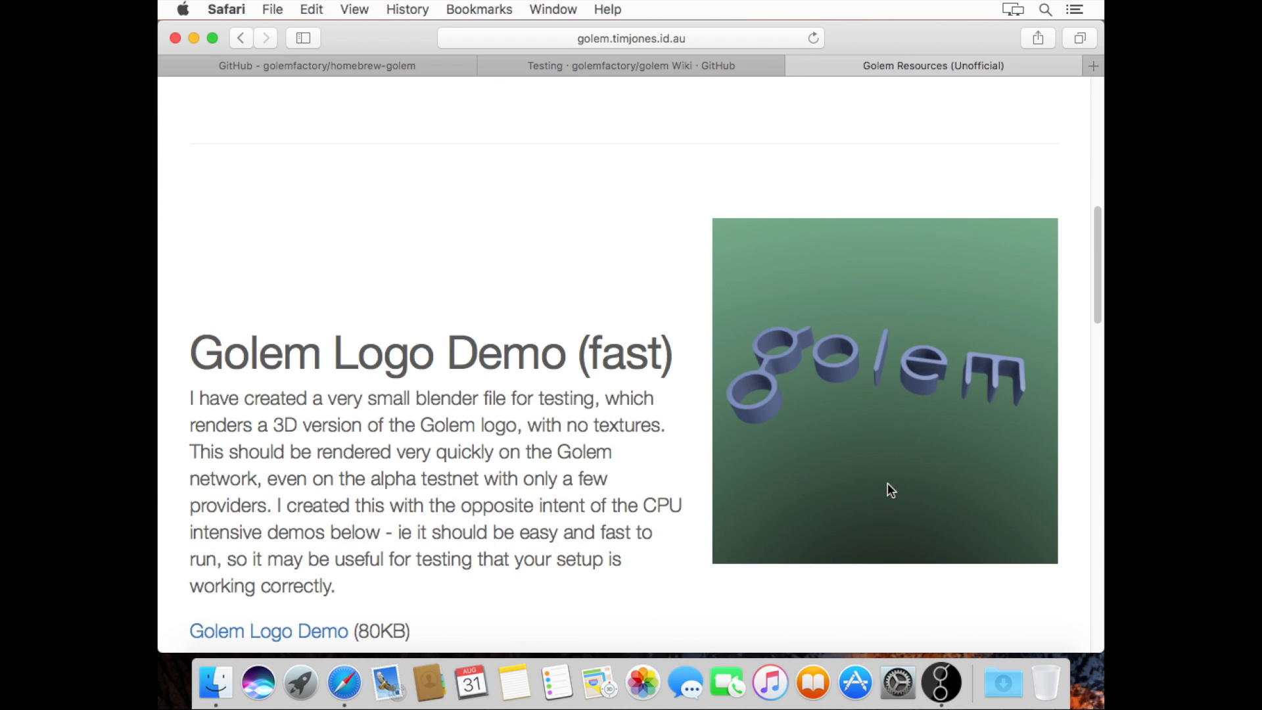
scroll(887, 486, down, 1)
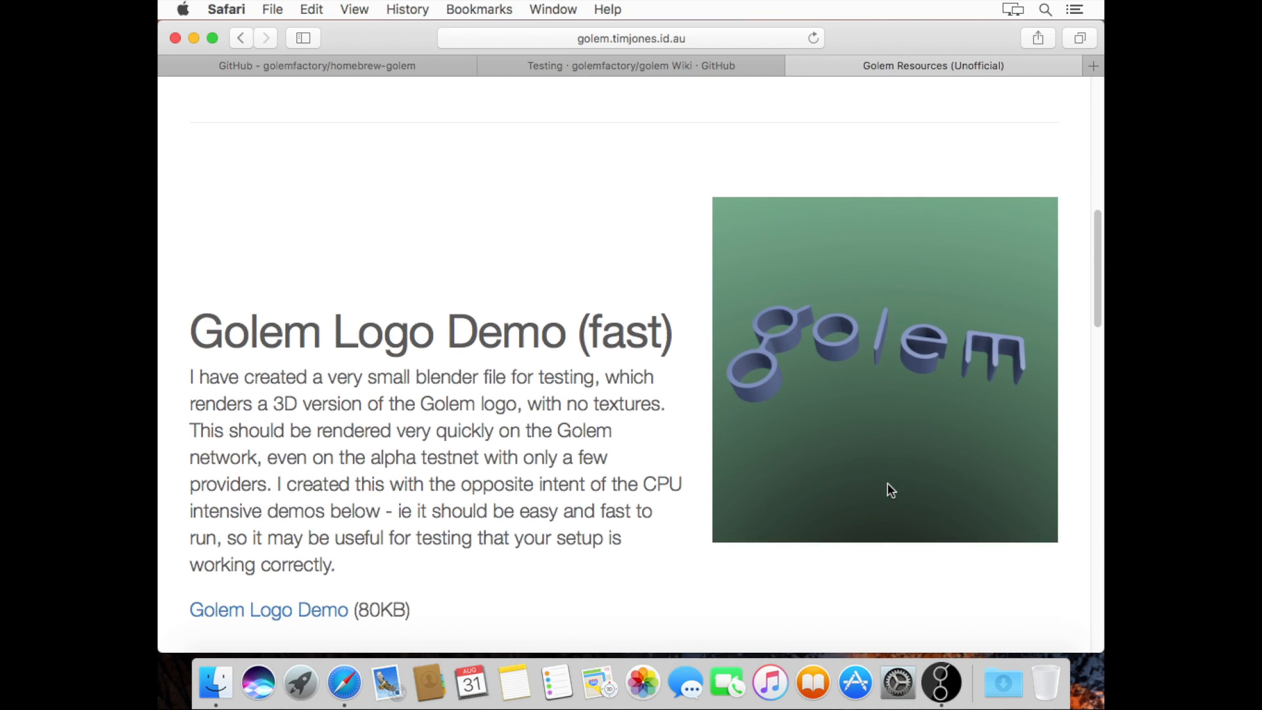
scroll(888, 486, down, 17)
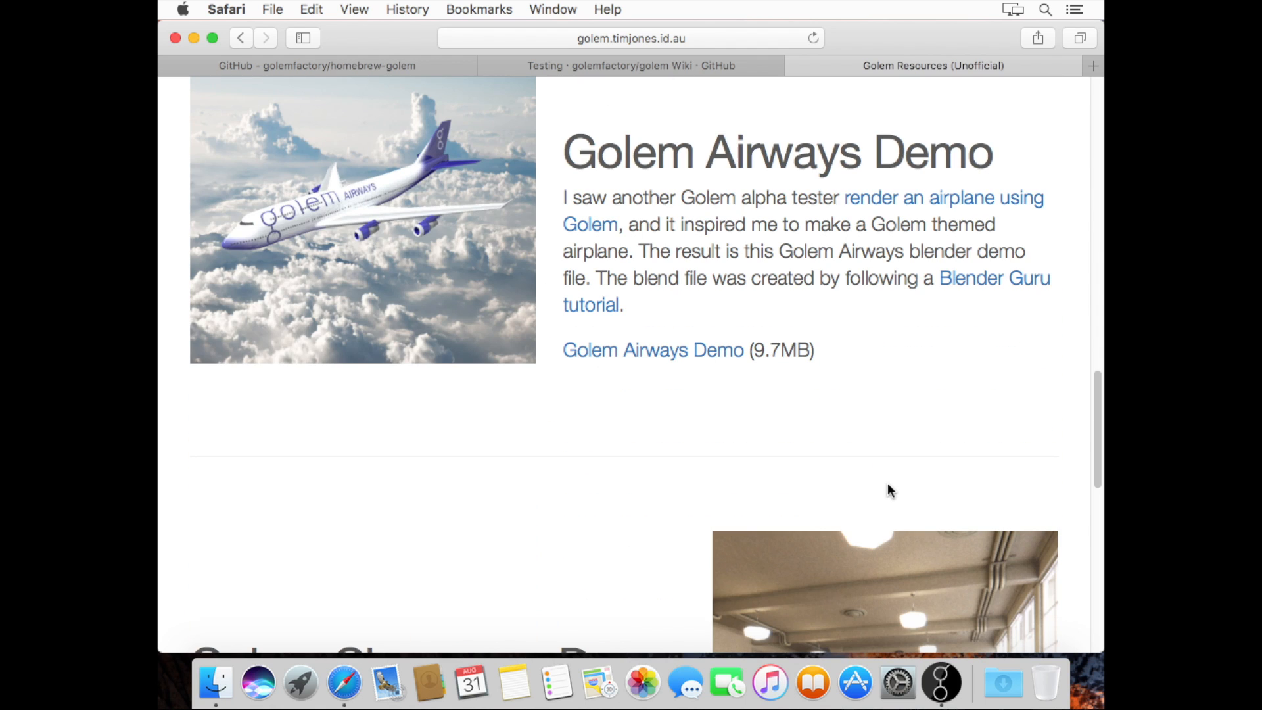
scroll(893, 370, up, 1)
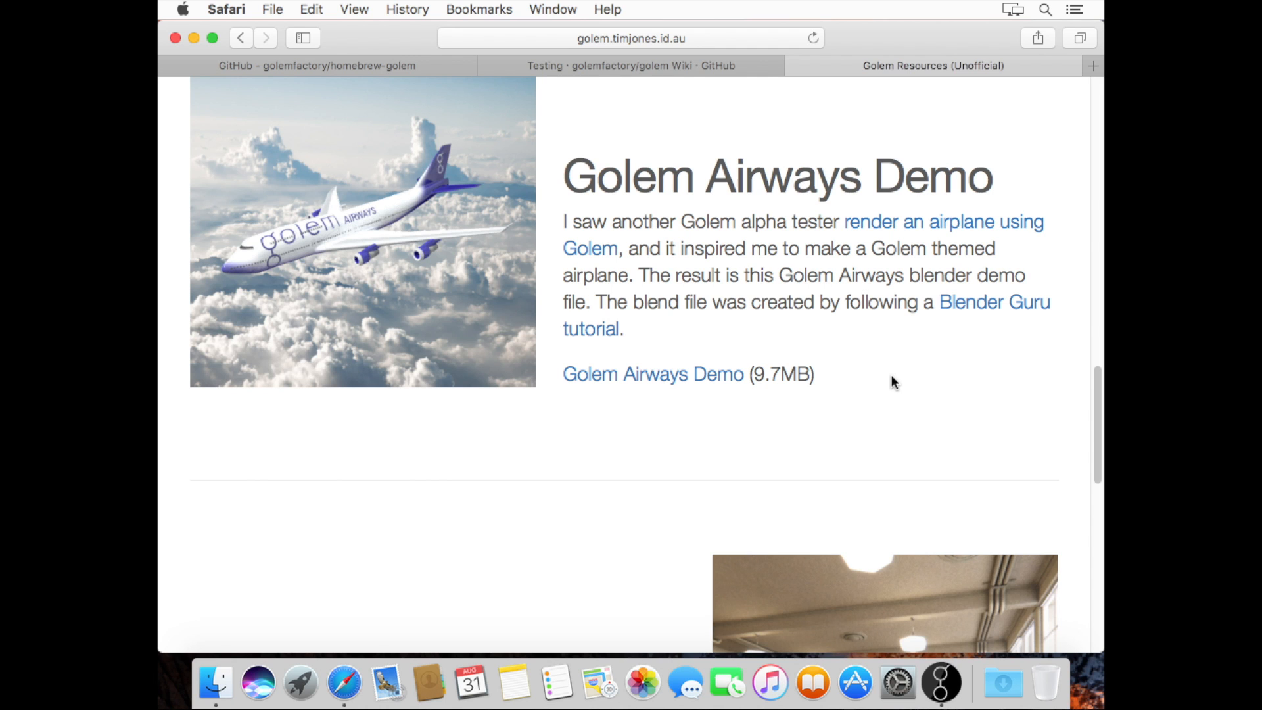
scroll(892, 379, down, 10)
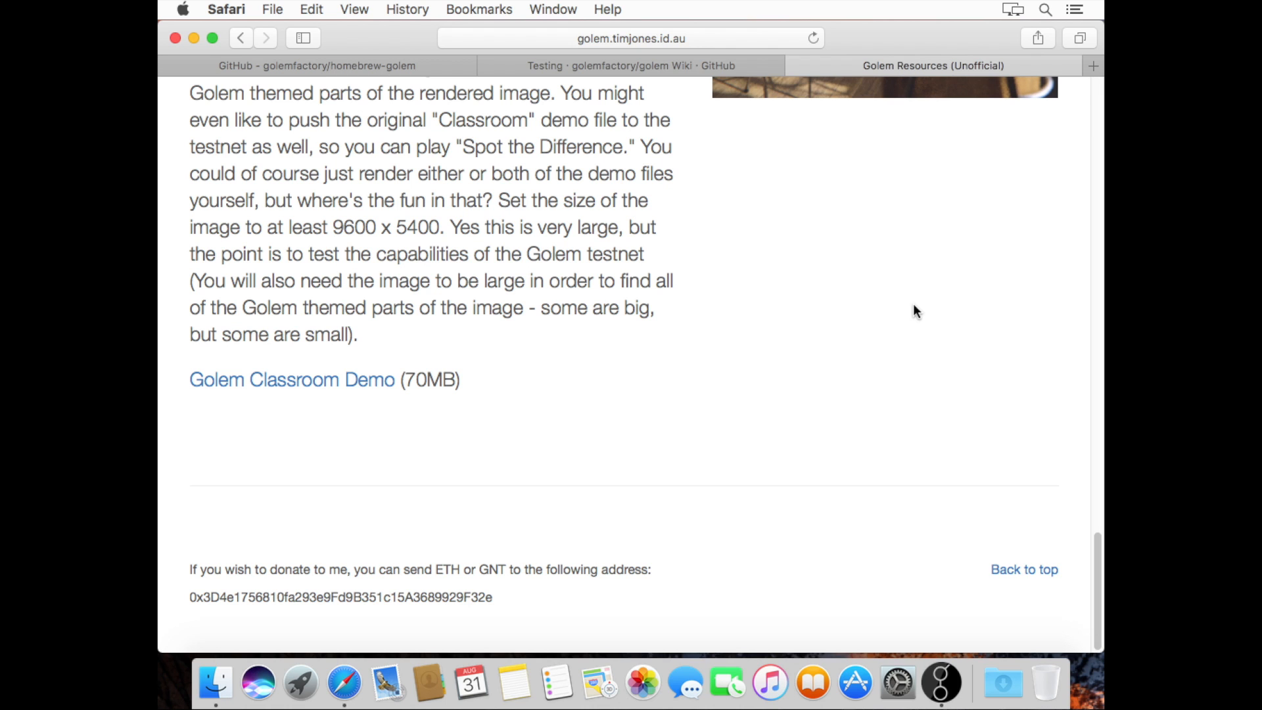
scroll(914, 306, up, 15)
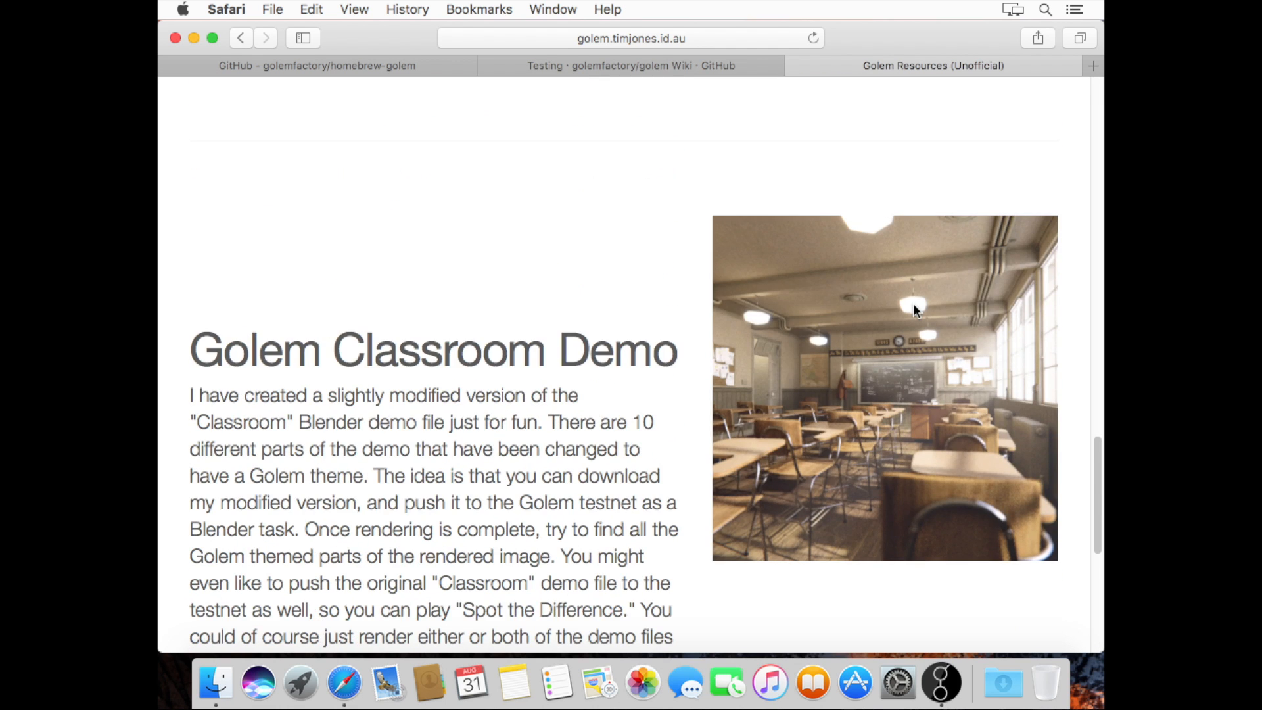
scroll(917, 310, up, 8)
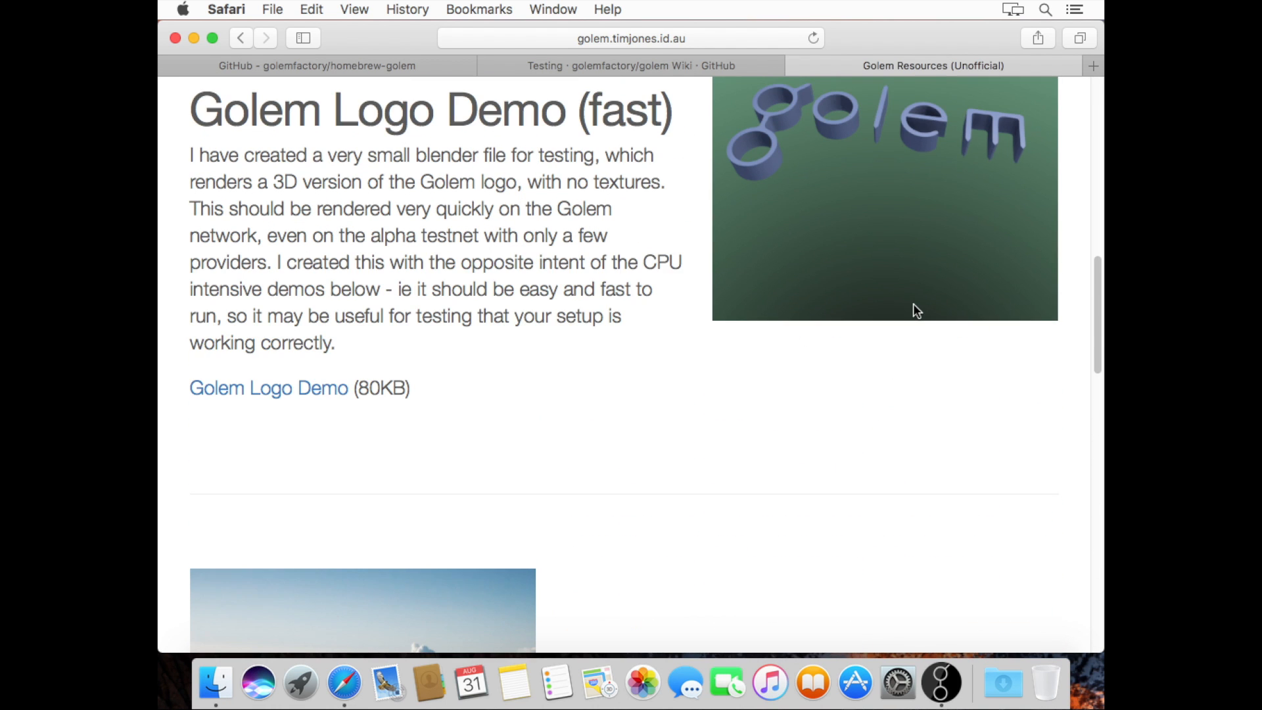
scroll(917, 311, up, 1)
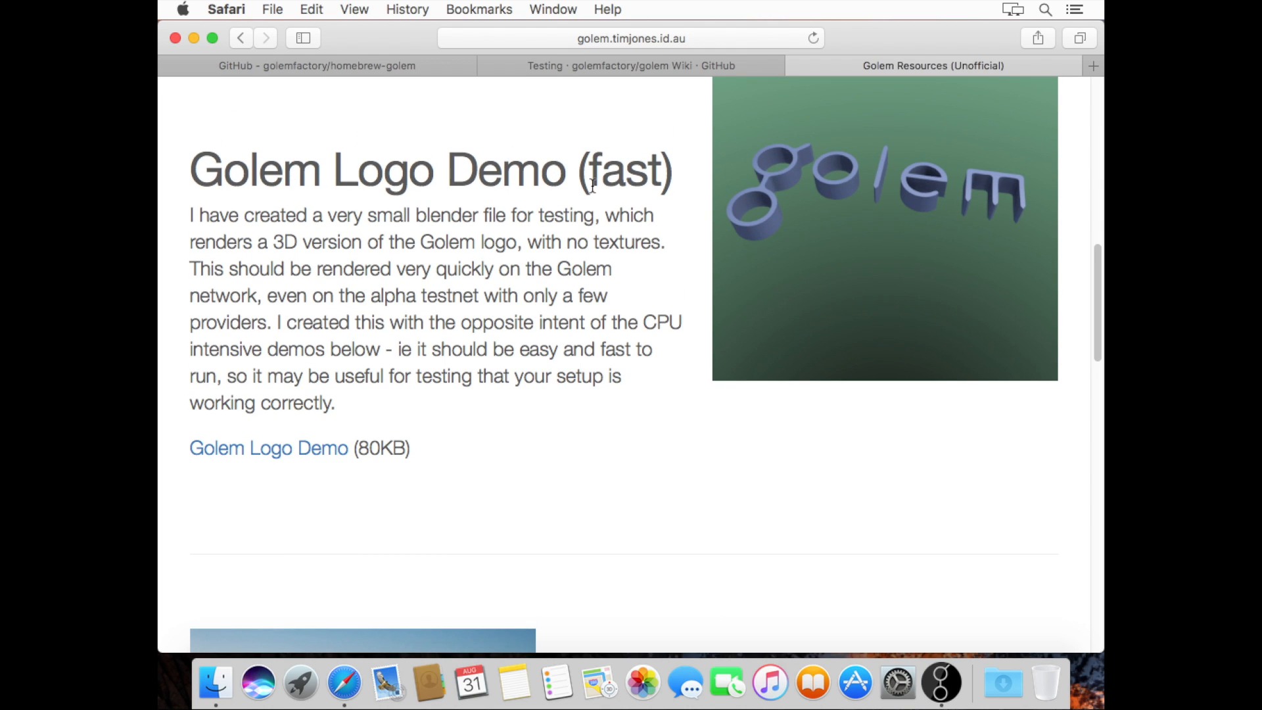
Download the Golem Logo Demo and reveal golem-header.blend in the Finder Downloads folder
click(266, 447)
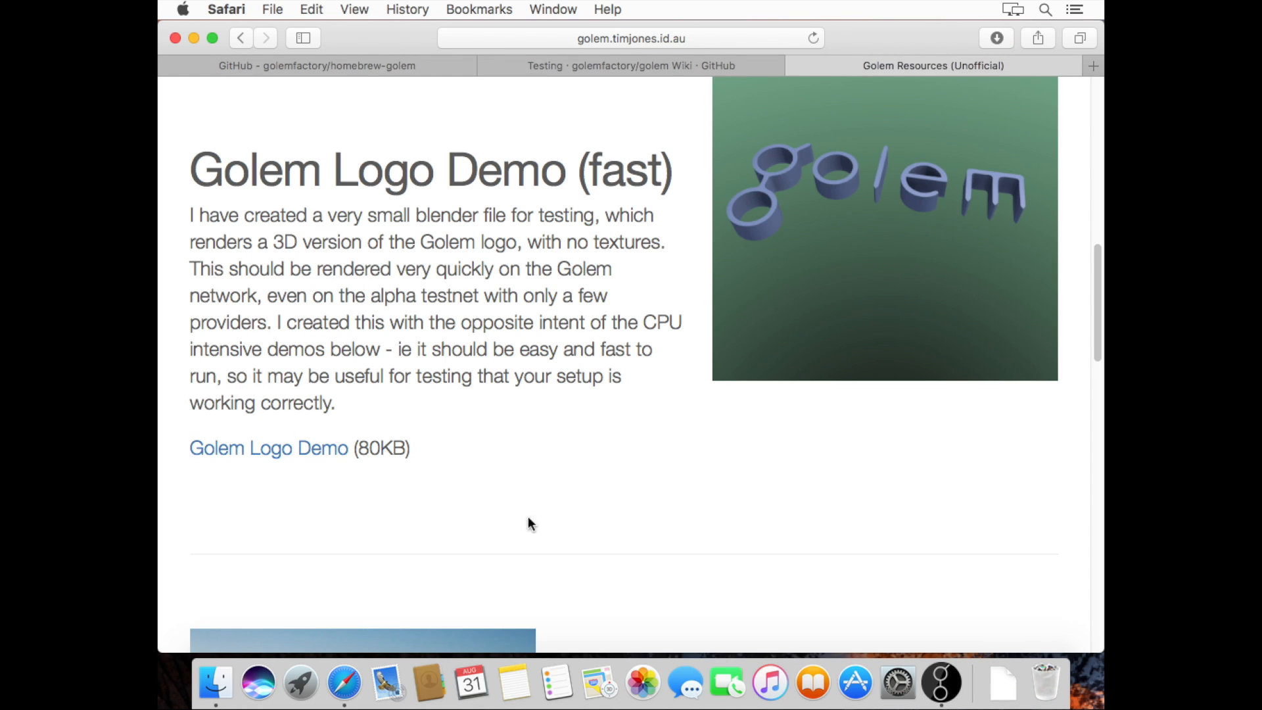
click(1004, 684)
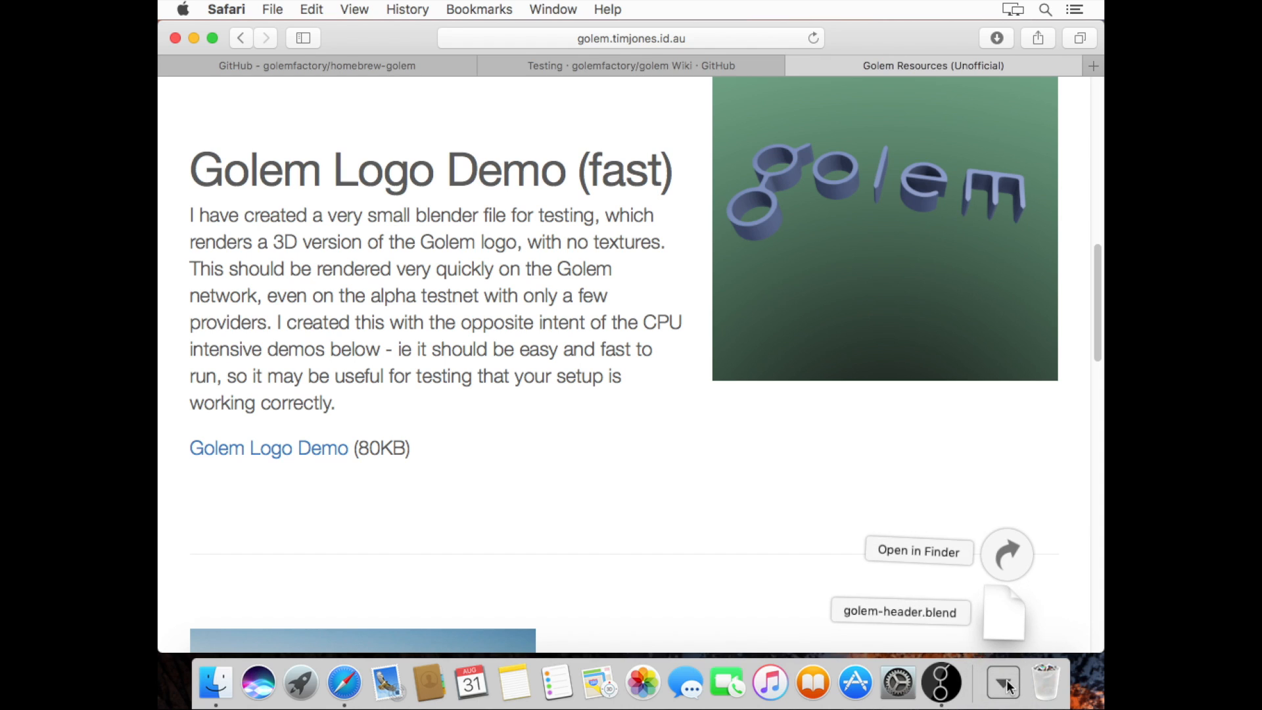
click(993, 567)
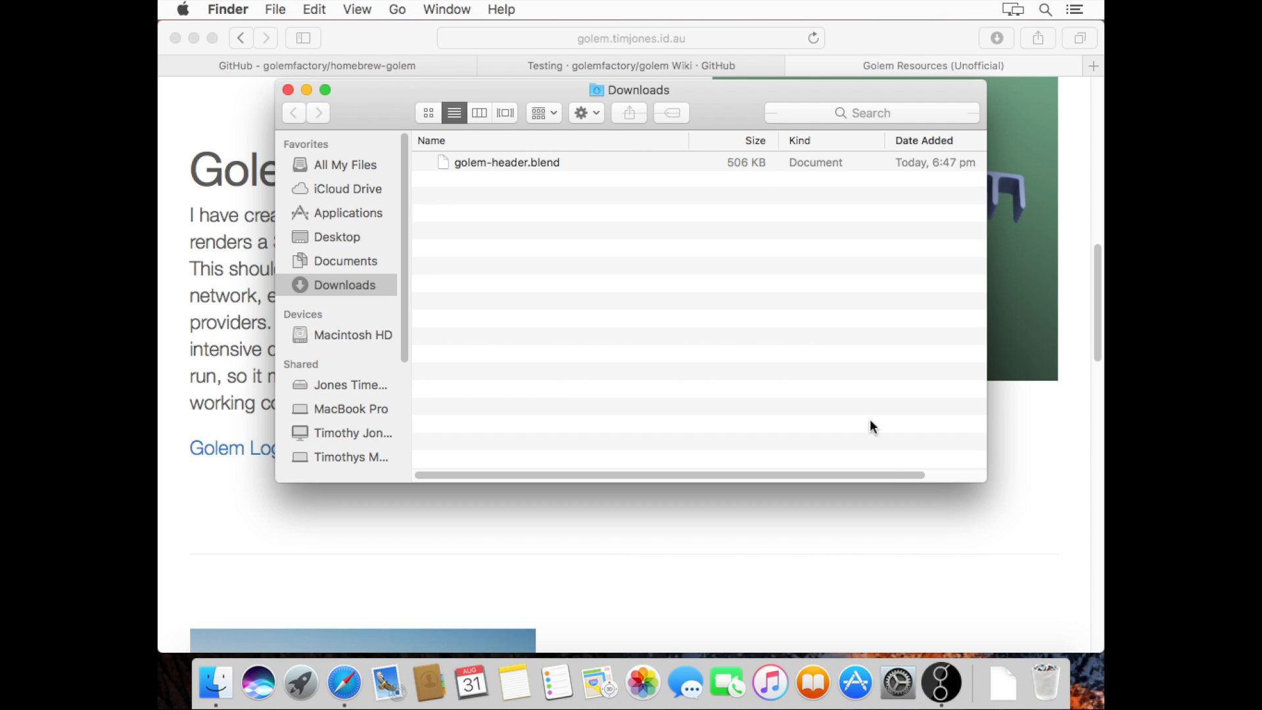
Drag golem-header.blend into Golem's Tasks, name the task LogoTest1 and proceed to settings
click(945, 685)
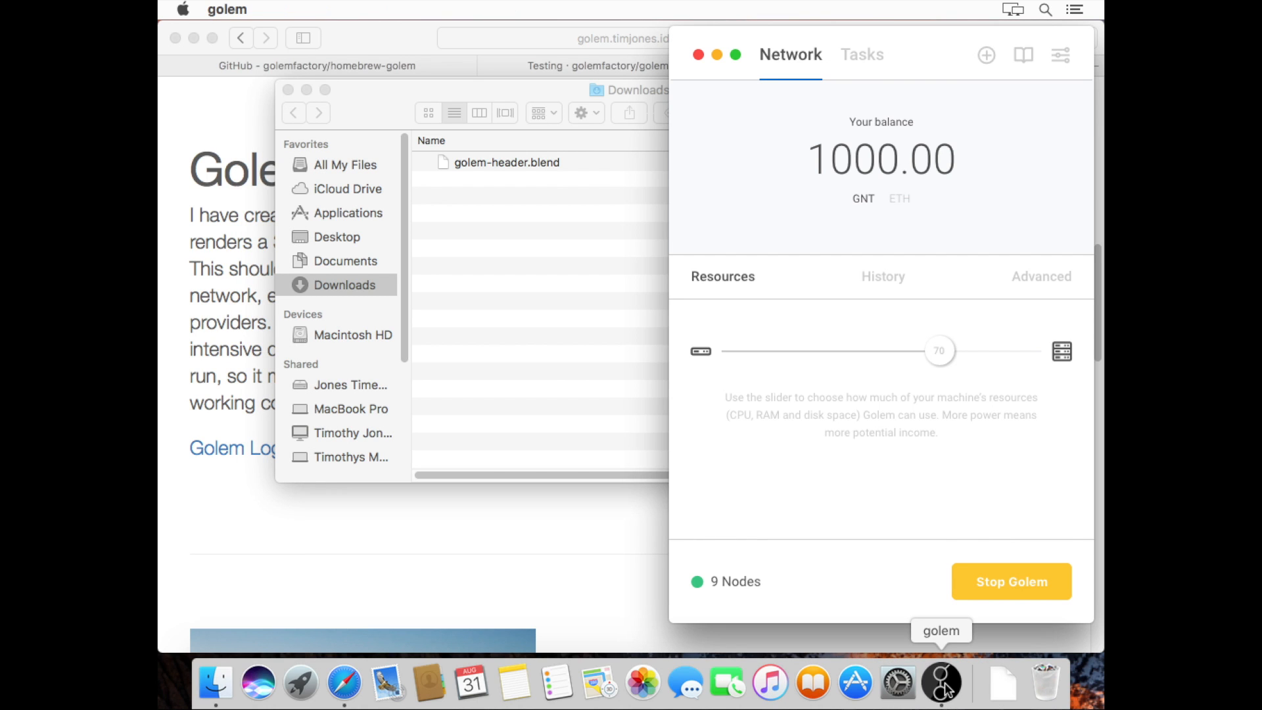
click(864, 65)
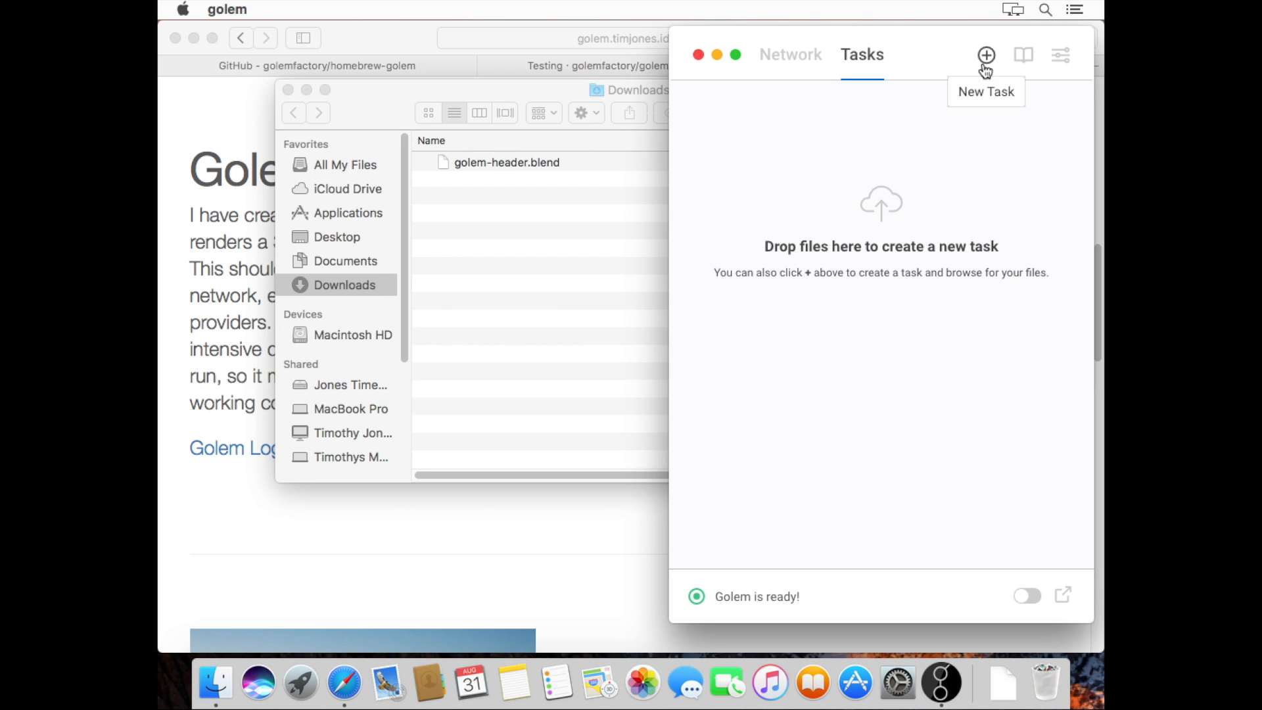
click(530, 163)
drag(531, 163, 771, 170)
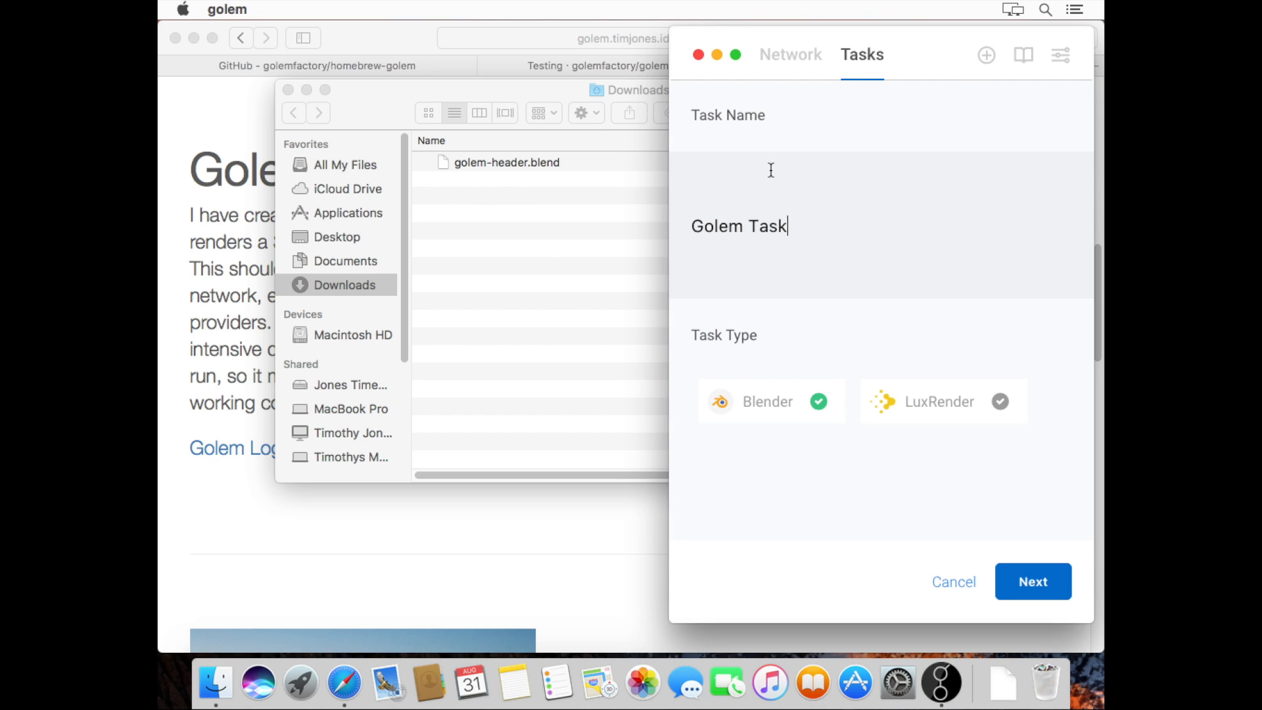
key(BackSpace)
key(BackSpace)
key(BackSpace)
key(BackSpace)
key(BackSpace)
key(BackSpace)
key(BackSpace)
key(BackSpace)
key(BackSpace)
key(BackSpace)
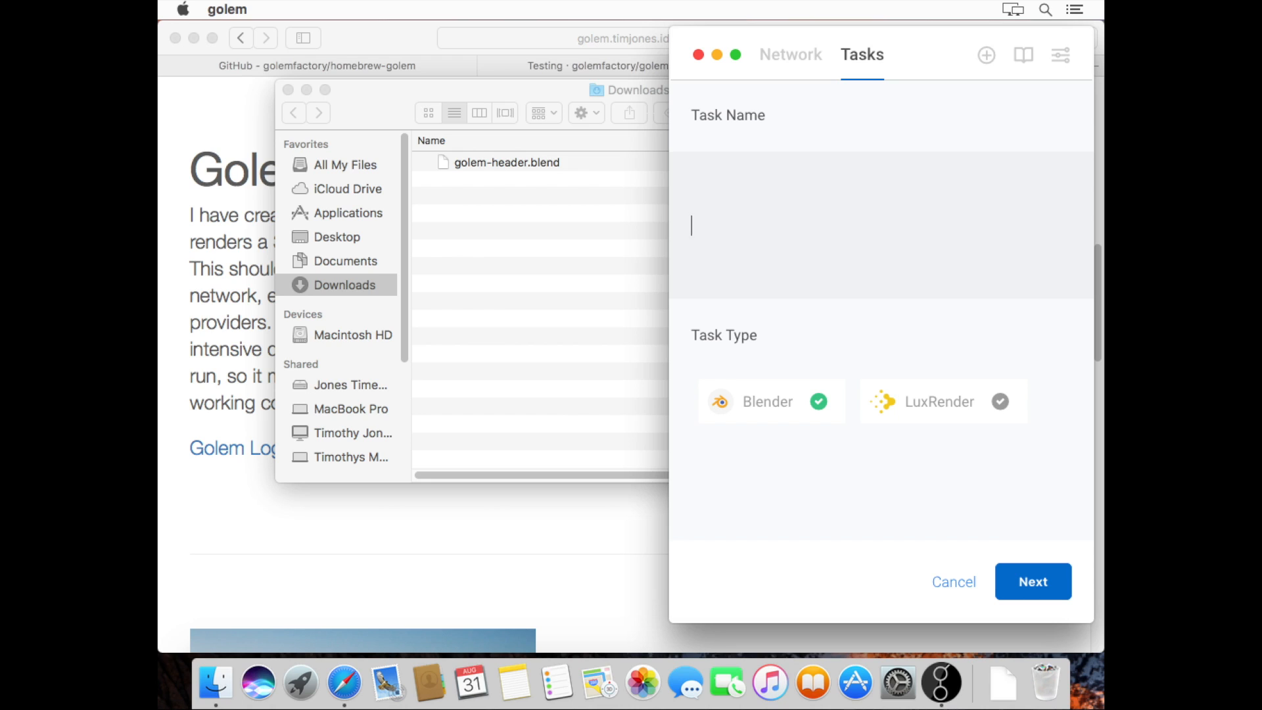
text(LogoTest1)
click(1030, 568)
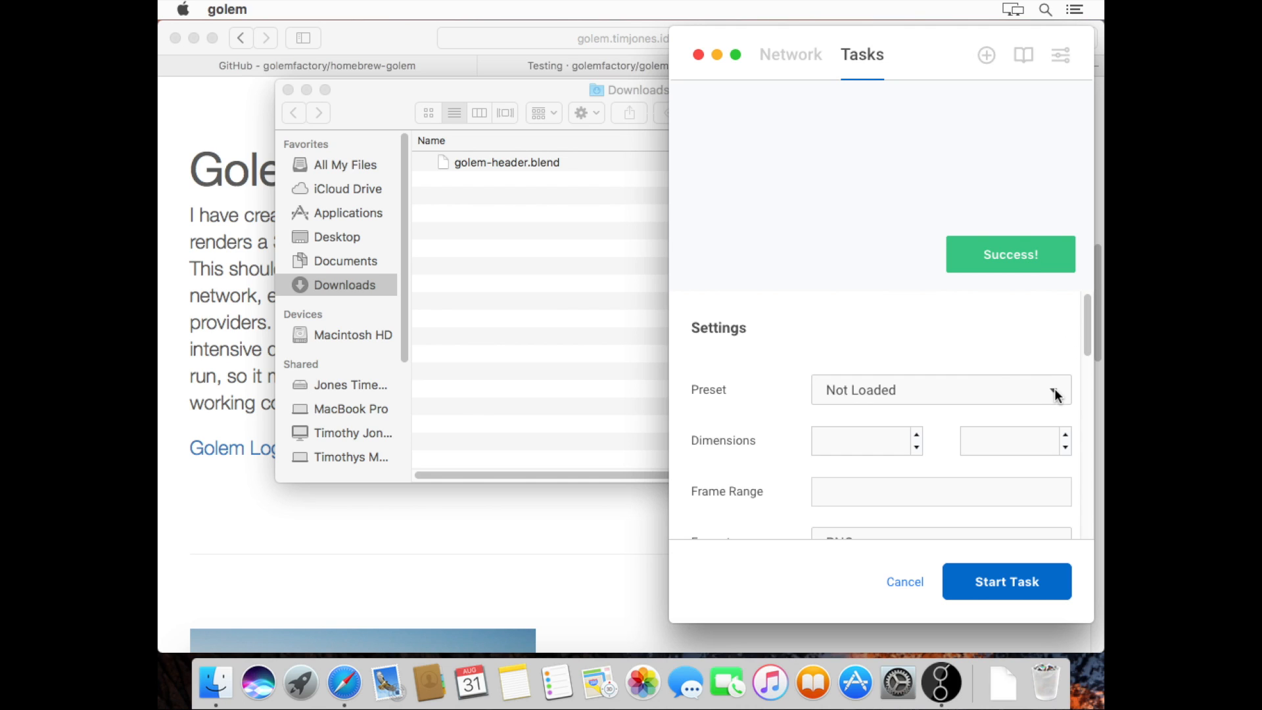
Check the demo web page, then set the render dimensions to 1024 by 768
drag(1088, 342, 1088, 367)
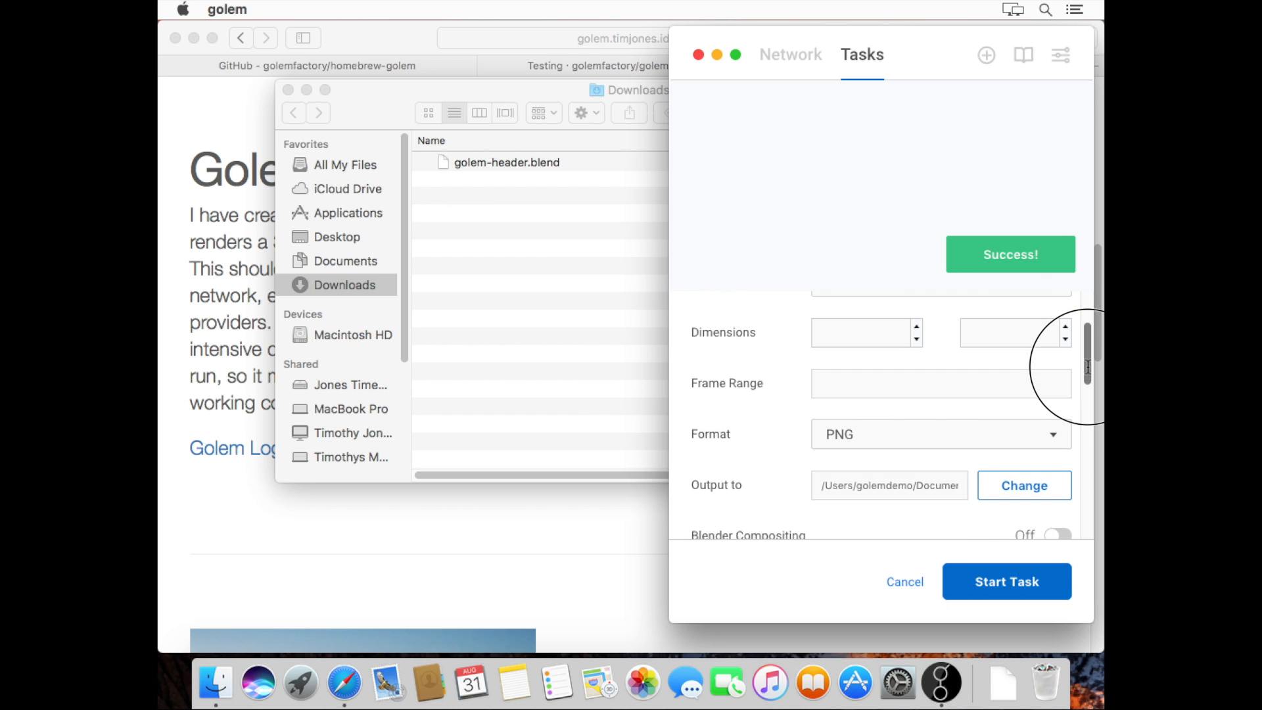
click(491, 521)
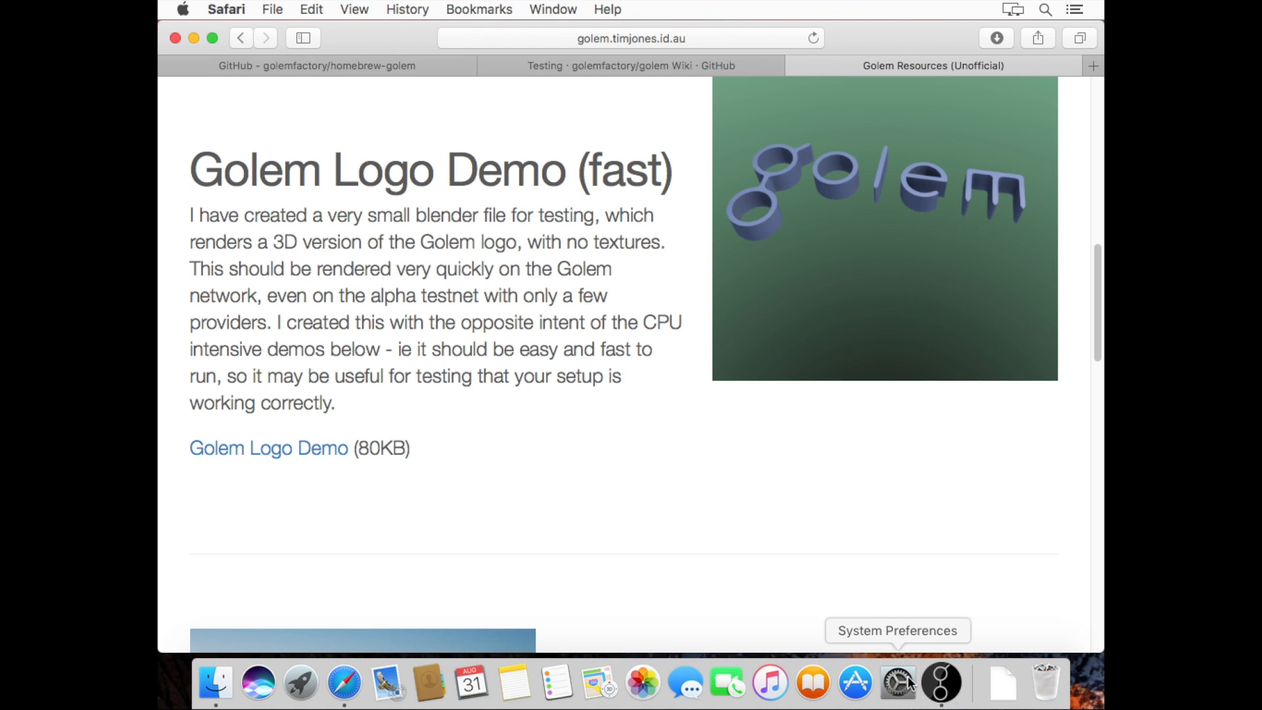
click(941, 684)
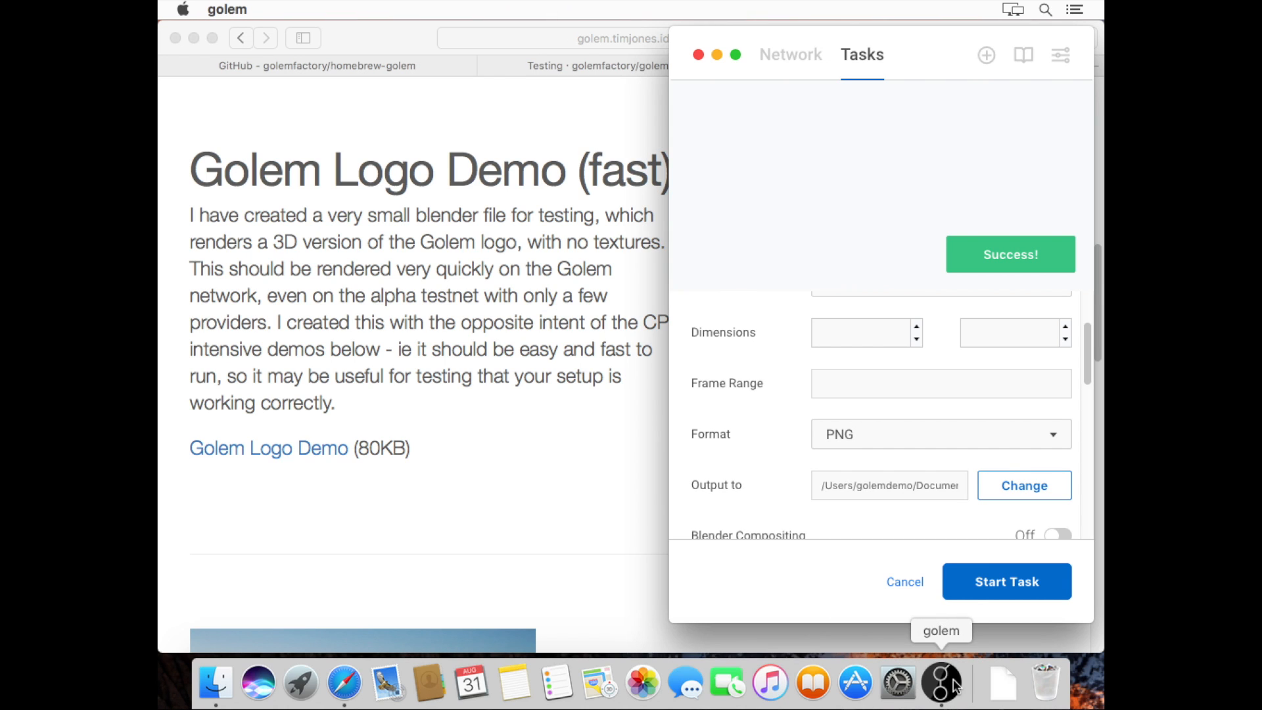
click(882, 334)
text(1024)
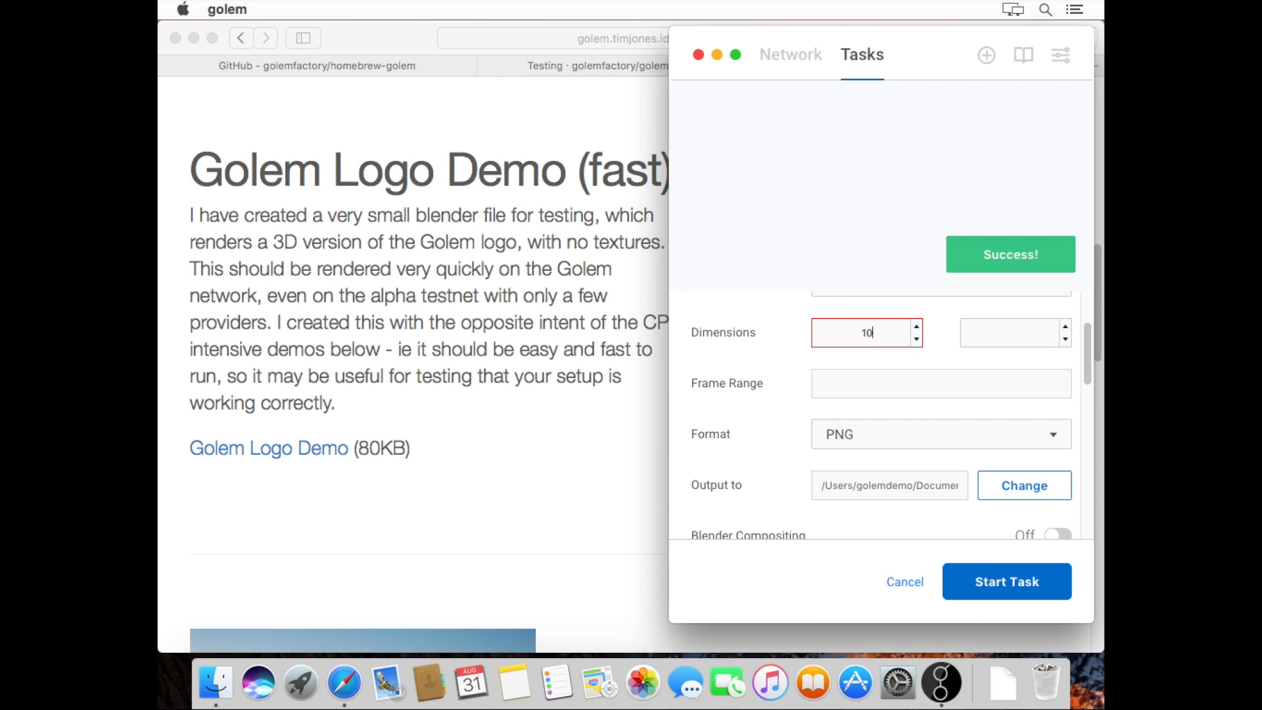
click(1000, 329)
text(768)
Set the frame range to 1-1 and keep PNG as the output format
click(947, 379)
text(1-1)
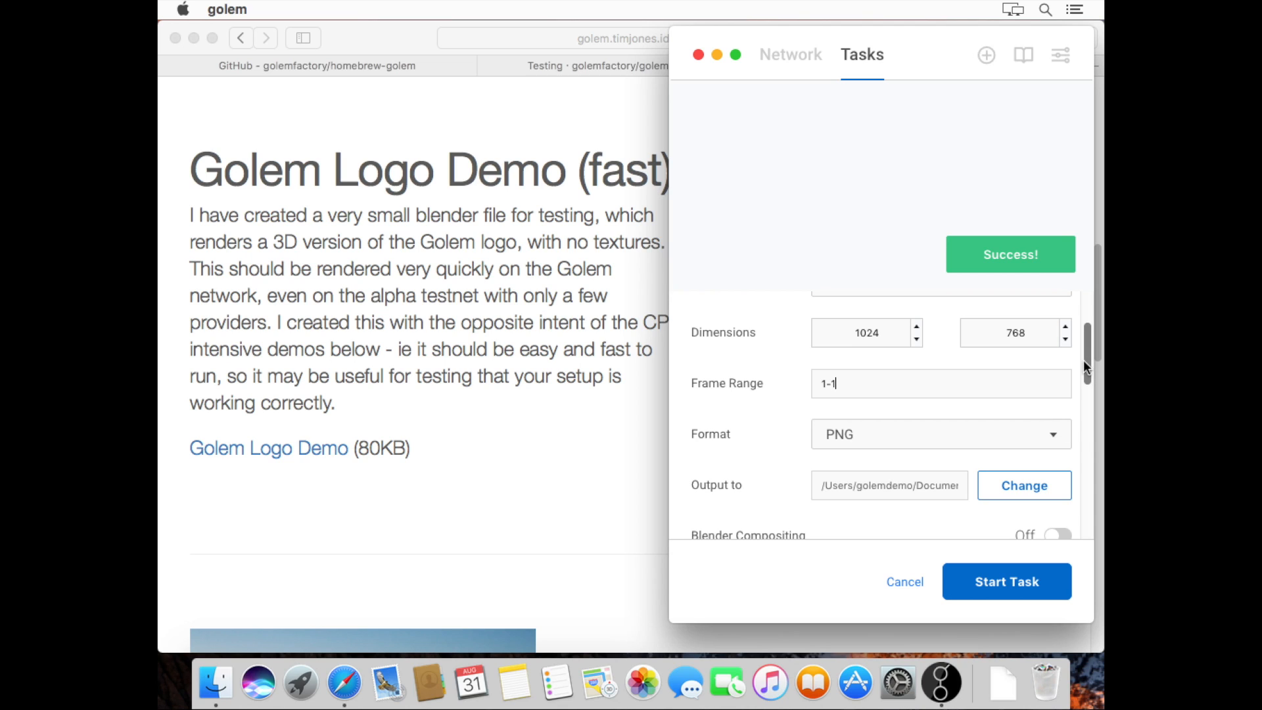
click(1055, 435)
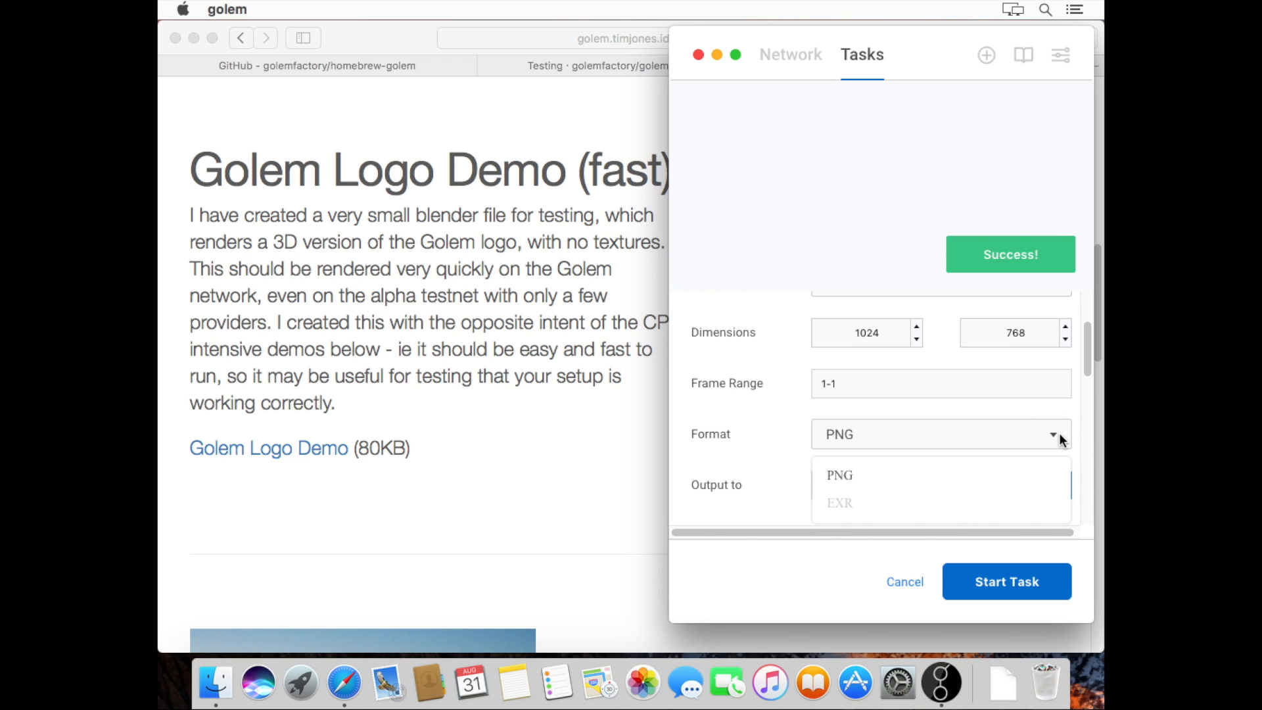
click(1060, 439)
drag(1087, 345, 1086, 380)
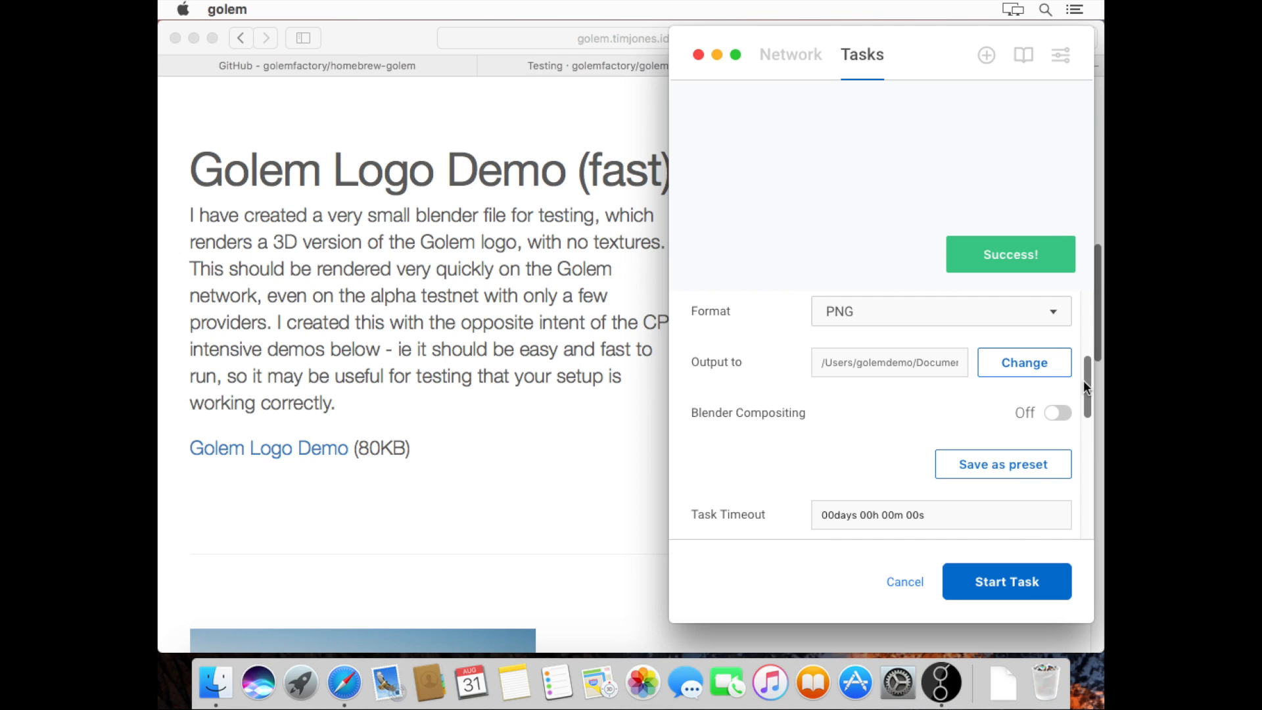
scroll(1078, 382, down, 3)
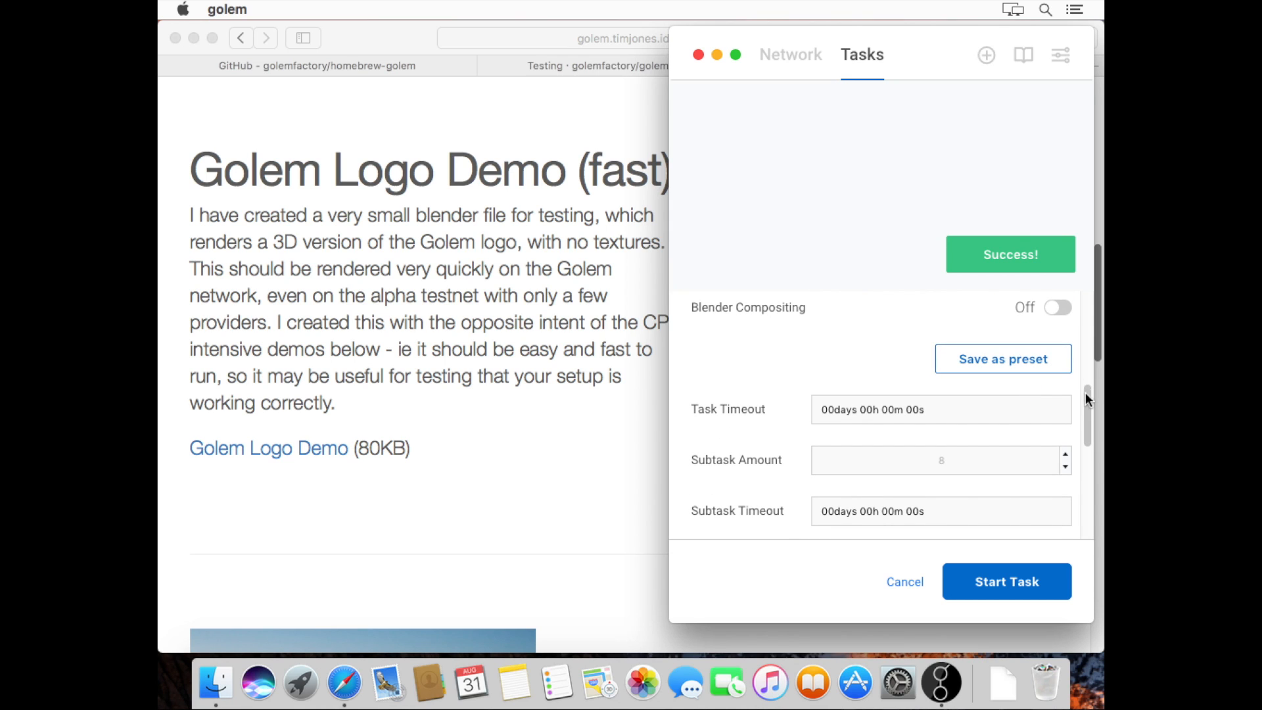
drag(1088, 396, 1090, 409)
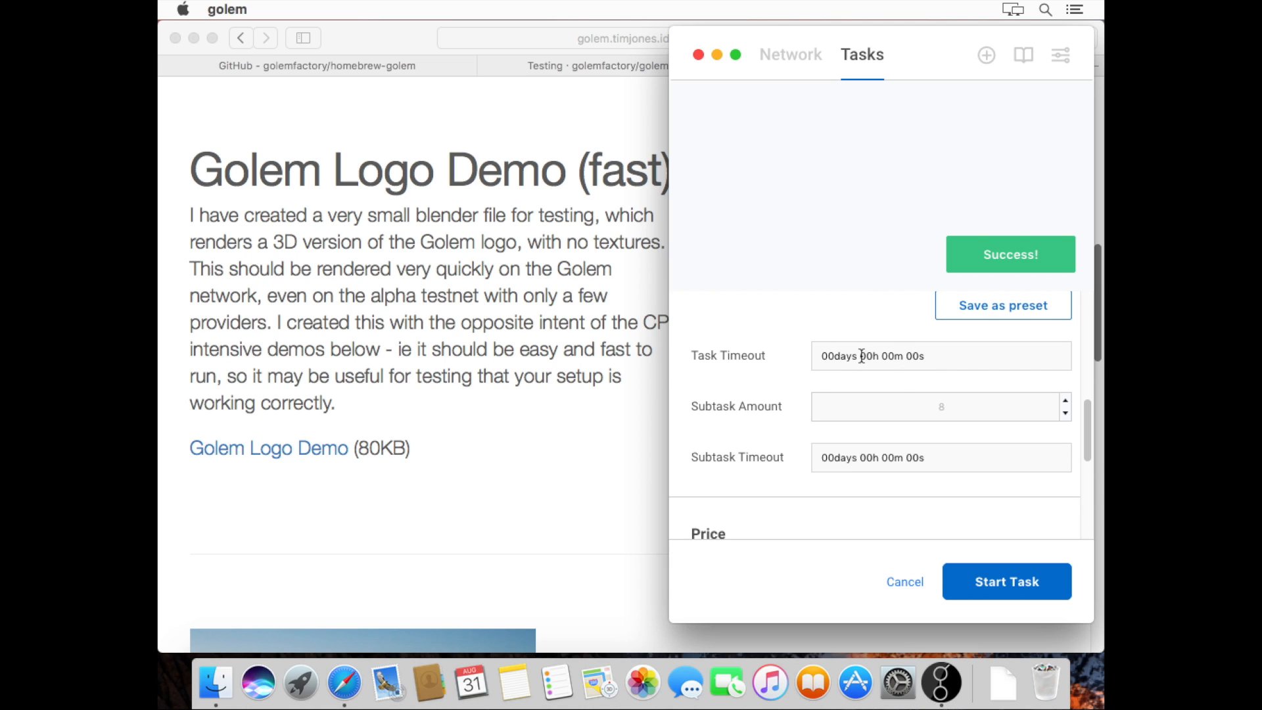
Enter an 18-hour task timeout and set the subtask amount to 8
text(18)
click(965, 406)
click(965, 407)
text(8)
Set the subtask timeout to 12 hours and bring the Safari page back
text(12)
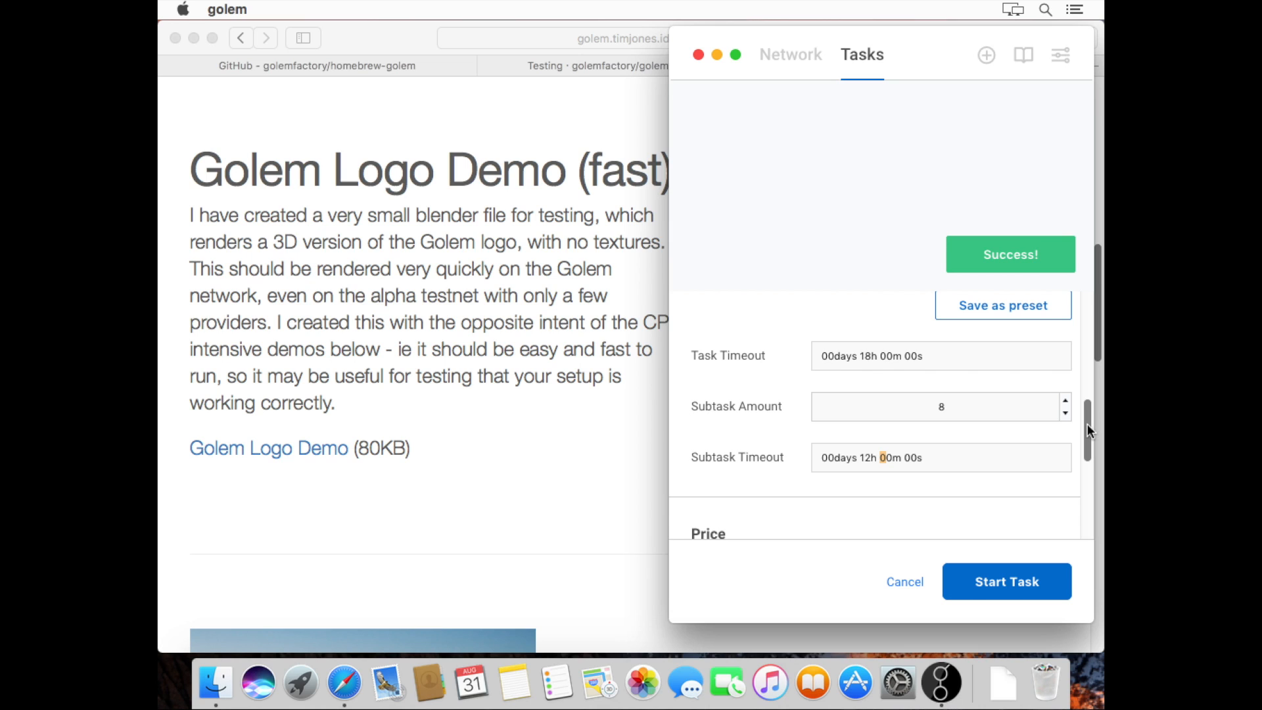
drag(1088, 429, 1089, 462)
click(536, 118)
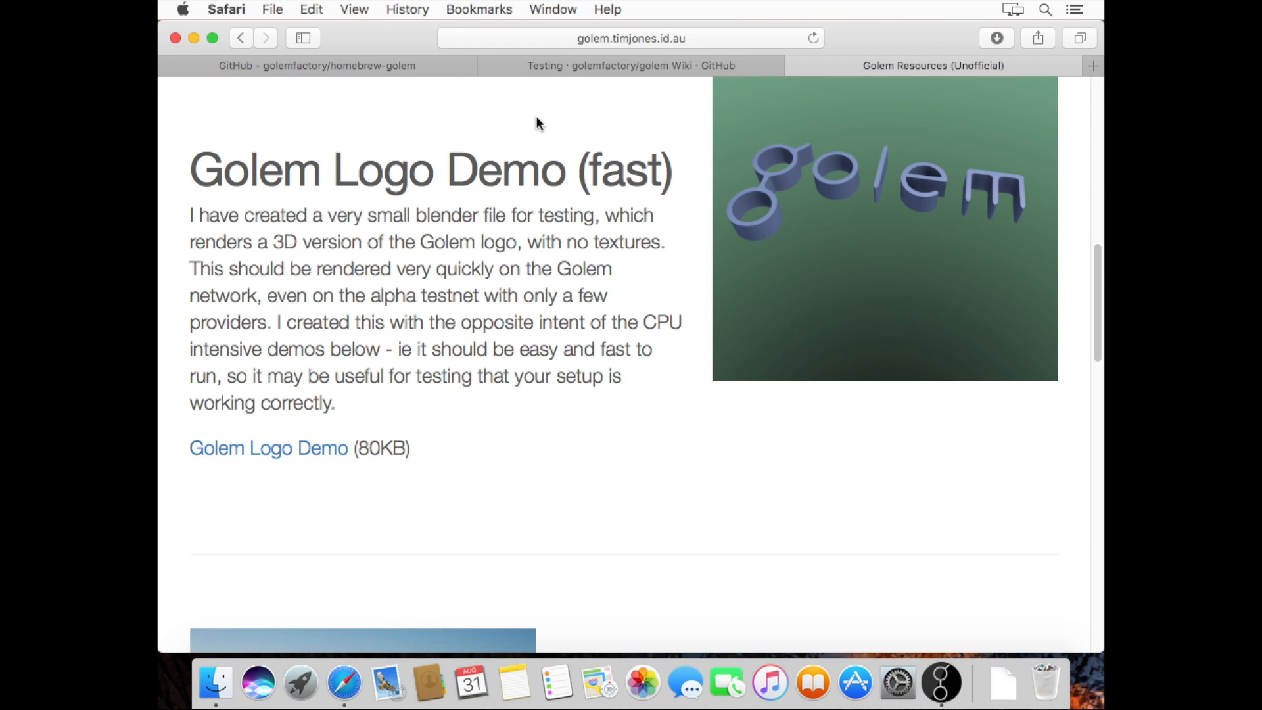
Load stats.golem.network in a new Safari tab to view the network statistics
key(super+t)
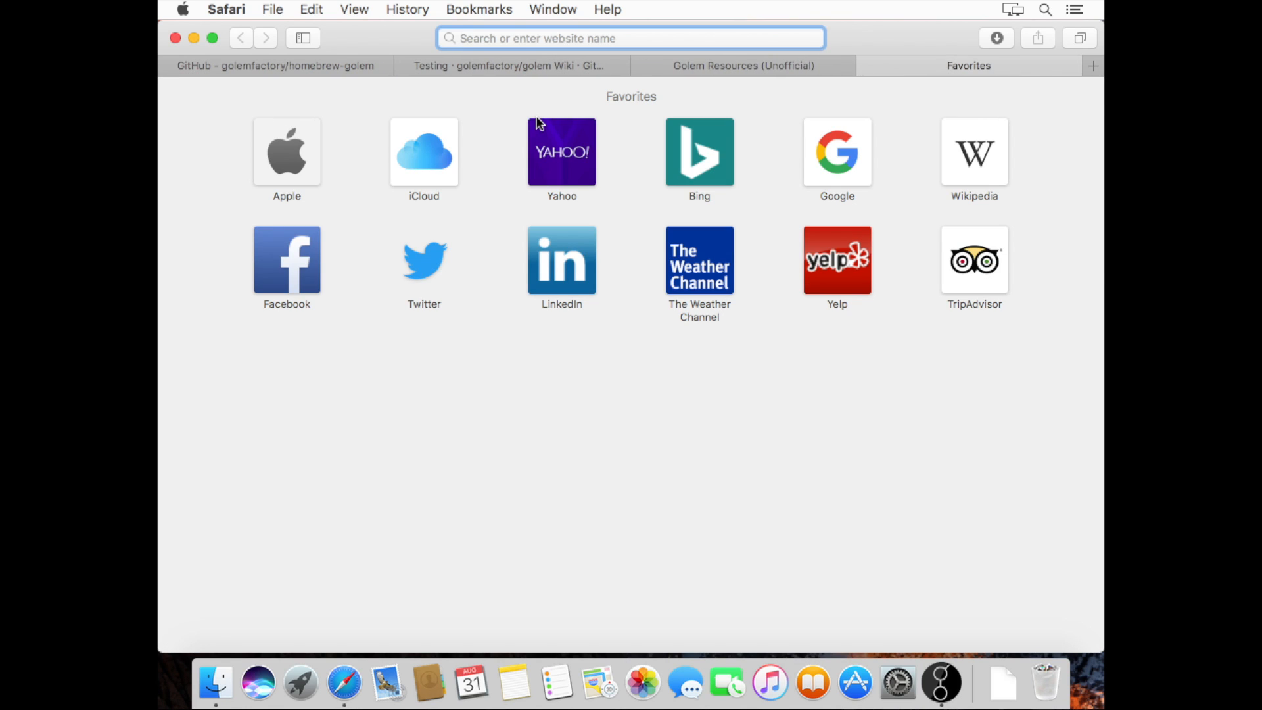
text(stats)
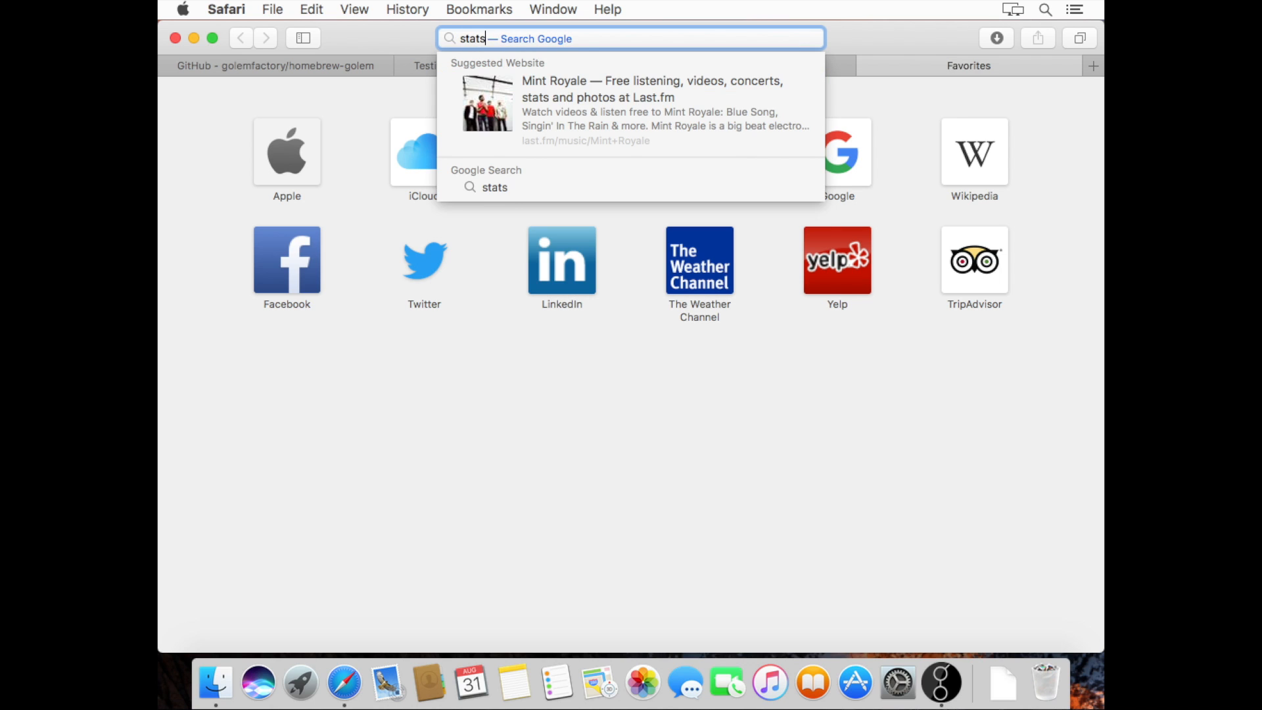
text(.golem)
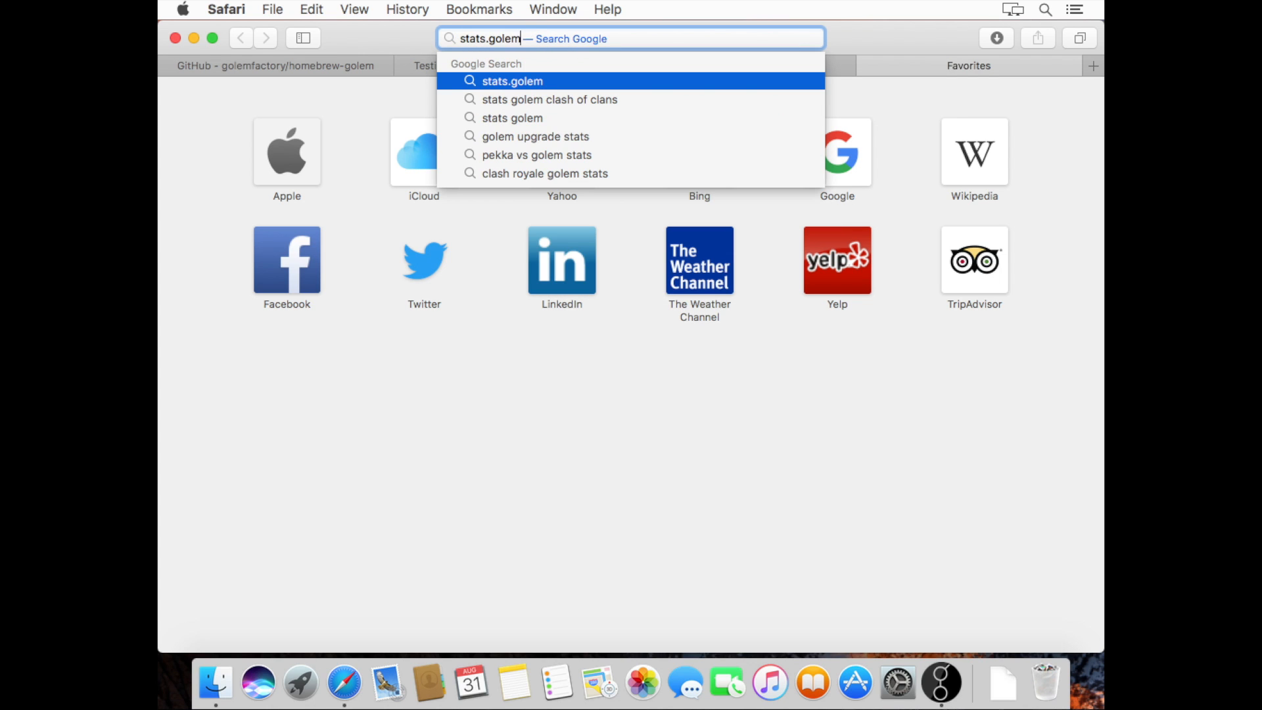
text(.network)
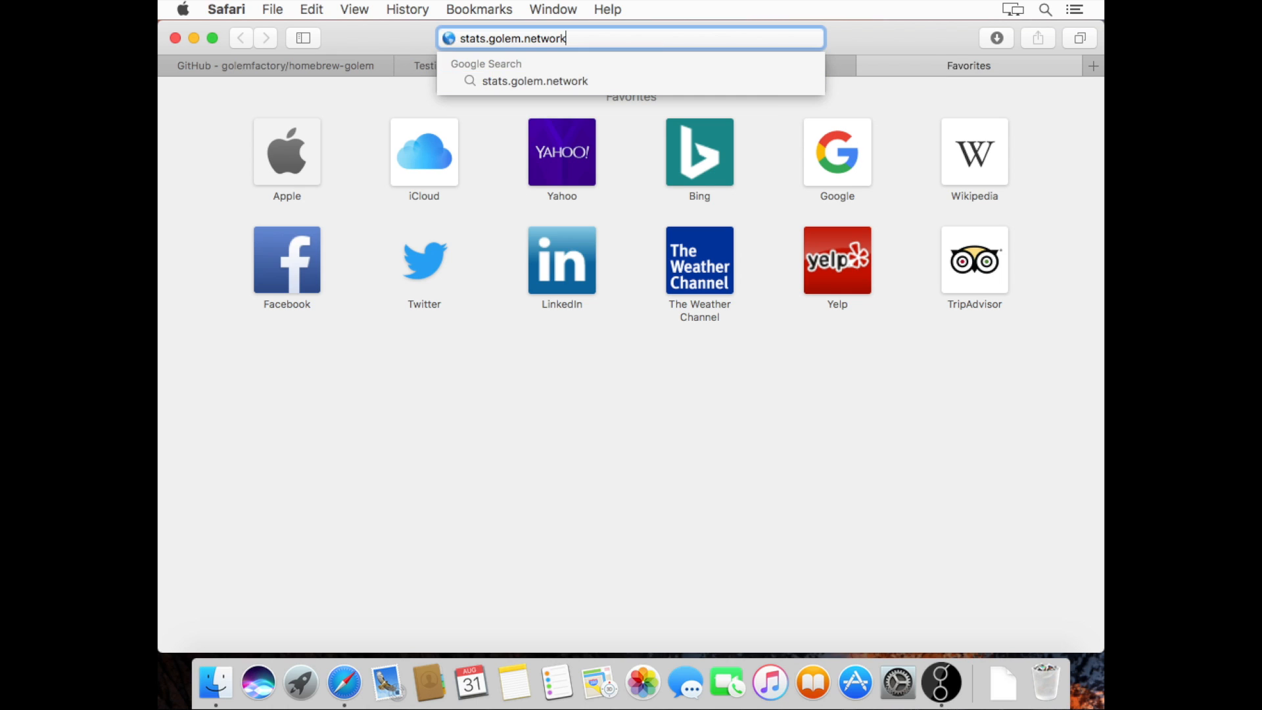
key(Return)
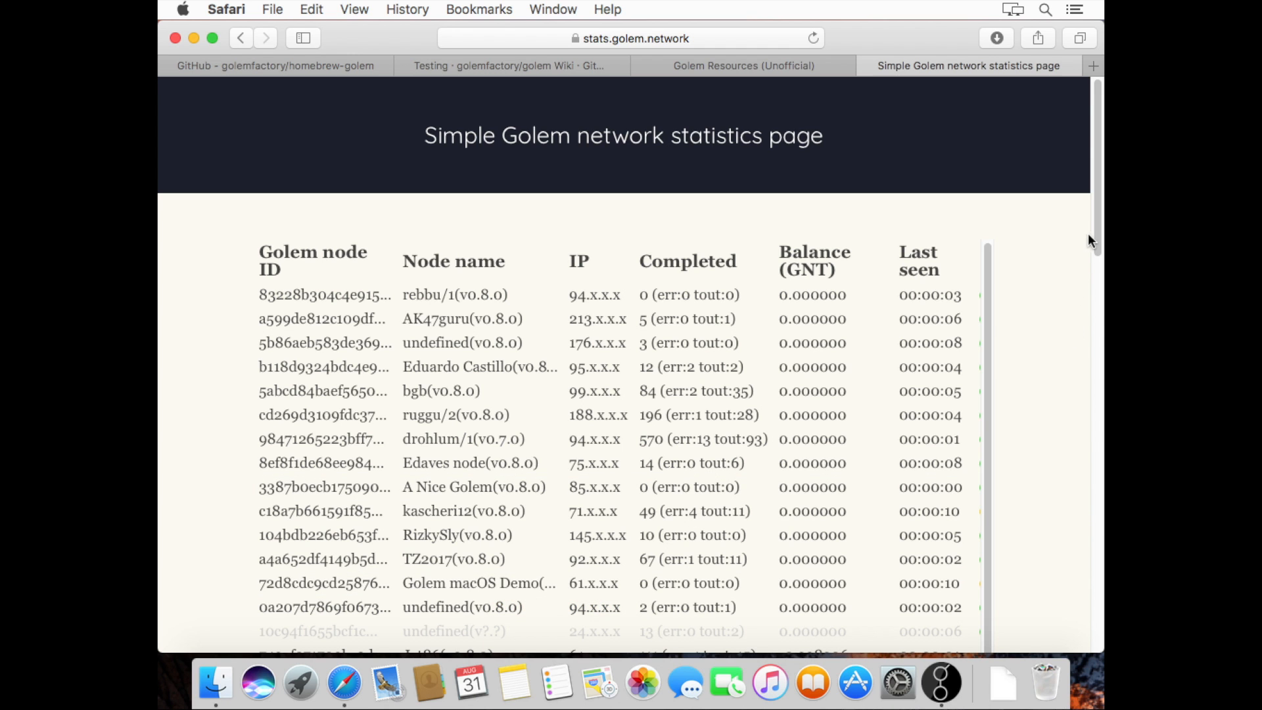
Scroll through the node statistics table, then minimise Safari to return to Golem's task form
drag(1095, 229, 1095, 287)
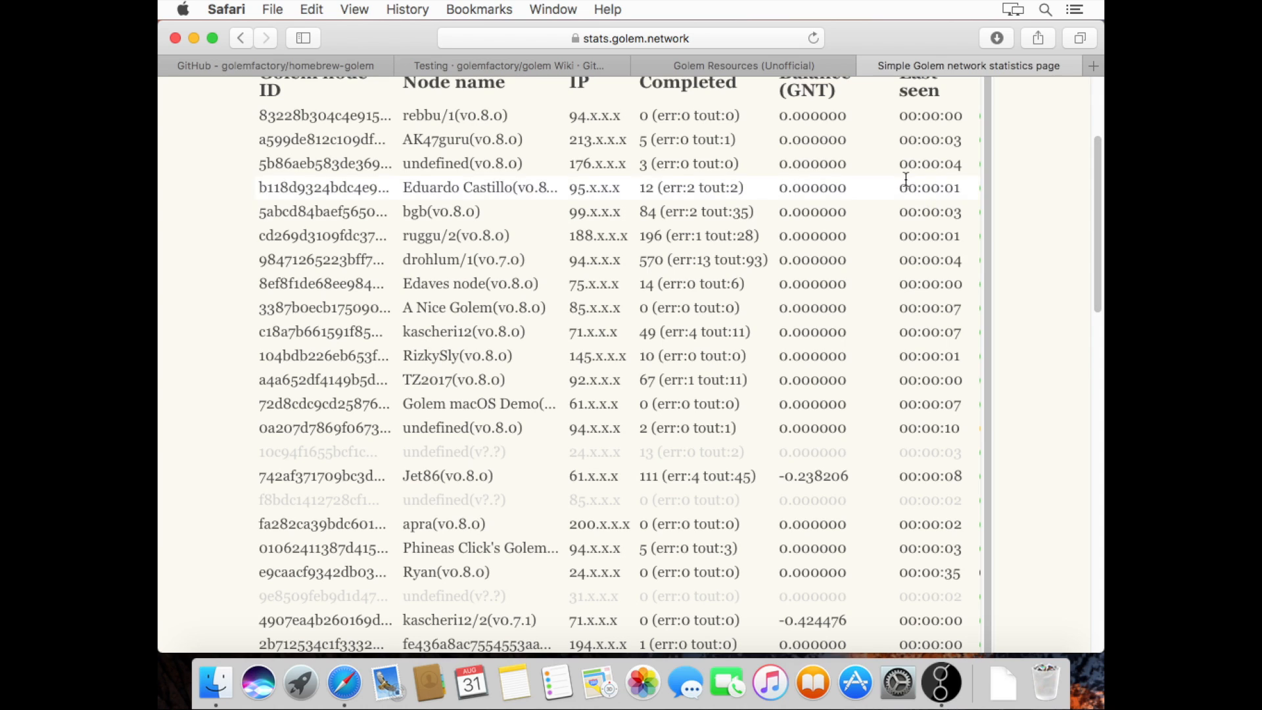
mouse_move(889, 404)
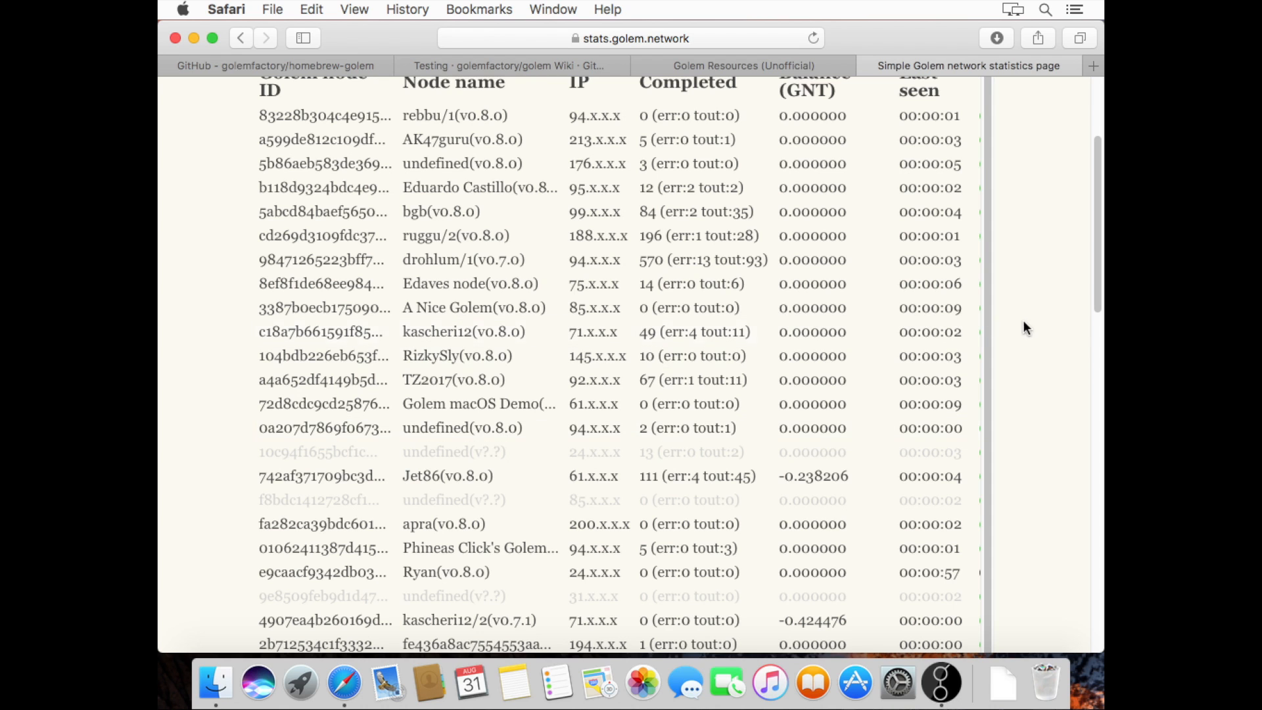
drag(1094, 263, 1095, 152)
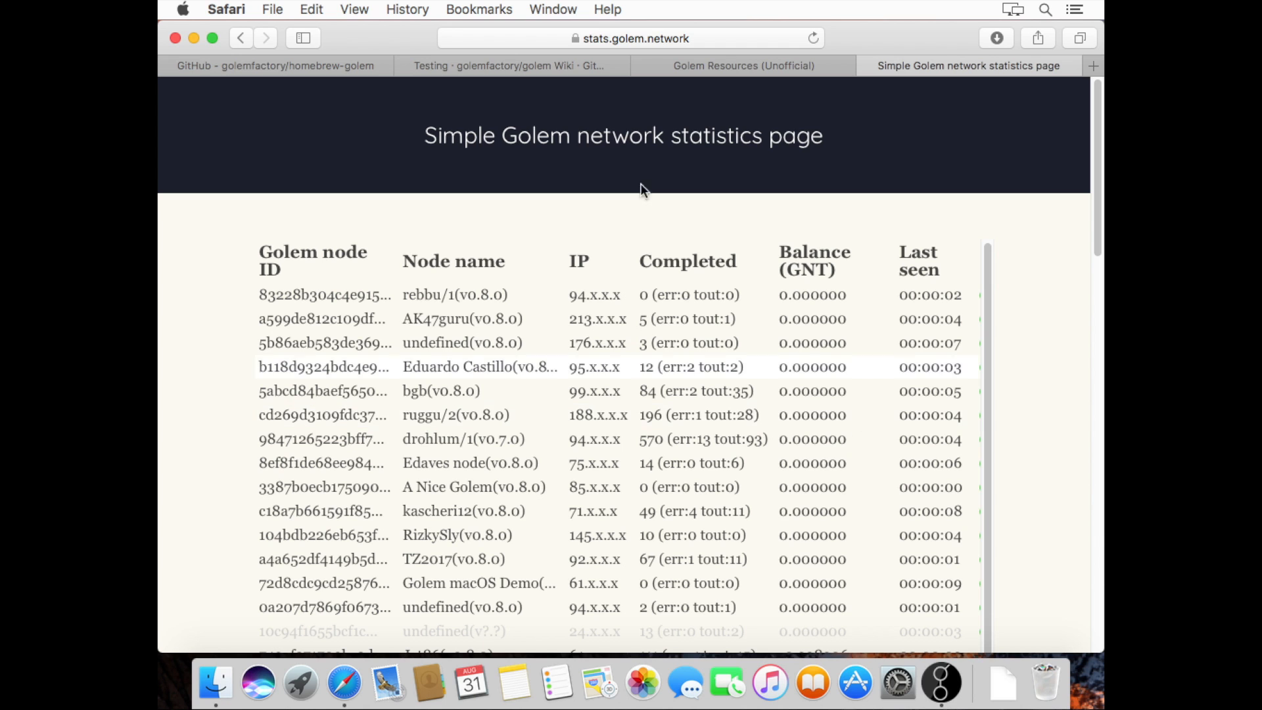
click(194, 38)
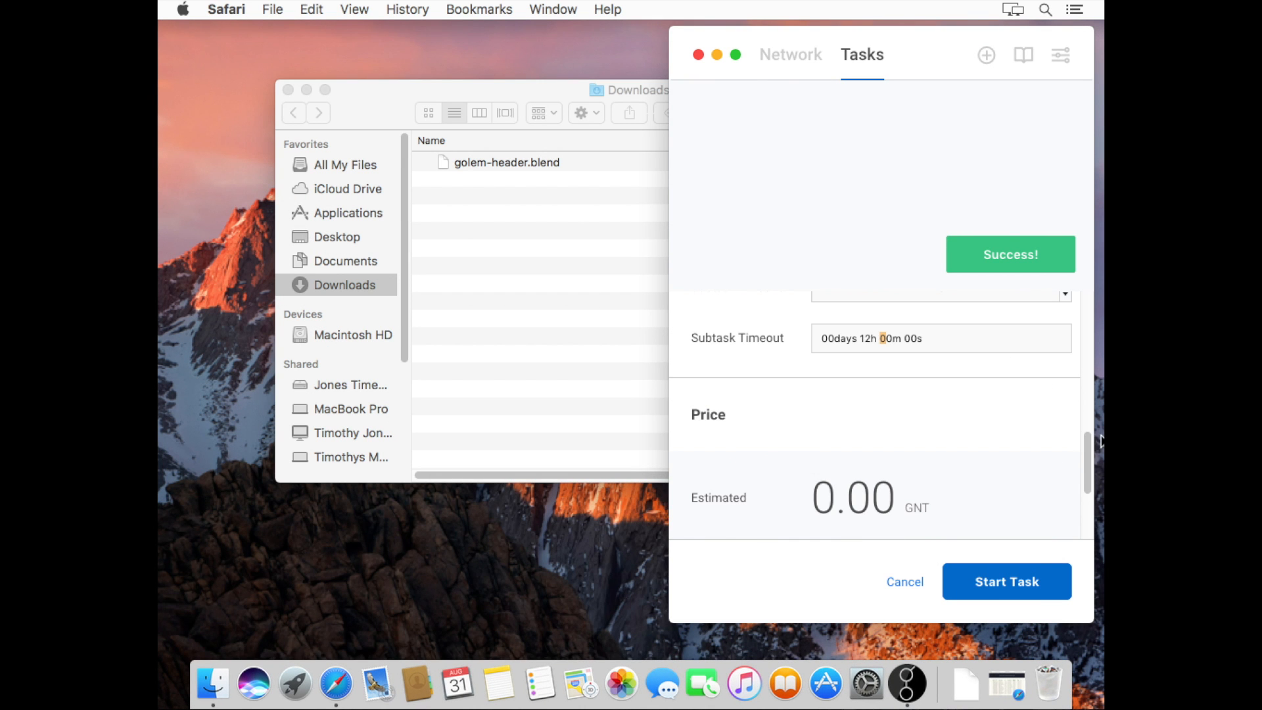
Enter a bid of 10 GNT/h, bringing the estimated price to 960.00 GNT
click(1089, 449)
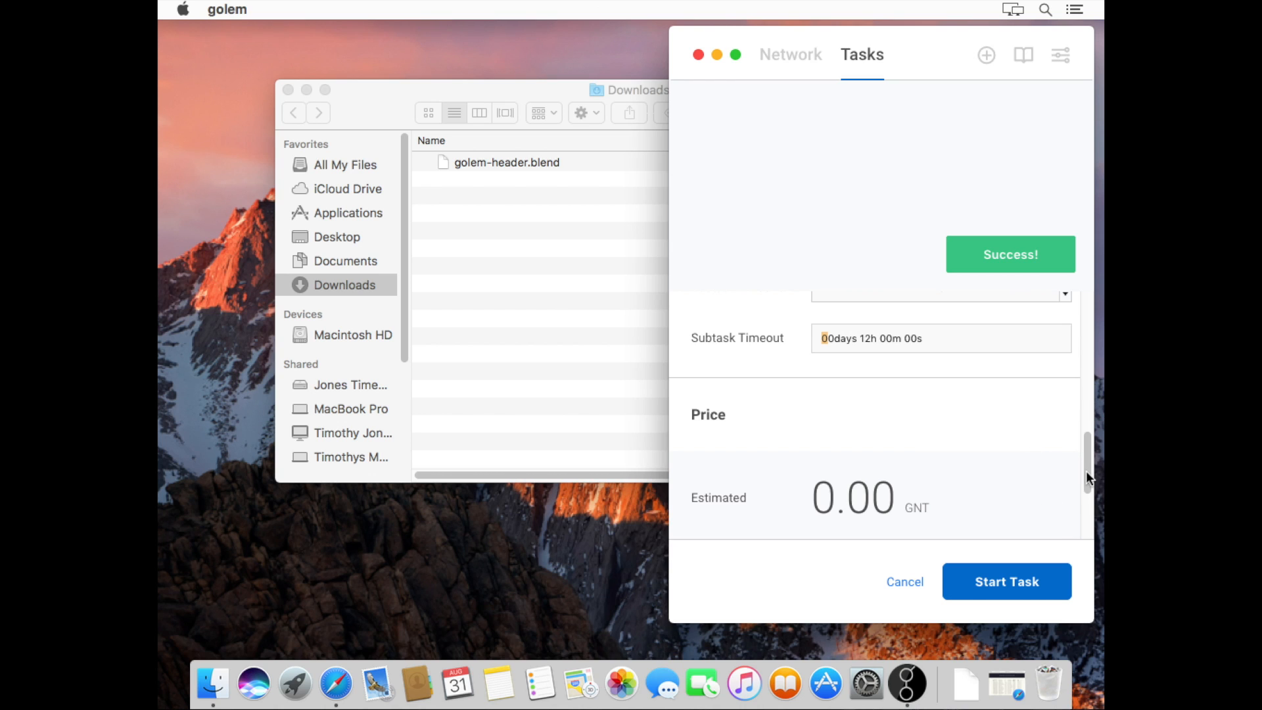
drag(1086, 455, 1088, 485)
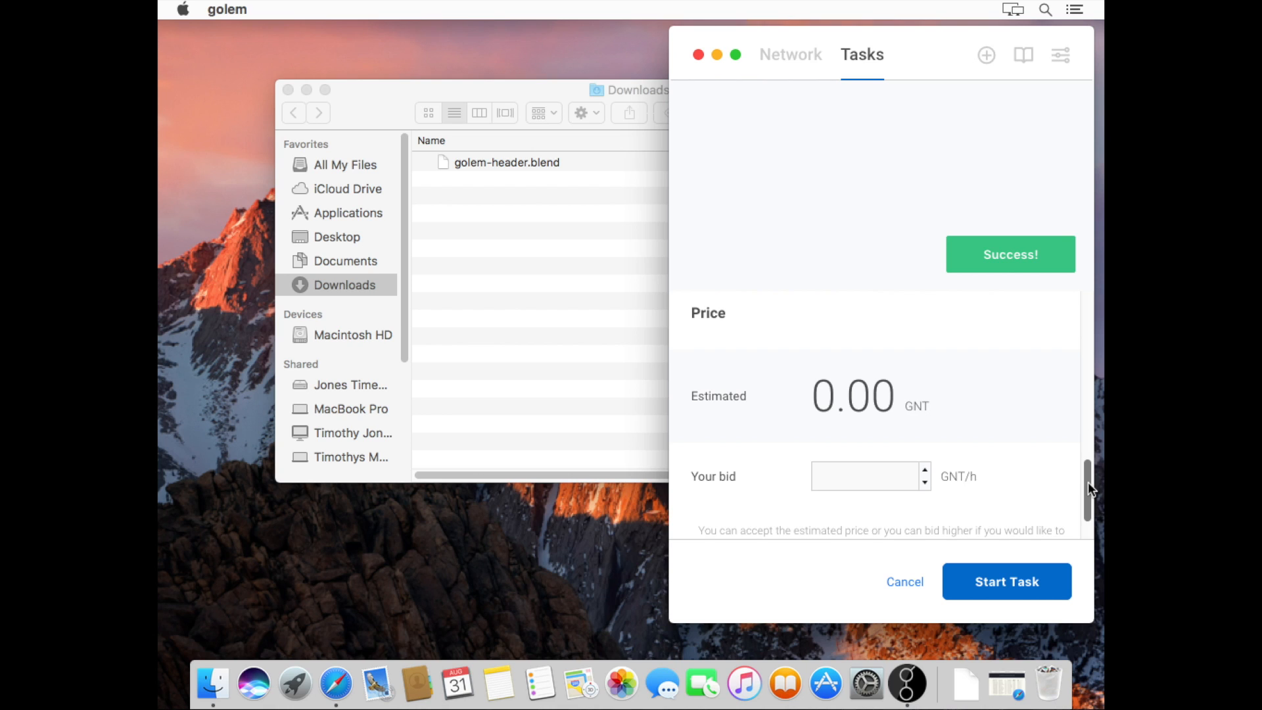
click(901, 481)
text(10)
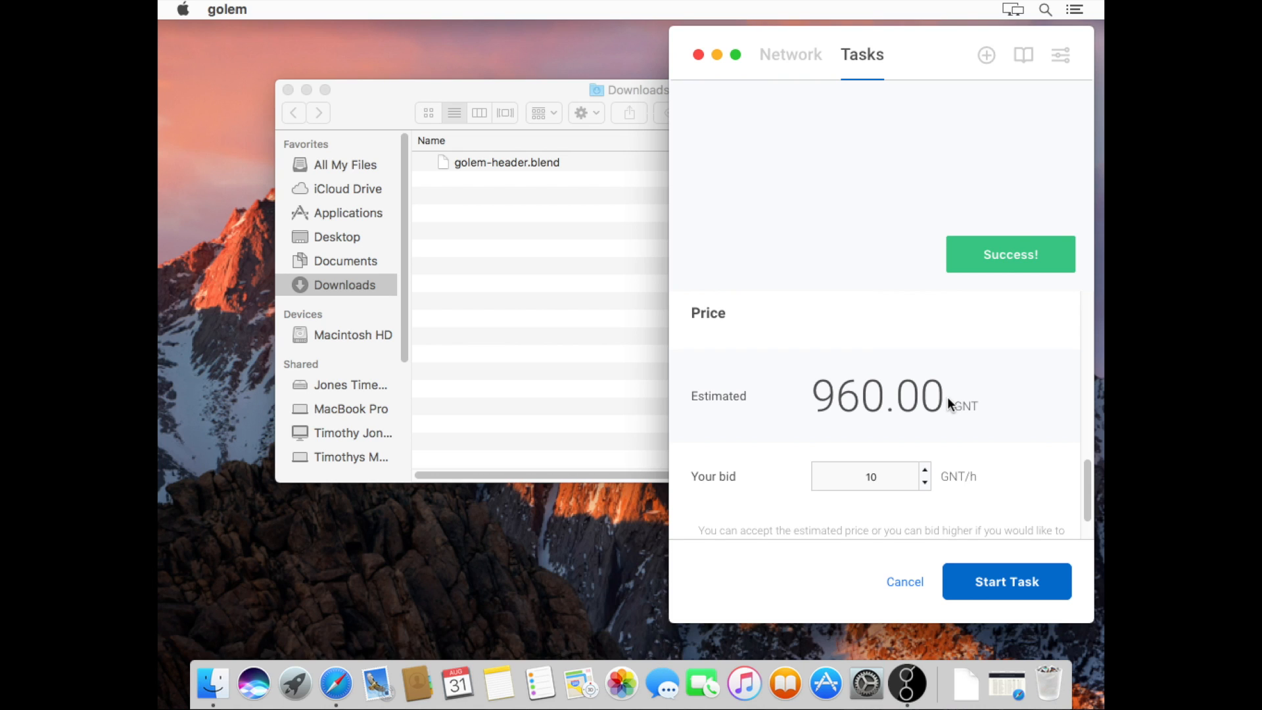
drag(1085, 486, 1088, 526)
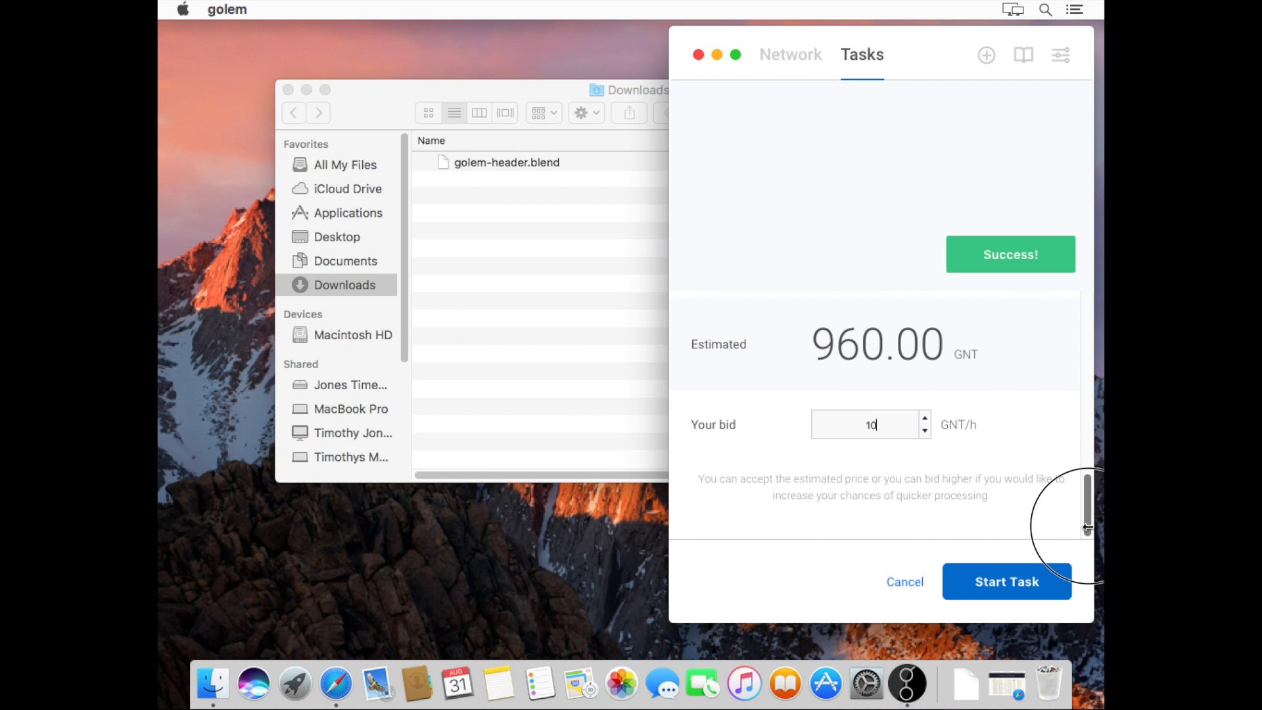
Start the LogoTest1 task, review its details, and return to the Tasks list
click(1020, 579)
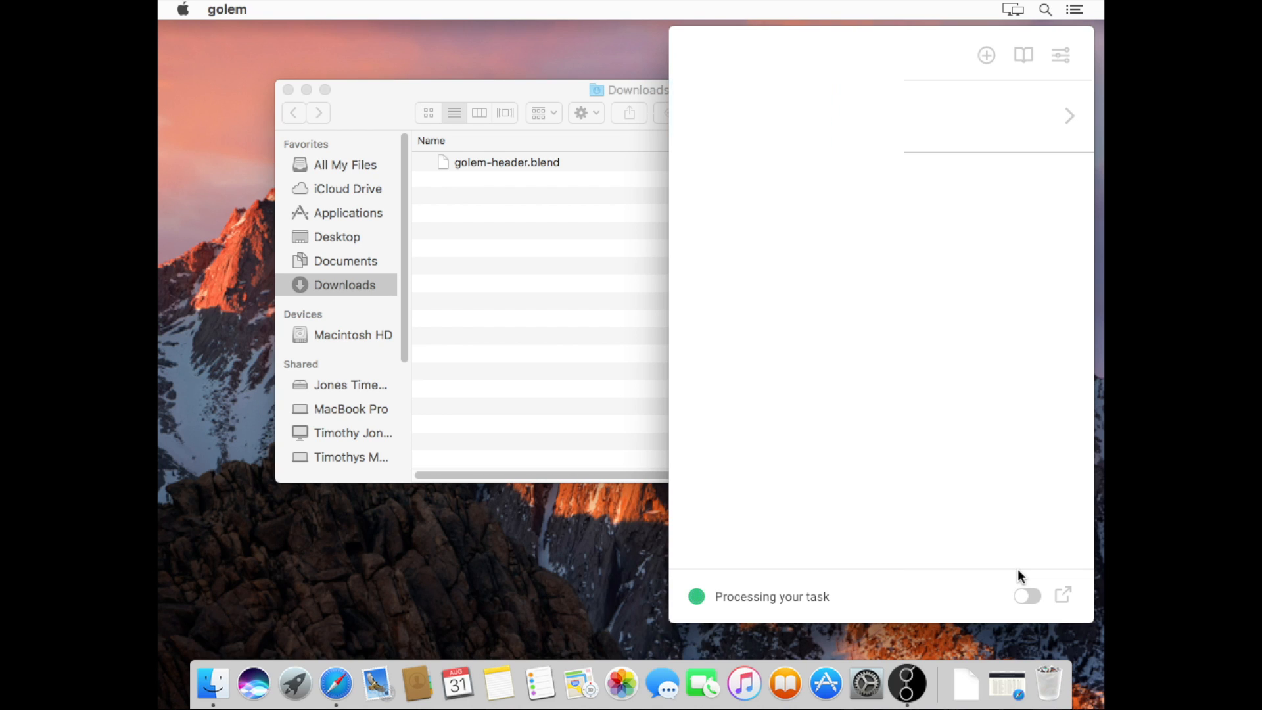
click(1071, 129)
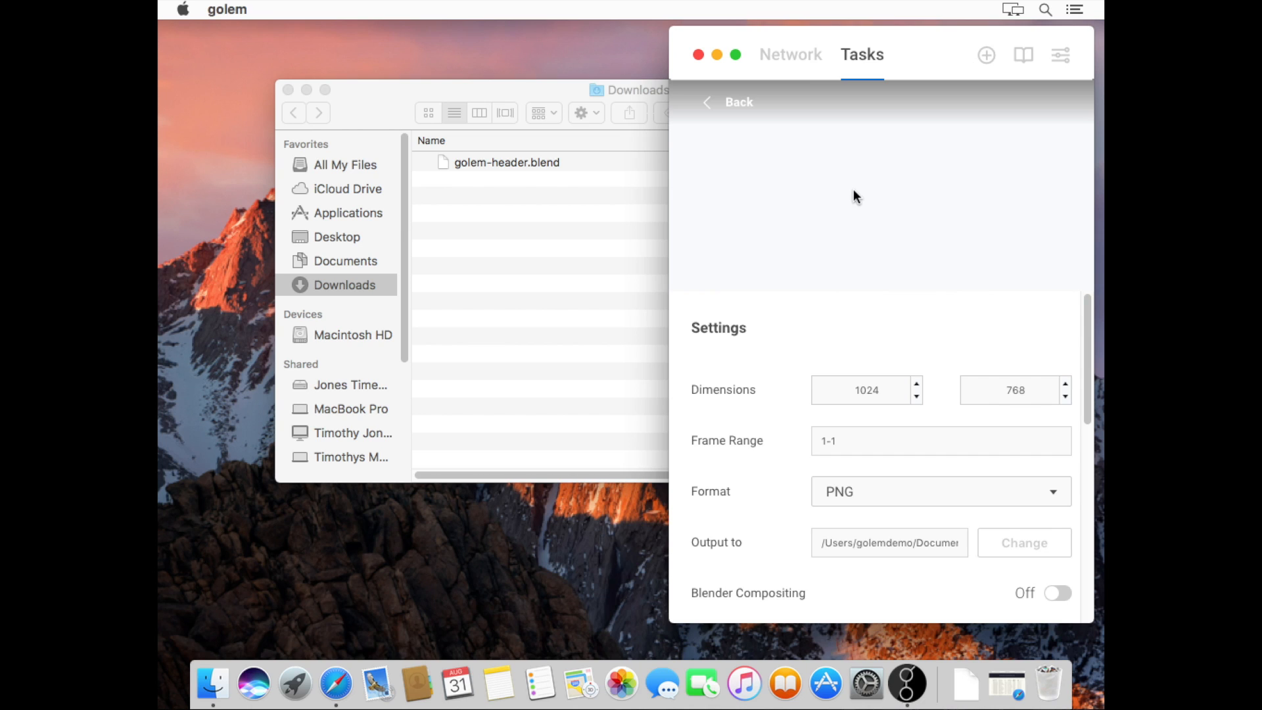
click(740, 119)
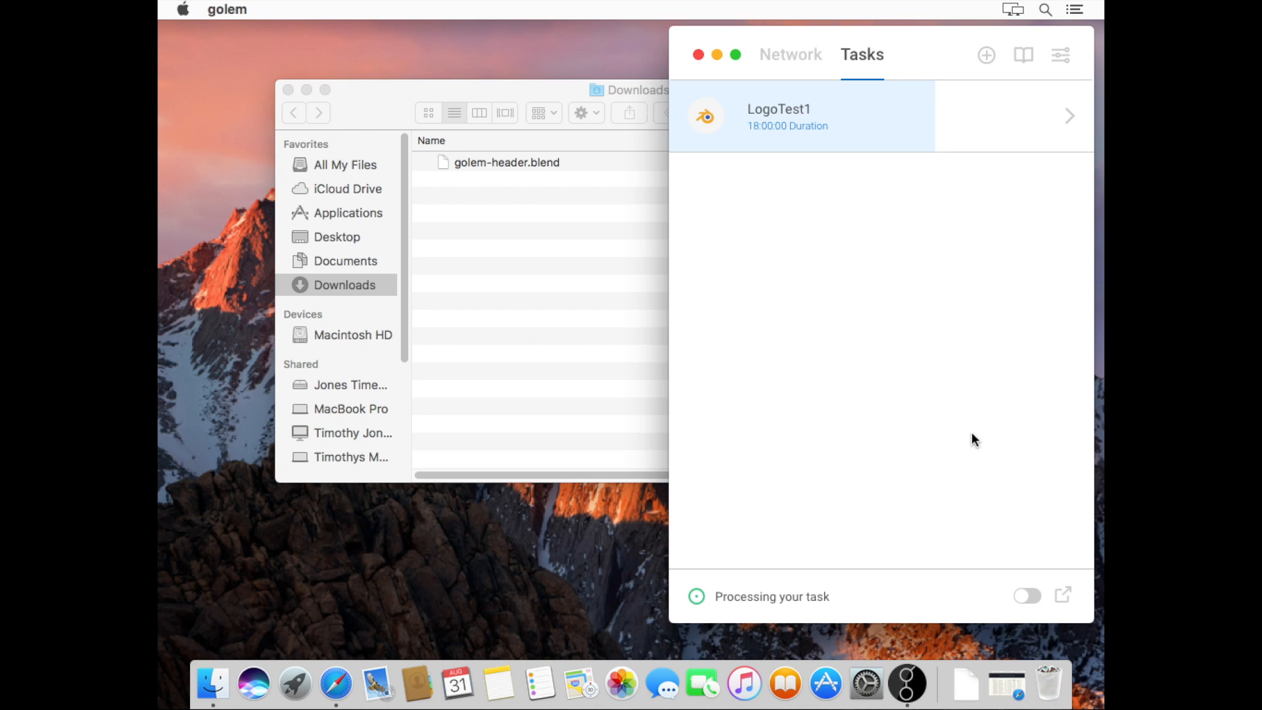
Toggle the render preview on, off and on, leaving the golem logo preview visible
click(1029, 598)
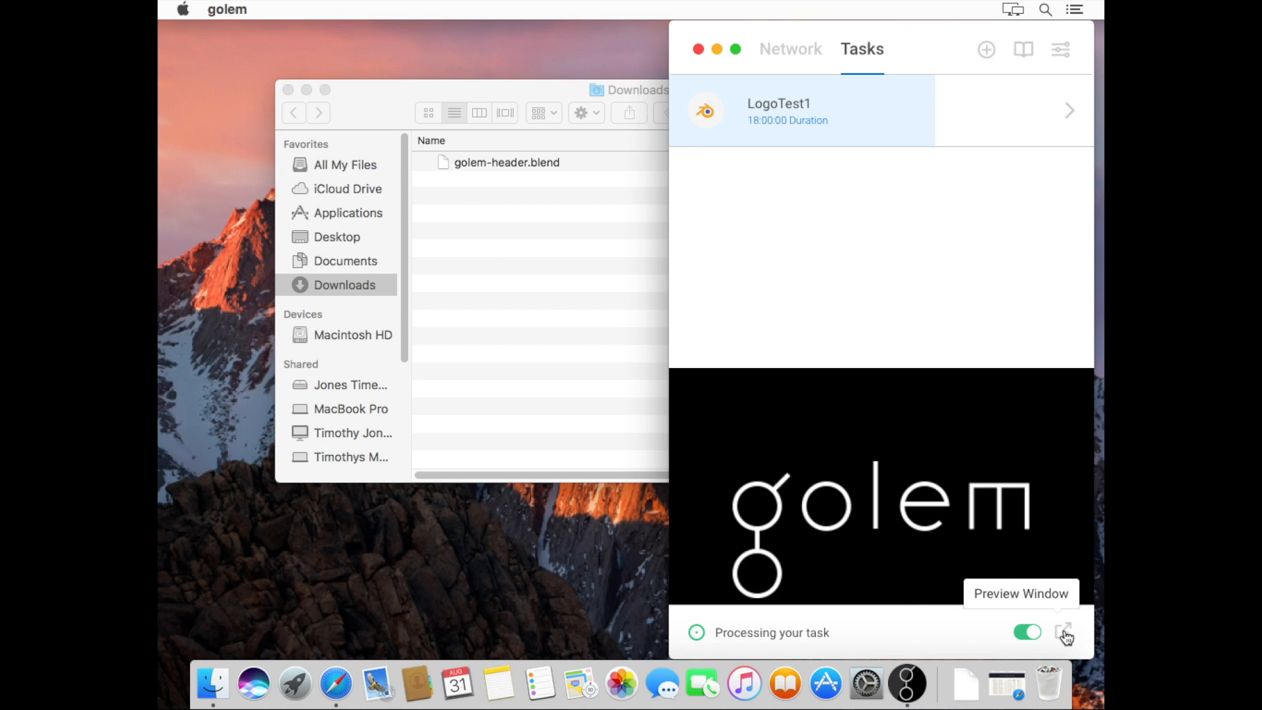
click(1028, 633)
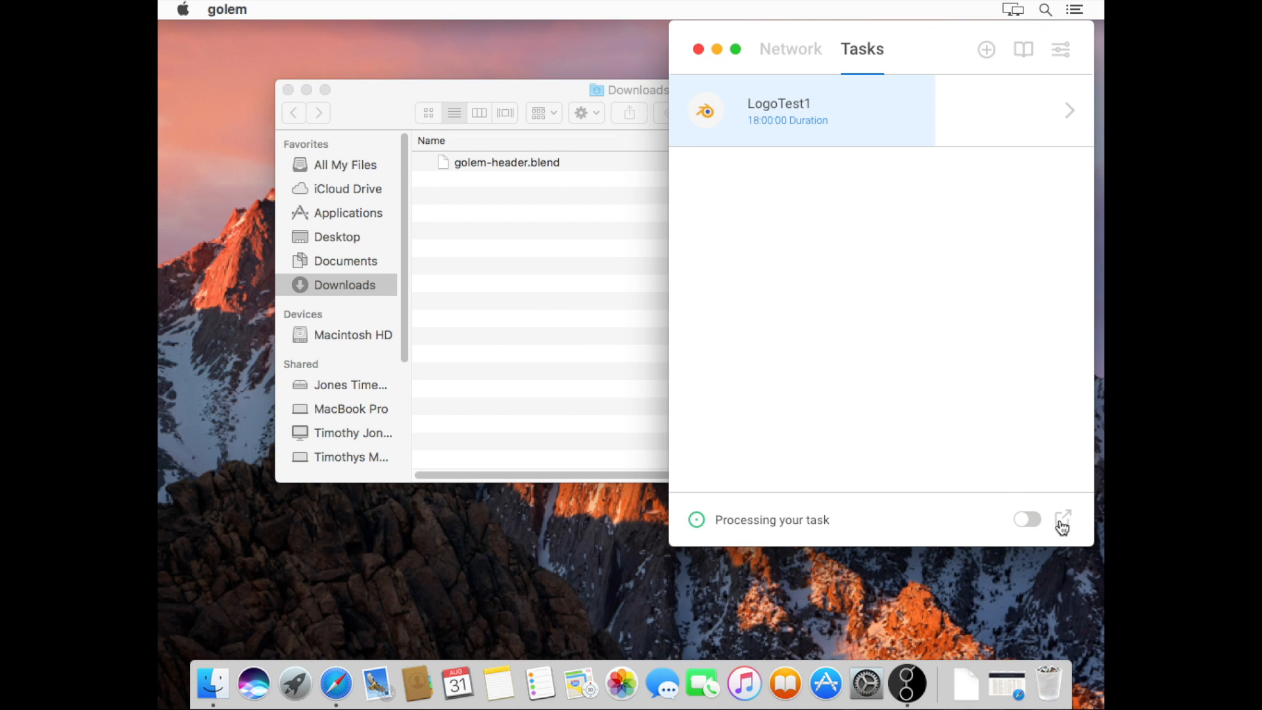
click(1027, 521)
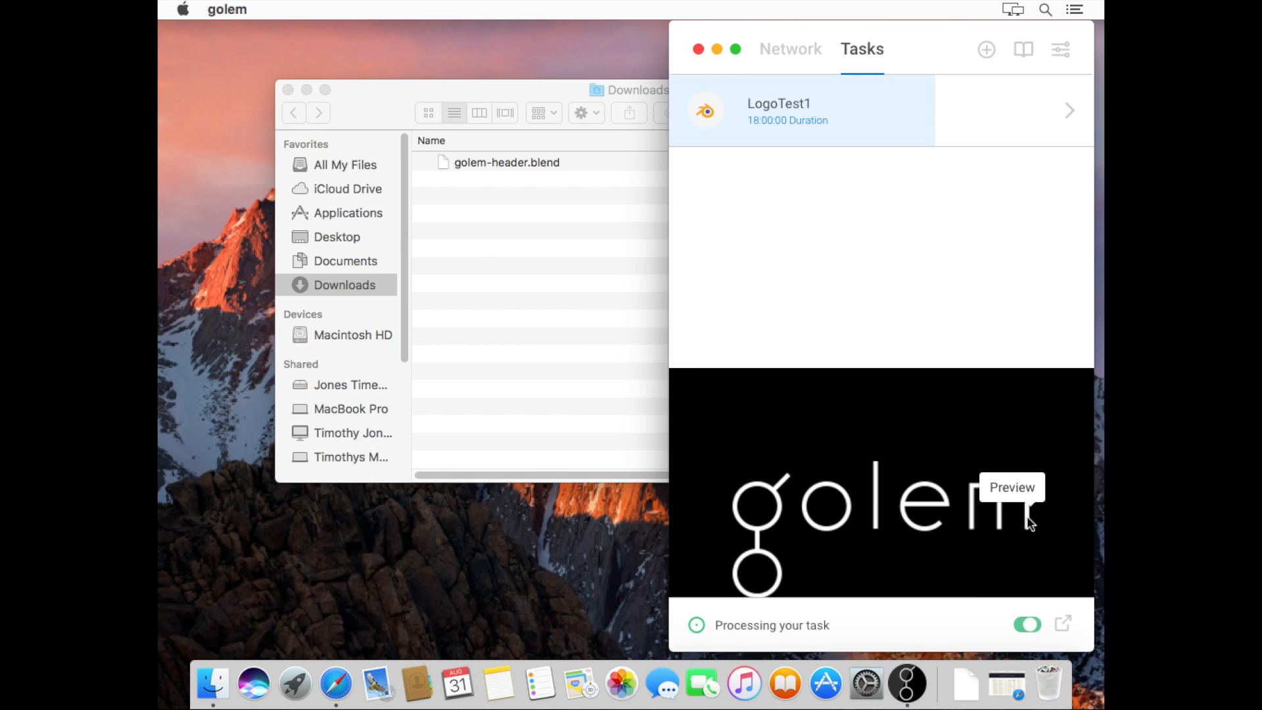
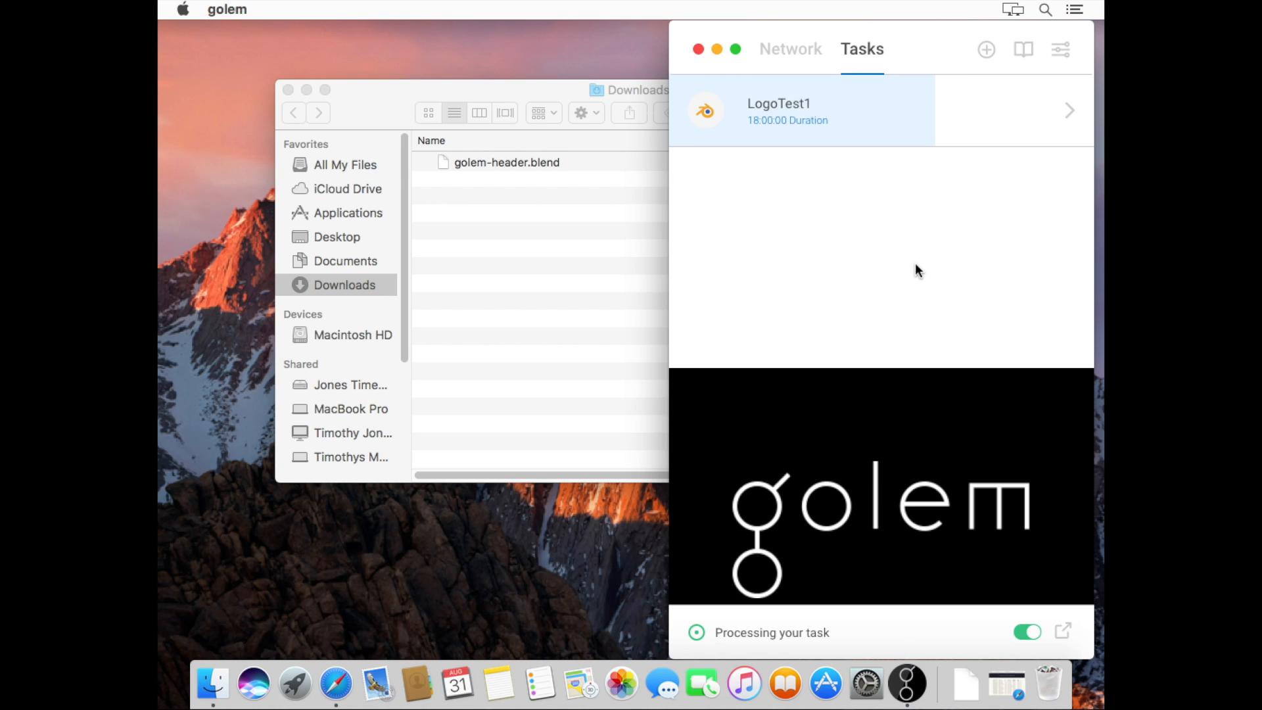
Review LogoTest1's details, then twice begin and cancel its deletion, glancing at the Network view
click(1074, 115)
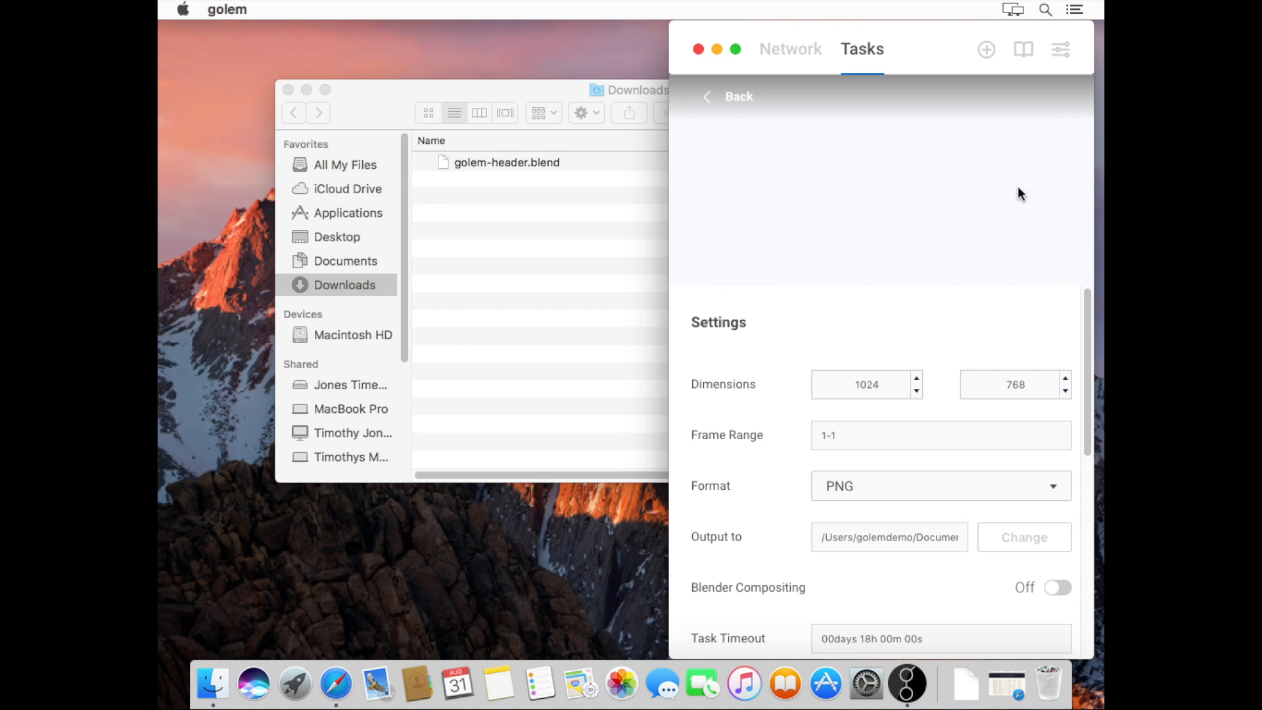
click(751, 108)
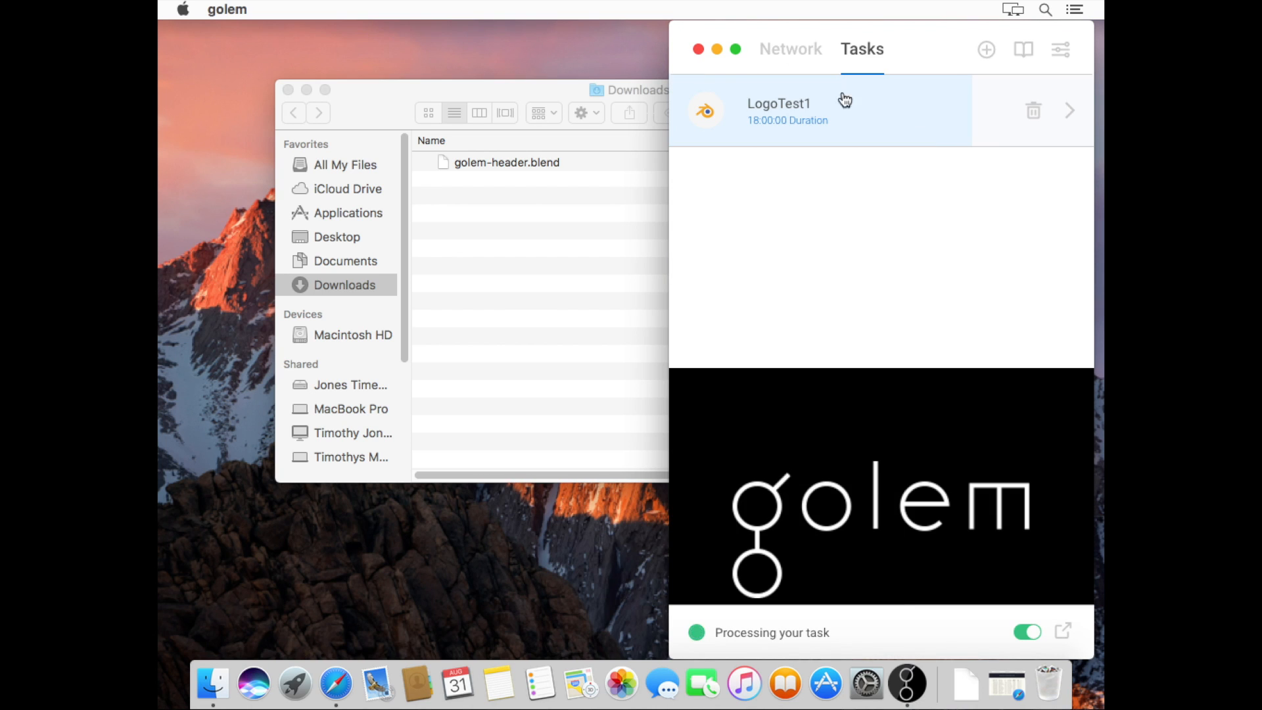
click(1034, 113)
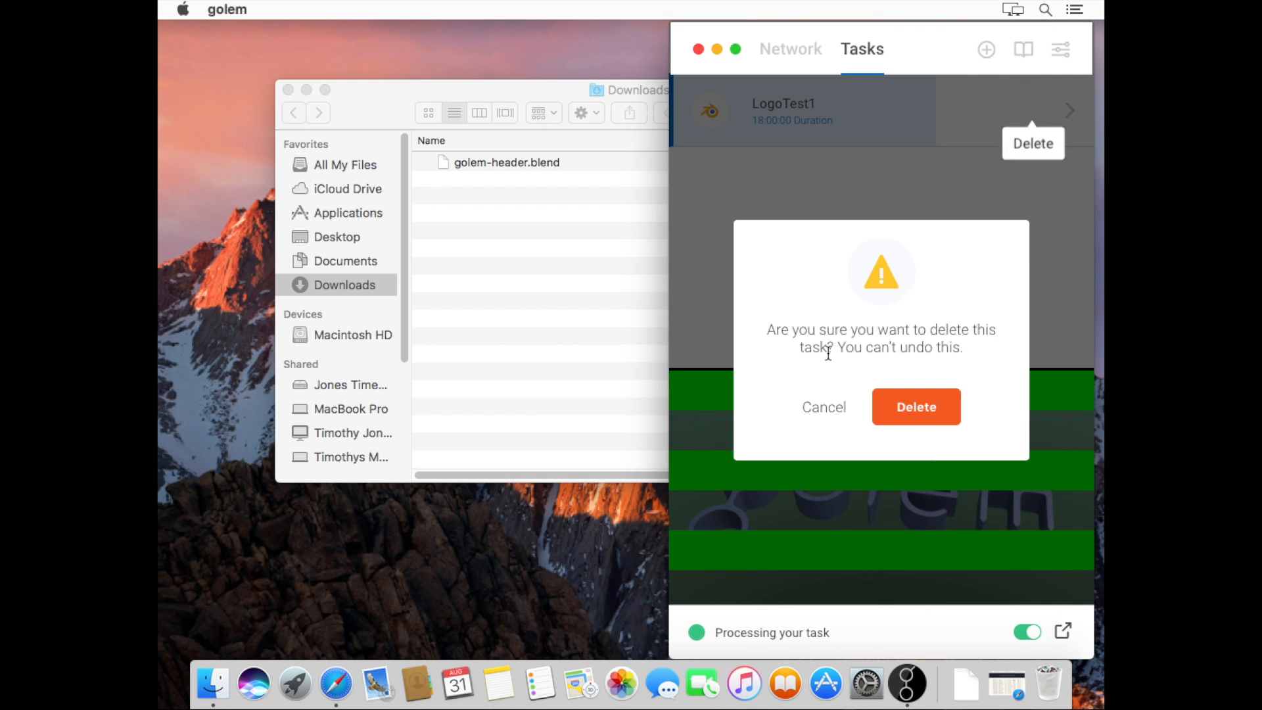
click(823, 409)
click(791, 49)
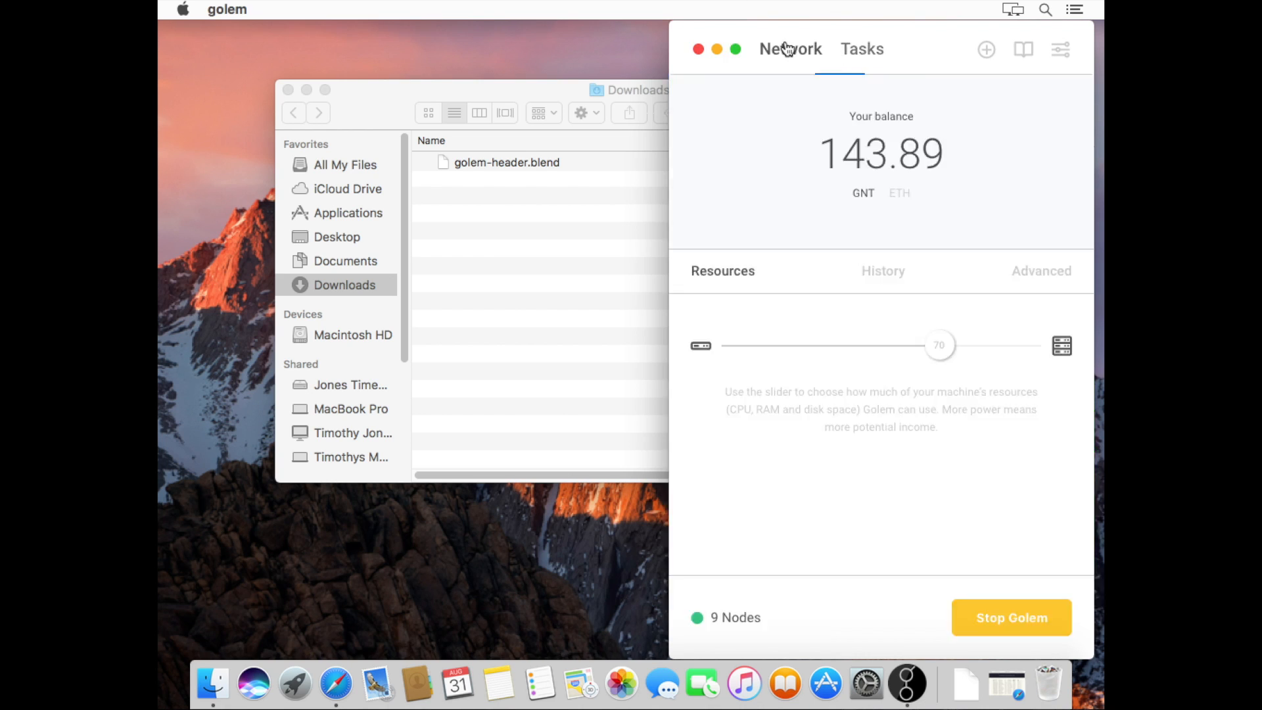
click(862, 50)
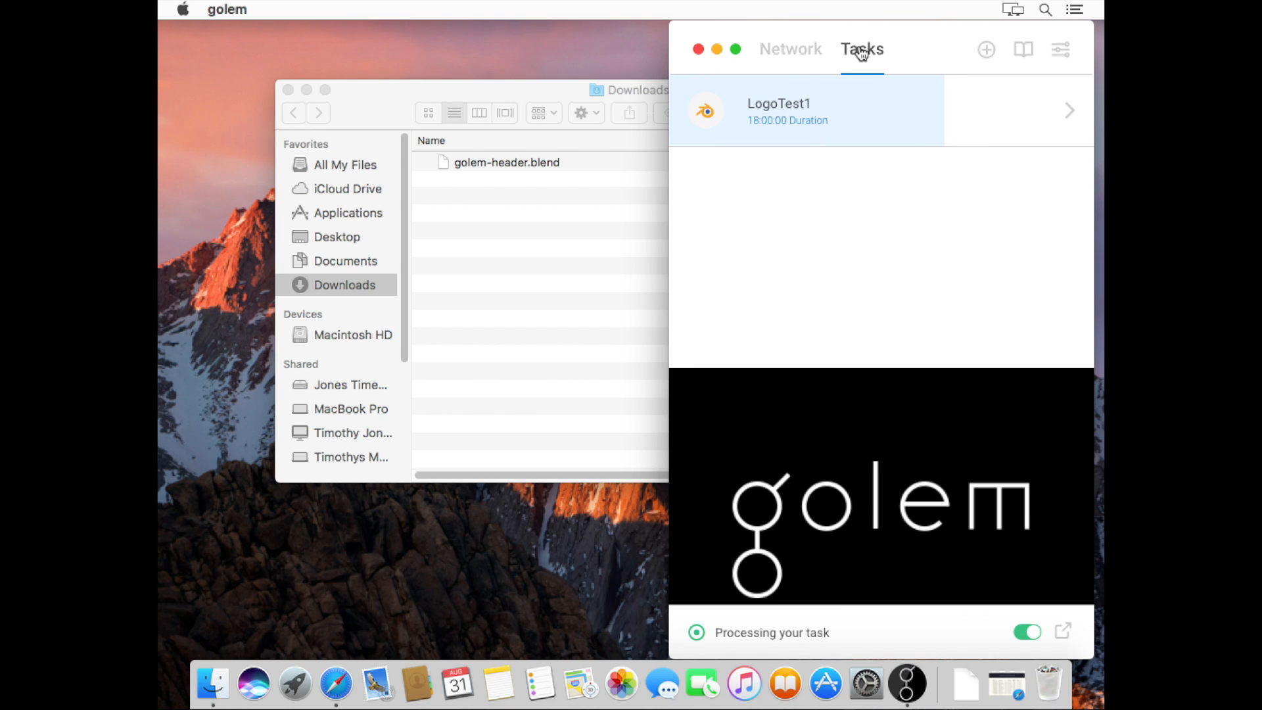
click(1030, 110)
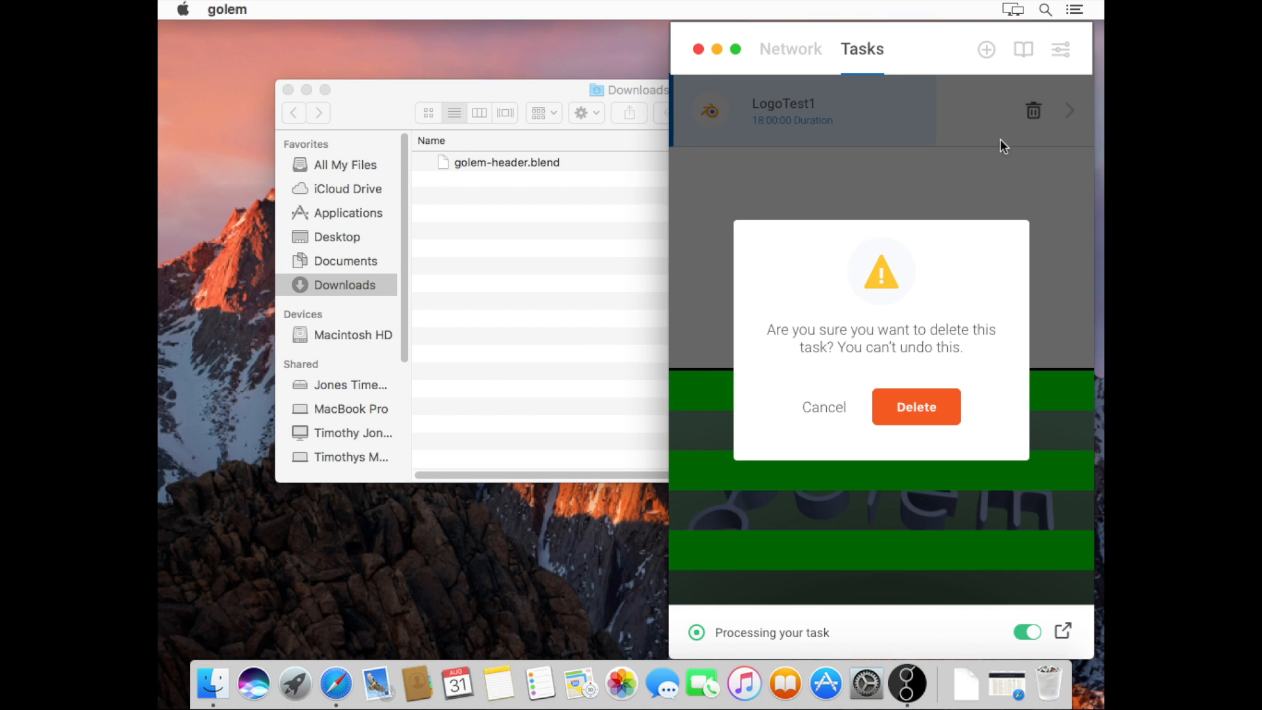
click(818, 408)
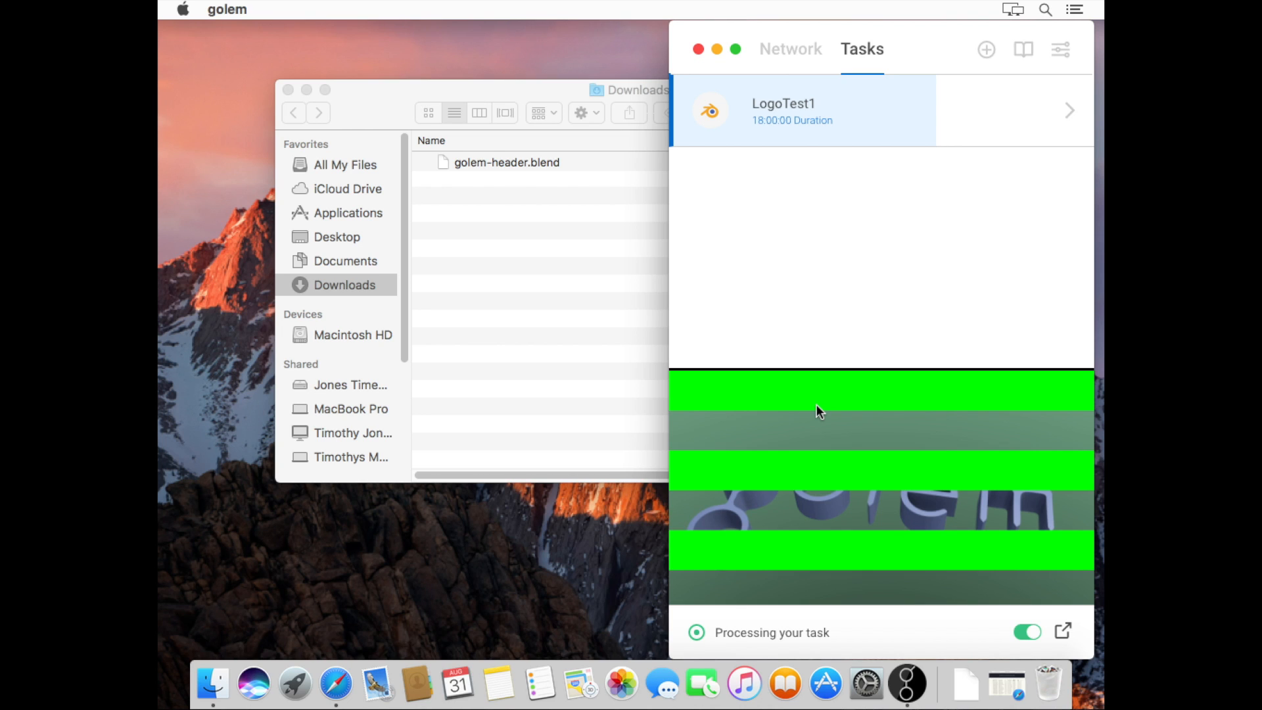
Delete the LogoTest1 task, check the Network view, and return to the empty Tasks list
mouse_move(1074, 116)
click(1034, 114)
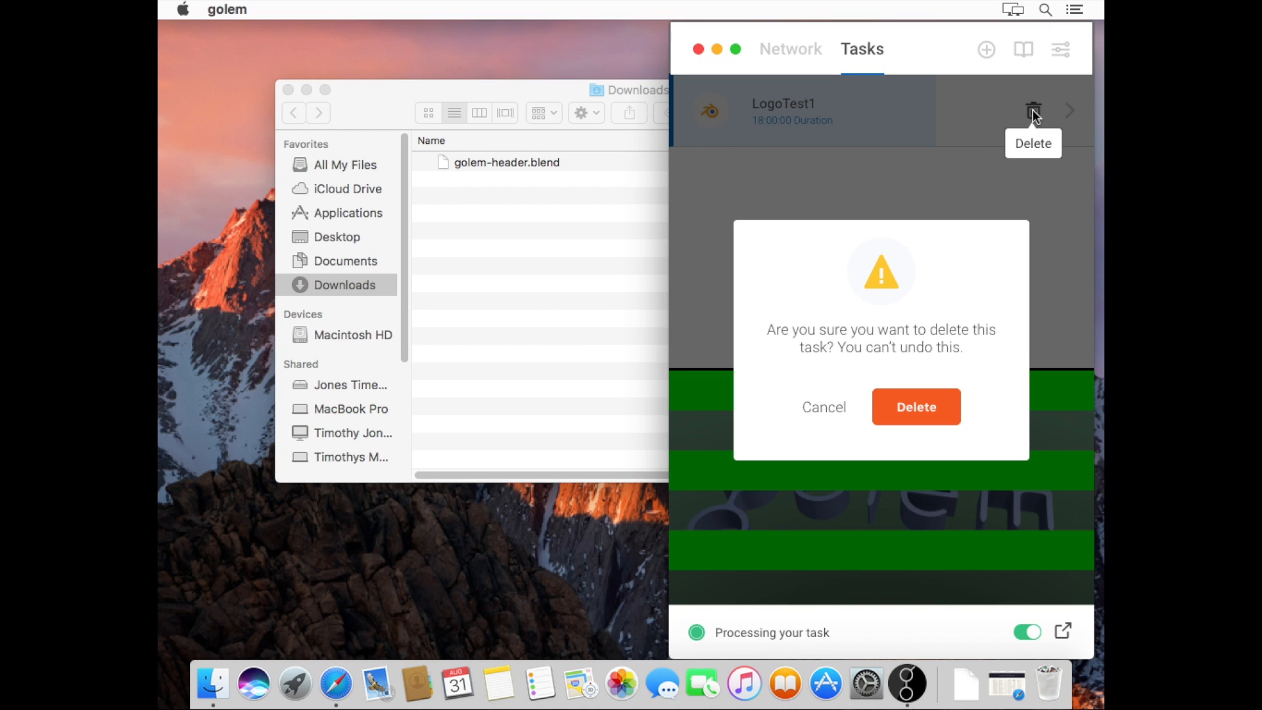
click(919, 396)
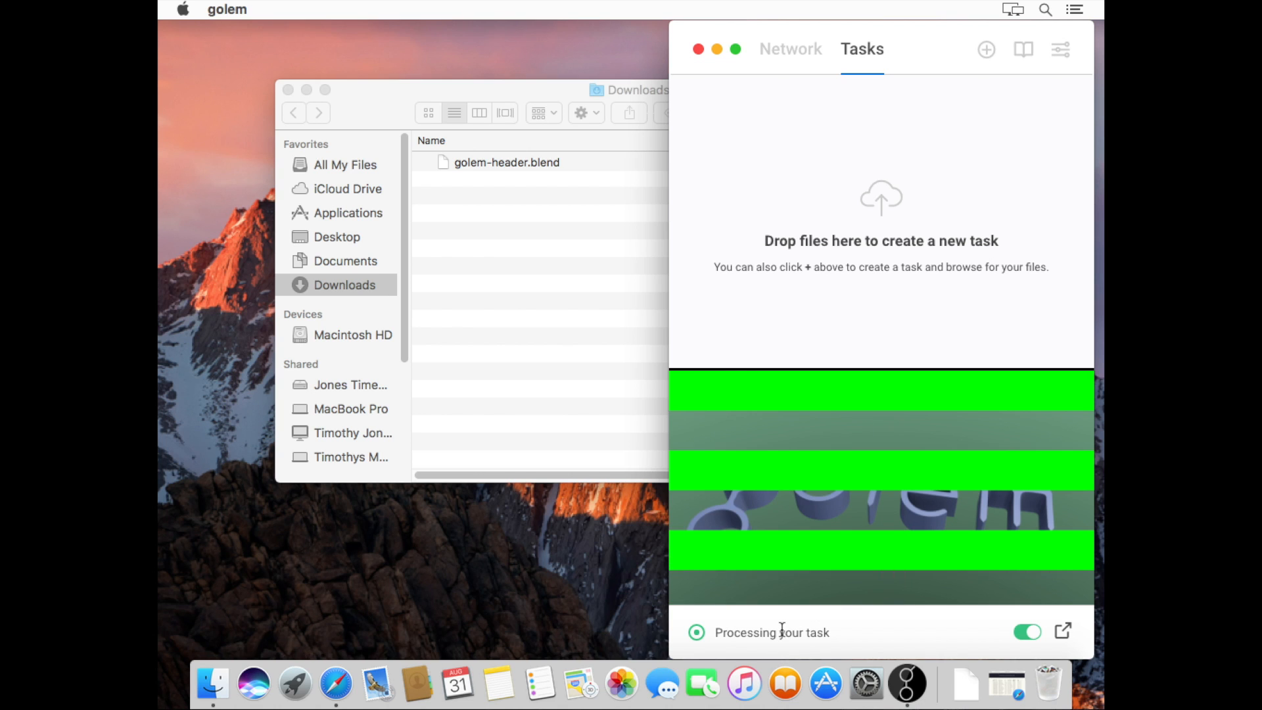
click(800, 53)
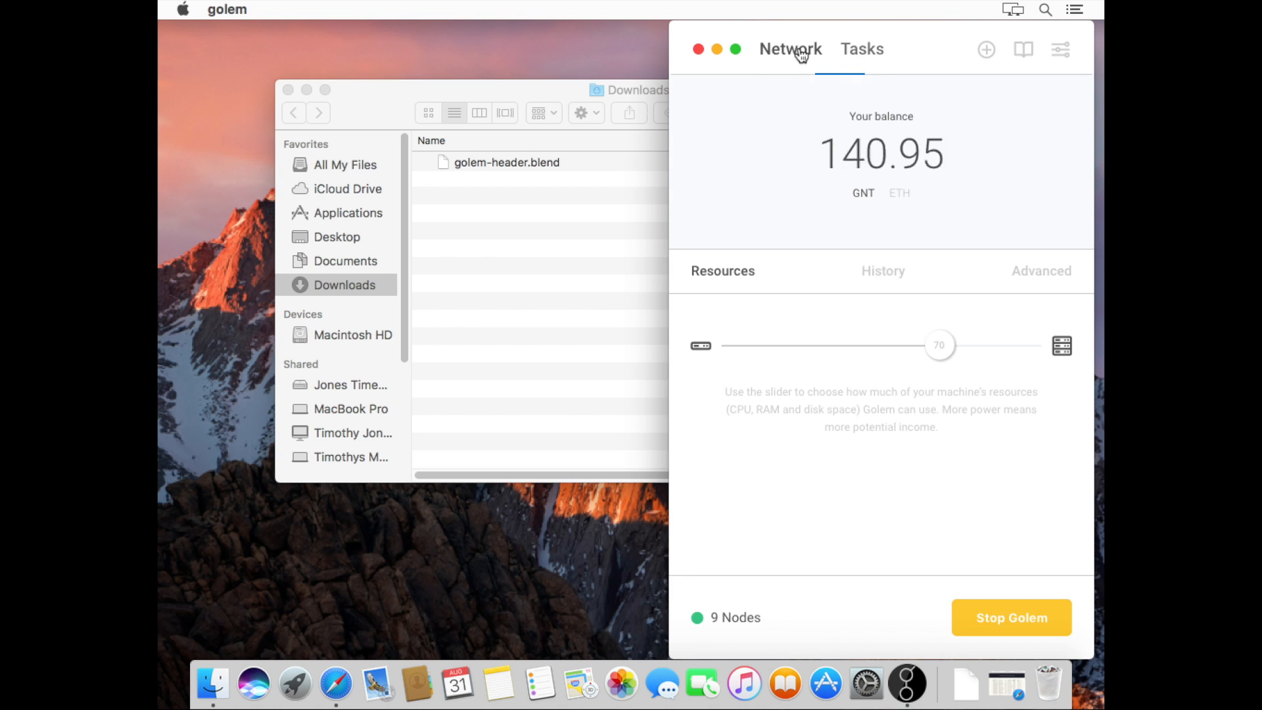
click(859, 50)
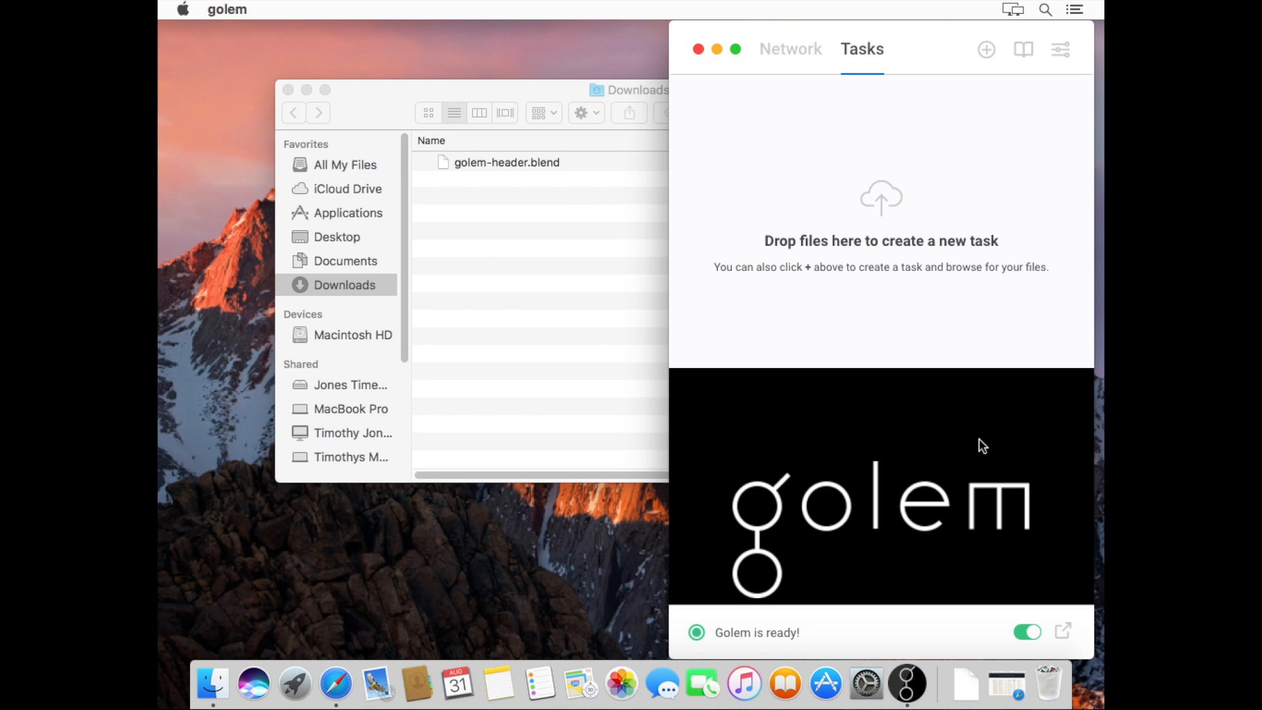
In Settings, rerun the performance benchmark, yielding Luxrender 1789 and Blender 87
click(1056, 62)
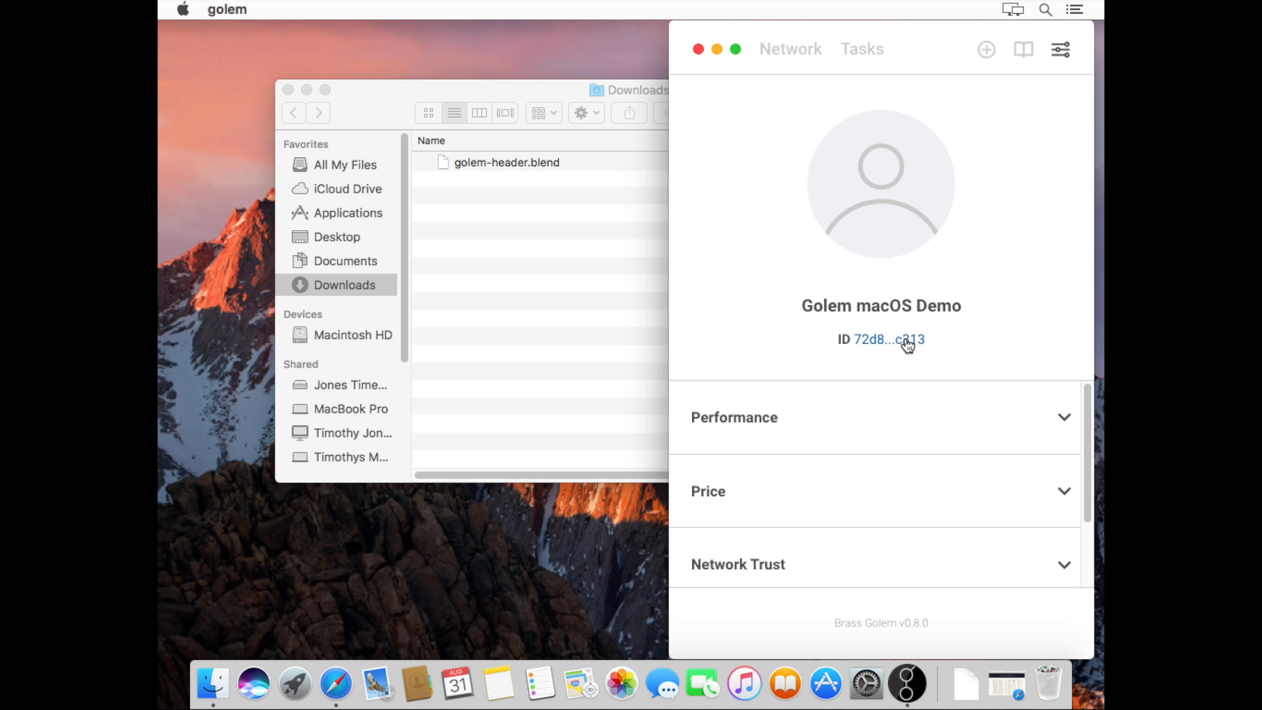
click(1063, 420)
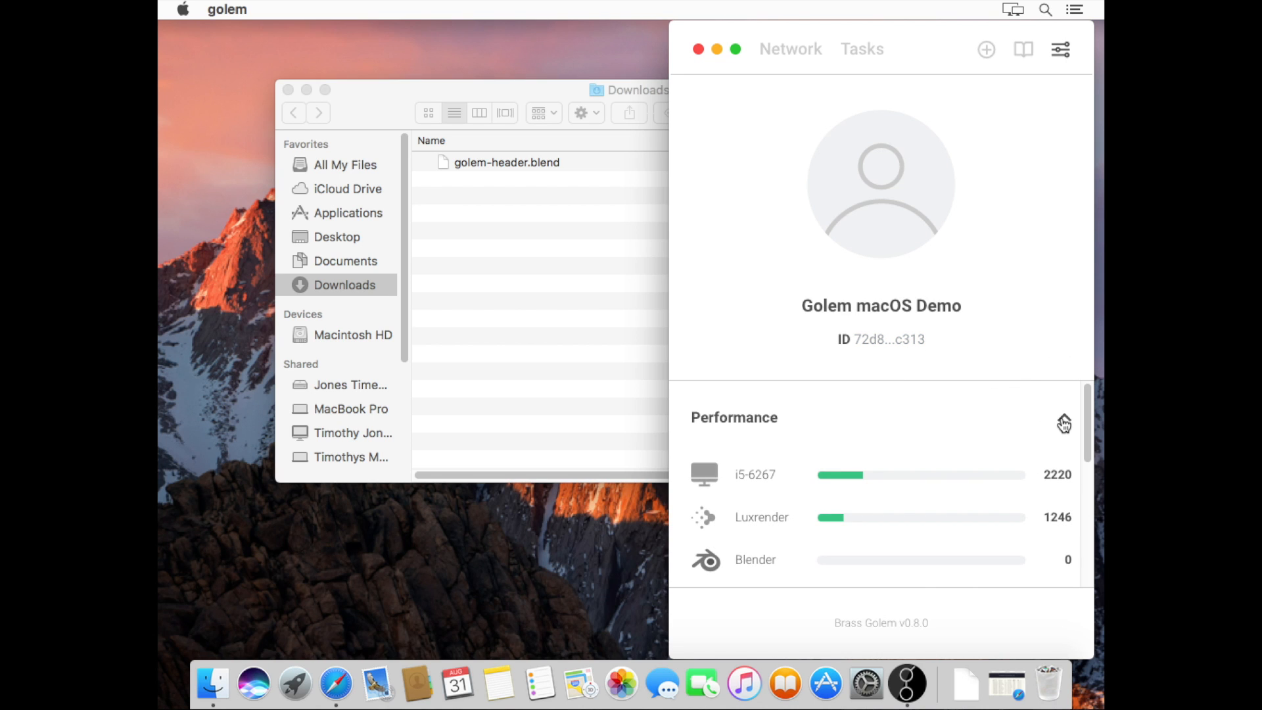
scroll(989, 419, down, 2)
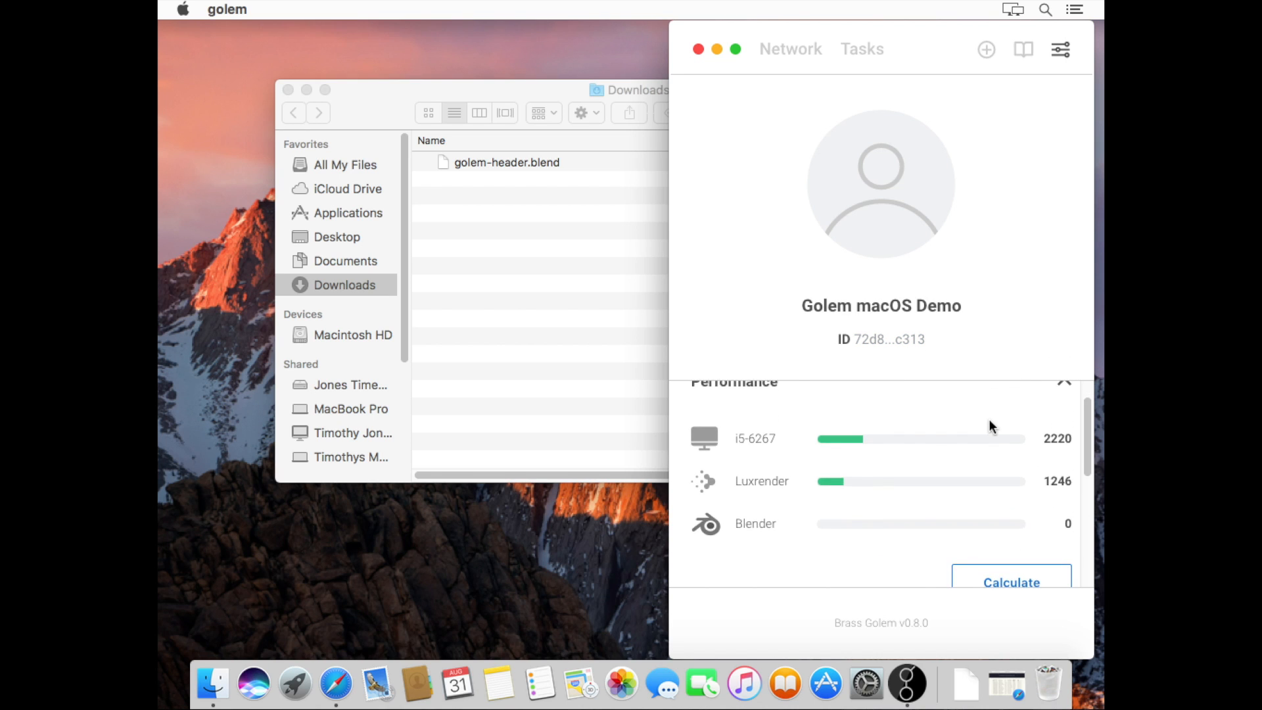
scroll(989, 421, down, 1)
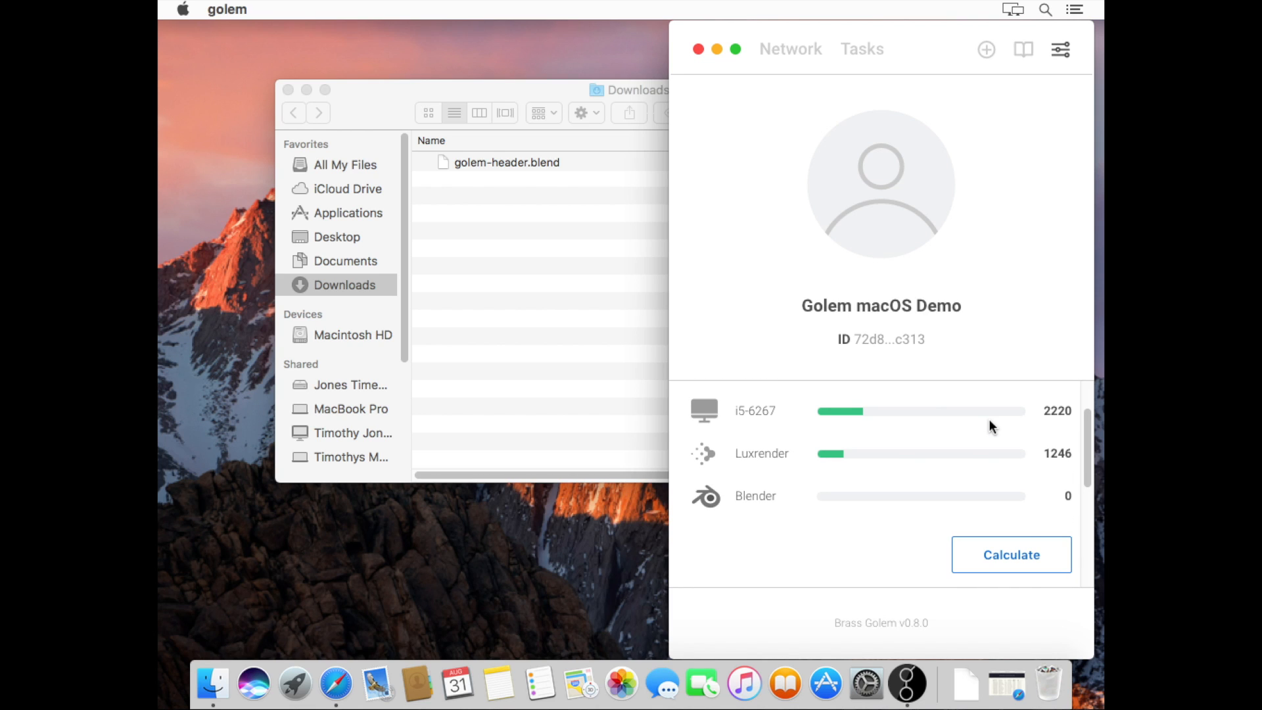
click(1016, 564)
mouse_move(1089, 431)
mouse_down()
mouse_move(1088, 444)
mouse_move(1086, 430)
mouse_up()
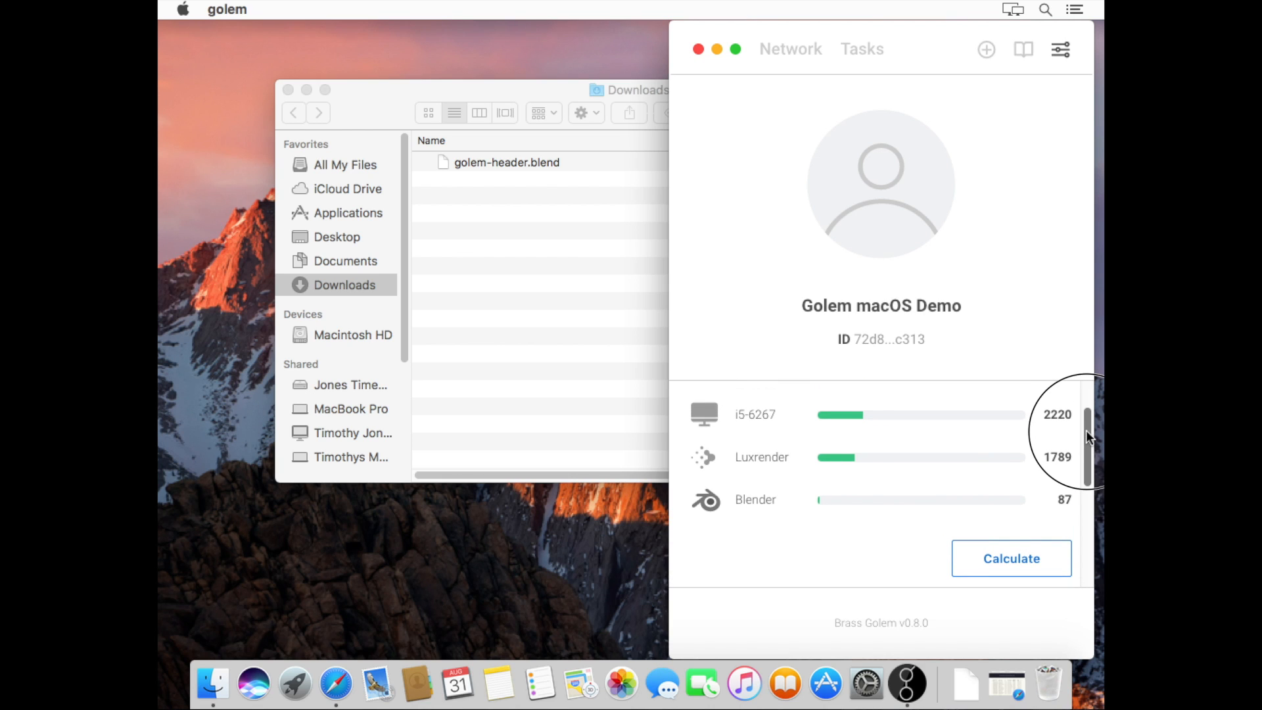
drag(1086, 430, 1083, 523)
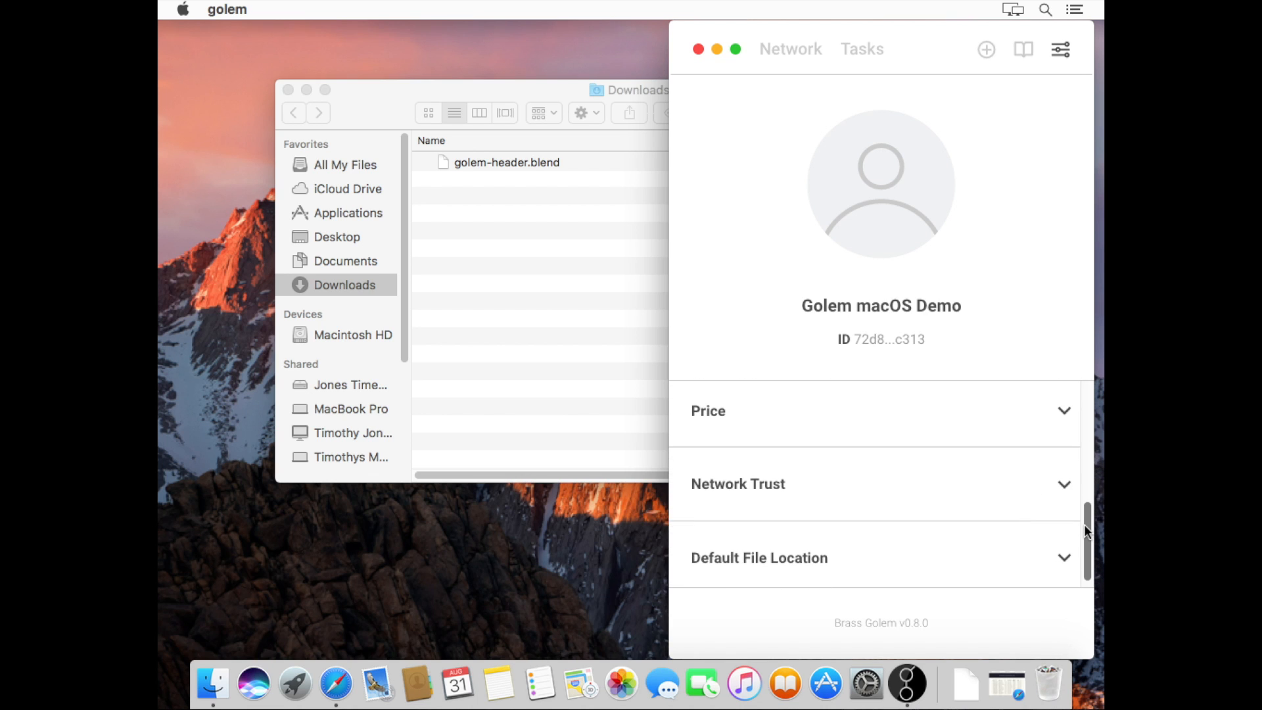
Expand Price to show provider minimum 0.5 and requestor maximum 5 GNT/h
click(1066, 413)
drag(1088, 502, 1091, 444)
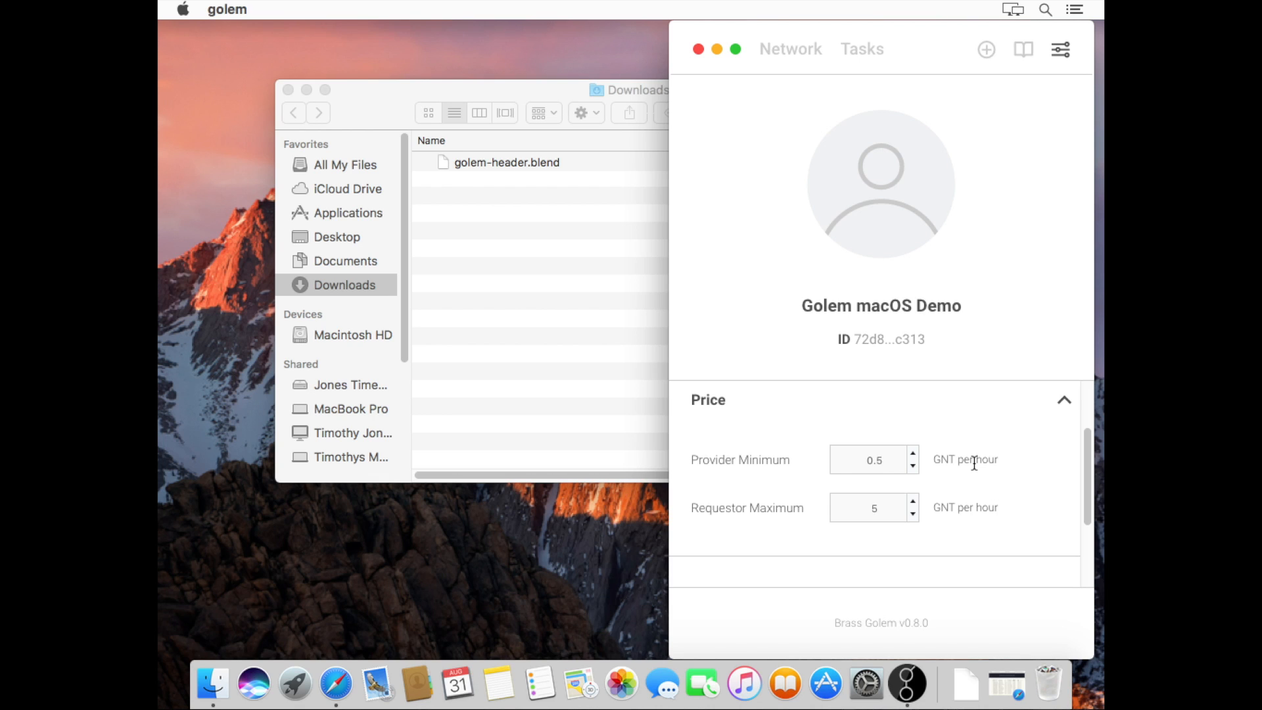
drag(1087, 443, 1086, 463)
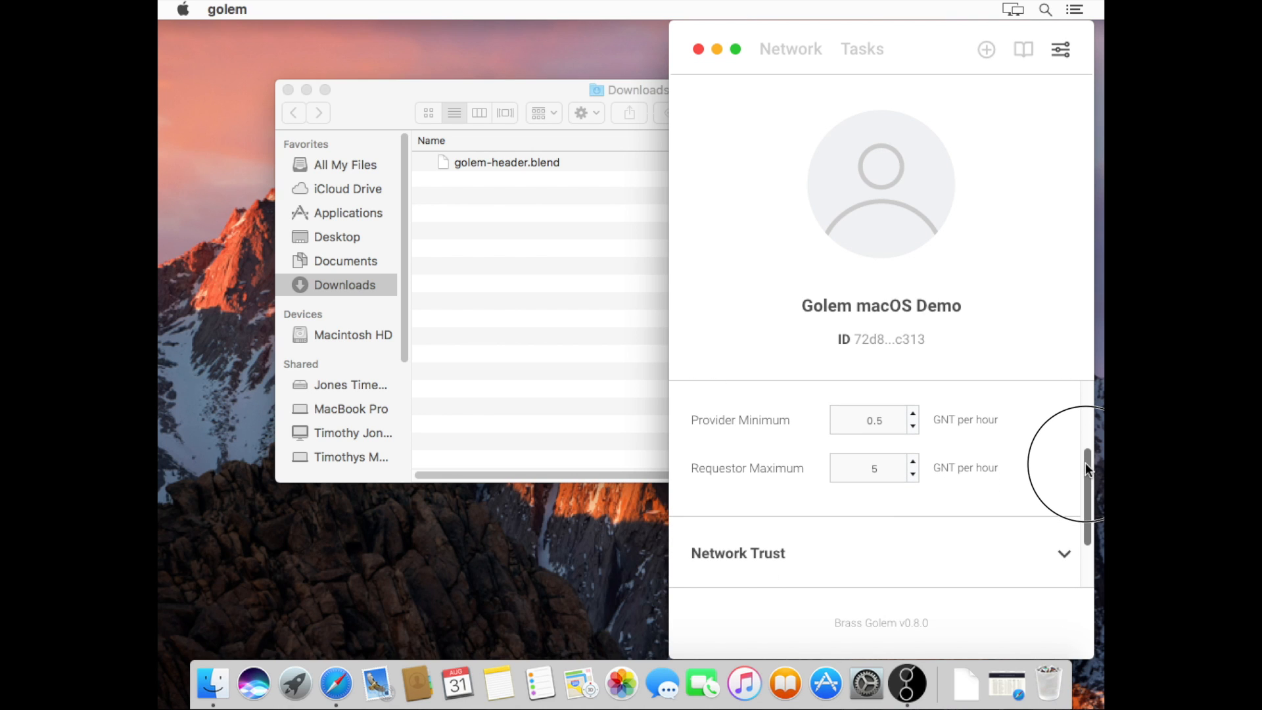
drag(1087, 463, 1081, 518)
Expand Network Trust and switch it from Providing to Requesting and back
click(1066, 478)
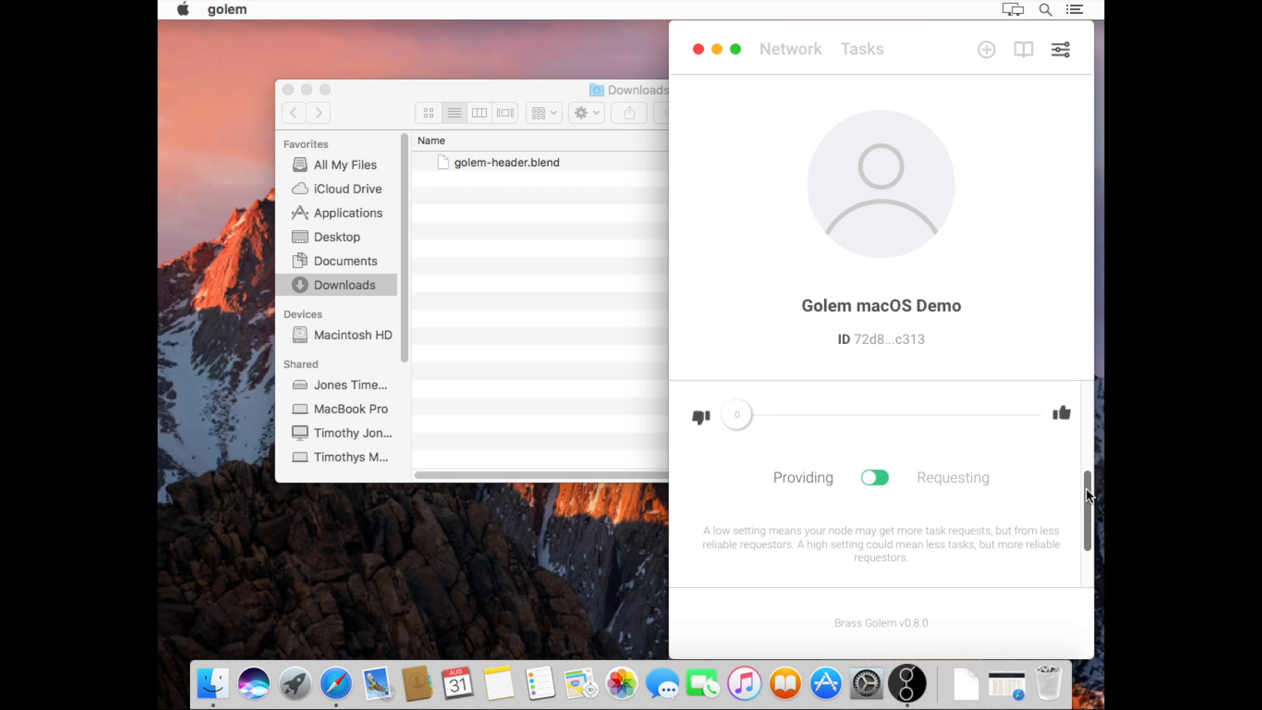
click(884, 479)
click(870, 478)
Expand Default File Location to show the output folder for returned task results
drag(1086, 487, 1087, 526)
click(1060, 555)
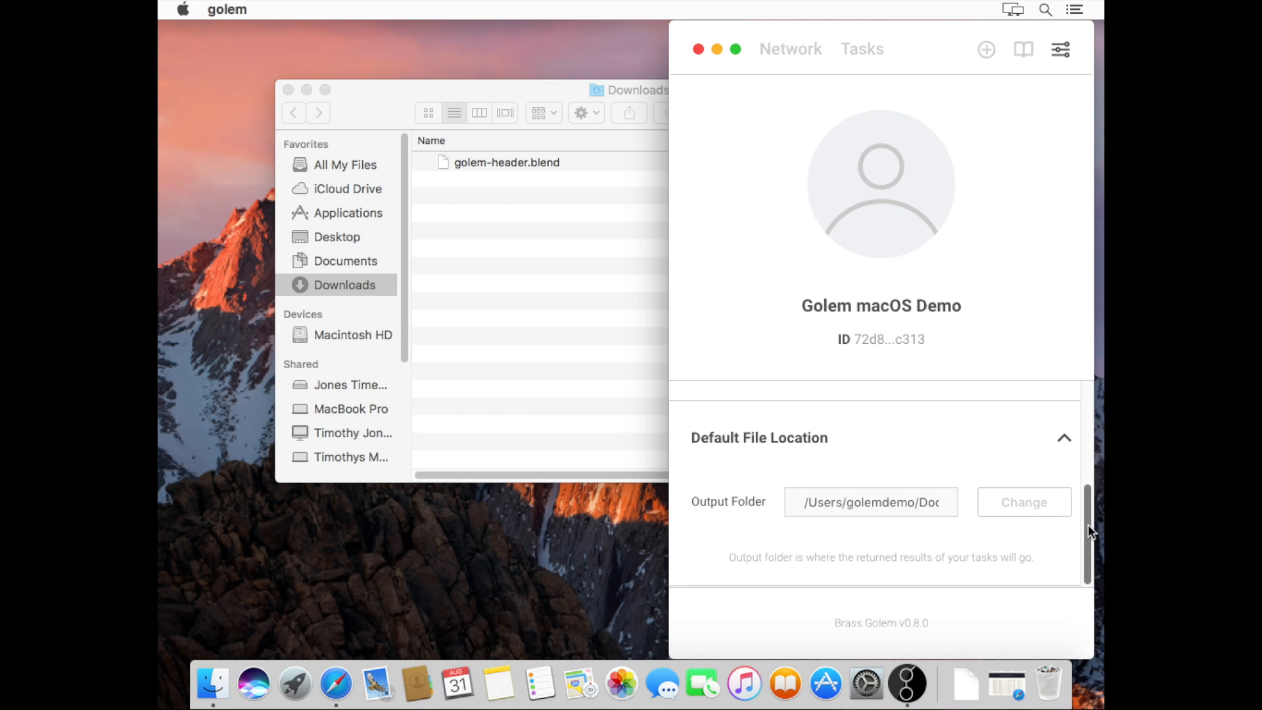
drag(1087, 524, 1086, 390)
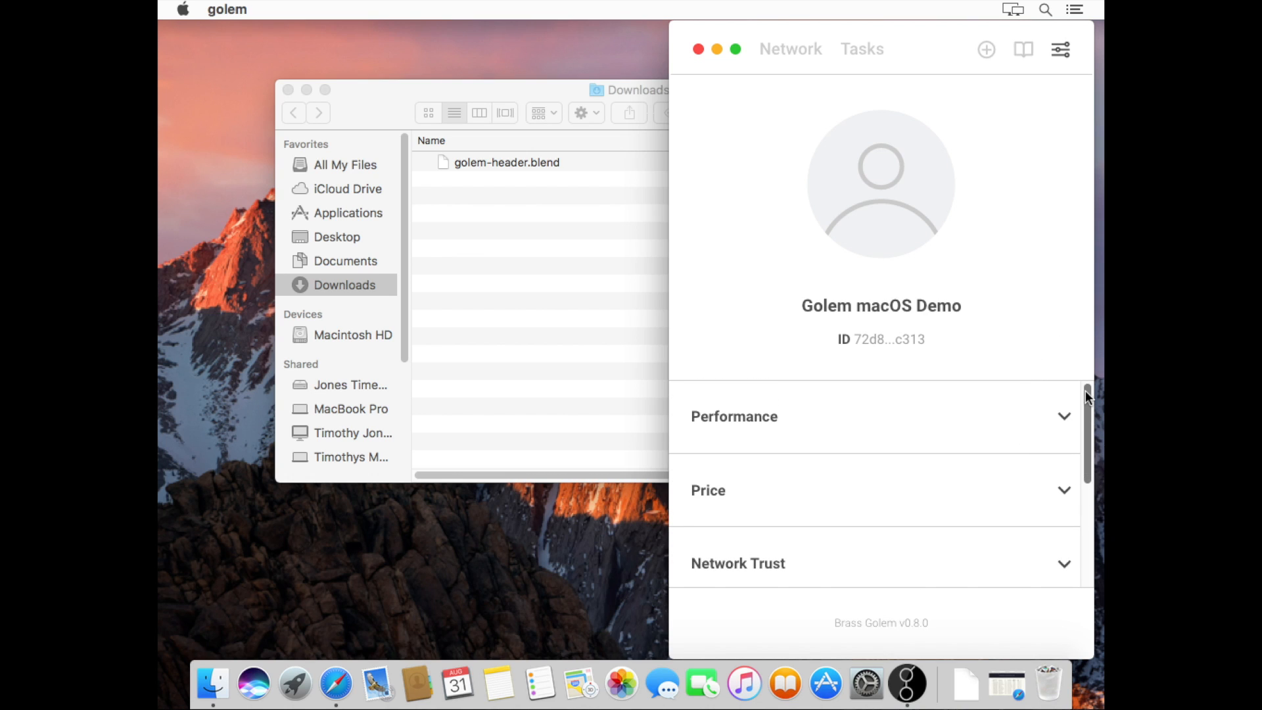
Return to Tasks and restart the Golem node so it reports Golem is ready!
click(853, 41)
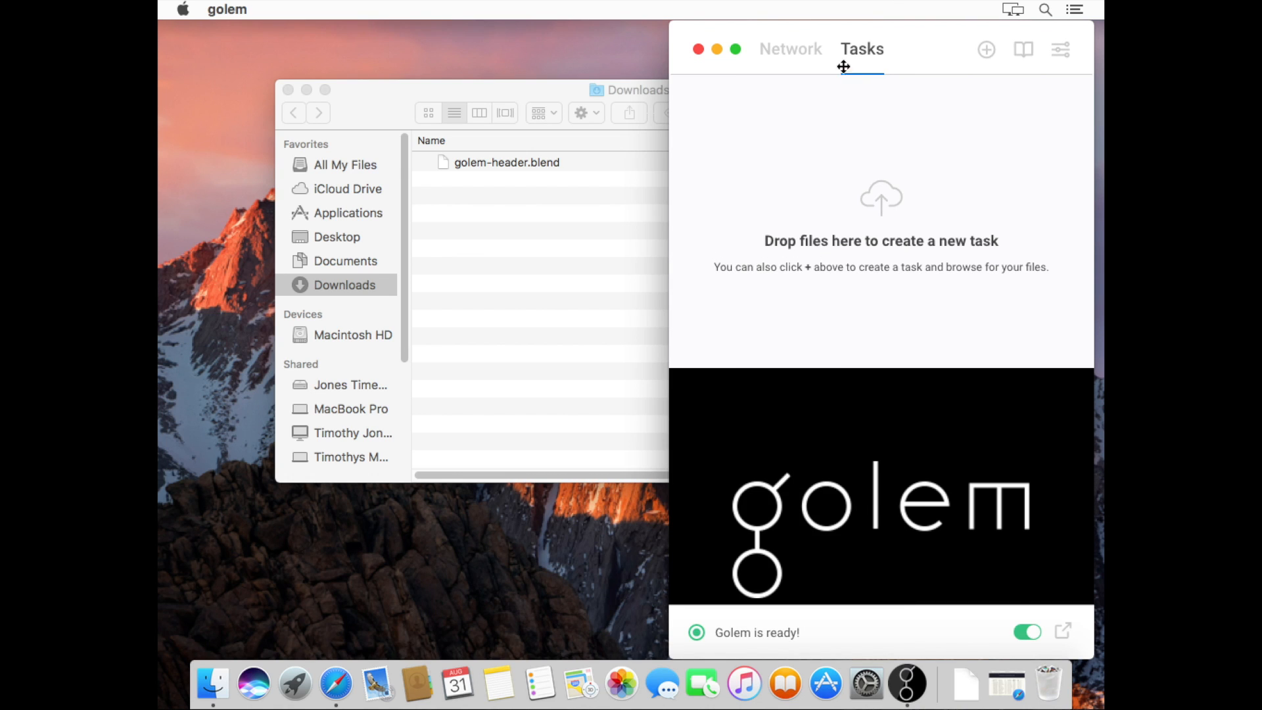
click(1027, 636)
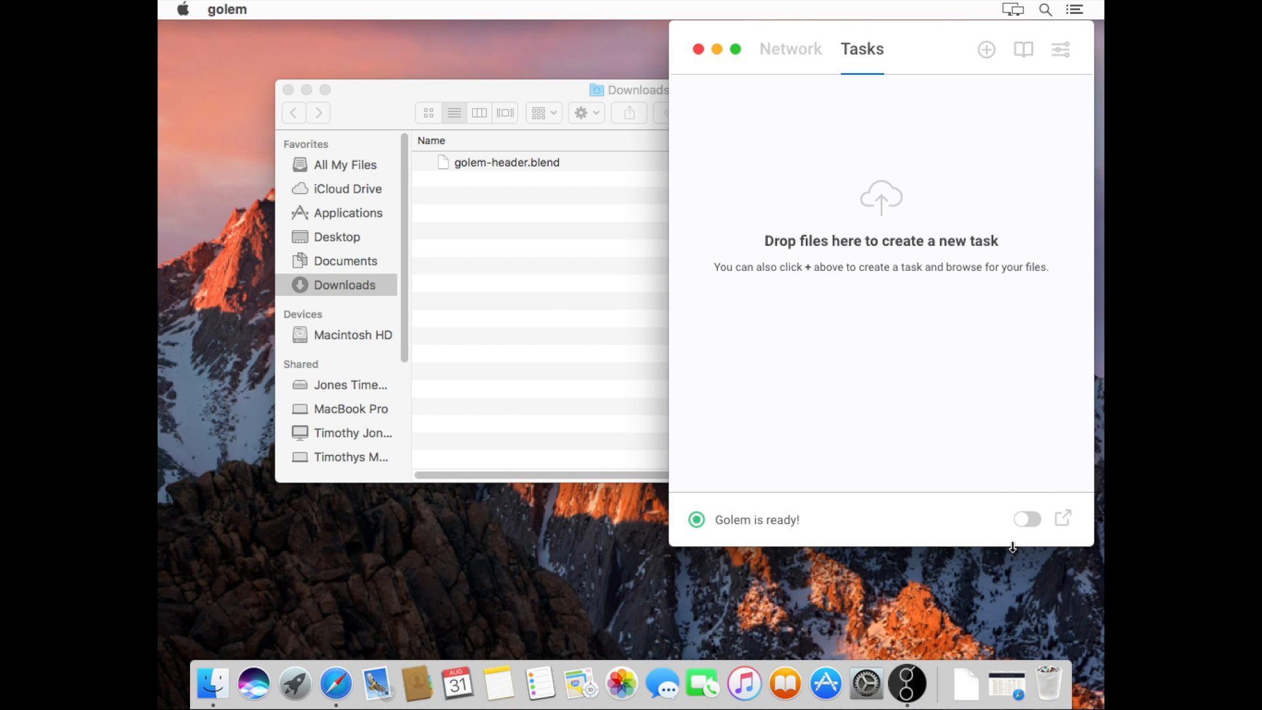
click(1027, 520)
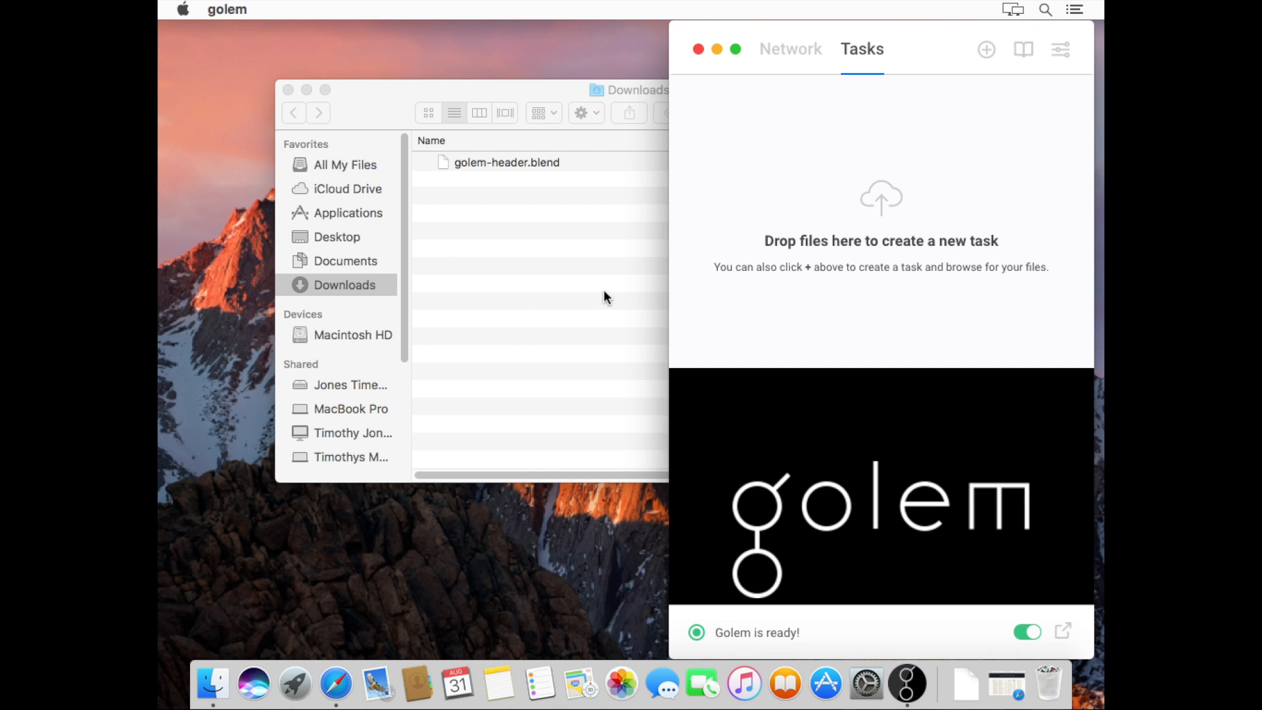
Create a new task from golem-header.blend named GolemLogo2
drag(504, 160, 887, 167)
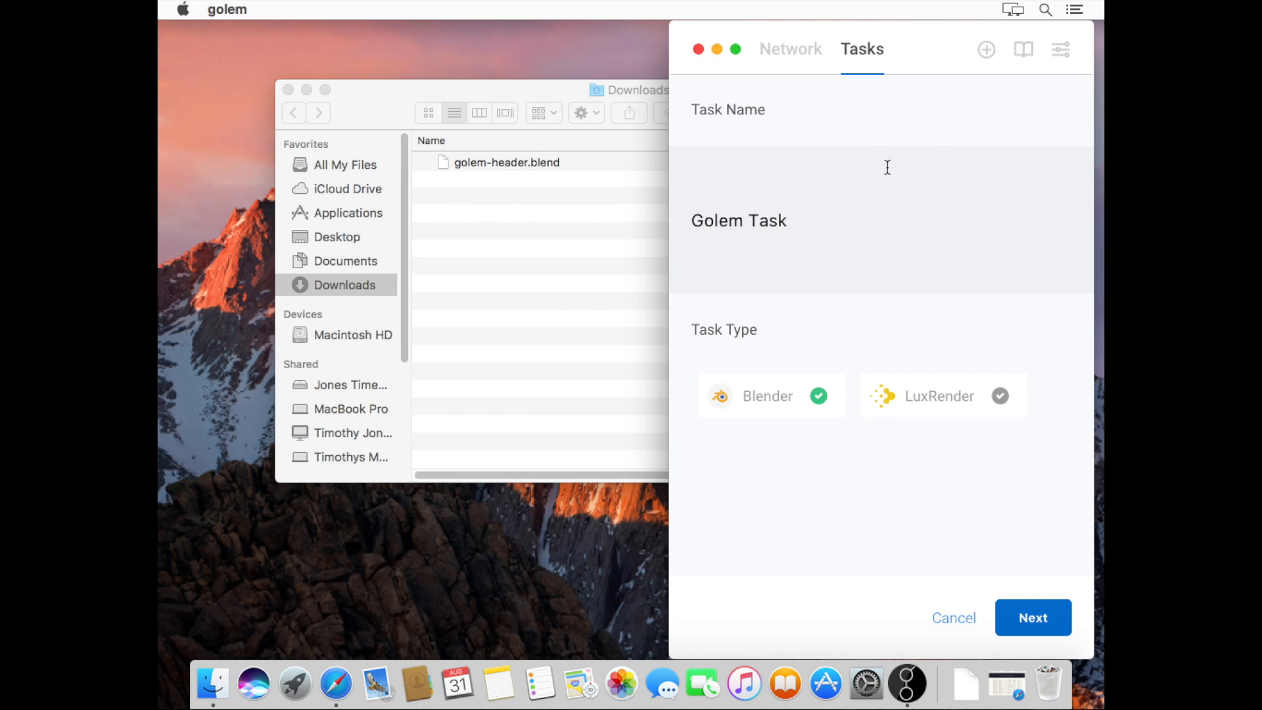
key(BackSpace)
key(BackSpace)
key(BackSpace)
key(BackSpace)
key(BackSpace)
text(Logo2)
Set the render dimensions to 1024 × 768 and the frame range to 1-1
click(1030, 628)
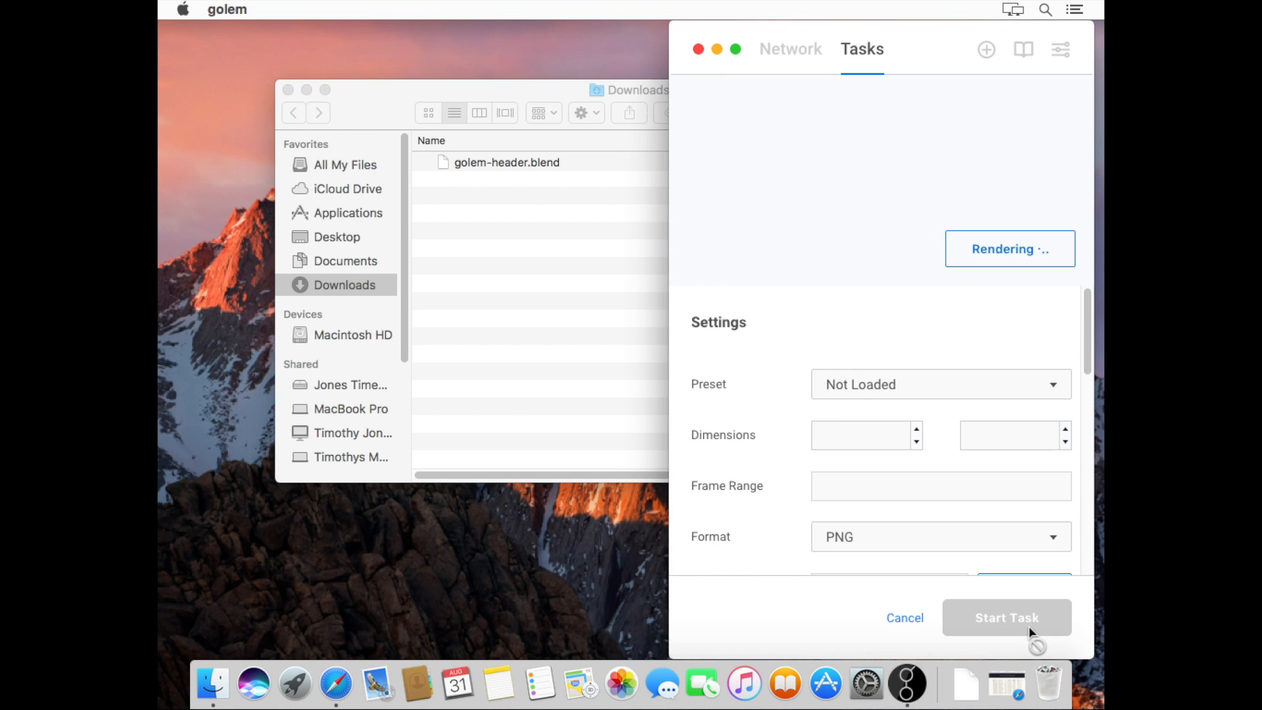
click(890, 434)
text(1027)
key(BackSpace)
text(4)
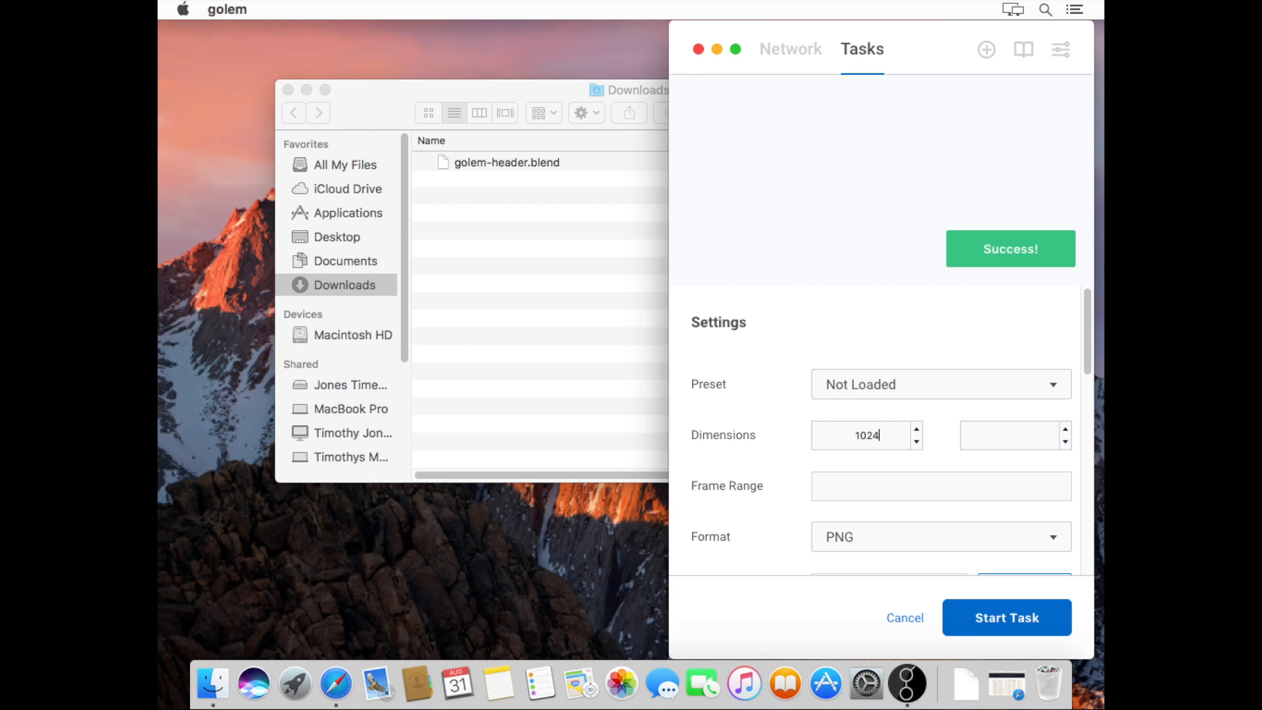
key(Tab)
text(768)
click(890, 487)
text(1-1)
drag(1086, 364, 1091, 490)
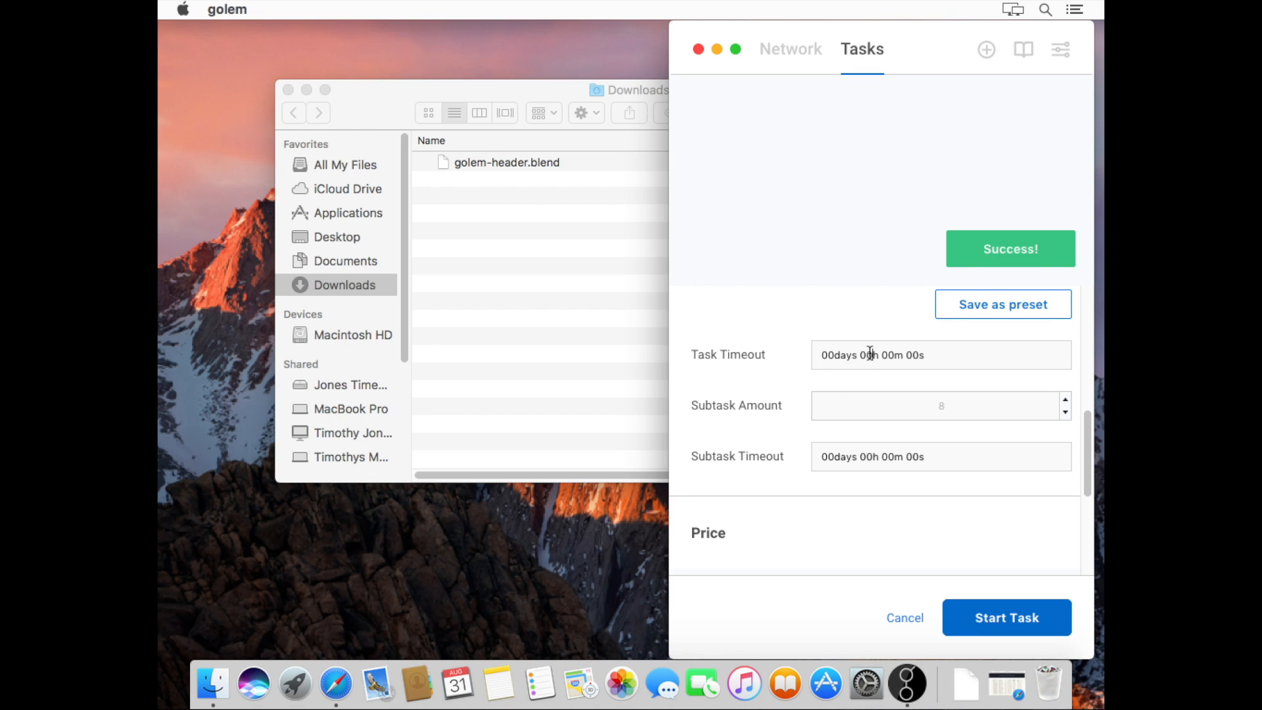
Set a 4-hour task timeout, 8 subtasks and a 5-minute subtask timeout
text(4)
click(939, 406)
text(8)
click(1086, 447)
drag(1085, 444, 1081, 483)
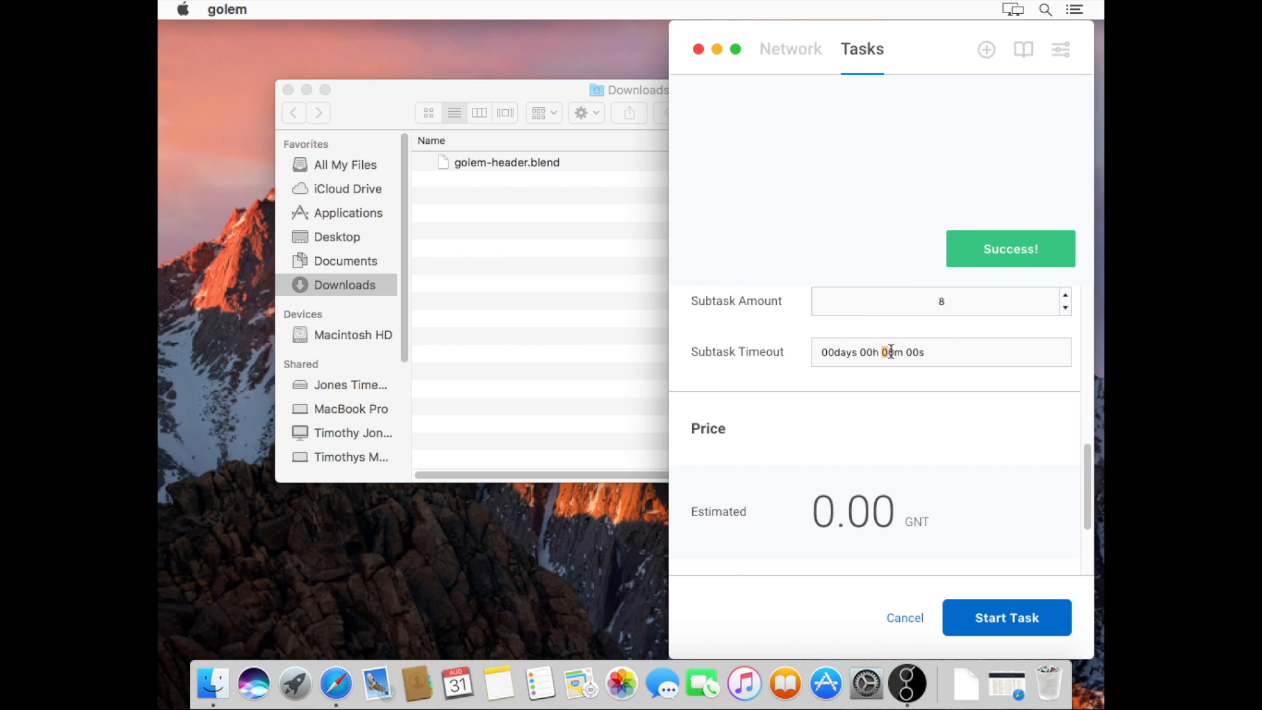
text(5)
Enter a bid of 2 GNT/h, bringing the estimated price to 1.33 GNT
drag(1086, 463, 1088, 507)
click(891, 466)
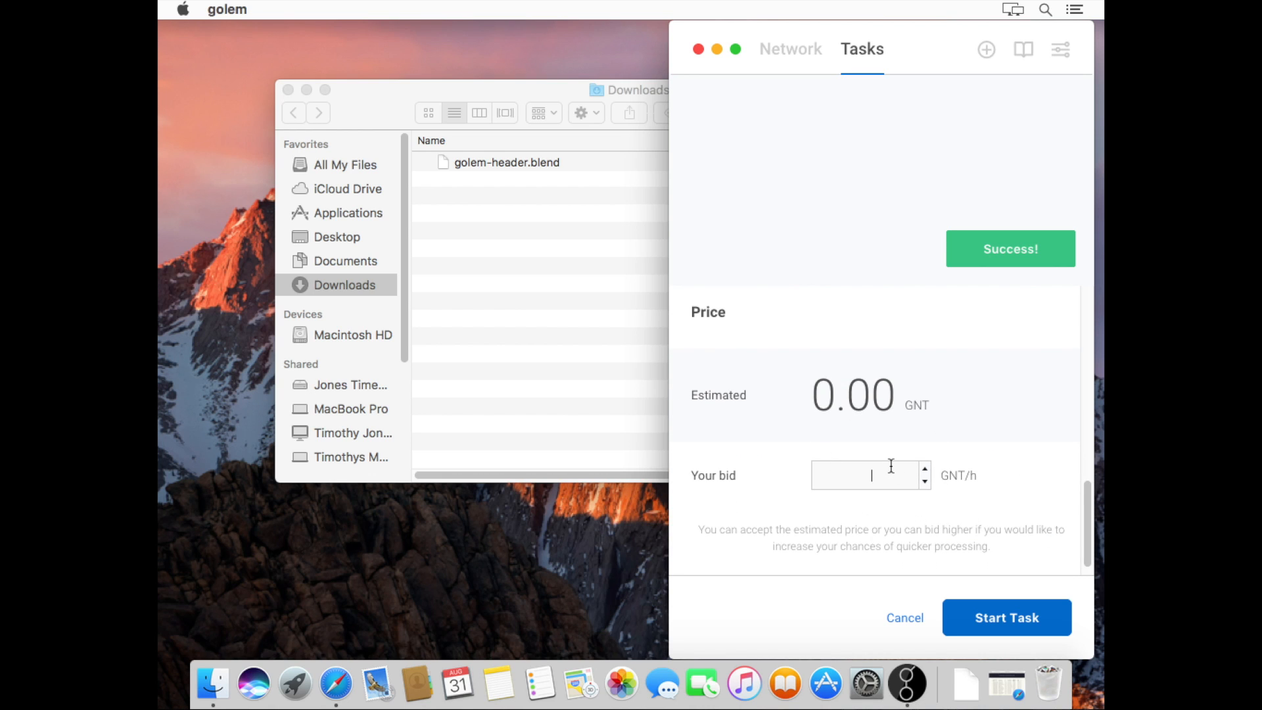
text(2)
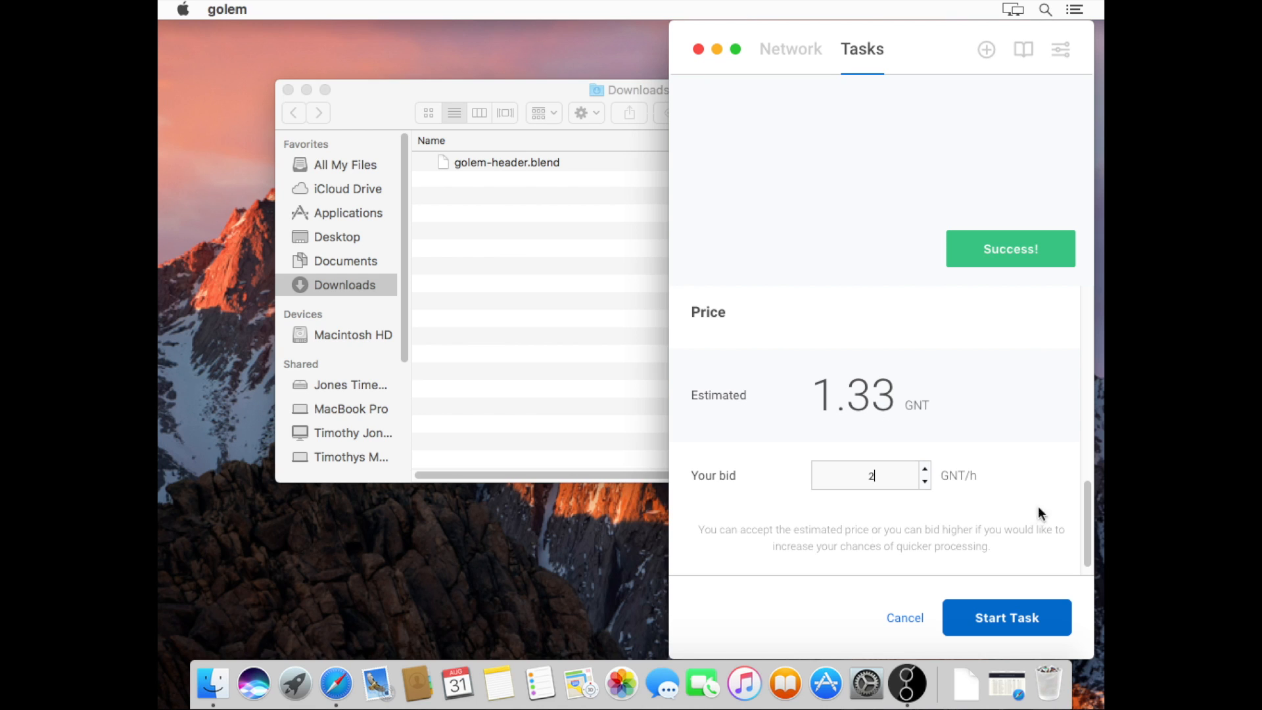
Start the GolemLogo2 render task, then bring up its delete confirmation
click(1017, 617)
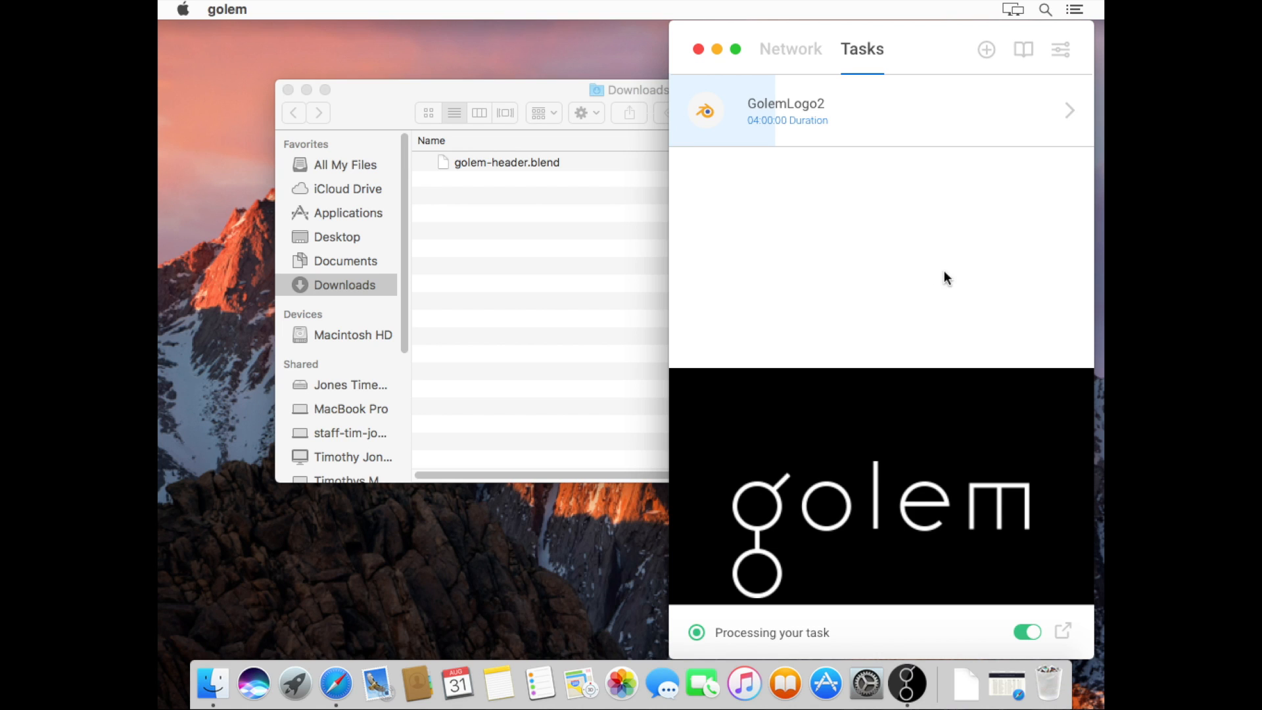
mouse_move(1068, 116)
click(1035, 112)
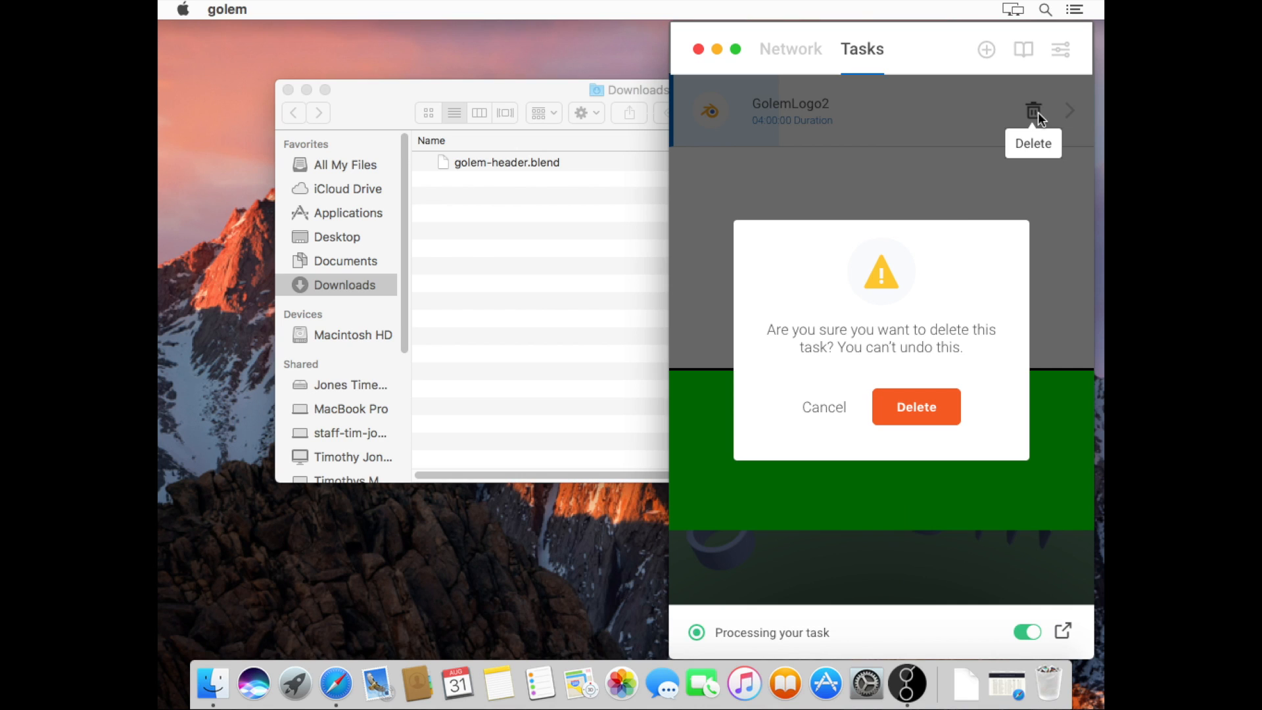
Keep GolemLogo2 and view its details: 1024 × 768, frame range 1-1, PNG
click(819, 408)
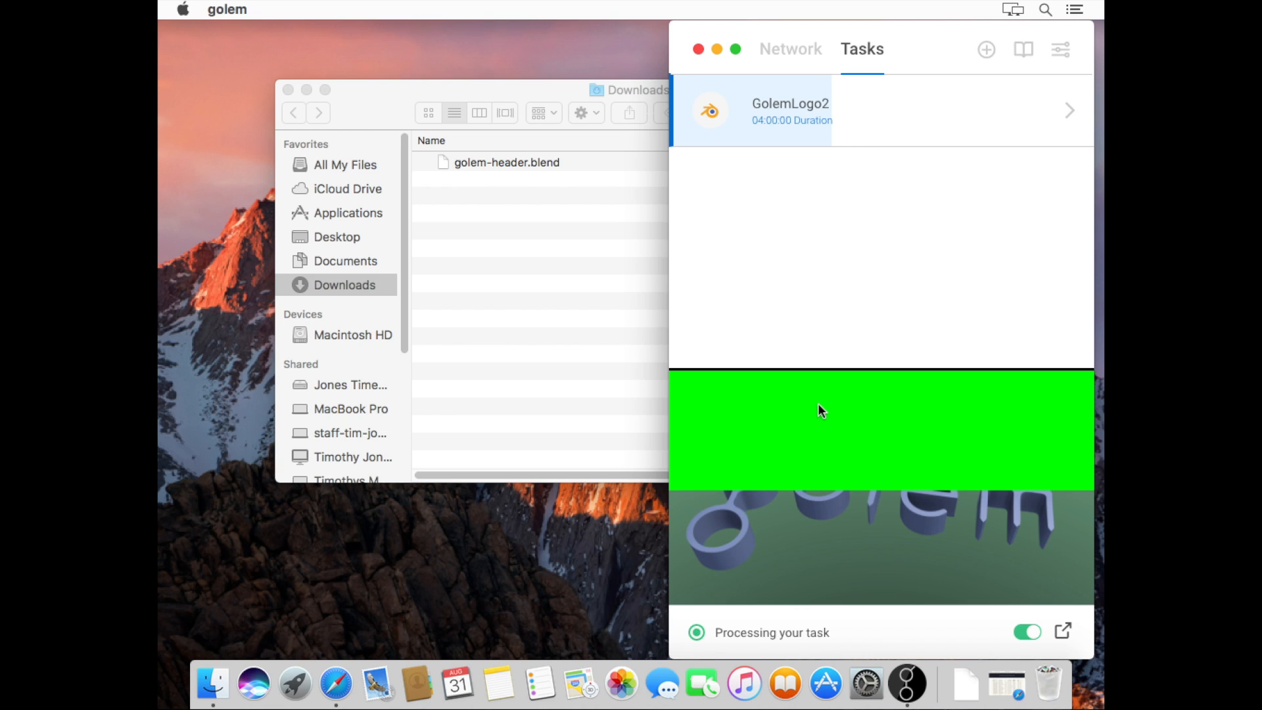
click(868, 471)
click(868, 471)
click(868, 471)
click(1072, 111)
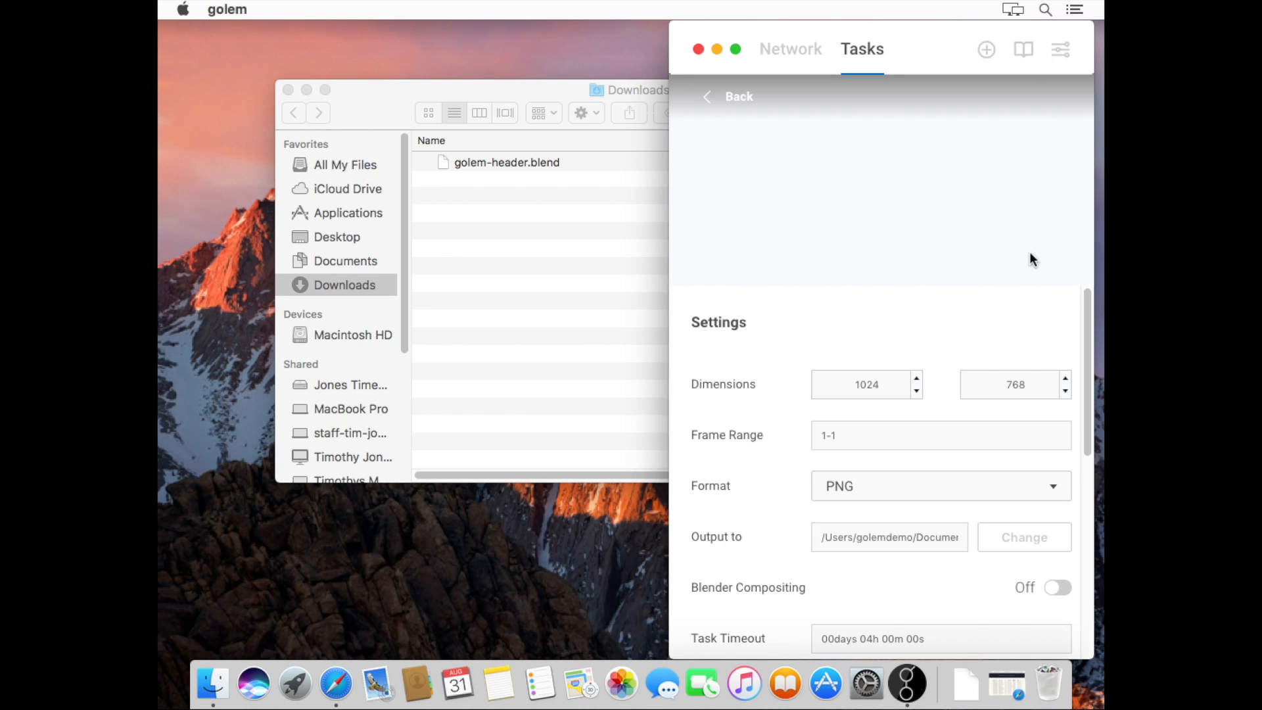
click(740, 100)
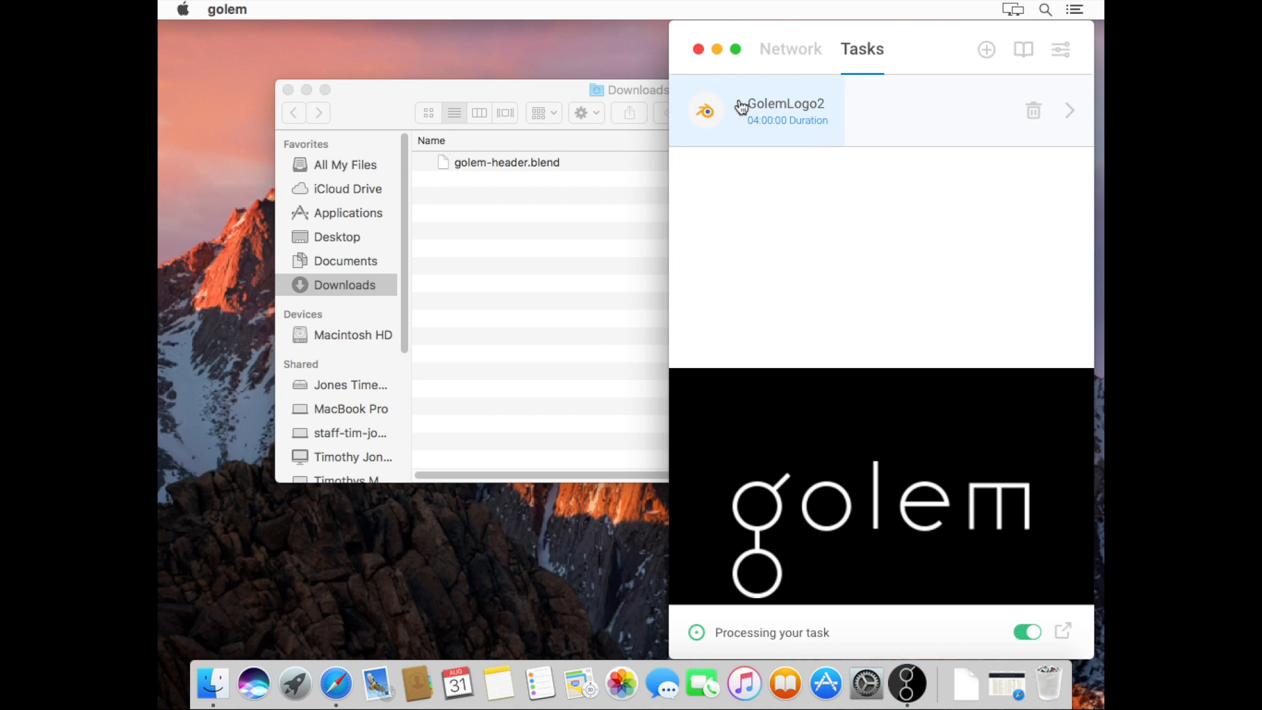
click(1037, 111)
Cancel deleting GolemLogo2 and let it finish rendering the golem logo
click(825, 403)
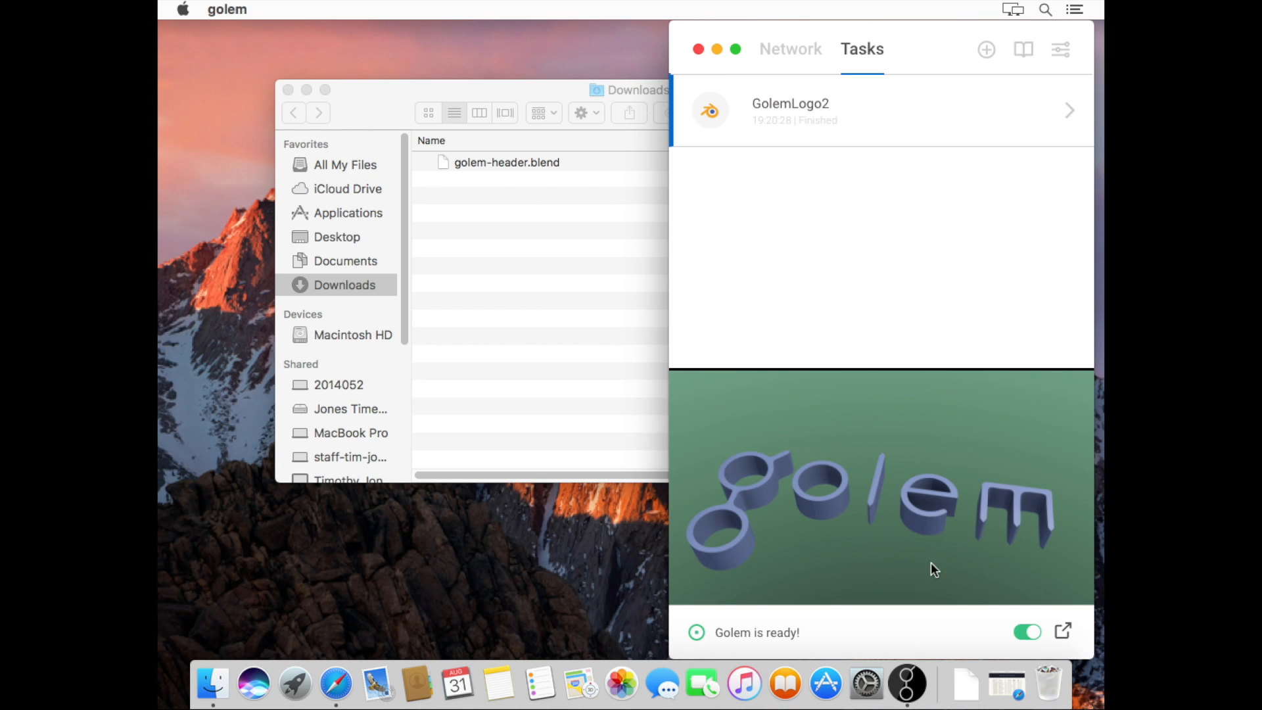
Open Documents in Finder and Quick Look GolemLogo2.PNG to check the rendered golem logo
click(356, 262)
click(351, 262)
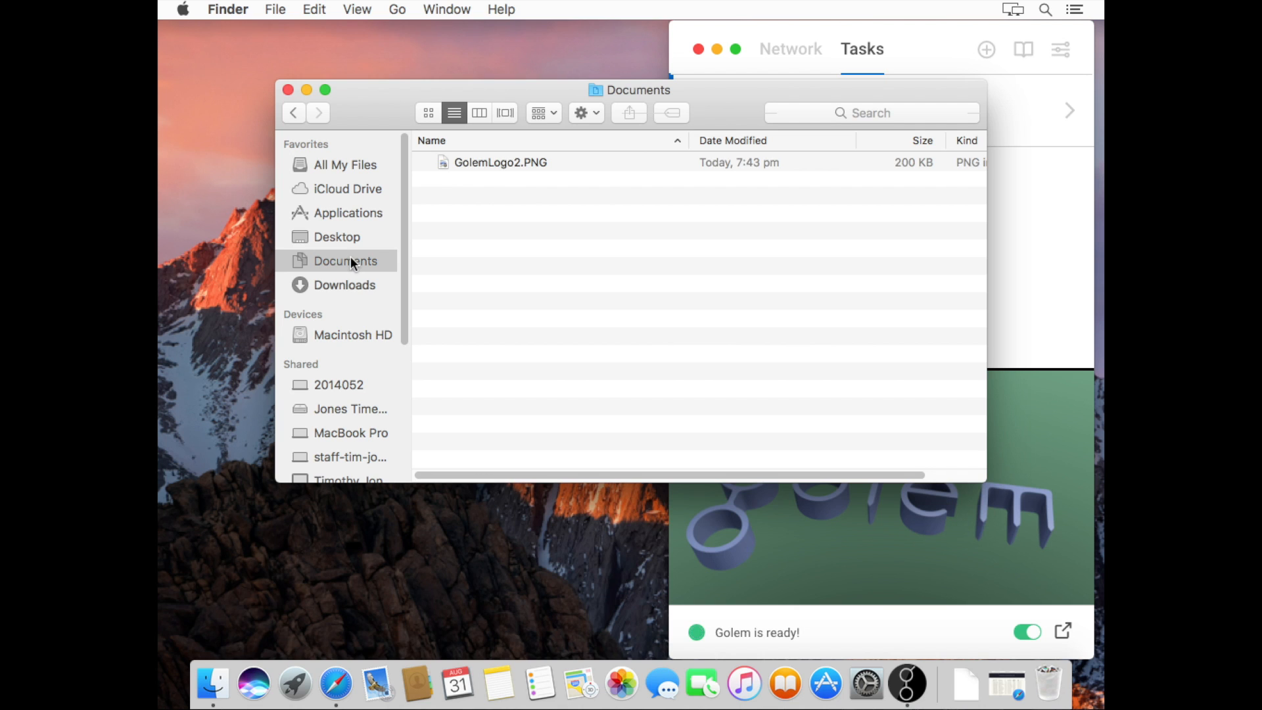
click(501, 163)
key(space)
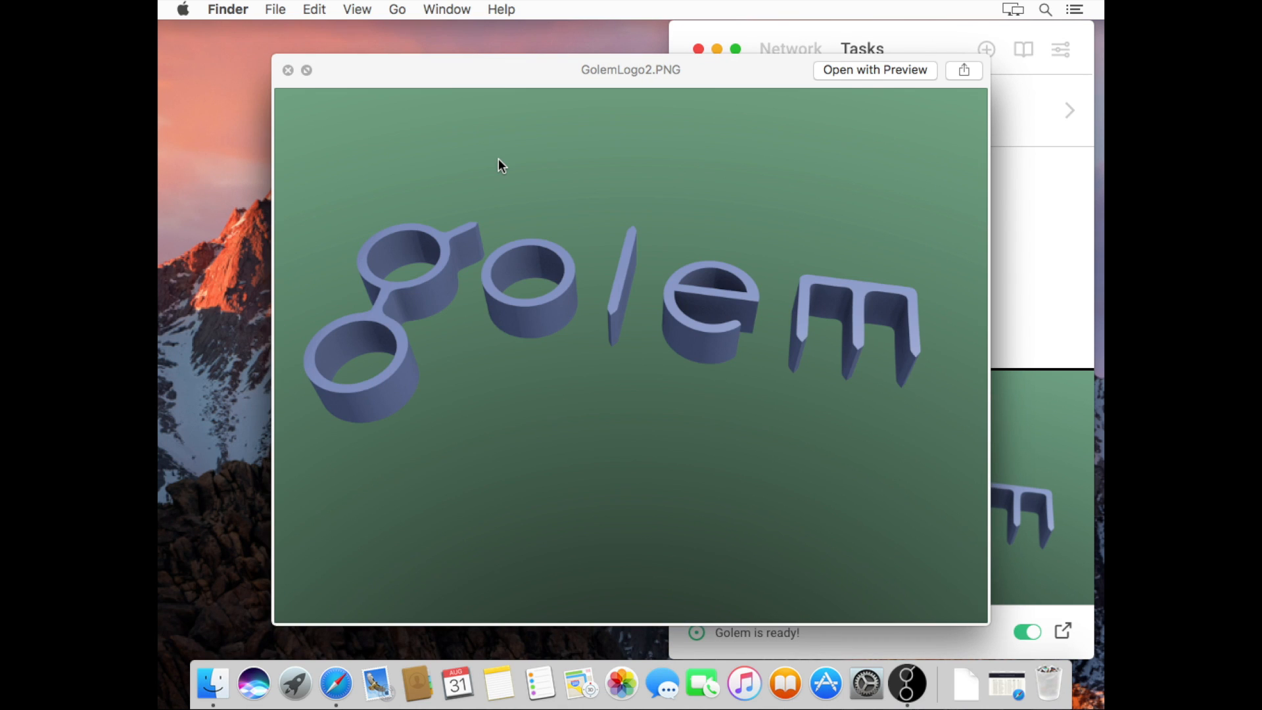
key(space)
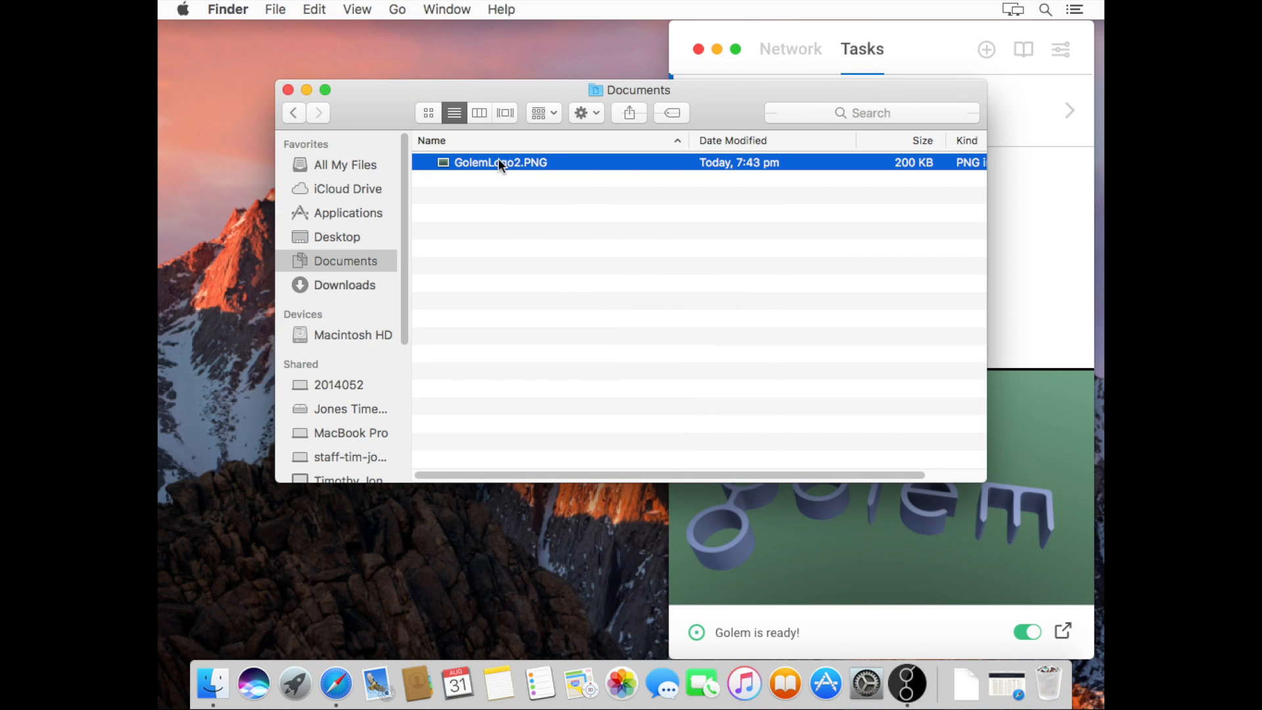
Back in Golem, review the GolemLogo2 task's settings and return to the task list
click(1074, 180)
click(1074, 111)
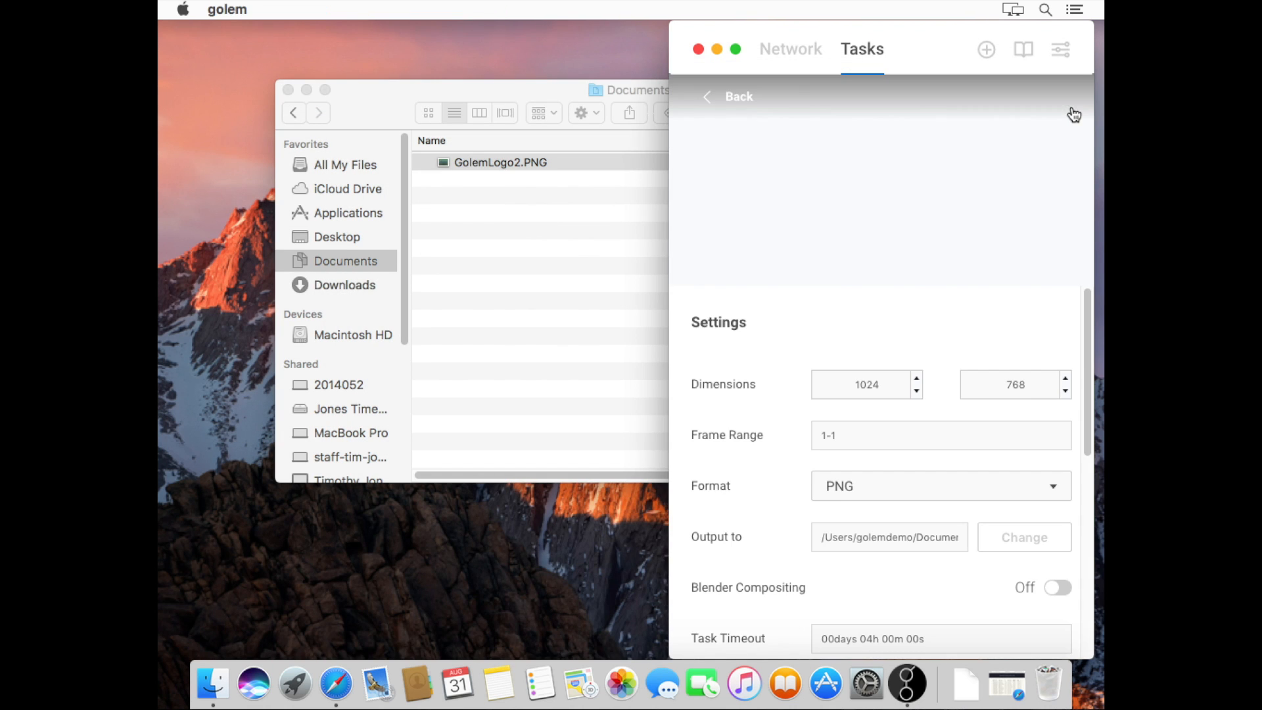
click(713, 102)
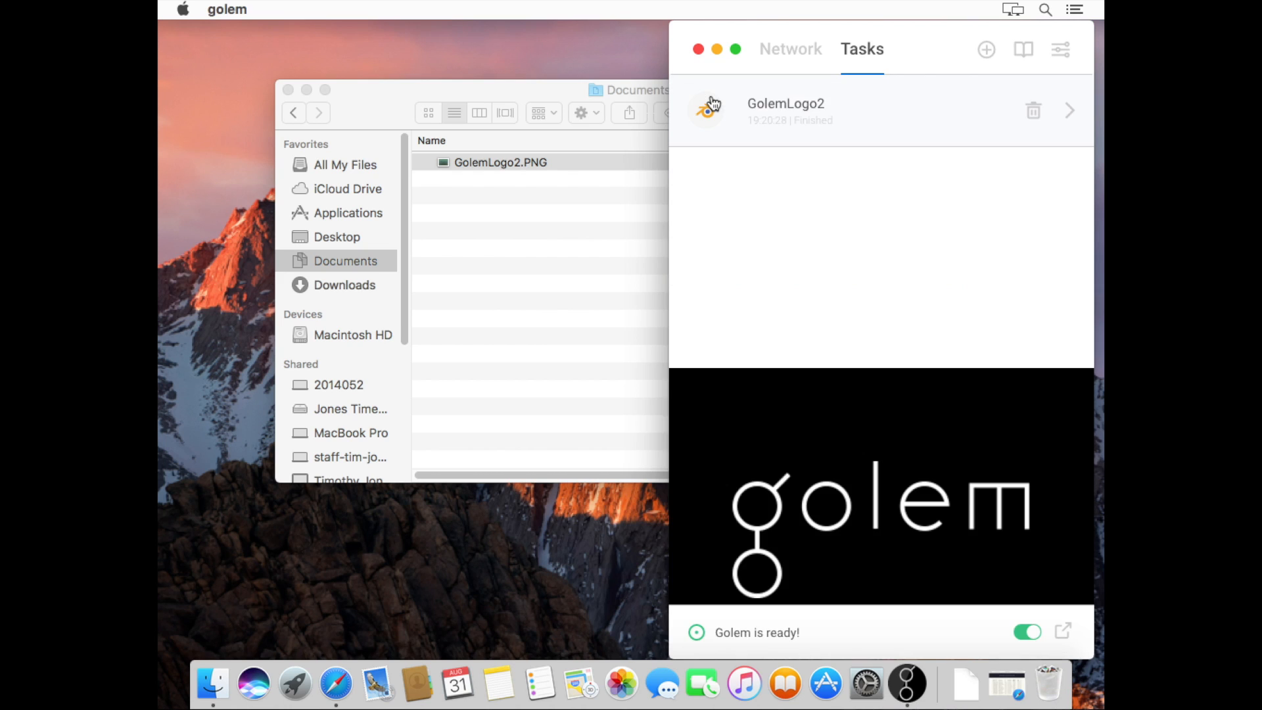